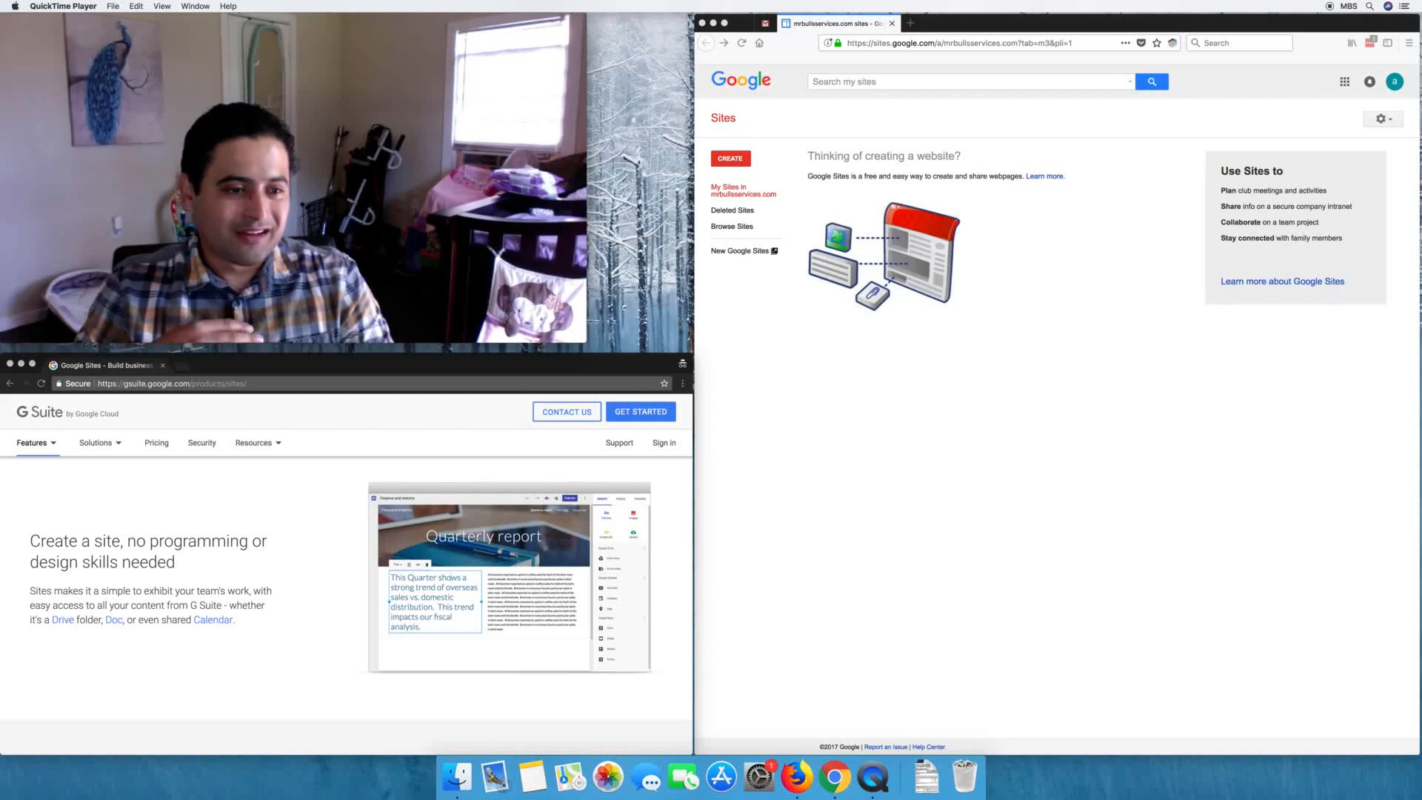
# Step: Switch from the classic Sites home page to the new Google Sites
pyautogui.moveTo(449, 150)
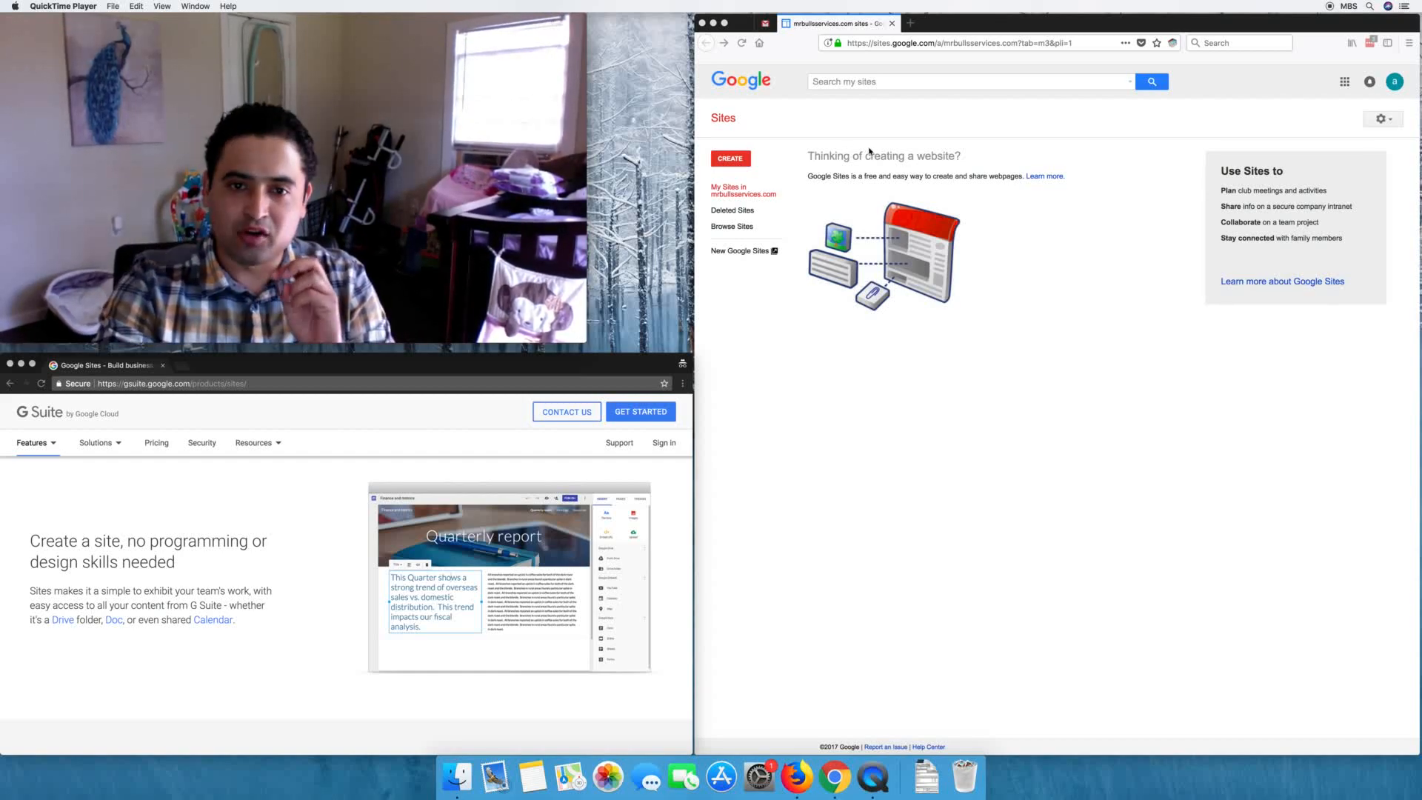
pyautogui.click(741, 254)
pyautogui.click(740, 254)
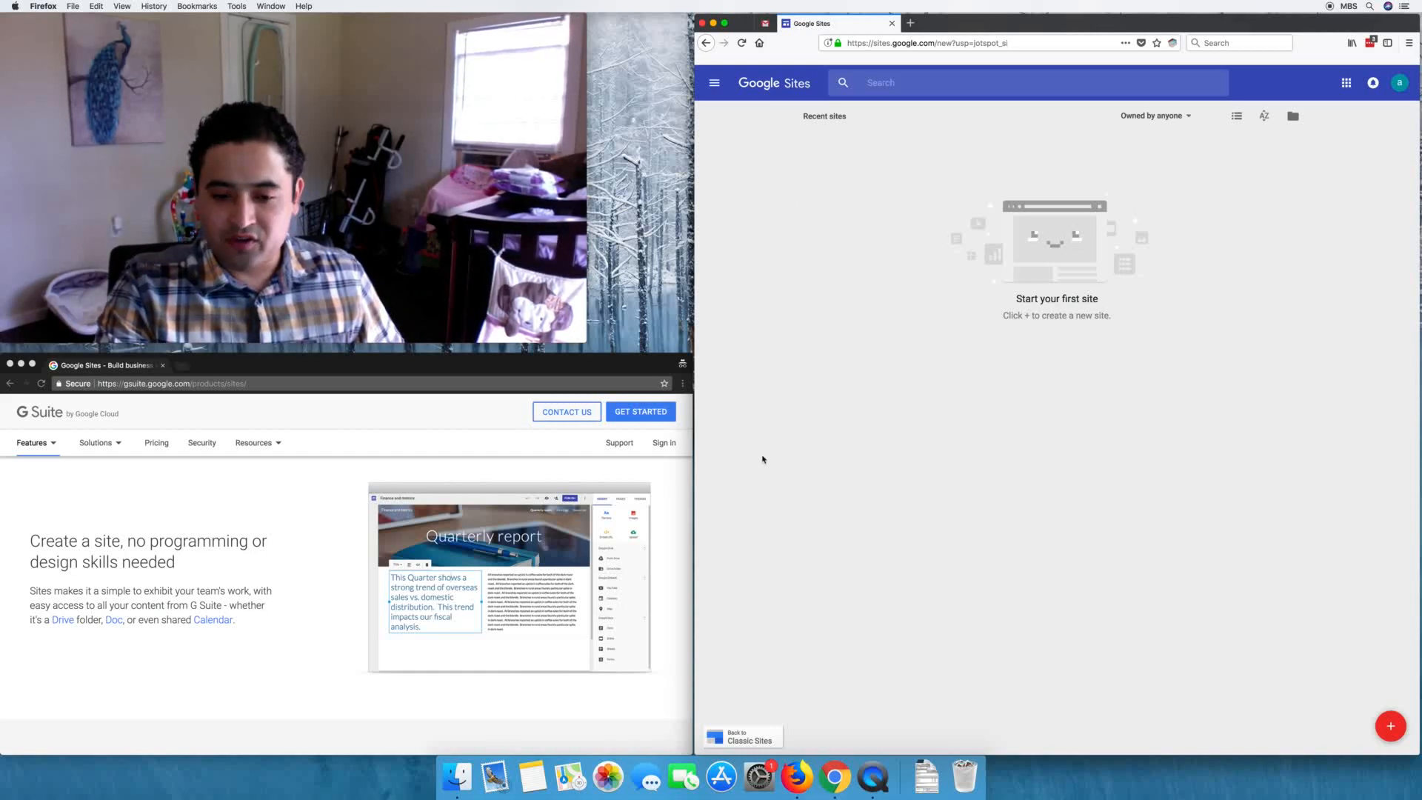
# Step: Review the suggested uses listed on the classic Sites home page and return to the new Google Sites
pyautogui.click(740, 740)
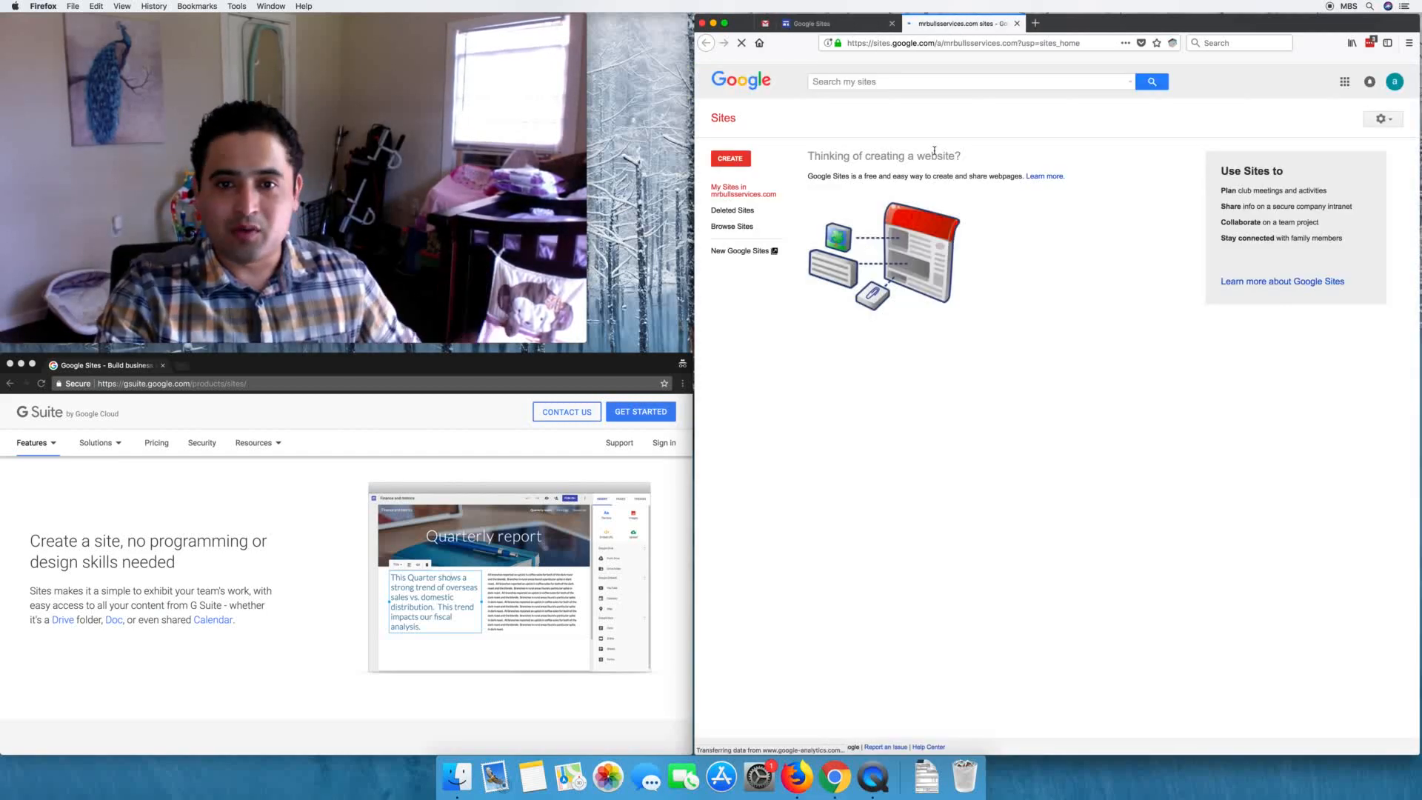
pyautogui.click(1015, 23)
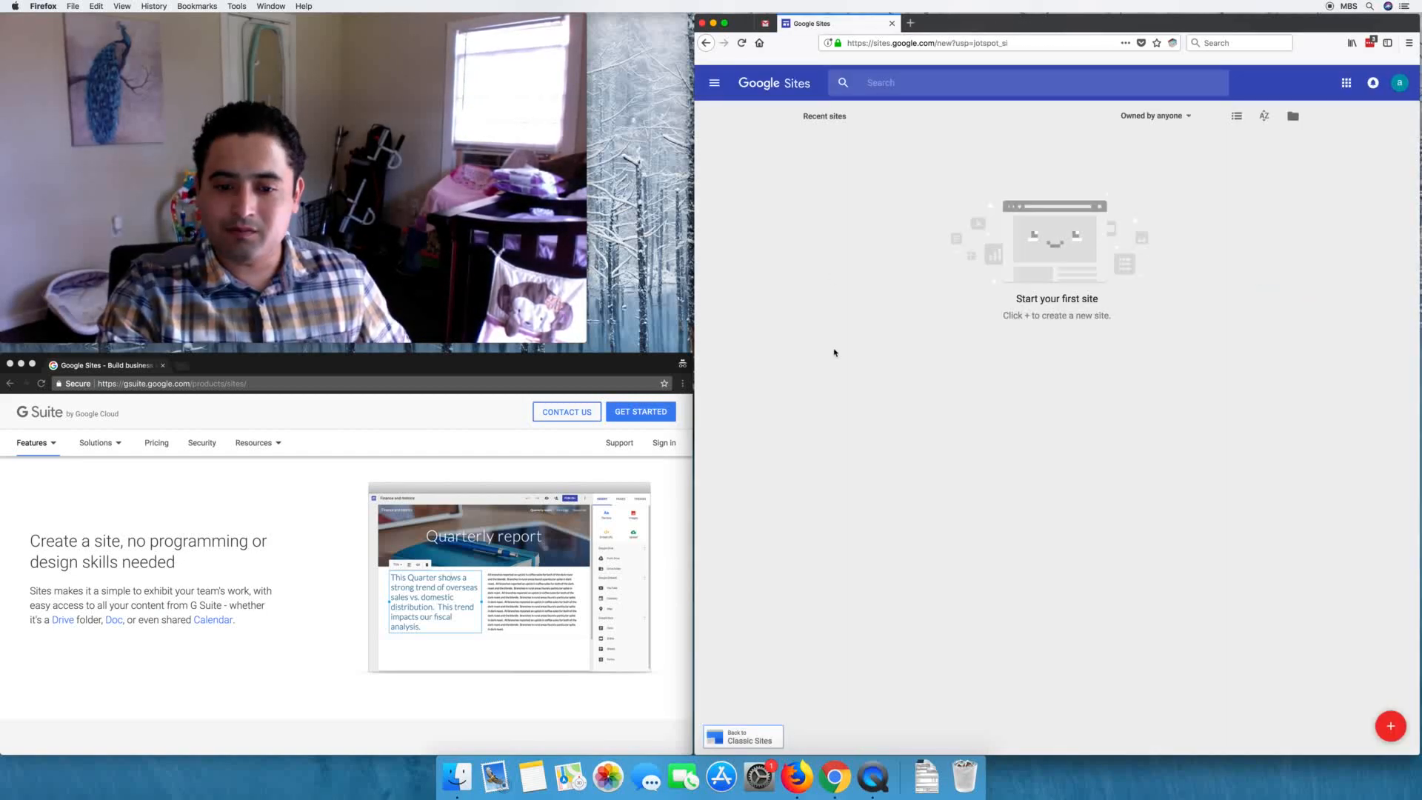
pyautogui.click(740, 740)
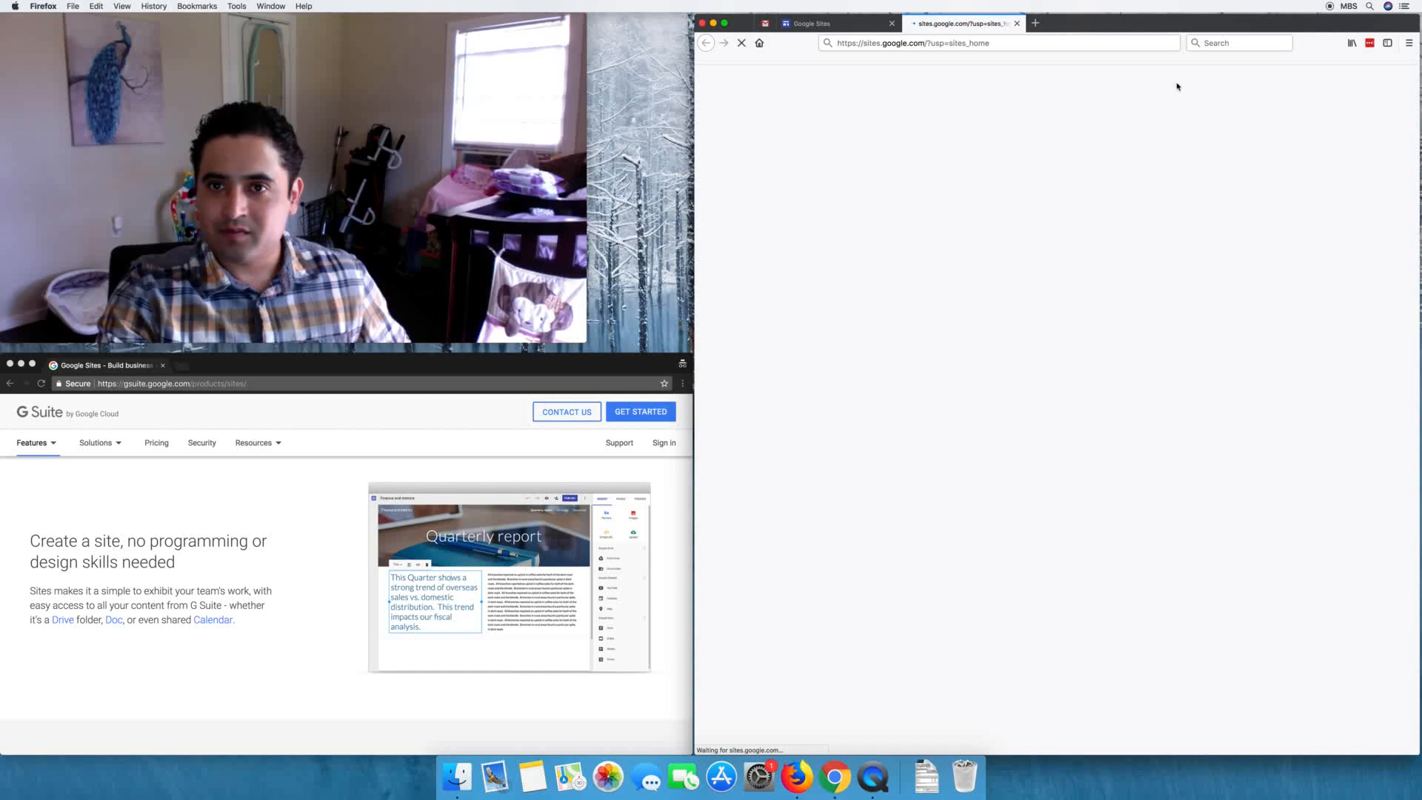
pyautogui.moveTo(1232, 170); pyautogui.dragTo(1326, 191)
pyautogui.moveTo(1223, 208); pyautogui.dragTo(1324, 207)
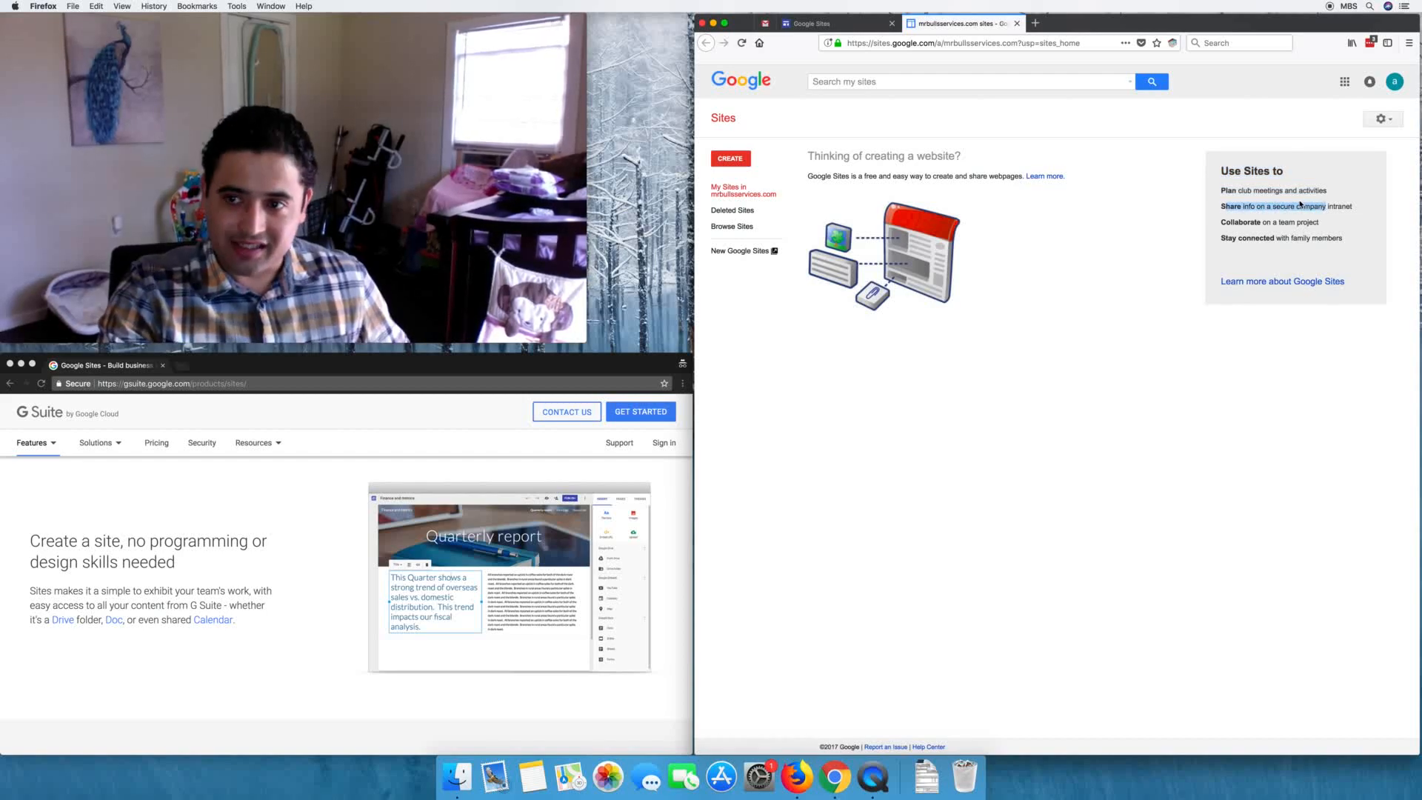
pyautogui.moveTo(1222, 222); pyautogui.dragTo(1348, 226)
pyautogui.click(1019, 320)
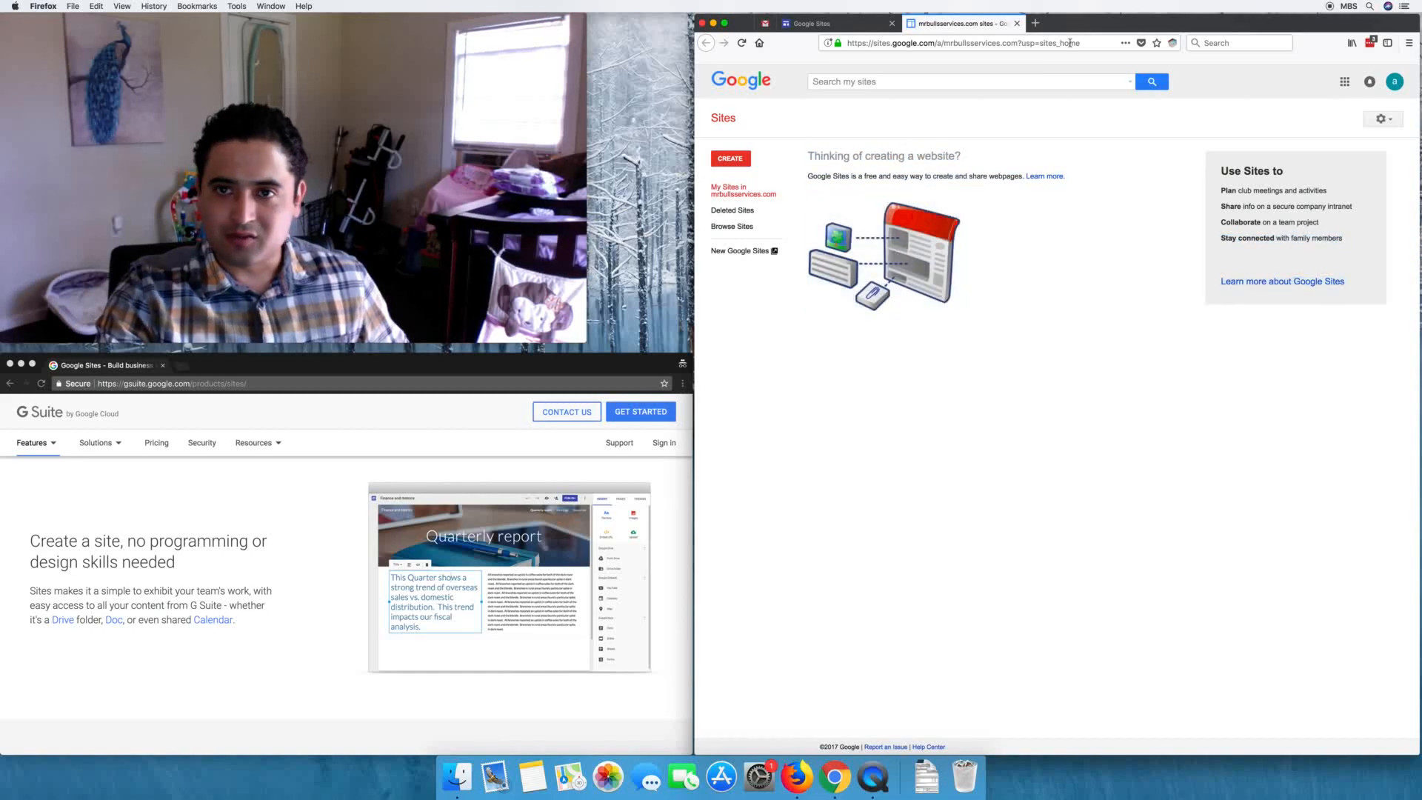
pyautogui.click(1017, 24)
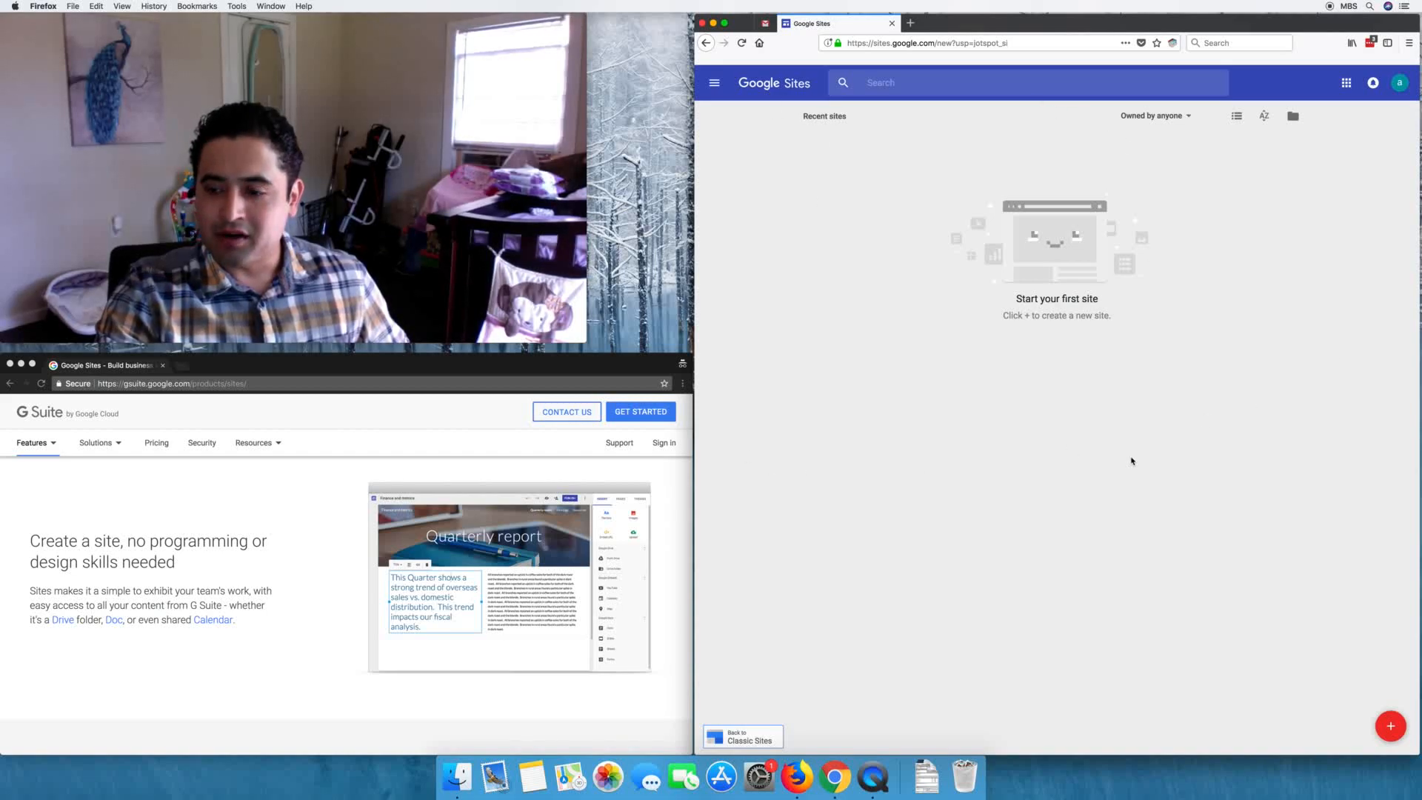
# Step: Create a new blank site and collapse the Components, Google Drive, Google Embeds and Google Docs insert groups
pyautogui.click(1389, 726)
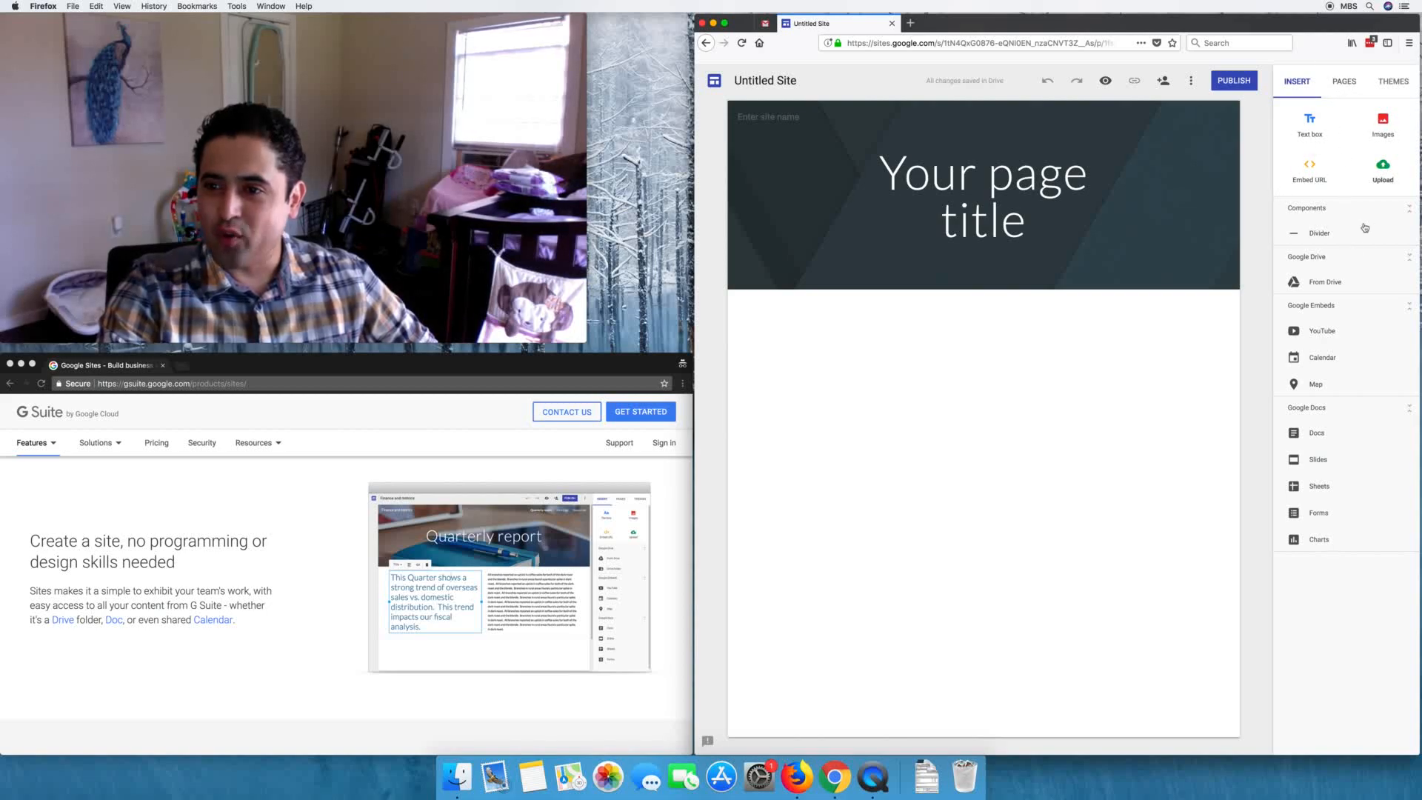
pyautogui.click(1339, 214)
pyautogui.click(1331, 230)
pyautogui.click(1327, 253)
pyautogui.click(1328, 273)
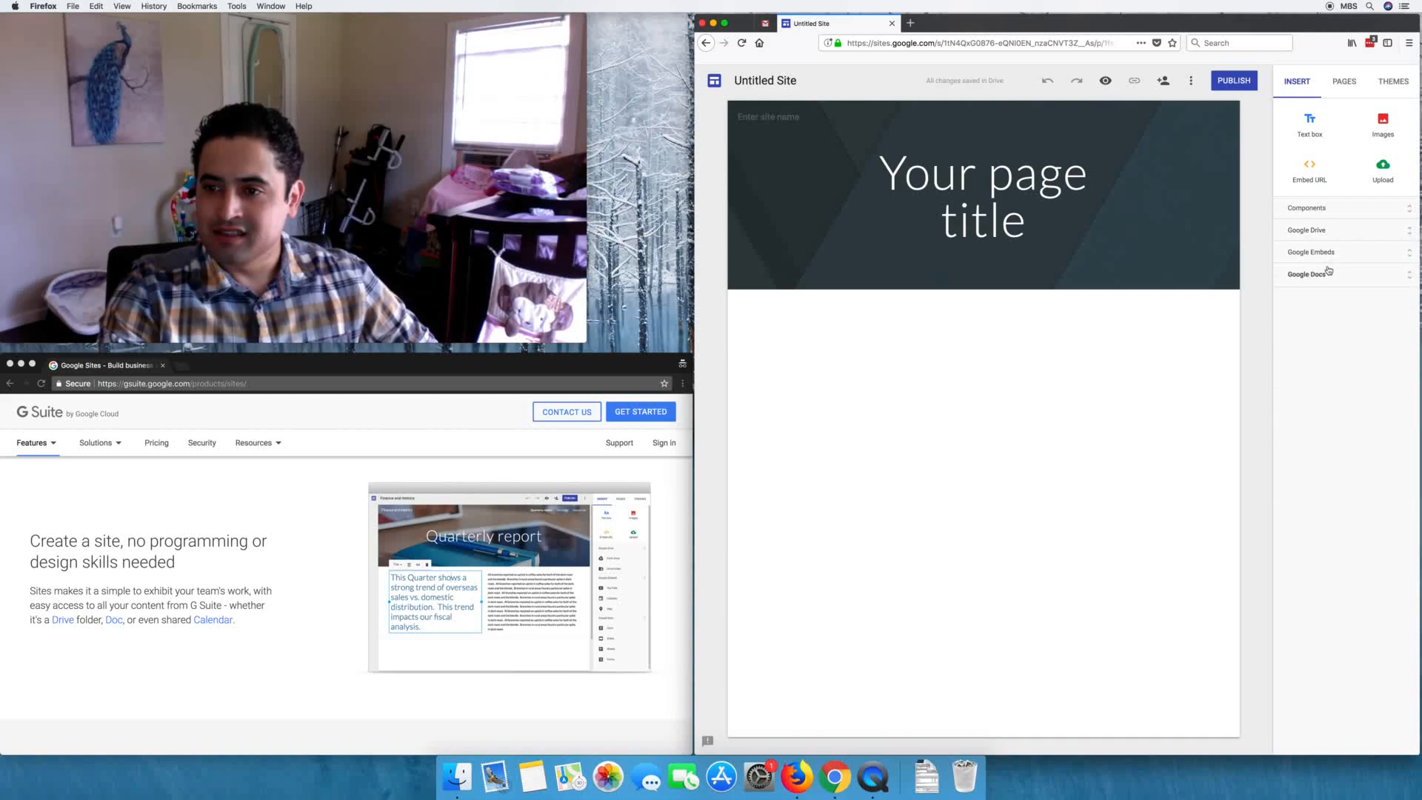
# Step: Add a new page named About to the site
pyautogui.click(1343, 81)
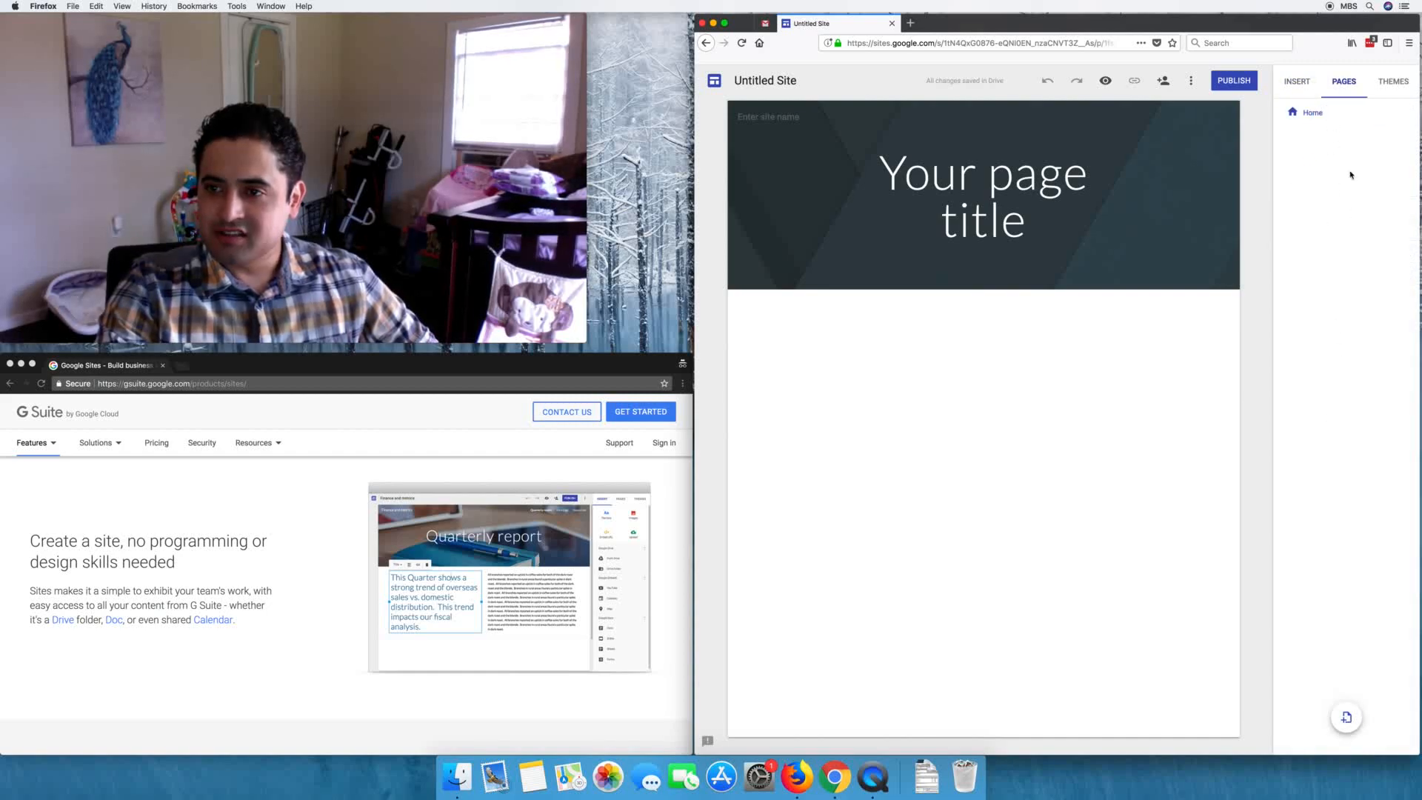
pyautogui.click(1344, 716)
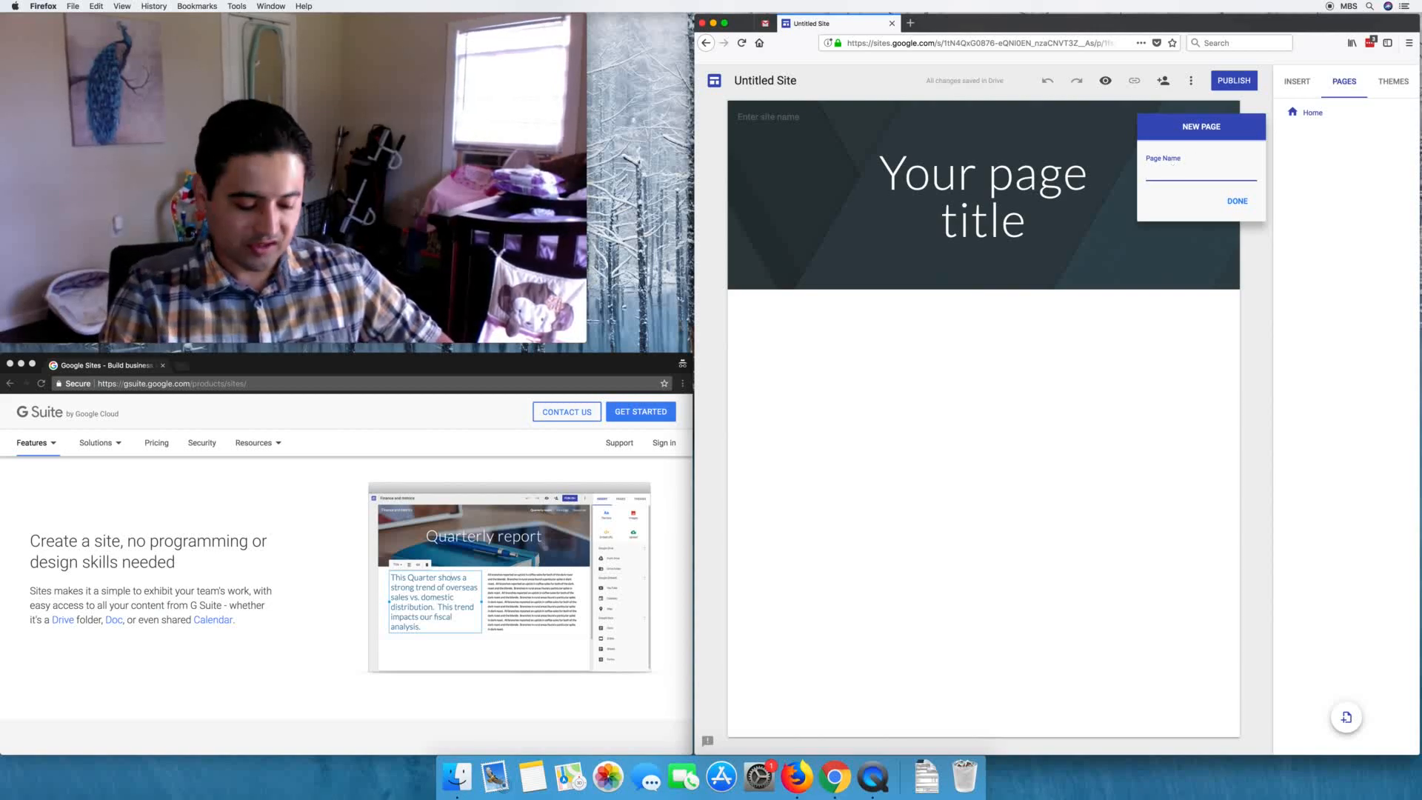
pyautogui.write('An')
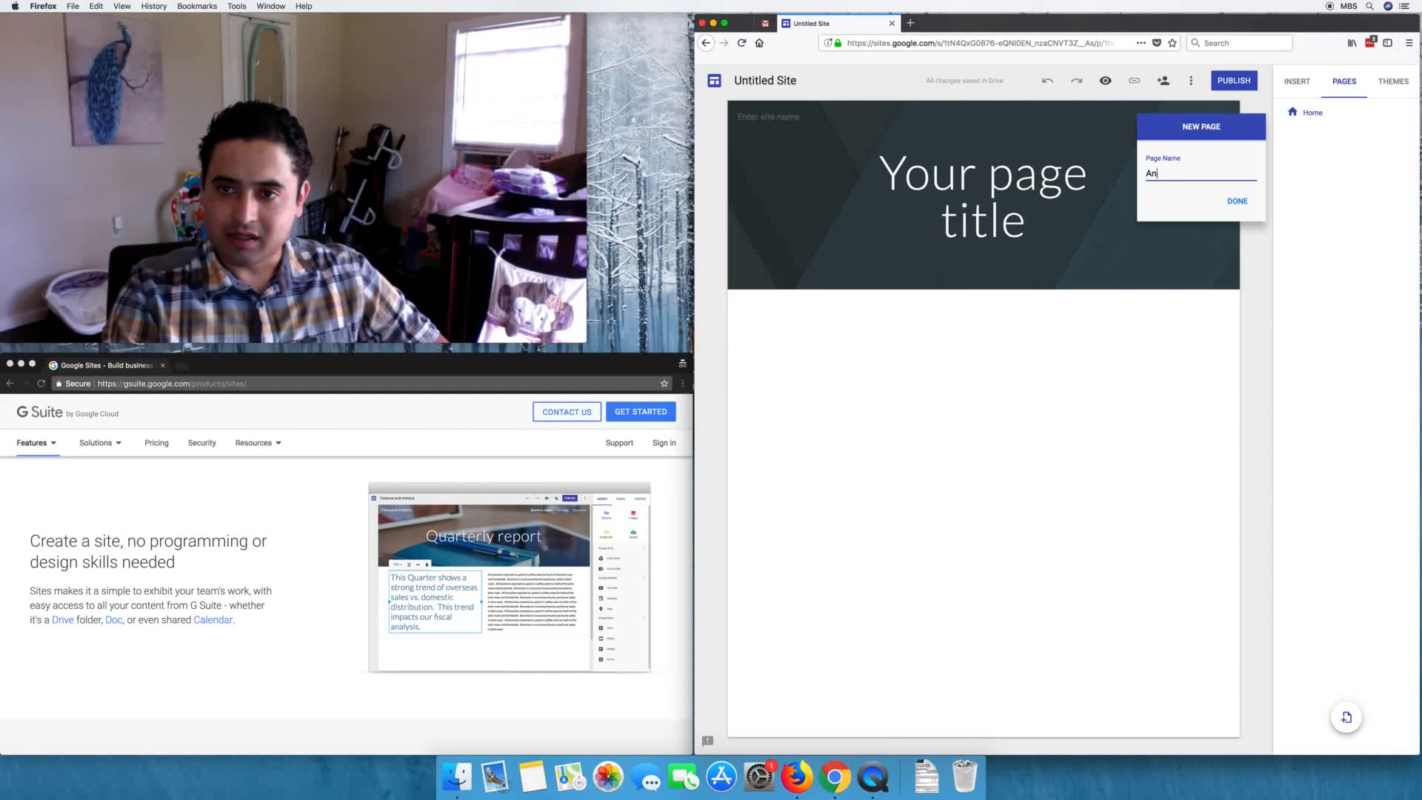
pyautogui.write('bout')
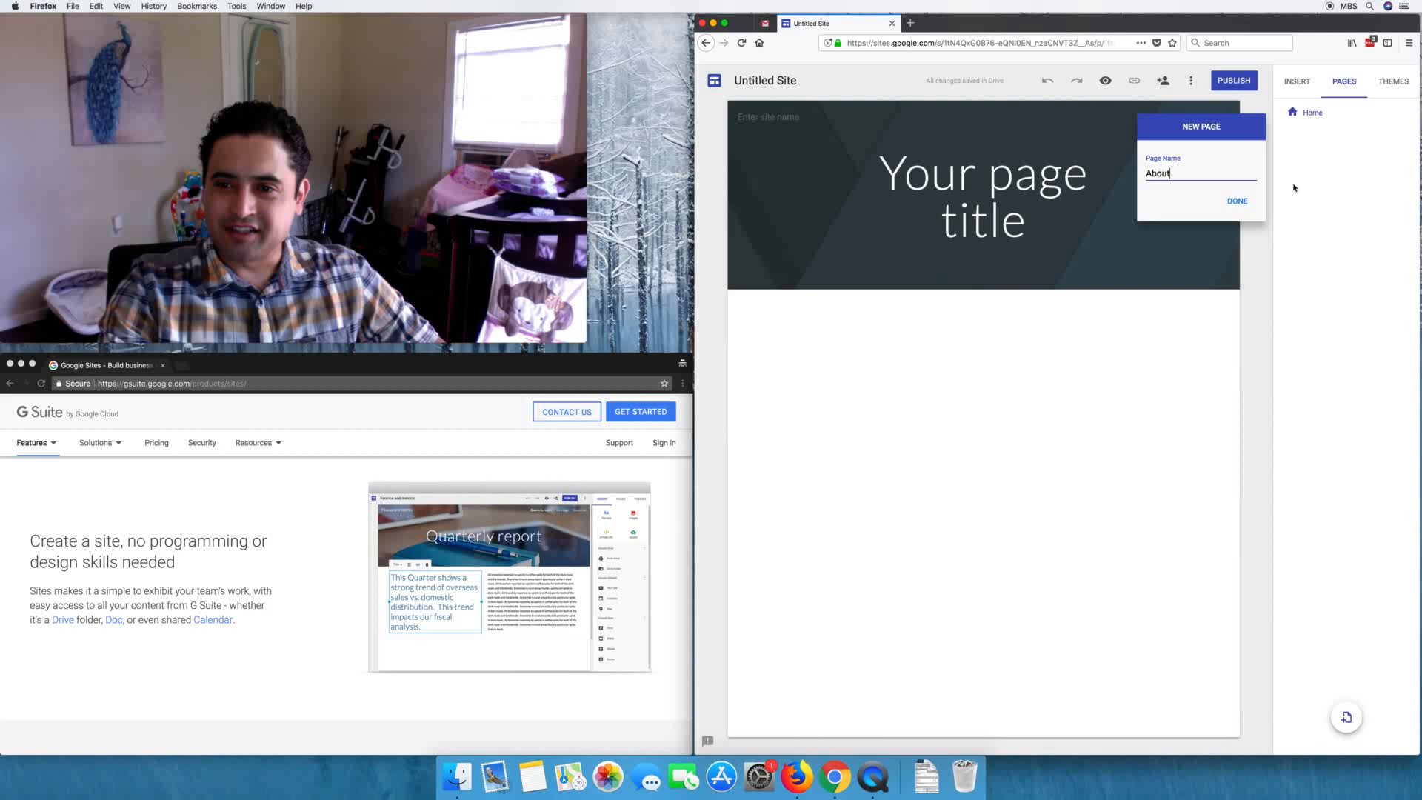
pyautogui.click(1236, 201)
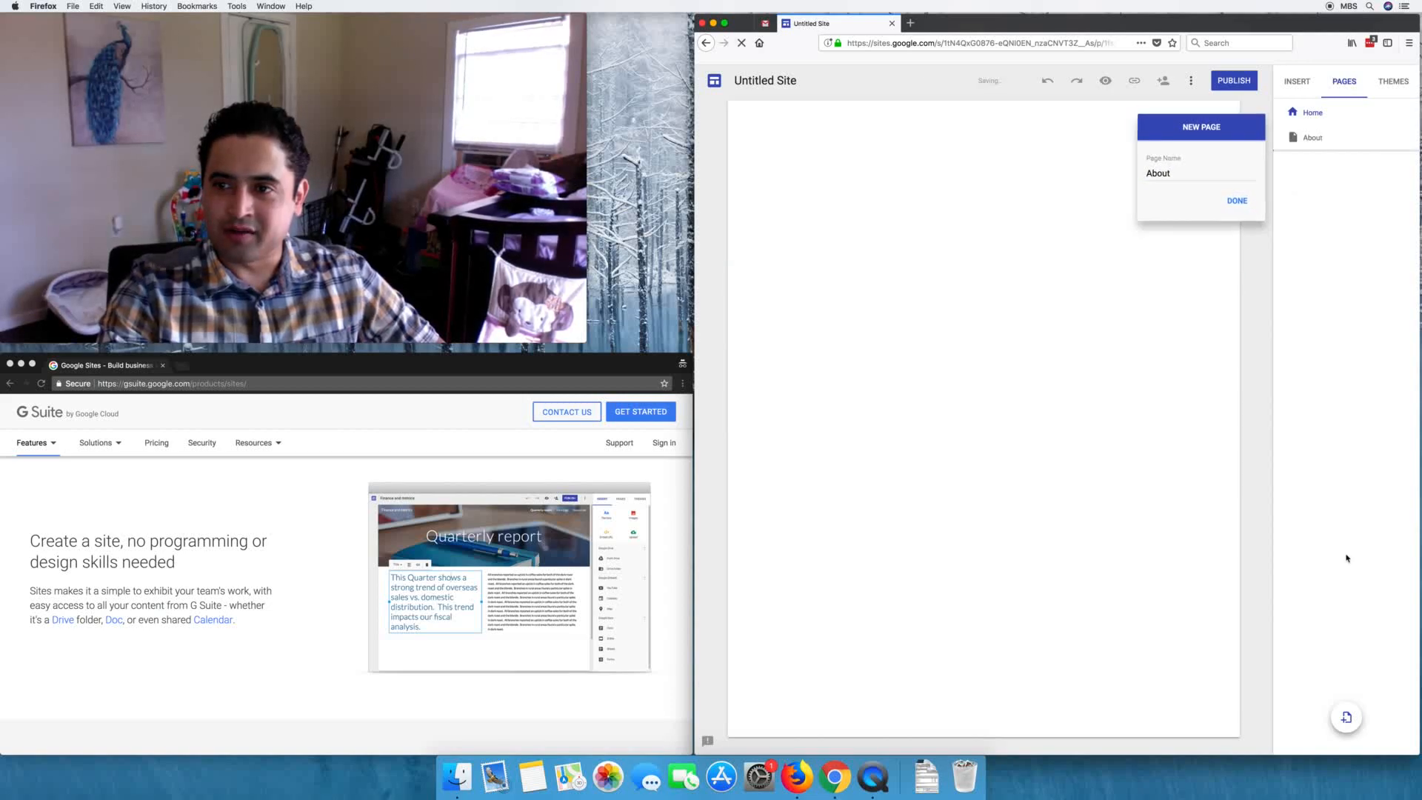
# Step: Add another page named Contact to the site
pyautogui.click(1345, 717)
pyautogui.write('Contact')
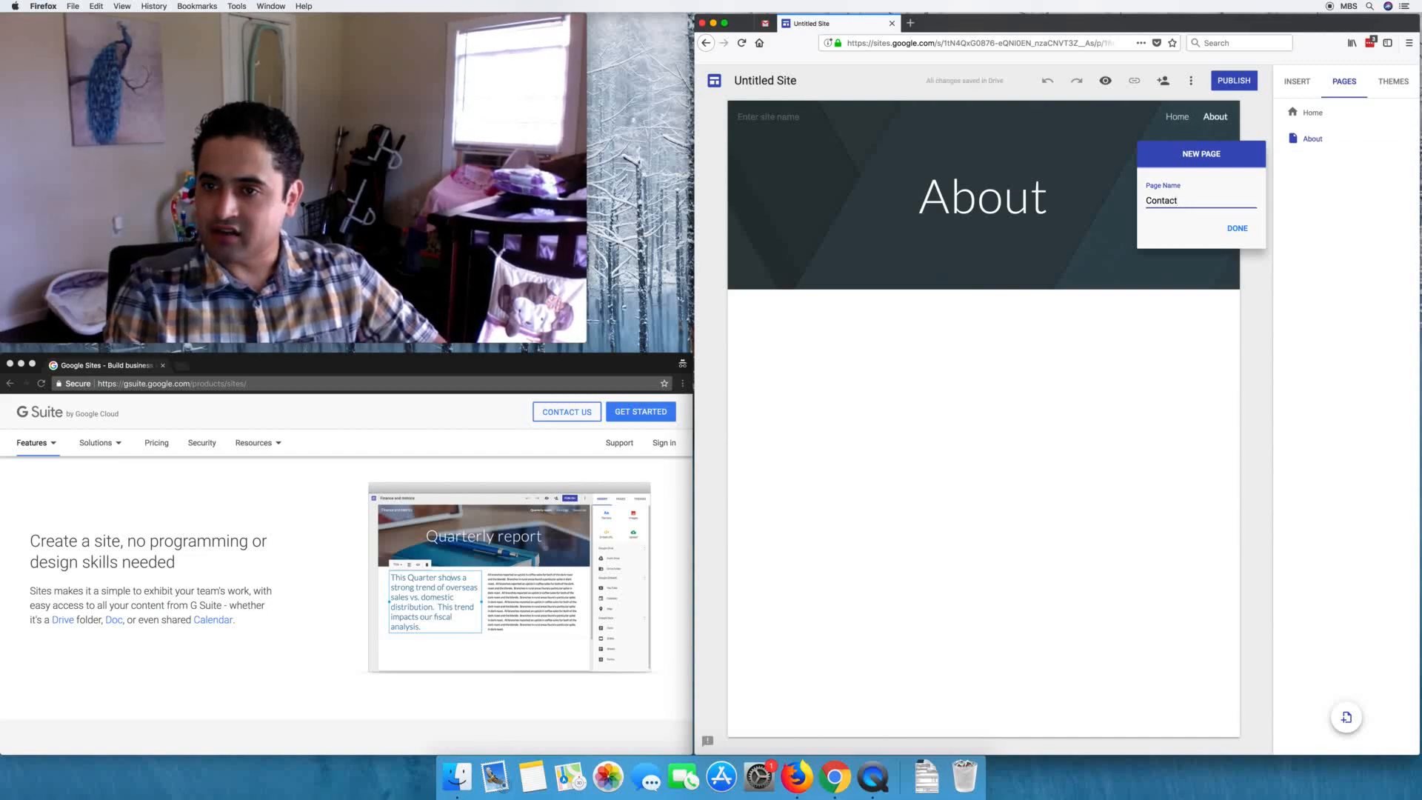
pyautogui.click(1236, 228)
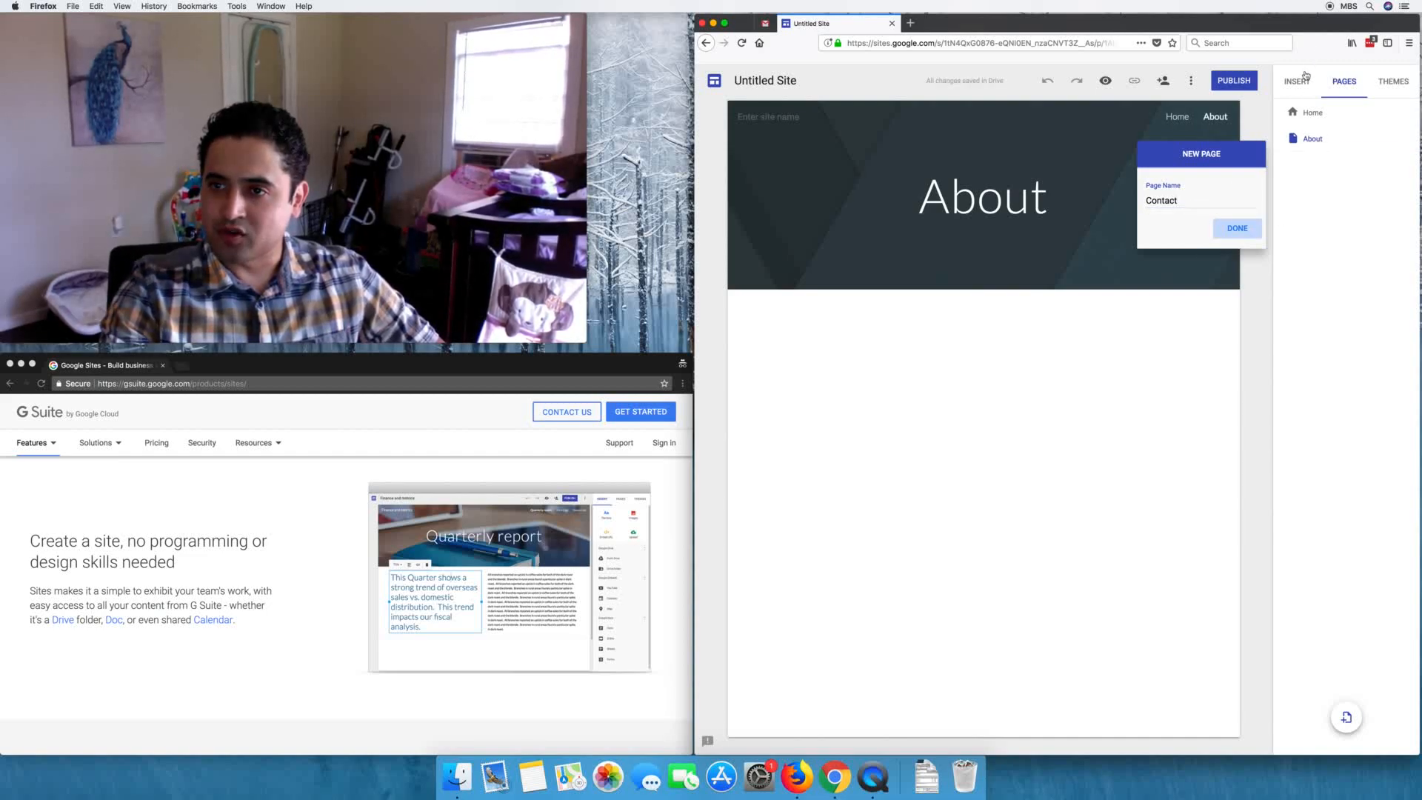
# Step: Examine the insertable content offered under Google Embeds and Google Docs
pyautogui.click(1300, 78)
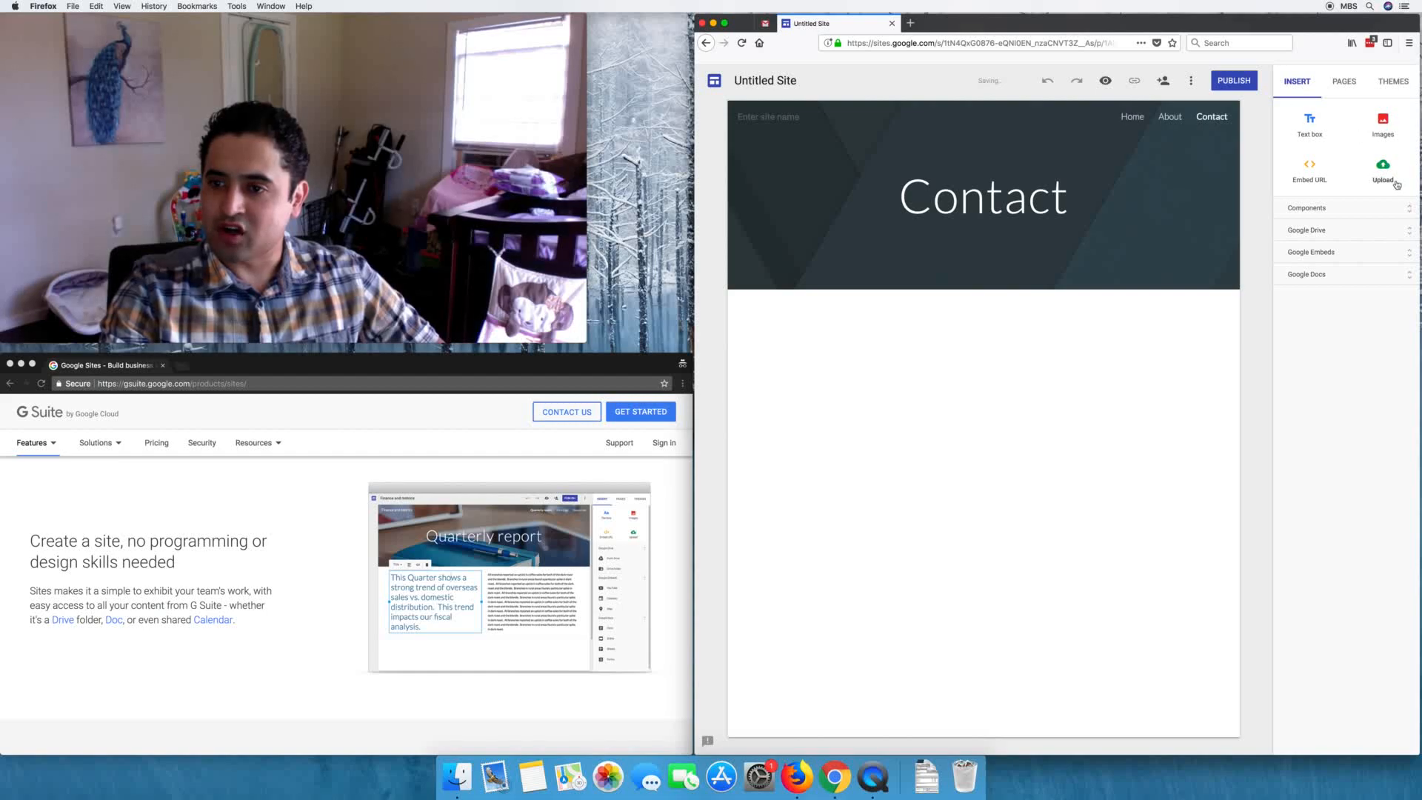
pyautogui.click(1331, 252)
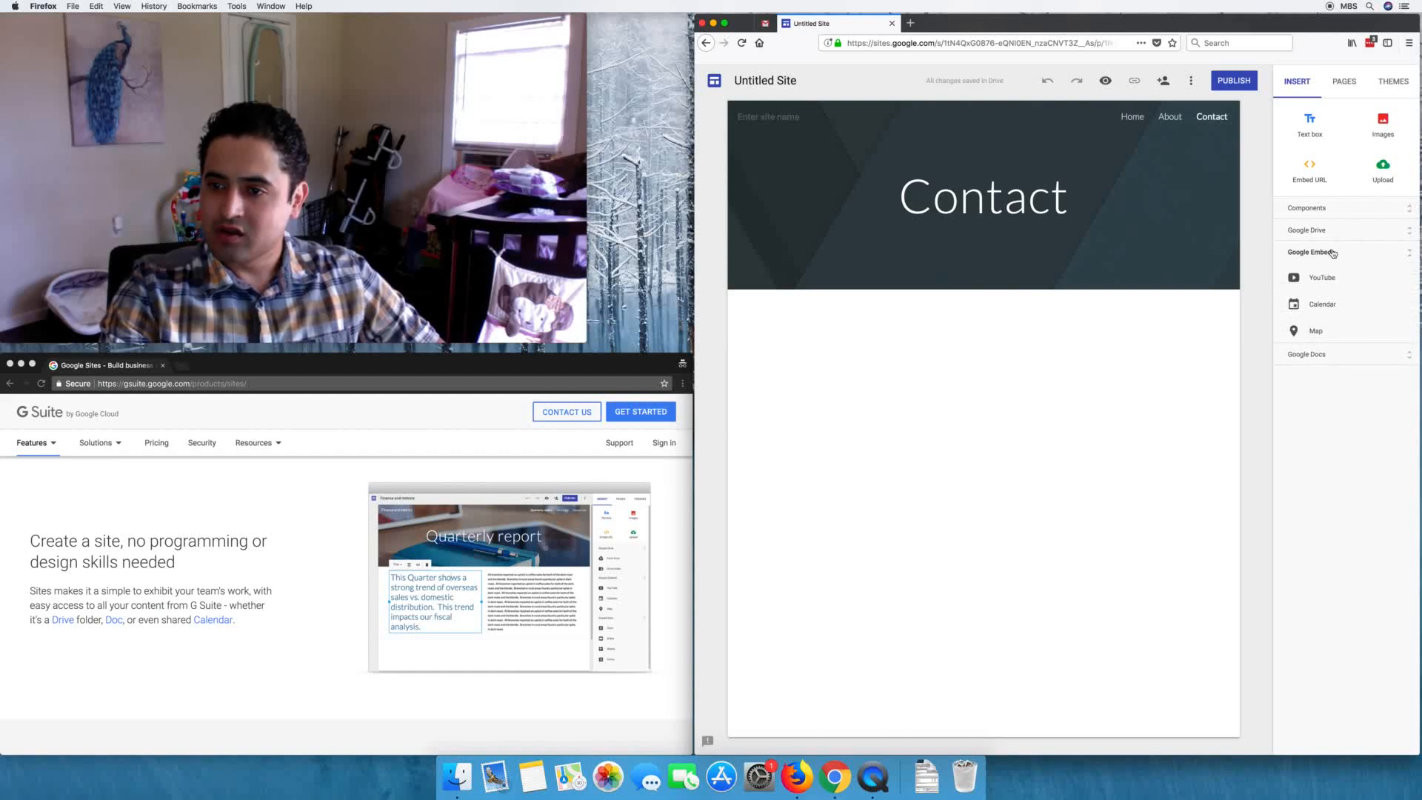
pyautogui.click(1332, 253)
pyautogui.click(1327, 280)
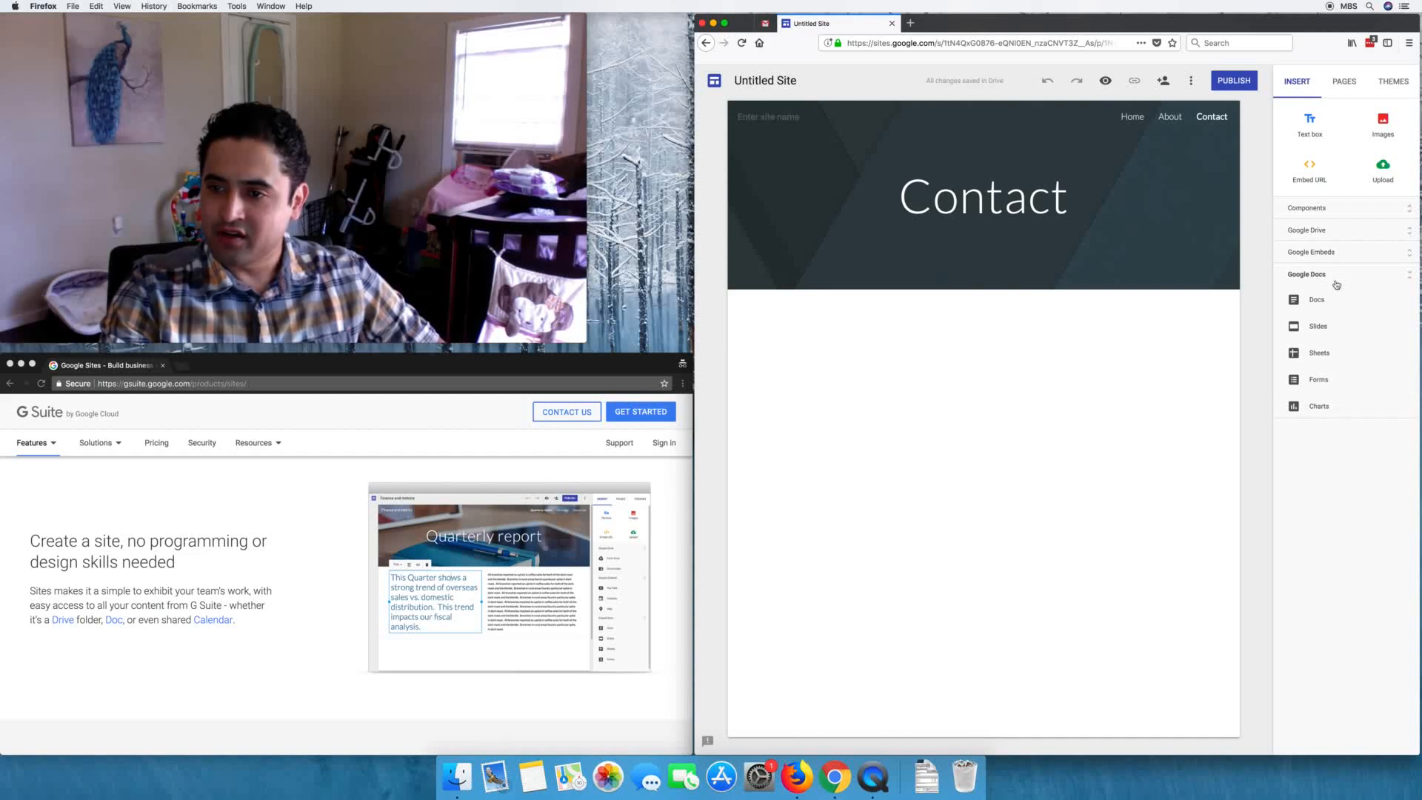
# Step: Review the Simple theme's font styles and try its pink, green and purple colours on the site
pyautogui.click(1391, 83)
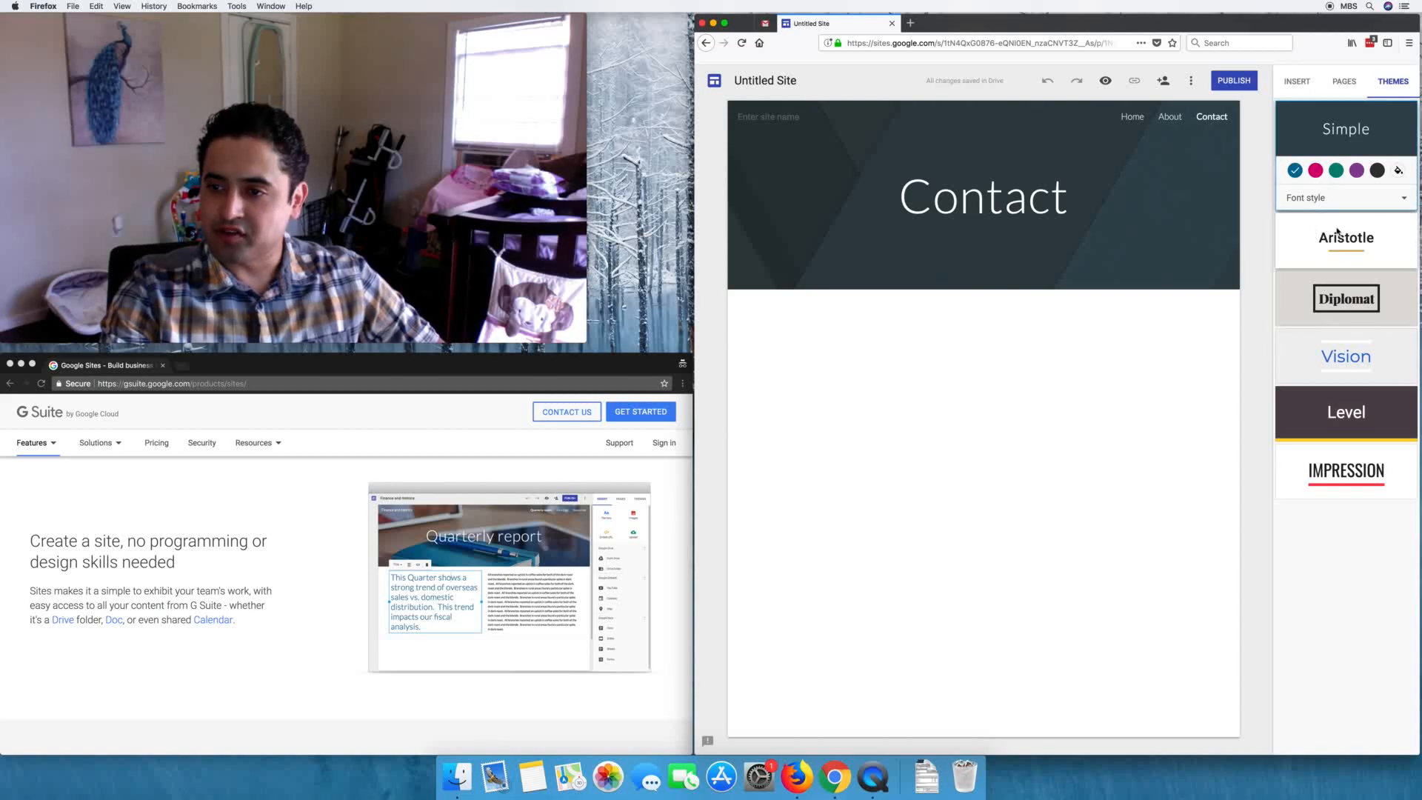
pyautogui.click(1297, 81)
pyautogui.click(1363, 82)
pyautogui.click(1373, 82)
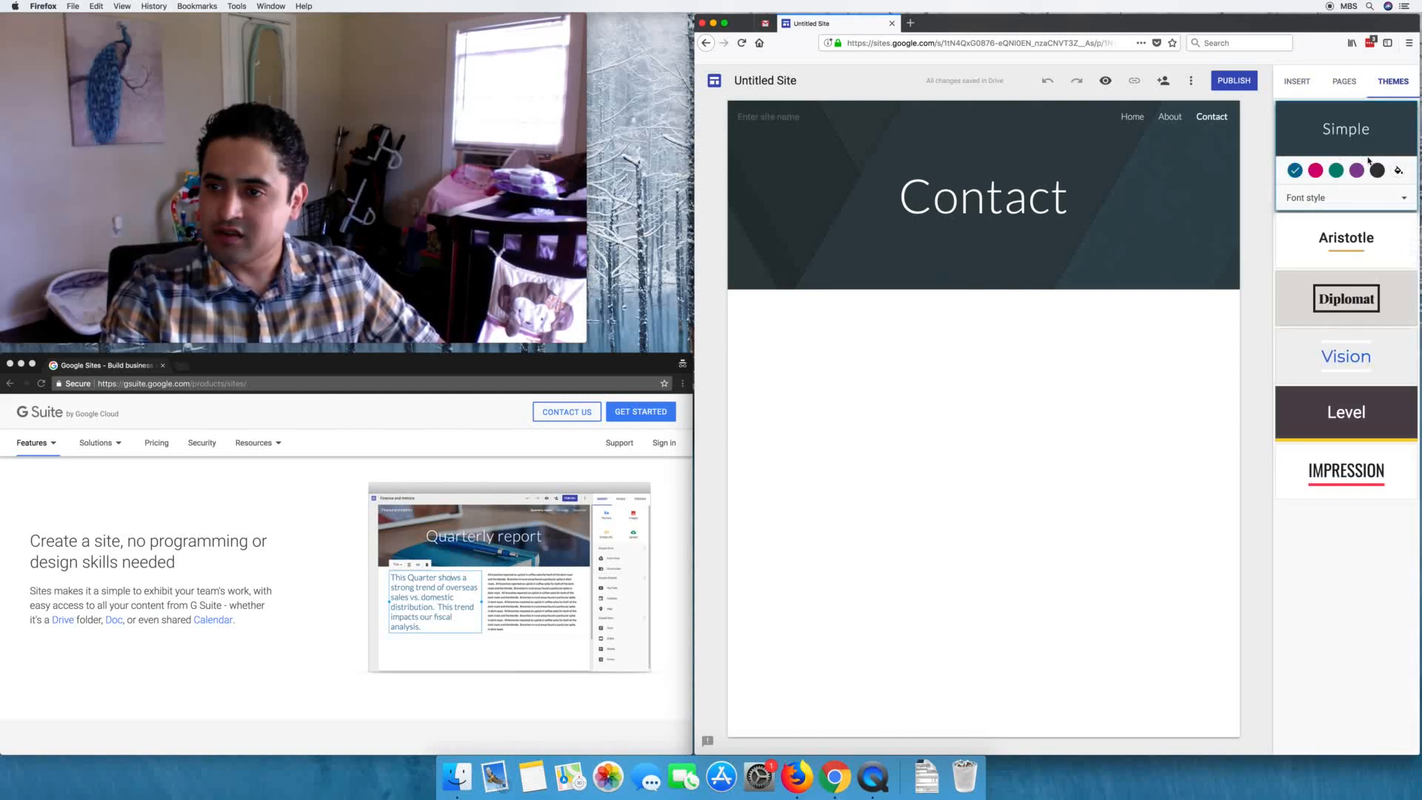
pyautogui.click(1358, 197)
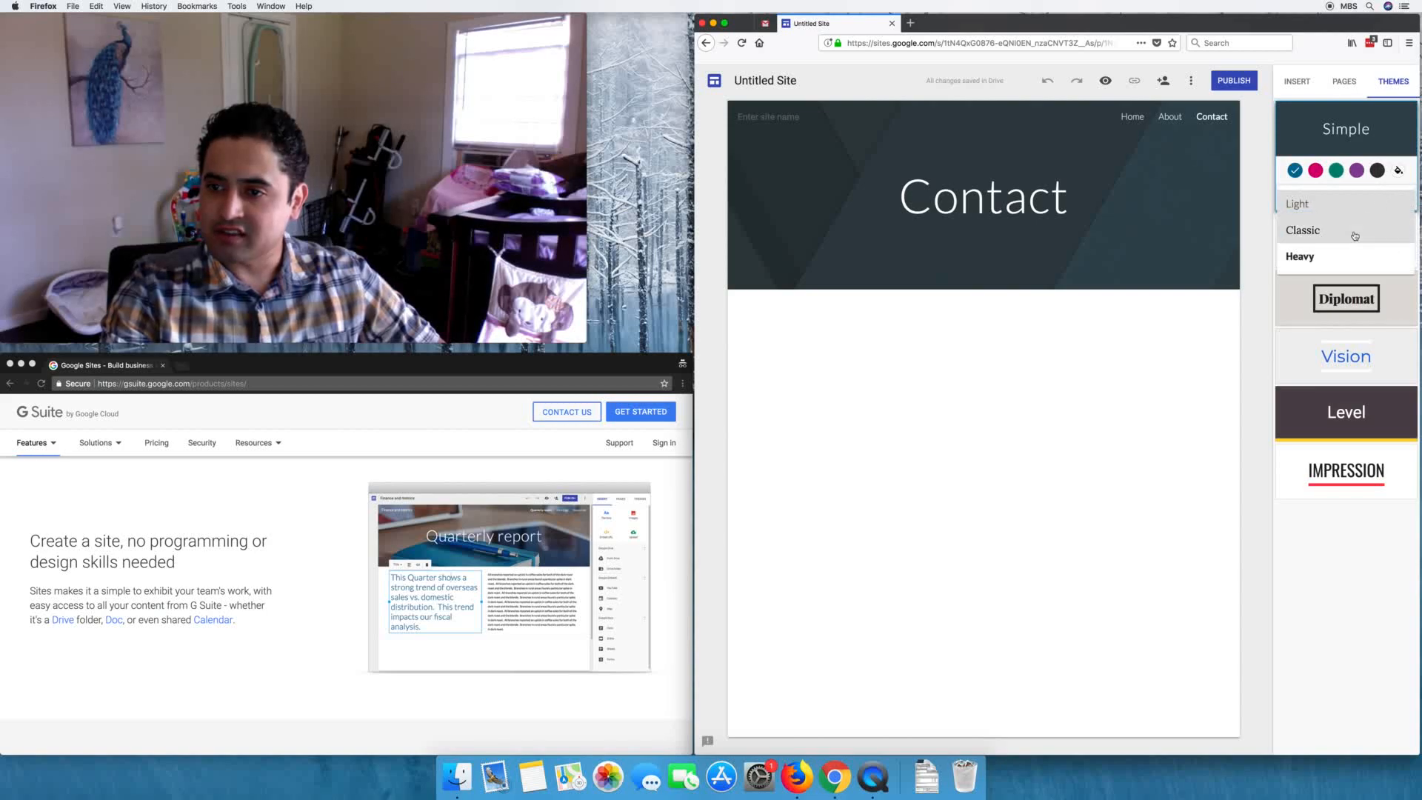
pyautogui.click(1317, 171)
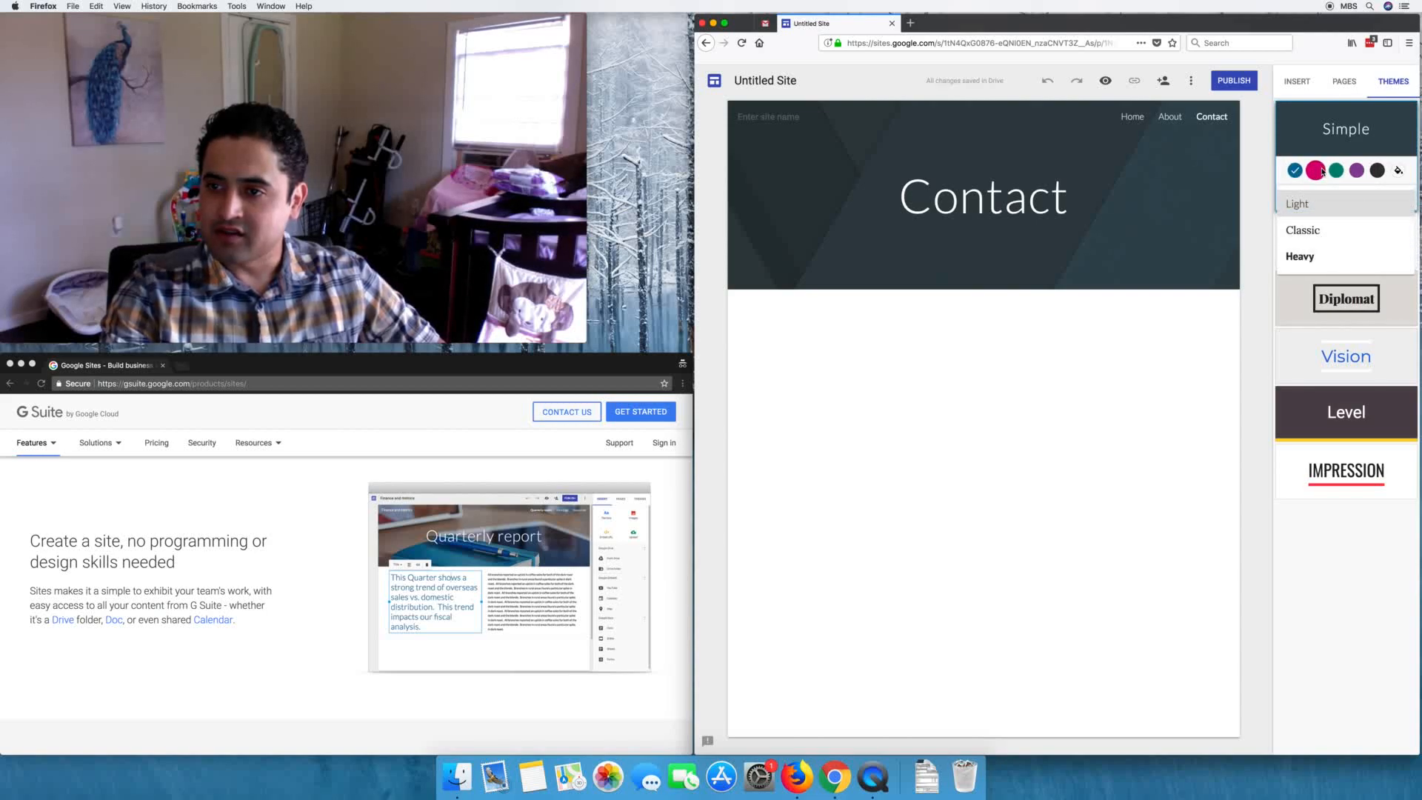
pyautogui.click(1336, 170)
pyautogui.click(1356, 170)
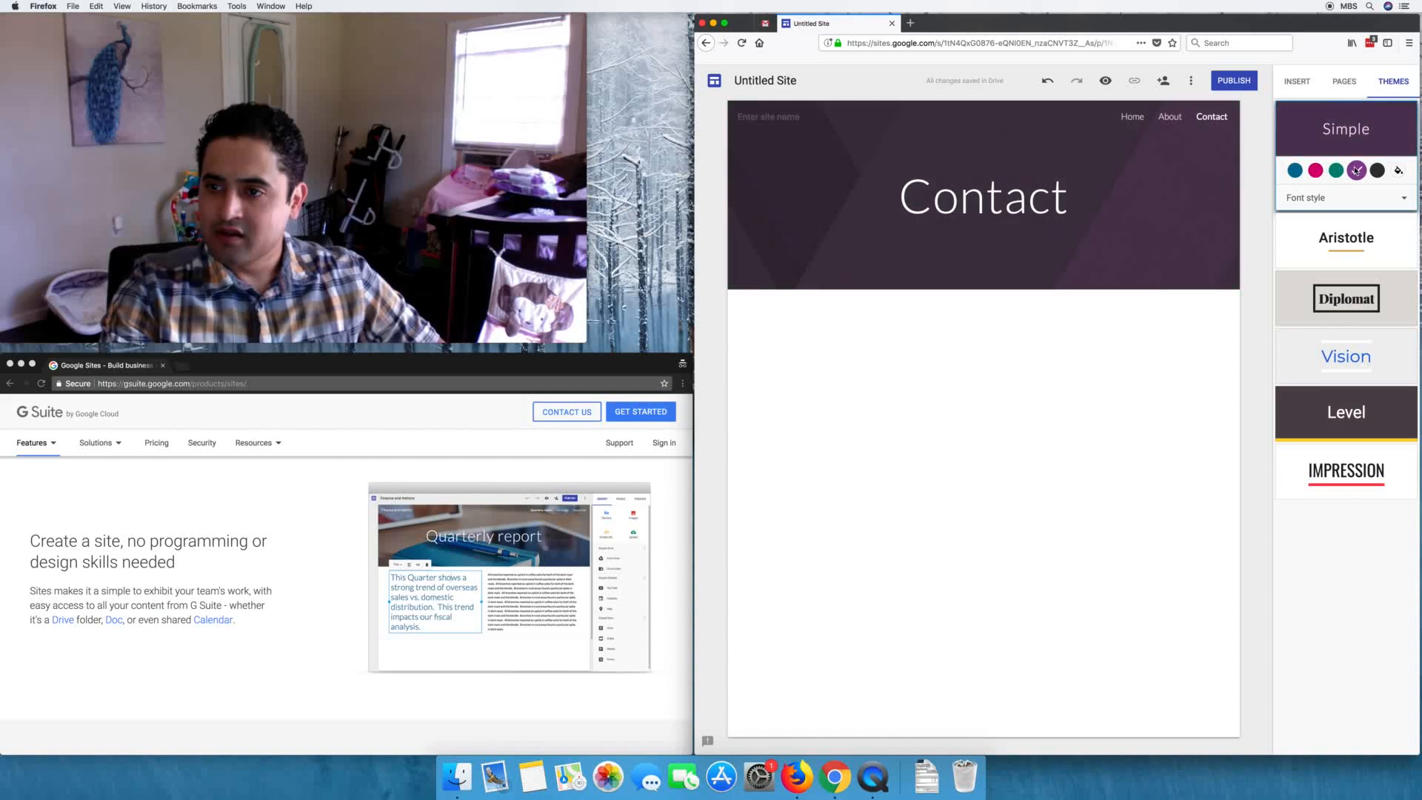
# Step: Try the Impression, Level, Vision and Diplomat themes on the site, one after another
pyautogui.click(1324, 460)
pyautogui.click(1330, 359)
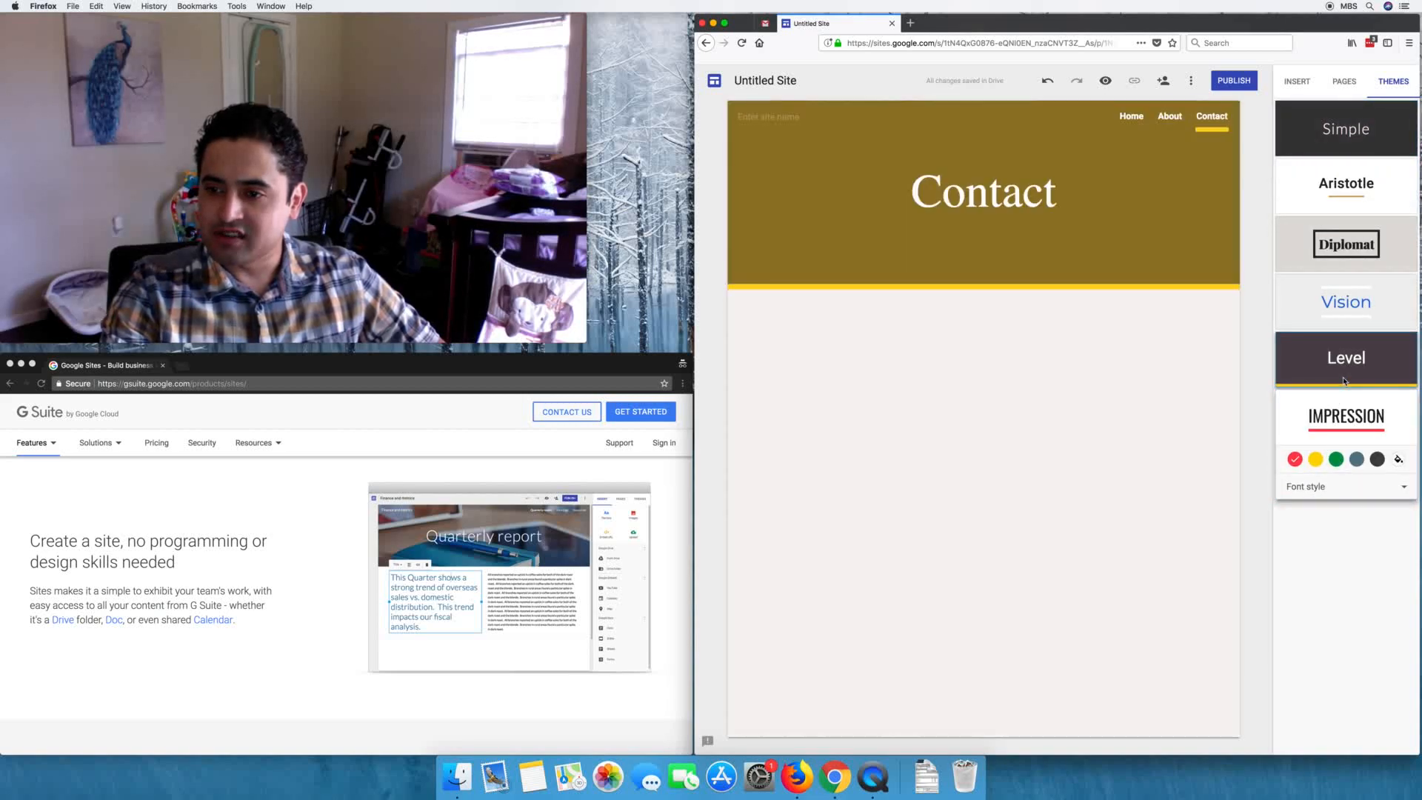
pyautogui.click(1332, 300)
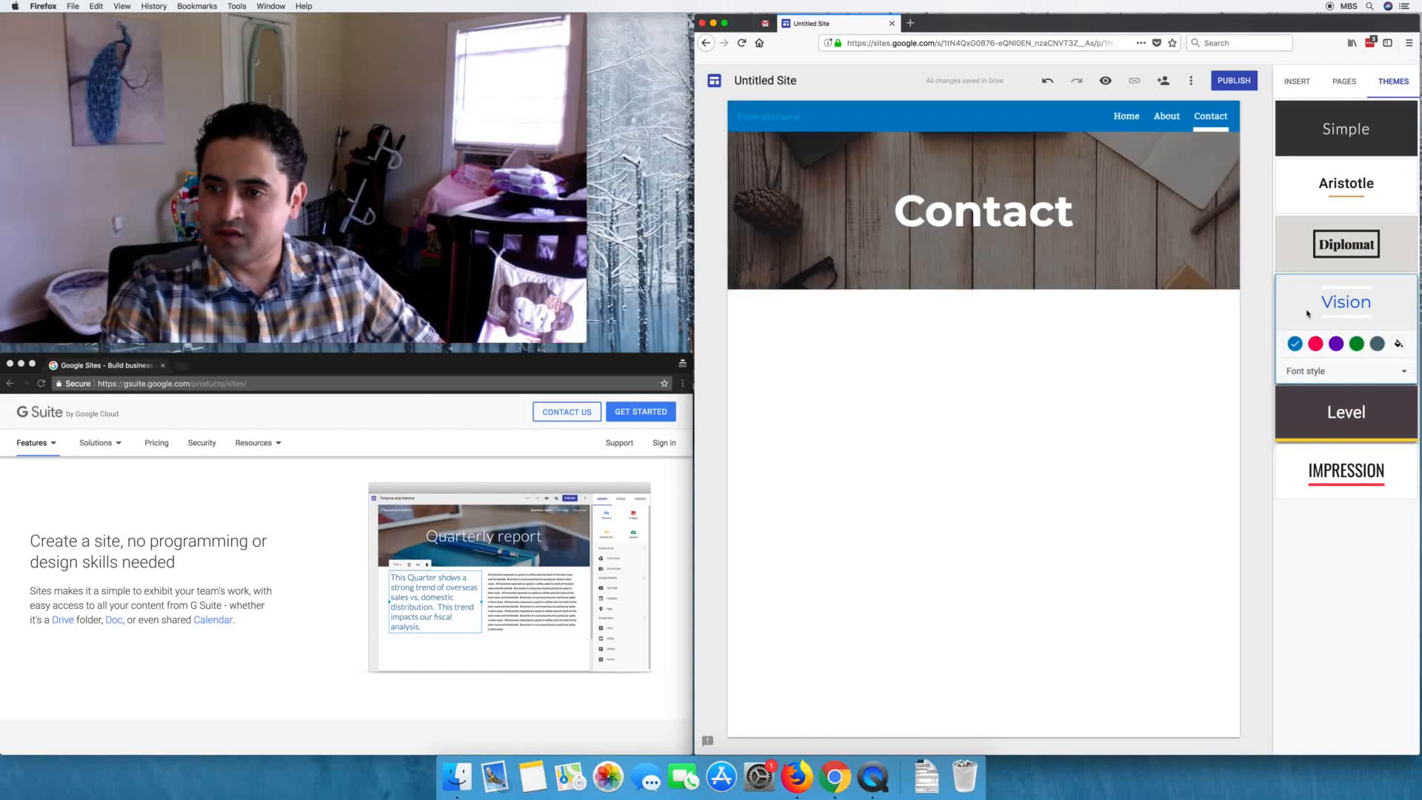
pyautogui.click(1329, 238)
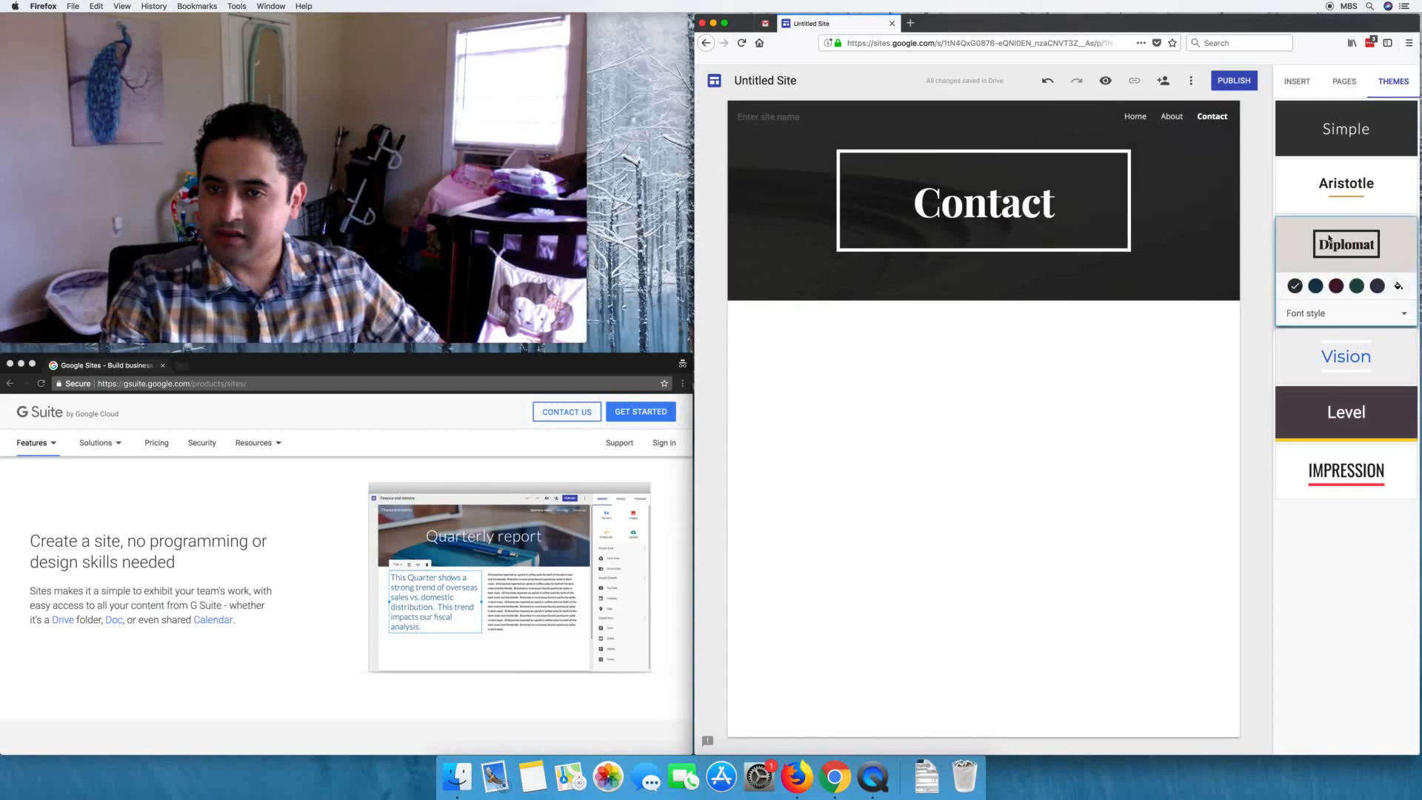
# Step: Try the Aristotle theme with its blue, purple, green and brown accent colours
pyautogui.click(1333, 194)
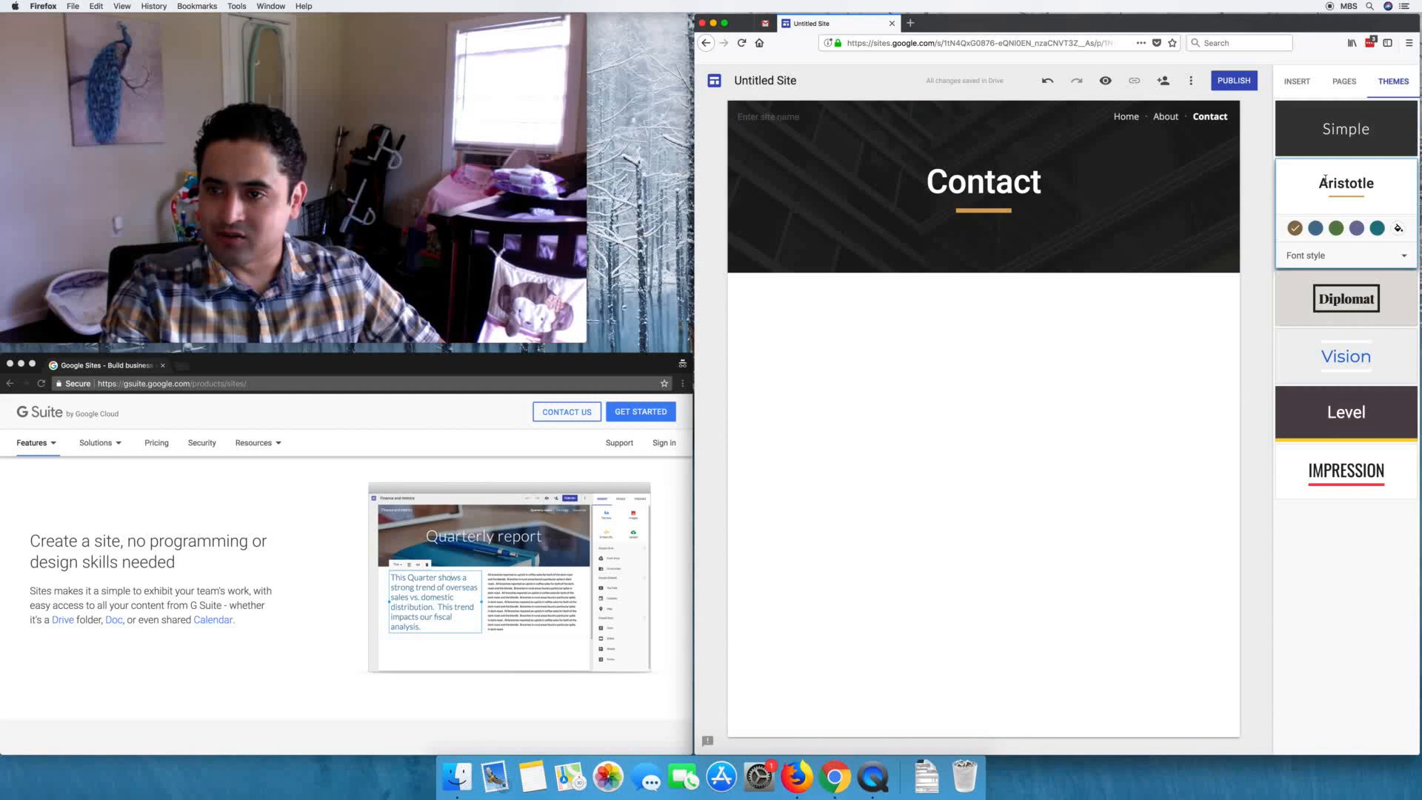
pyautogui.click(1315, 228)
pyautogui.click(1356, 228)
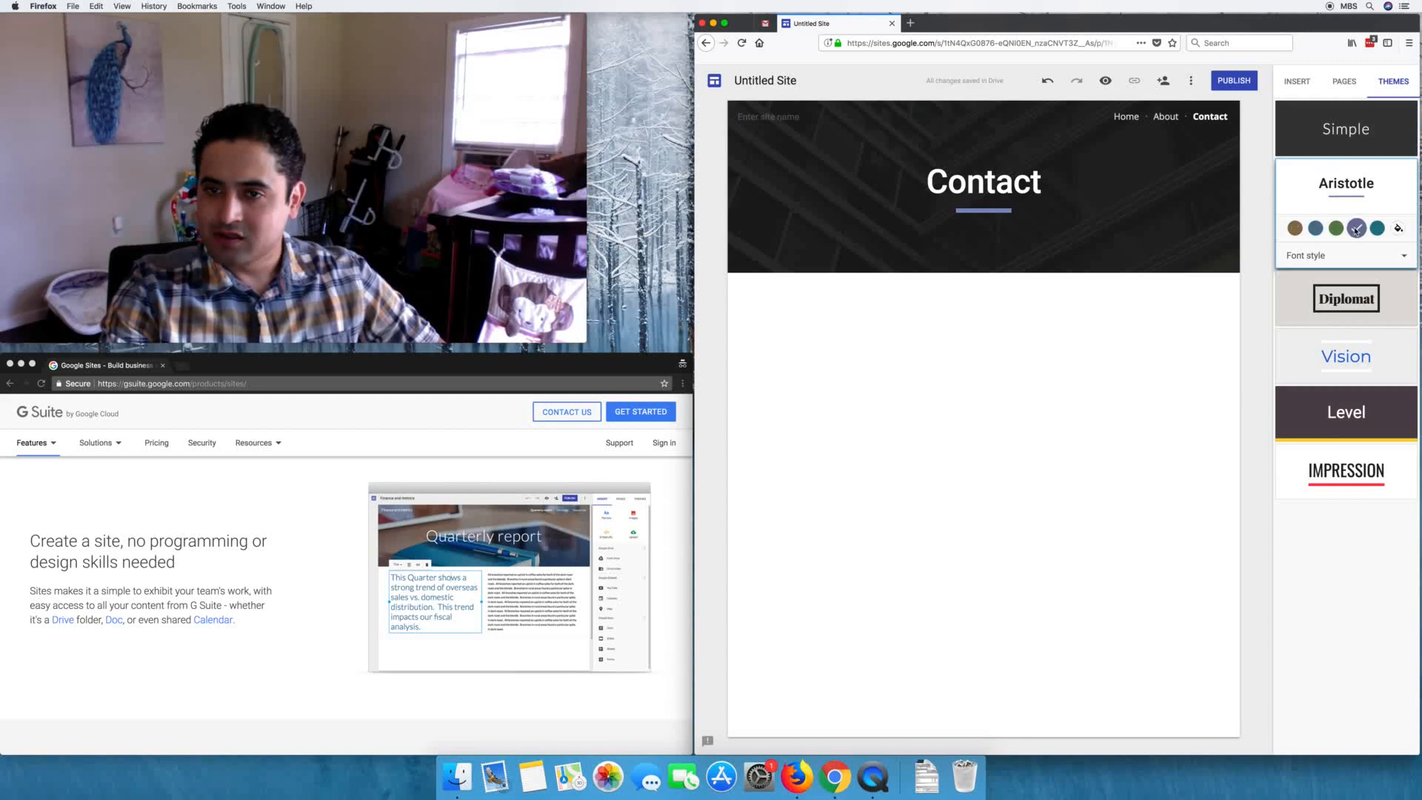
pyautogui.click(1336, 228)
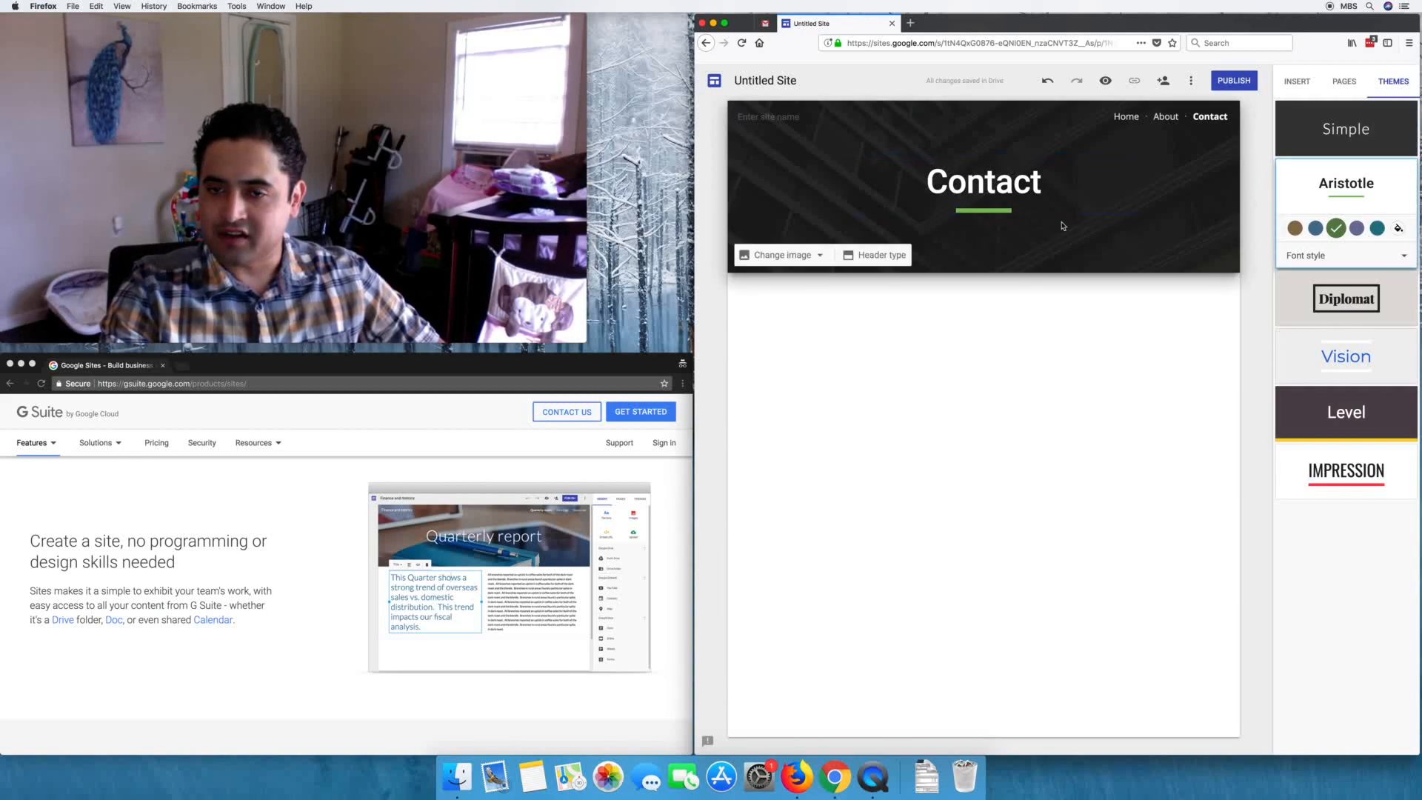
pyautogui.click(1315, 229)
pyautogui.click(1295, 229)
pyautogui.click(1336, 230)
# Step: Apply the Diplomat theme and try its dark red, blue and green colours, ending on the dark navy-purple one
pyautogui.click(1318, 312)
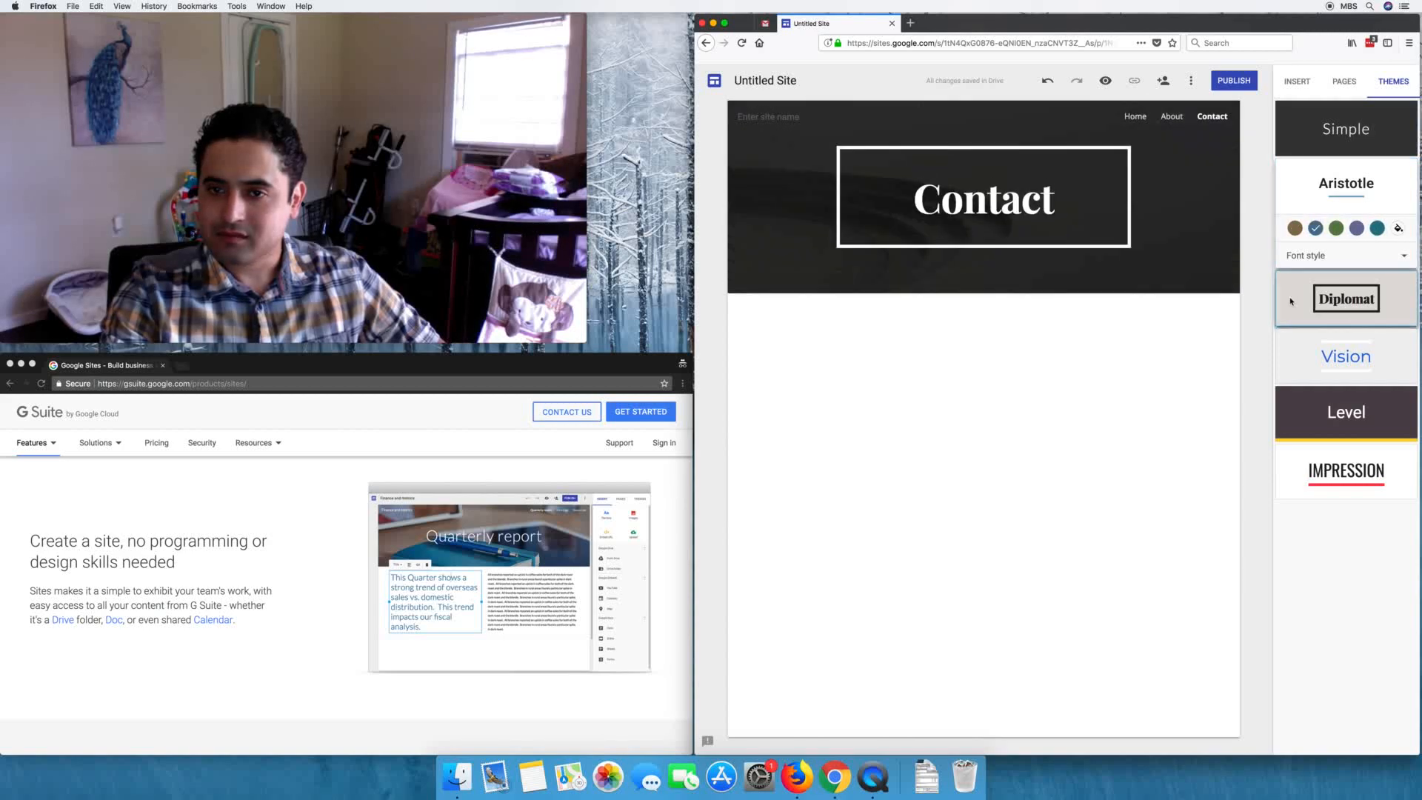
pyautogui.click(1335, 286)
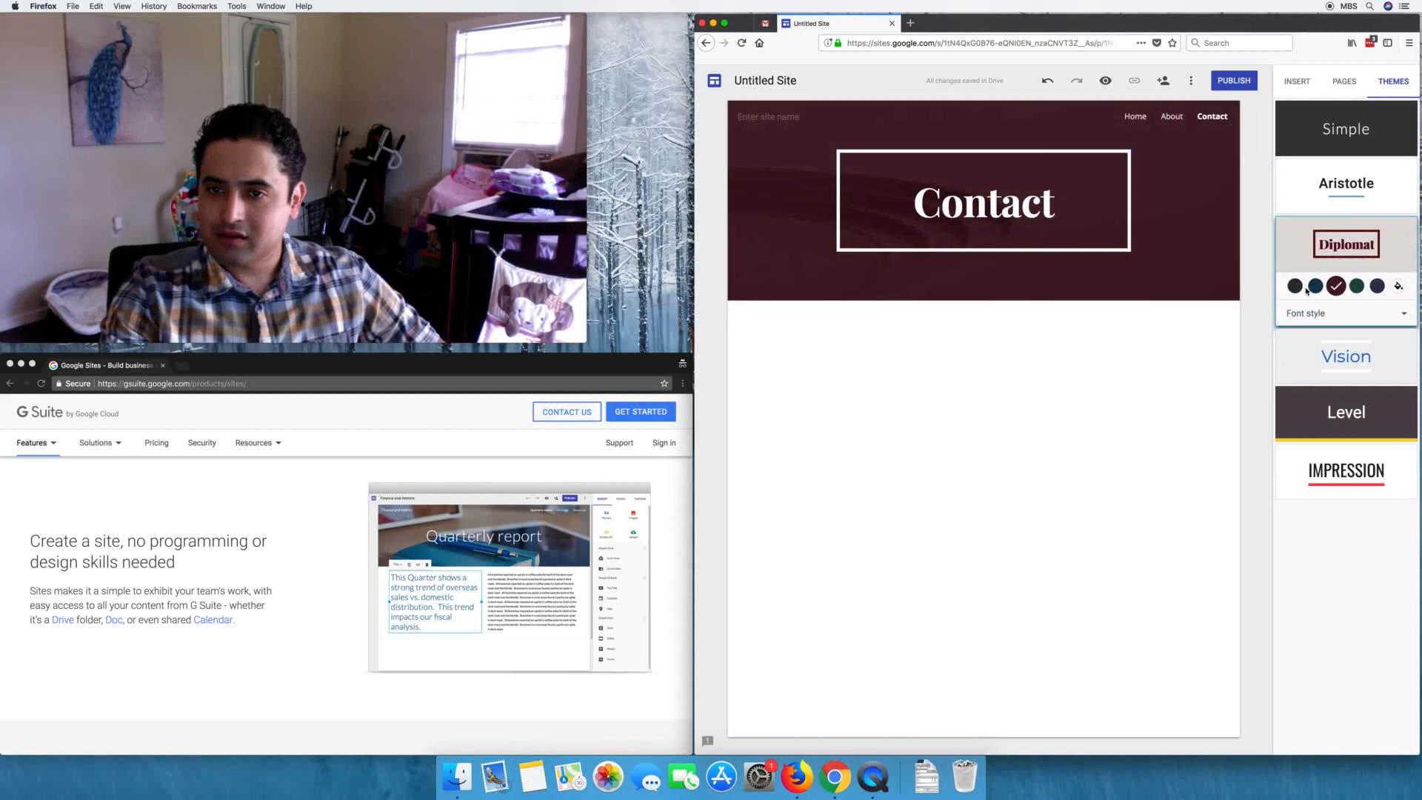
pyautogui.click(1314, 288)
pyautogui.click(1357, 287)
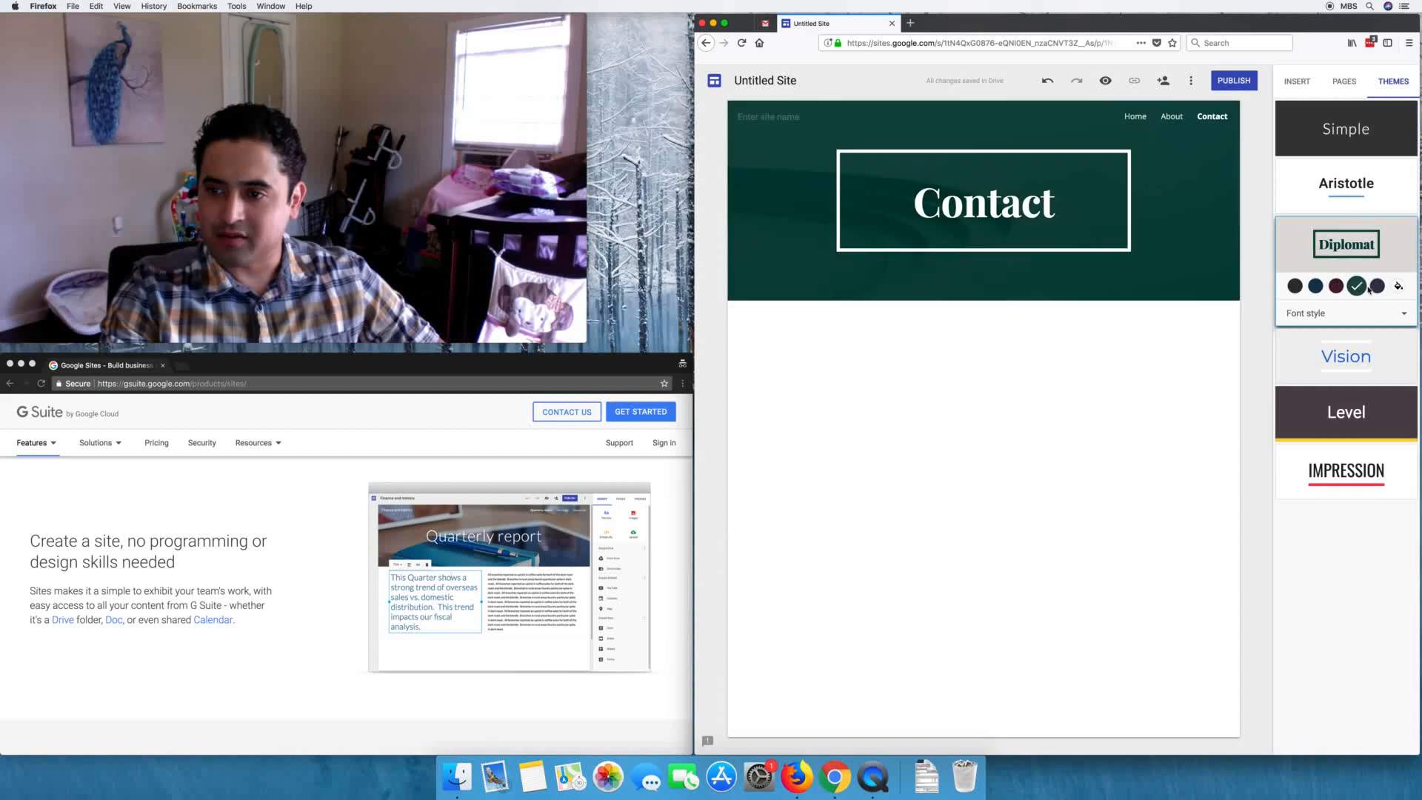
pyautogui.click(1375, 286)
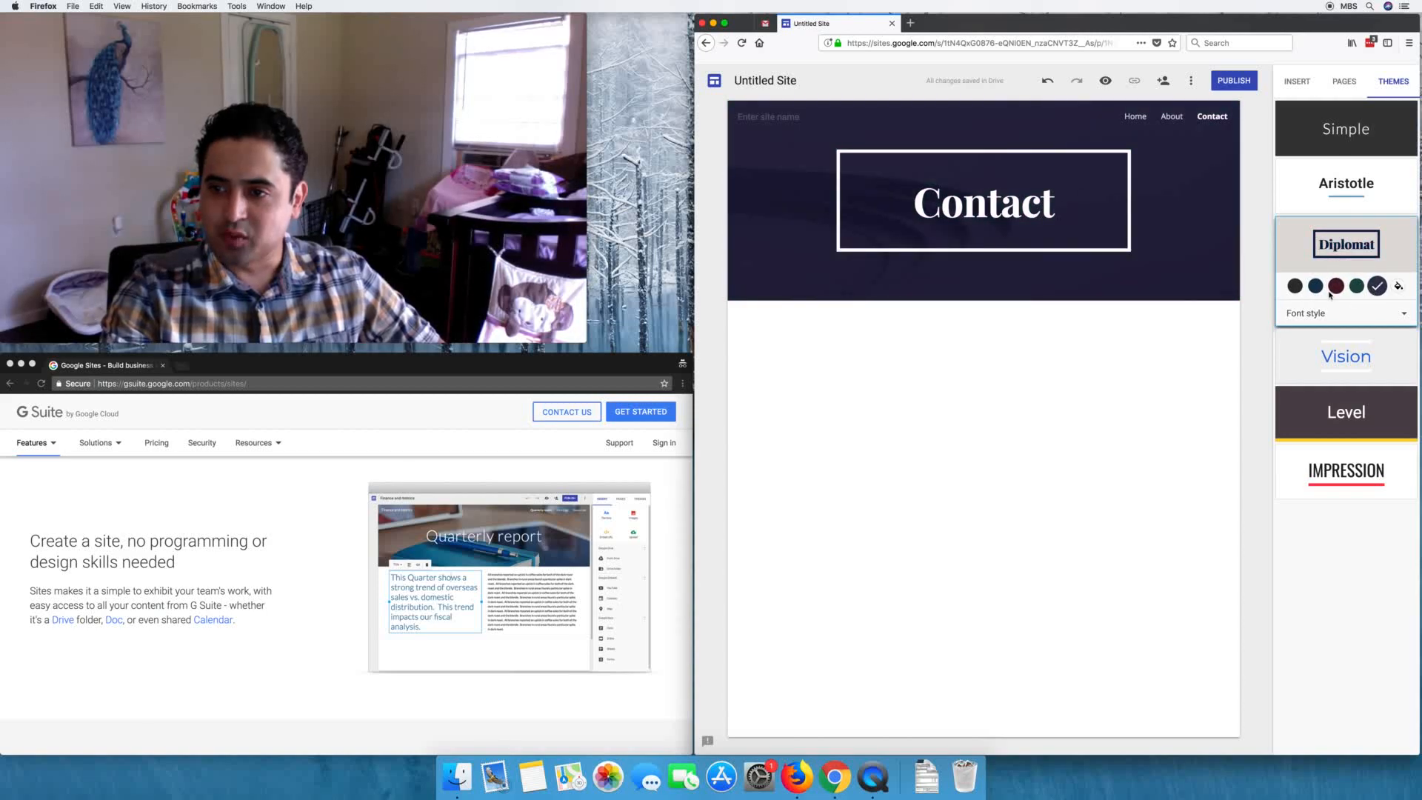
# Step: Try the Diplomat theme's black colour and the Vision theme with its pink, purple, green and slate colours
pyautogui.click(1294, 285)
pyautogui.click(1333, 359)
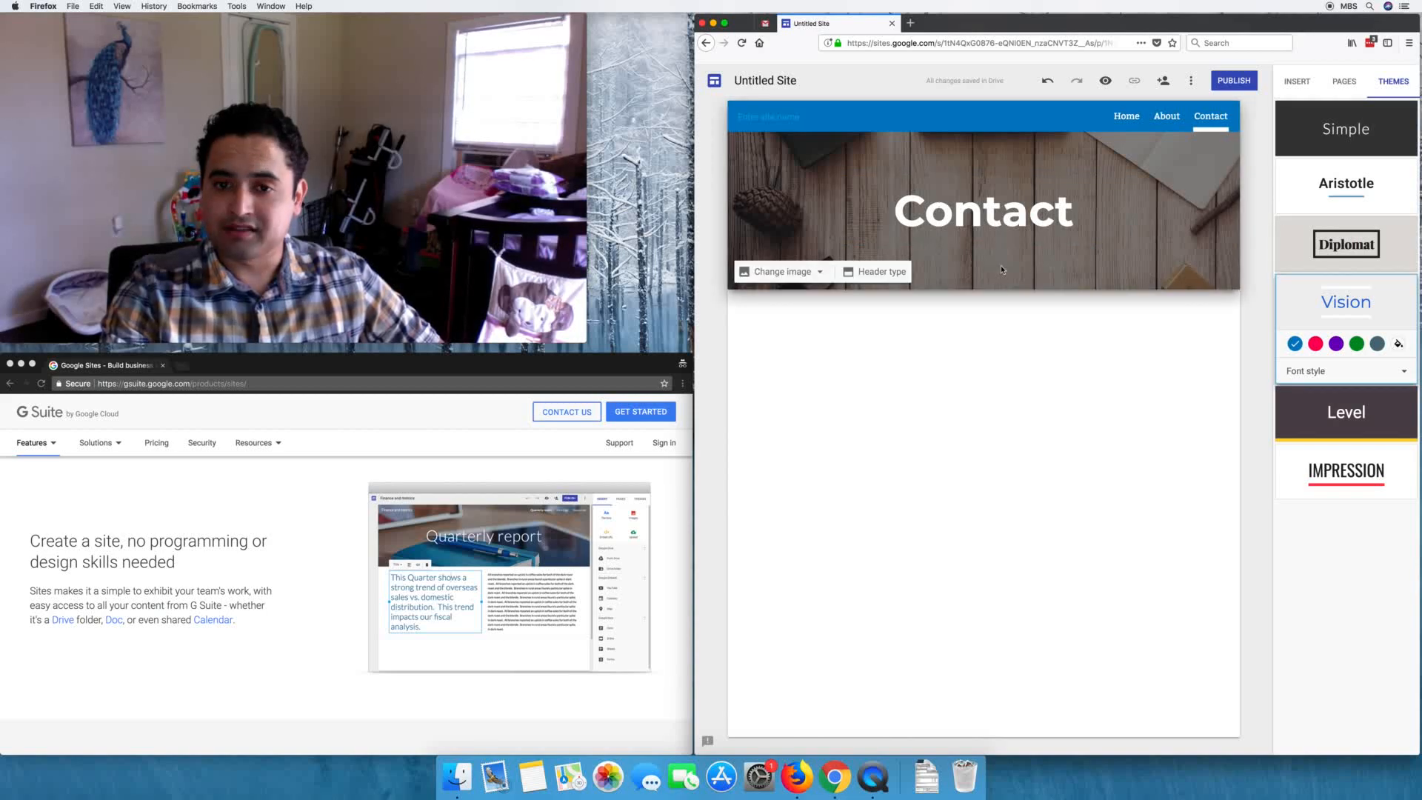
pyautogui.click(1315, 344)
pyautogui.click(1336, 344)
pyautogui.click(1356, 344)
pyautogui.click(1375, 344)
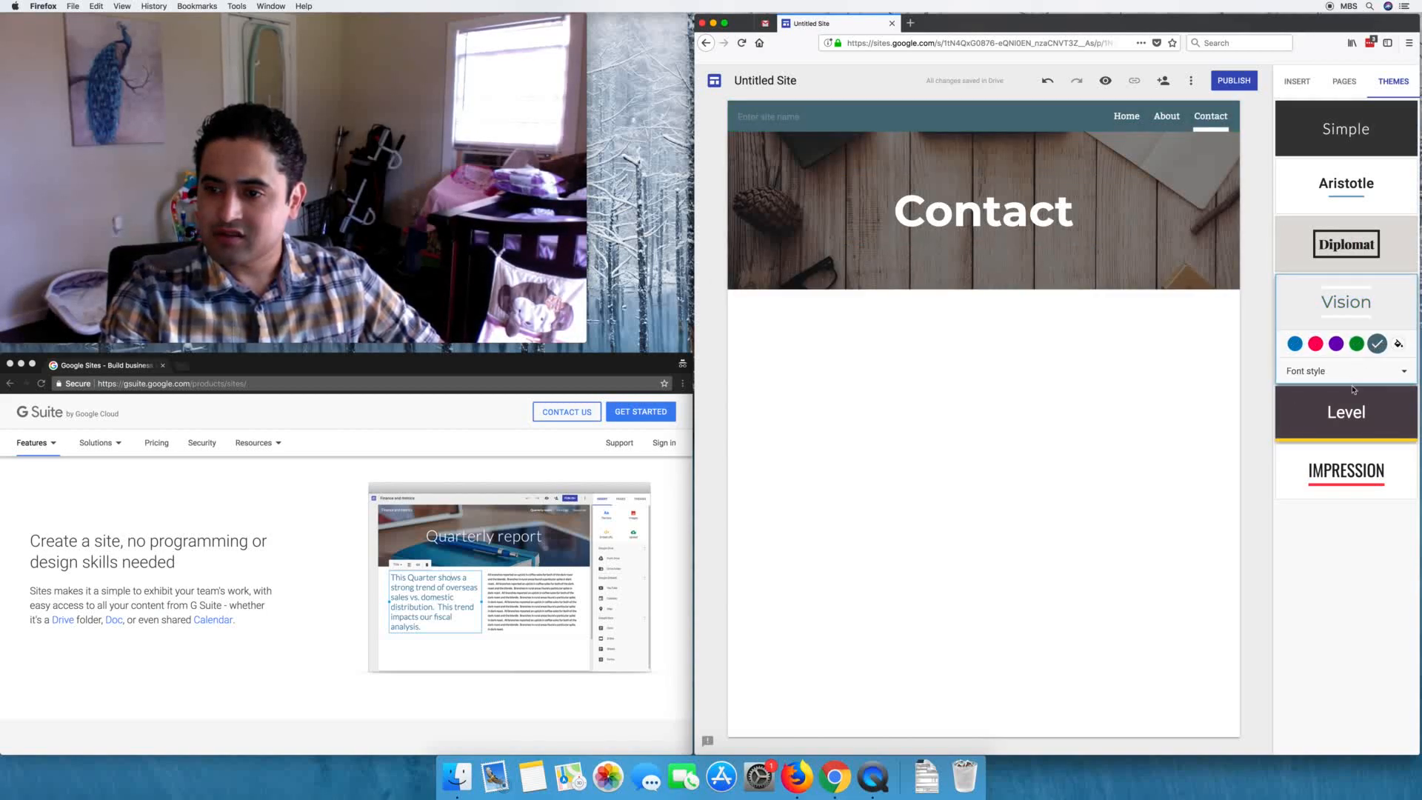
# Step: Try the Level theme on the site with its blue, pink, green and grey accent colours
pyautogui.click(1345, 412)
pyautogui.click(1314, 401)
pyautogui.click(1336, 402)
pyautogui.click(1376, 401)
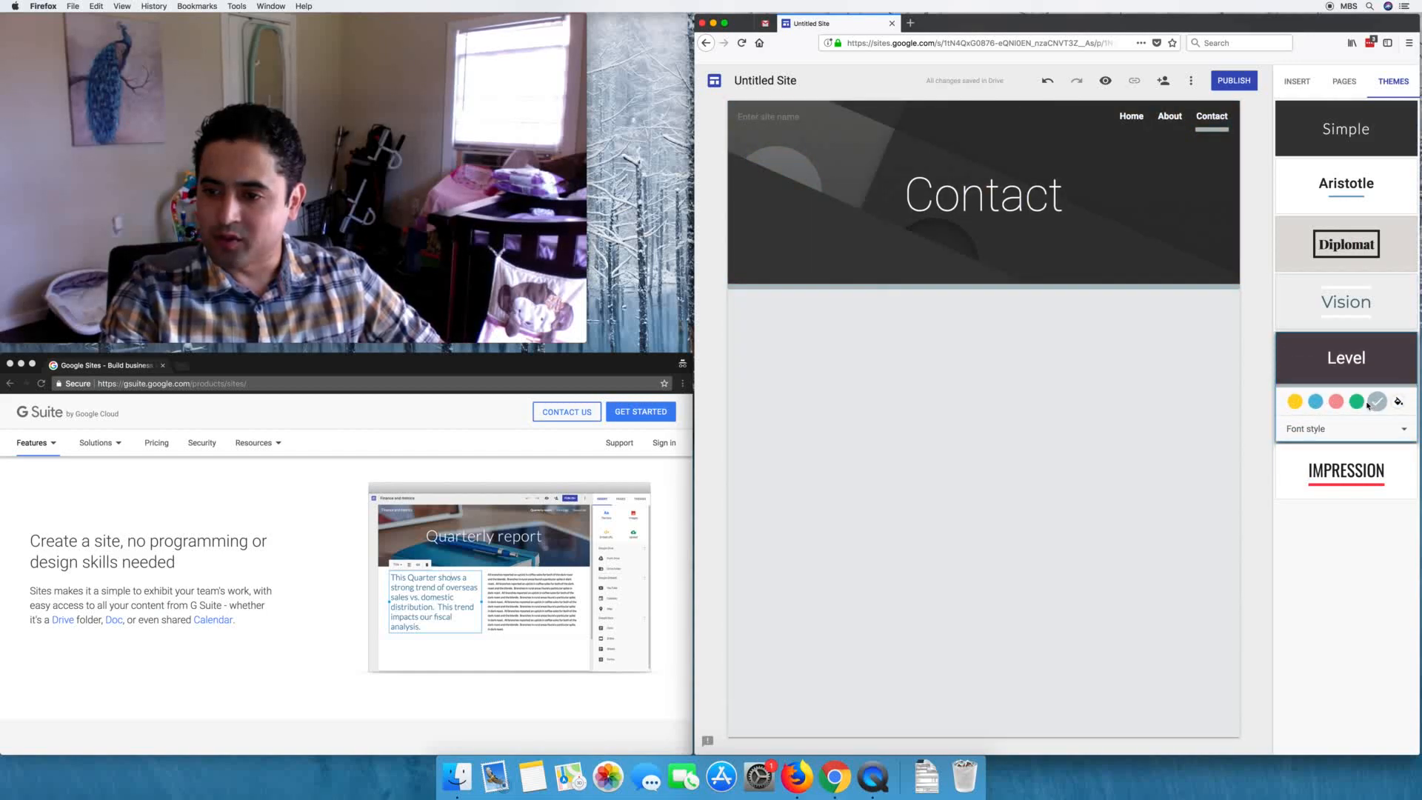
# Step: Try the Impression theme with several of its accent colours, and then the Aristotle theme
pyautogui.click(1331, 461)
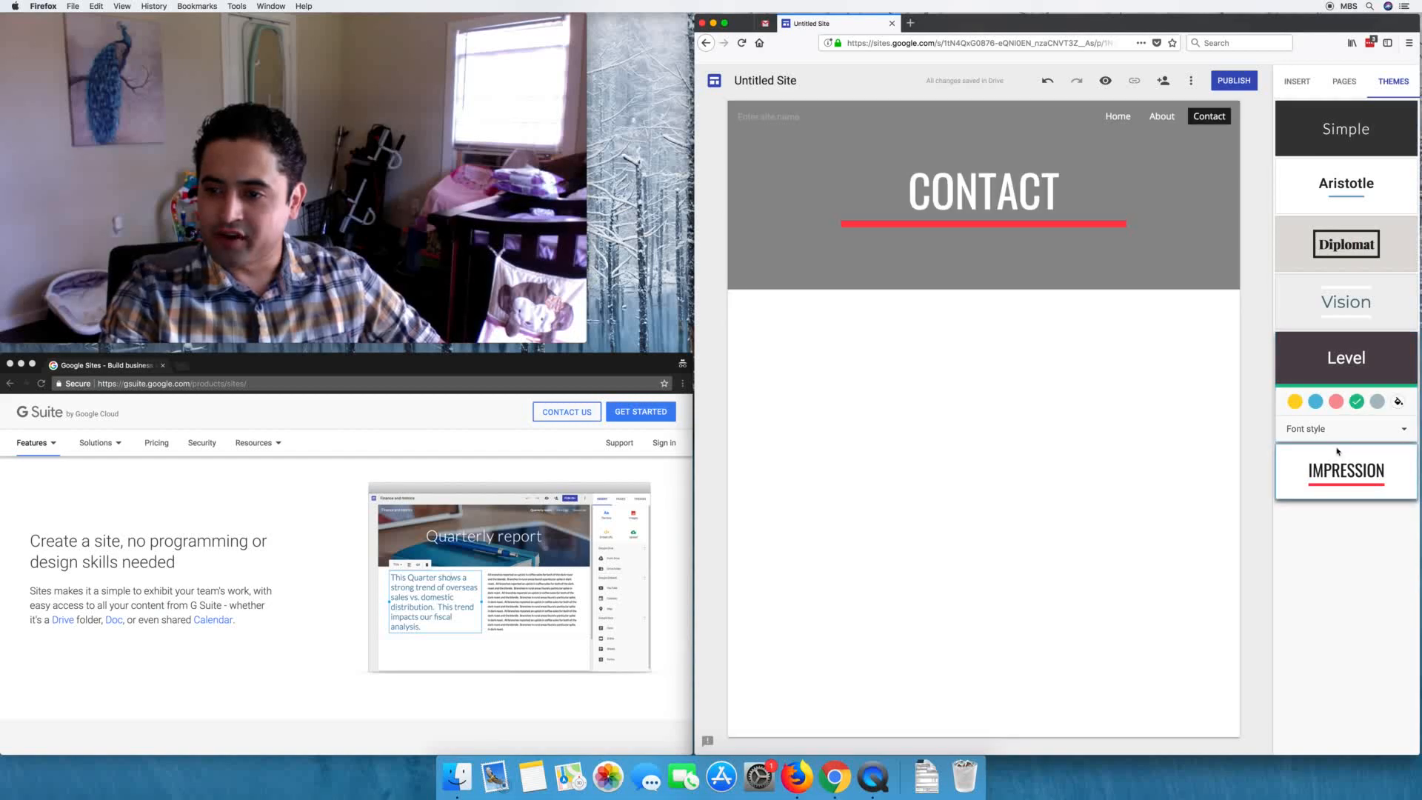
pyautogui.click(1315, 459)
pyautogui.click(1356, 459)
pyautogui.click(1336, 459)
pyautogui.click(1354, 177)
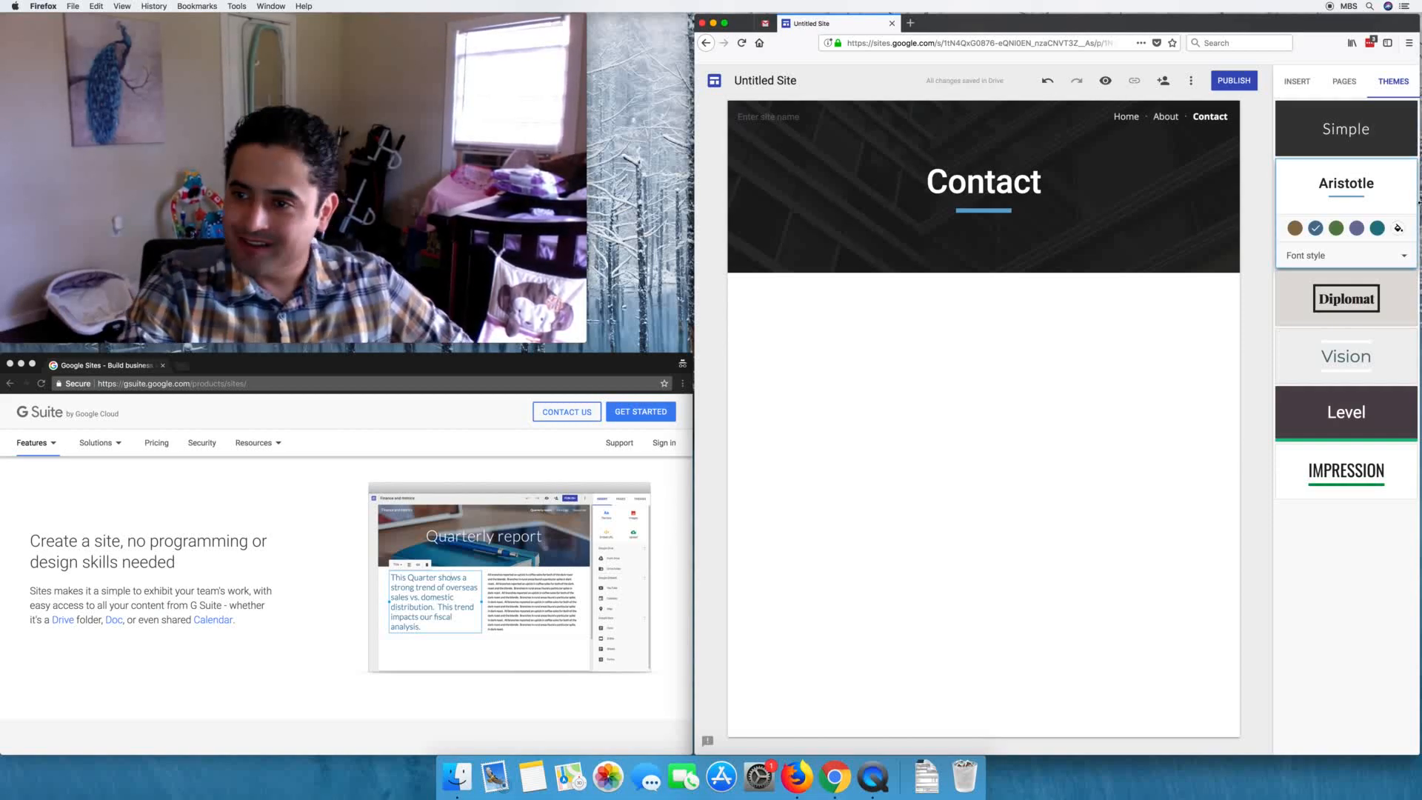
# Step: Apply the Diplomat theme and try its dark red and dark navy-purple colours
pyautogui.click(1359, 286)
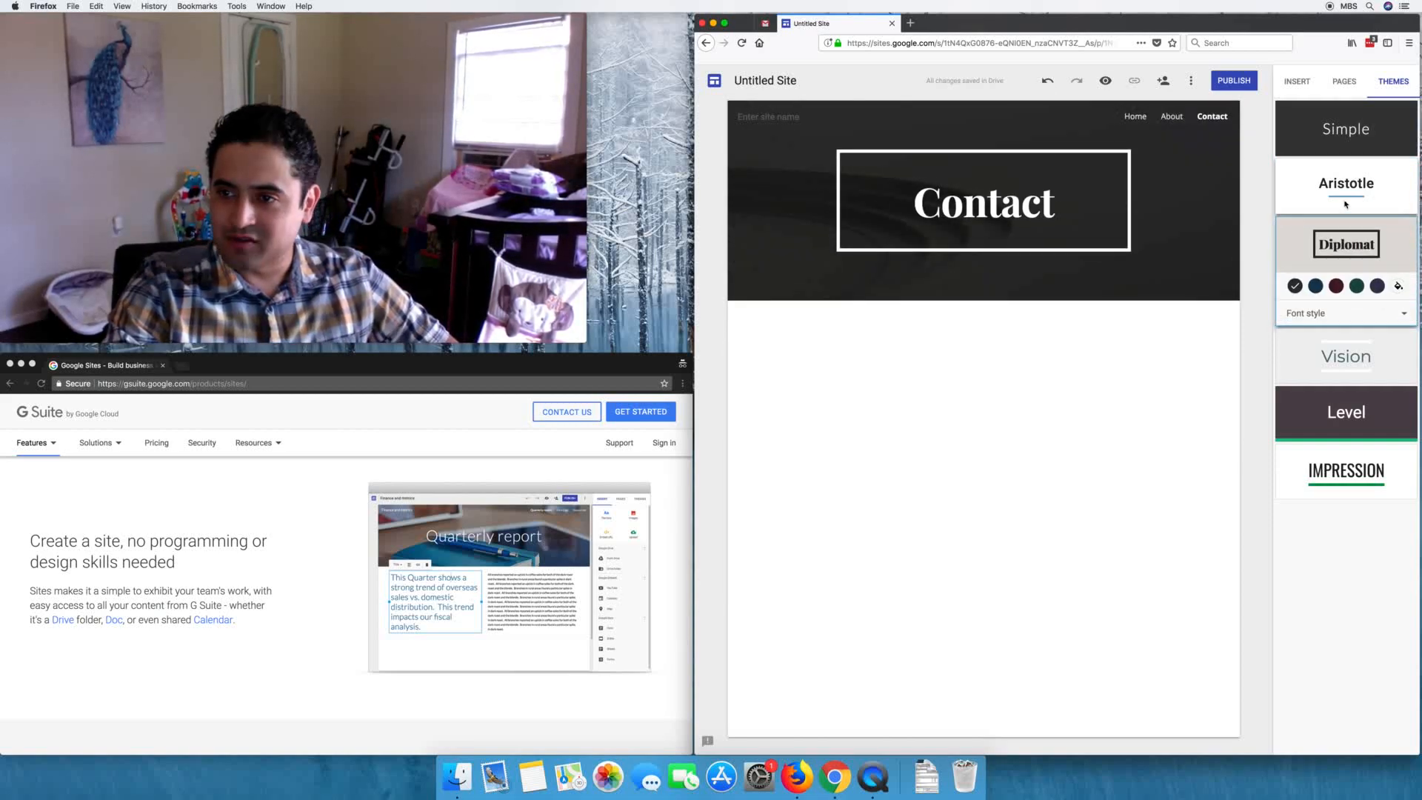
pyautogui.click(1335, 286)
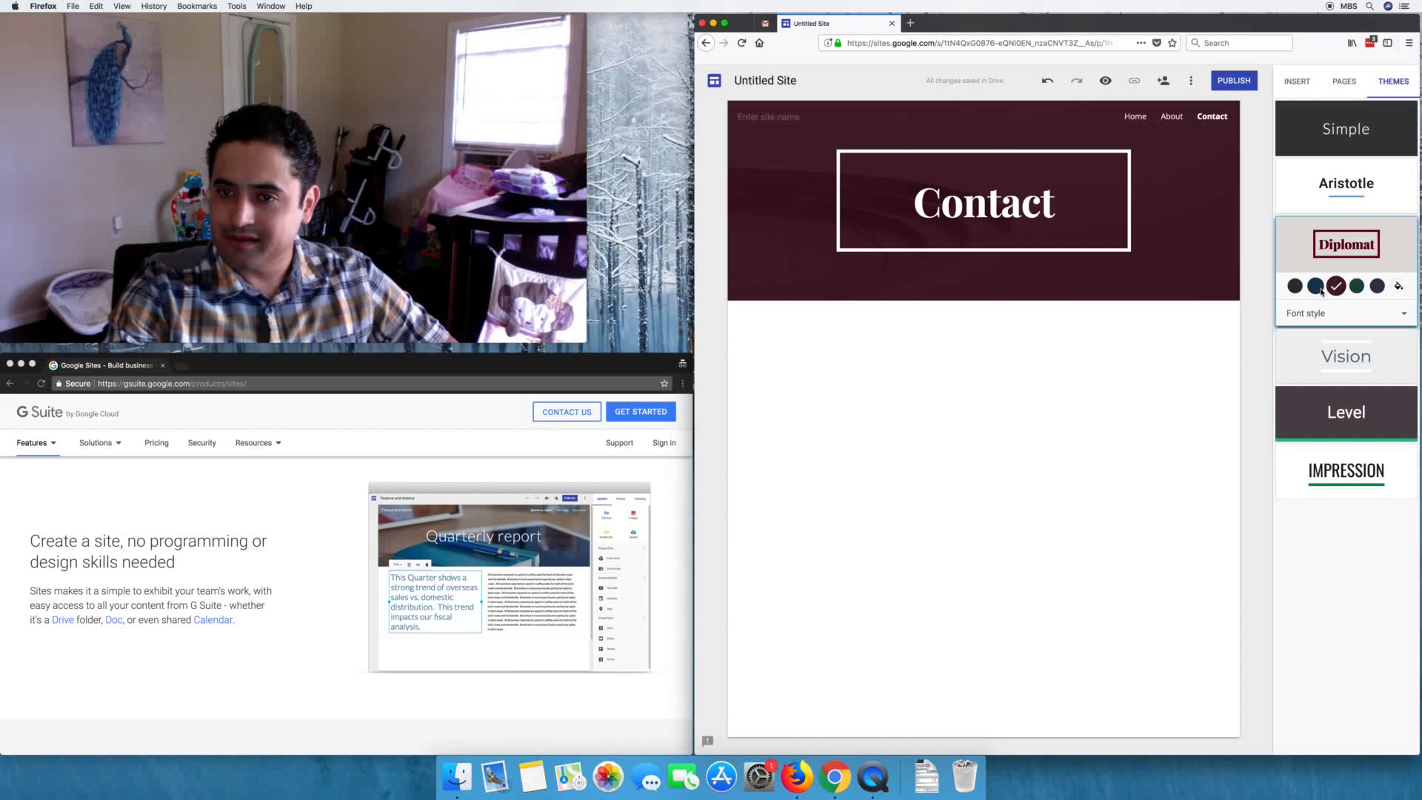
pyautogui.click(1395, 286)
pyautogui.click(1377, 287)
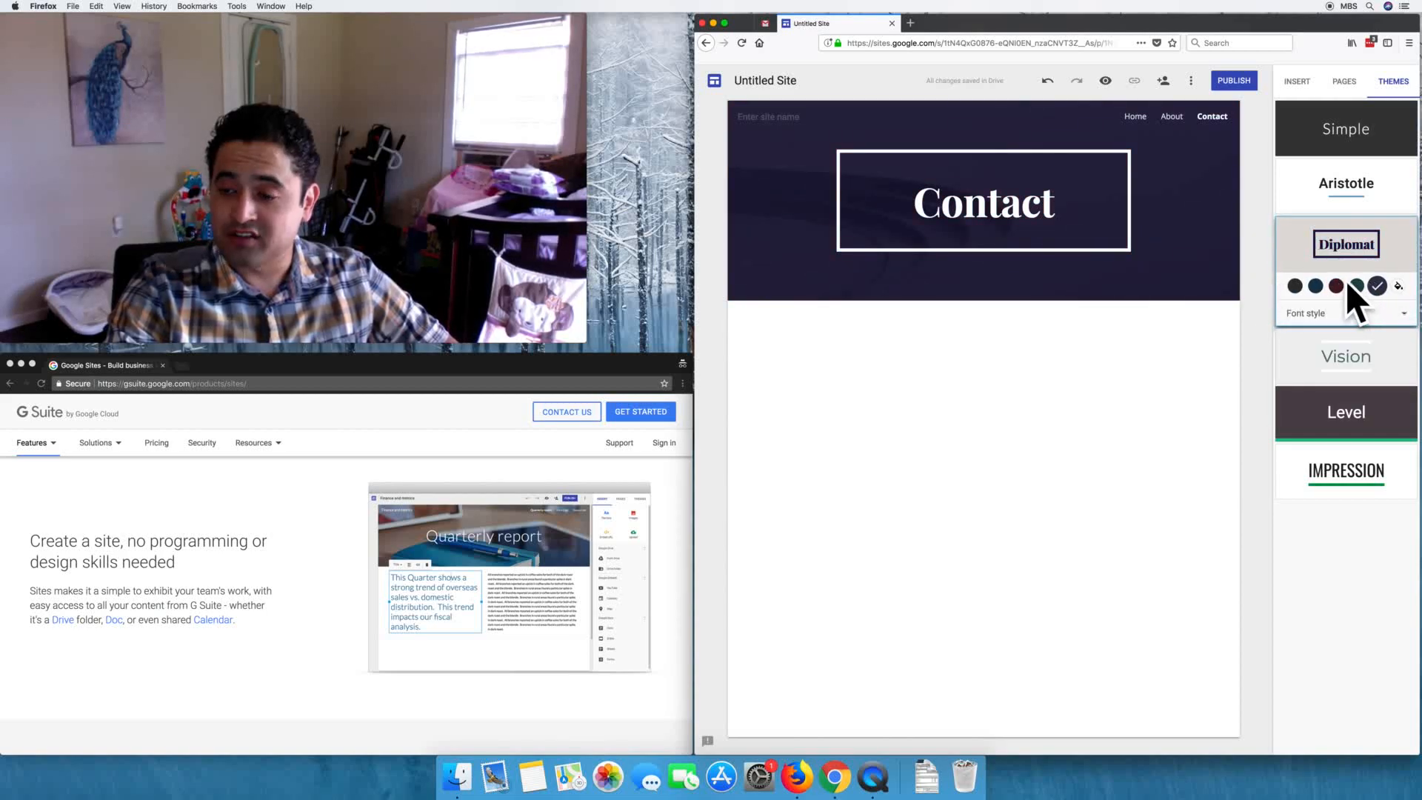
# Step: Give the Diplomat theme the custom light green colour #80cd5c
pyautogui.click(1396, 287)
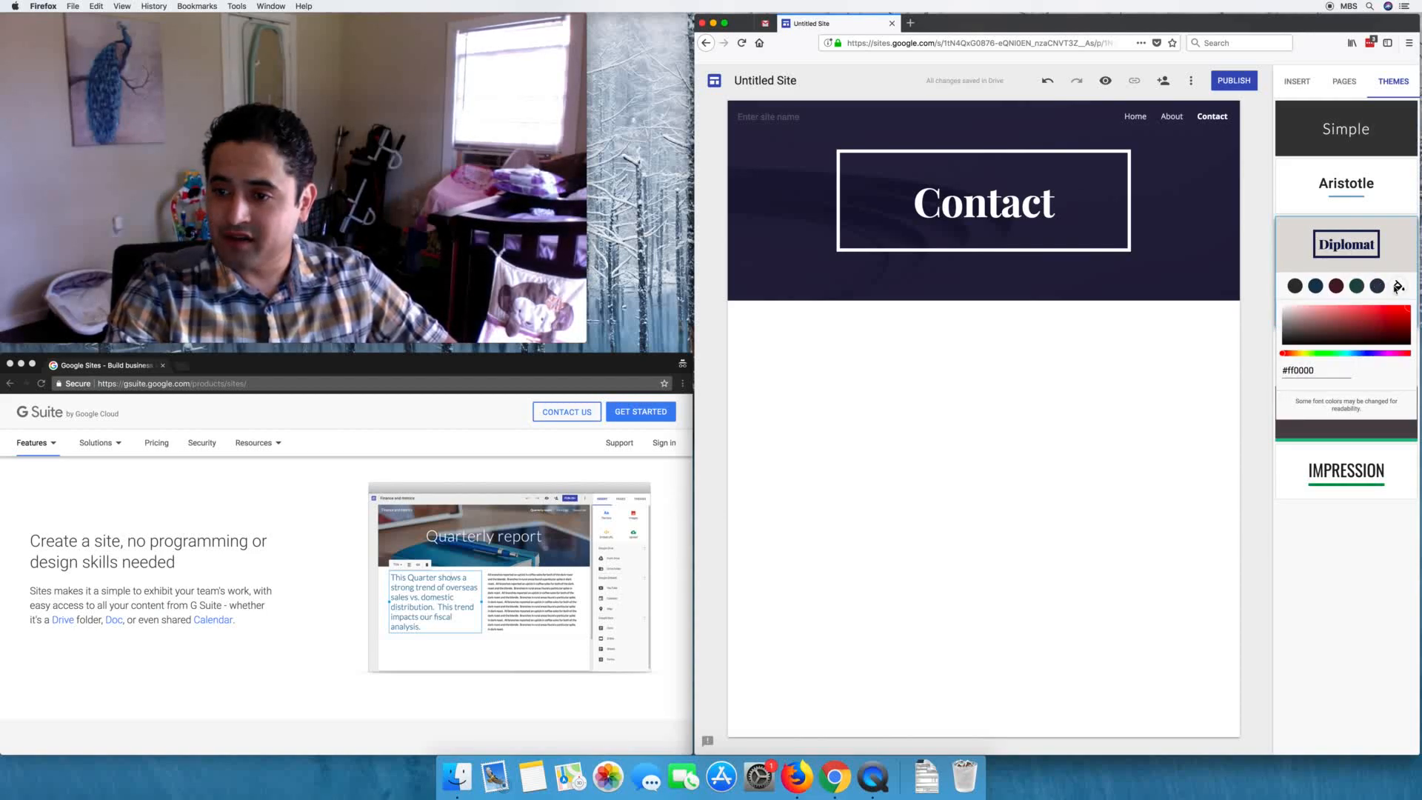
pyautogui.click(1318, 354)
pyautogui.moveTo(1330, 326); pyautogui.dragTo(1352, 314)
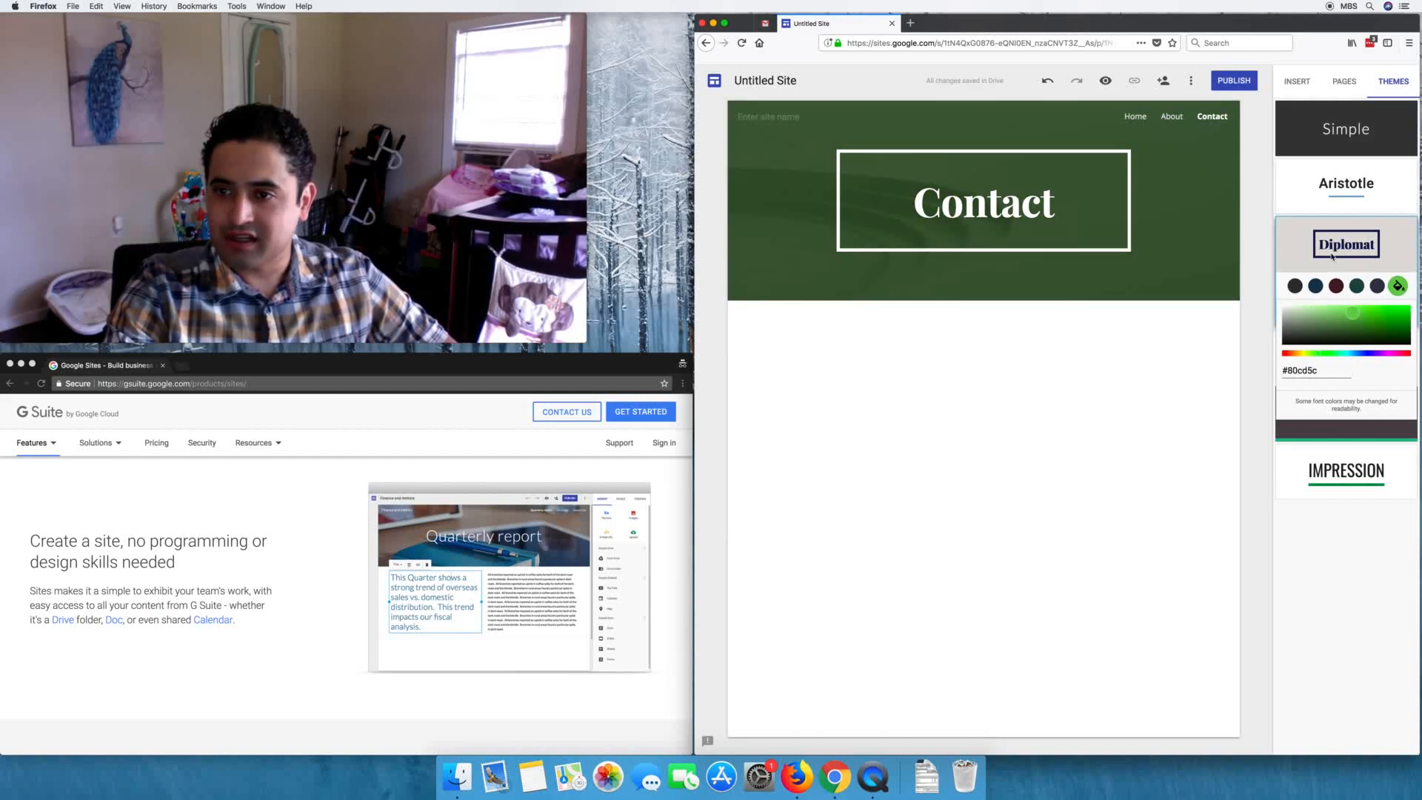
pyautogui.click(1260, 167)
# Step: Rename the untitled site as Site1 and open the options for adding a logo to its header
pyautogui.click(1336, 79)
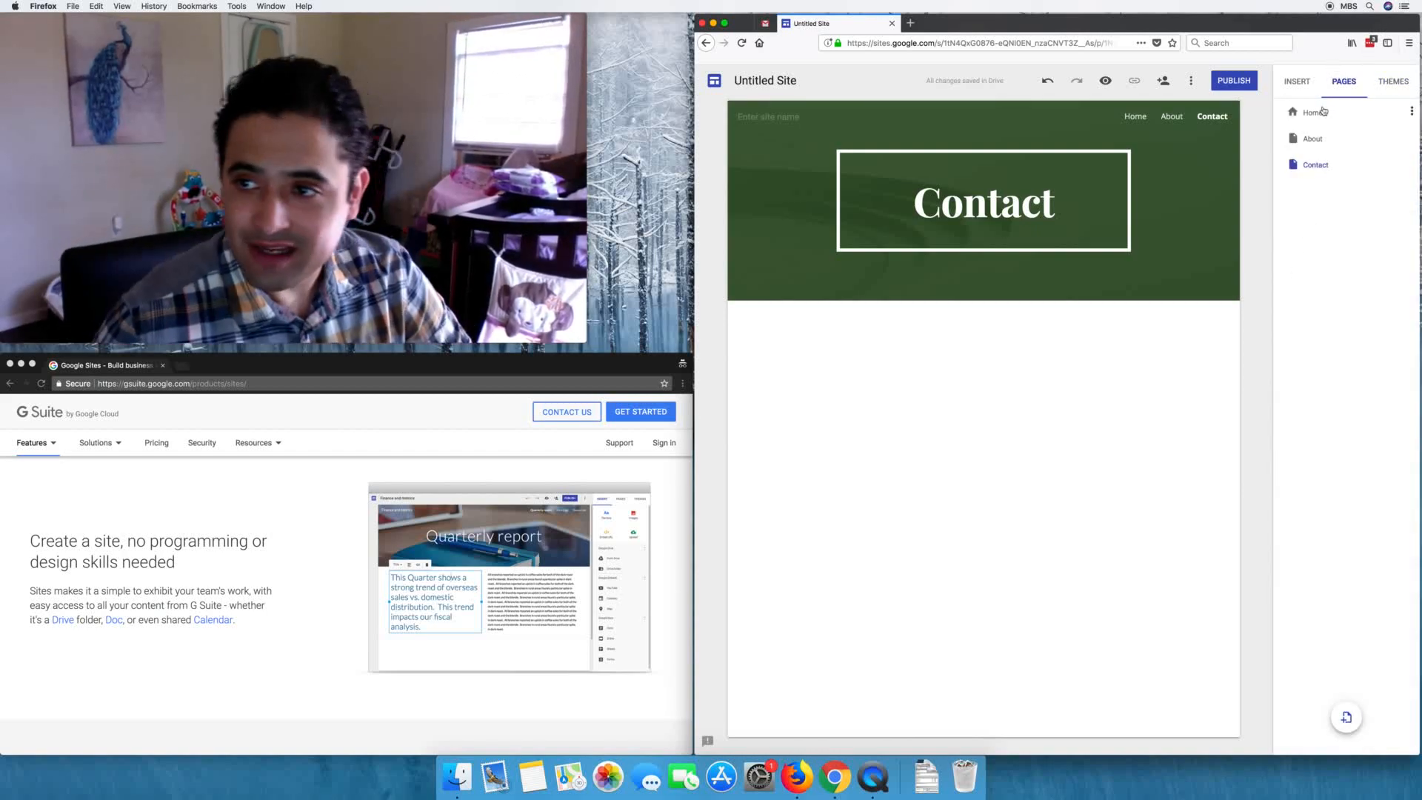
pyautogui.click(1297, 83)
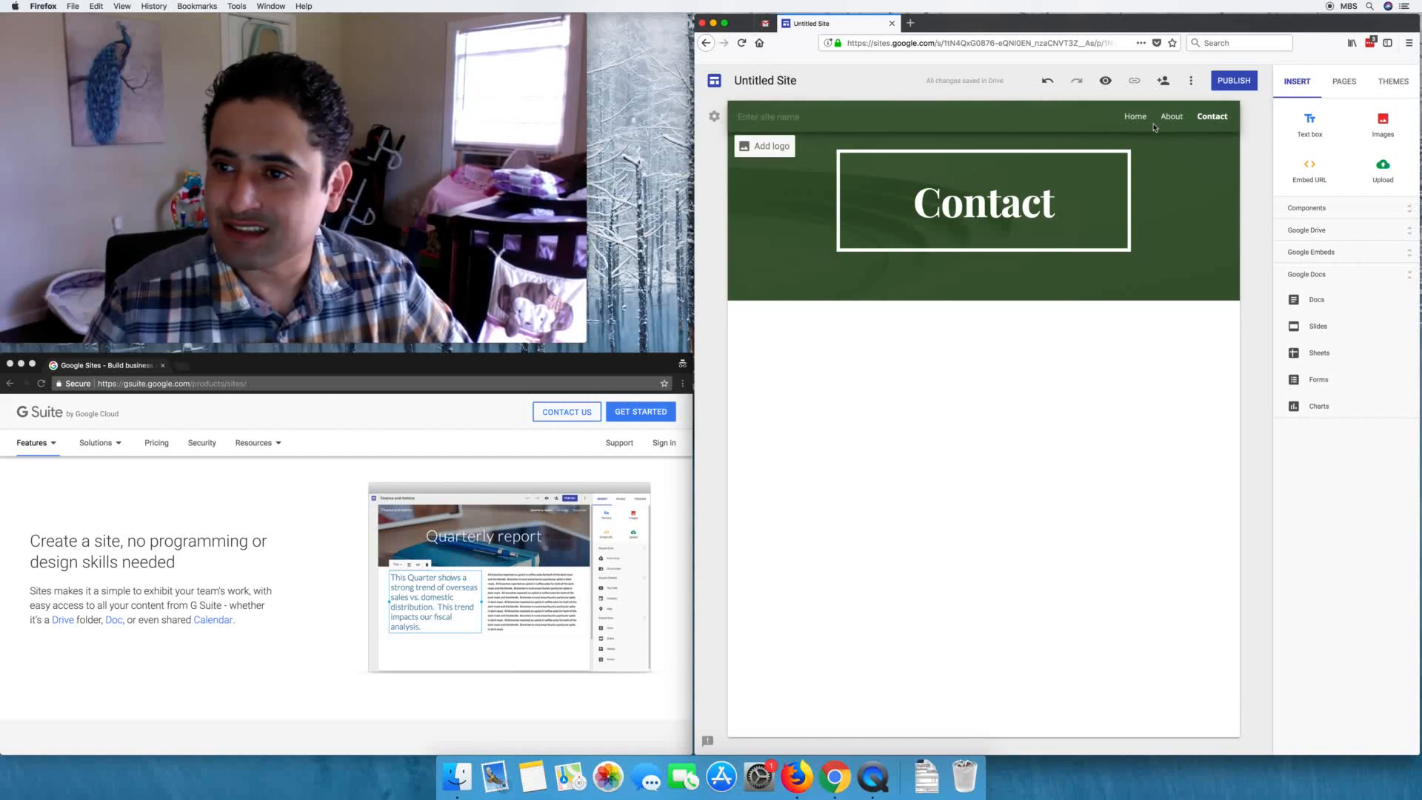
pyautogui.click(754, 79)
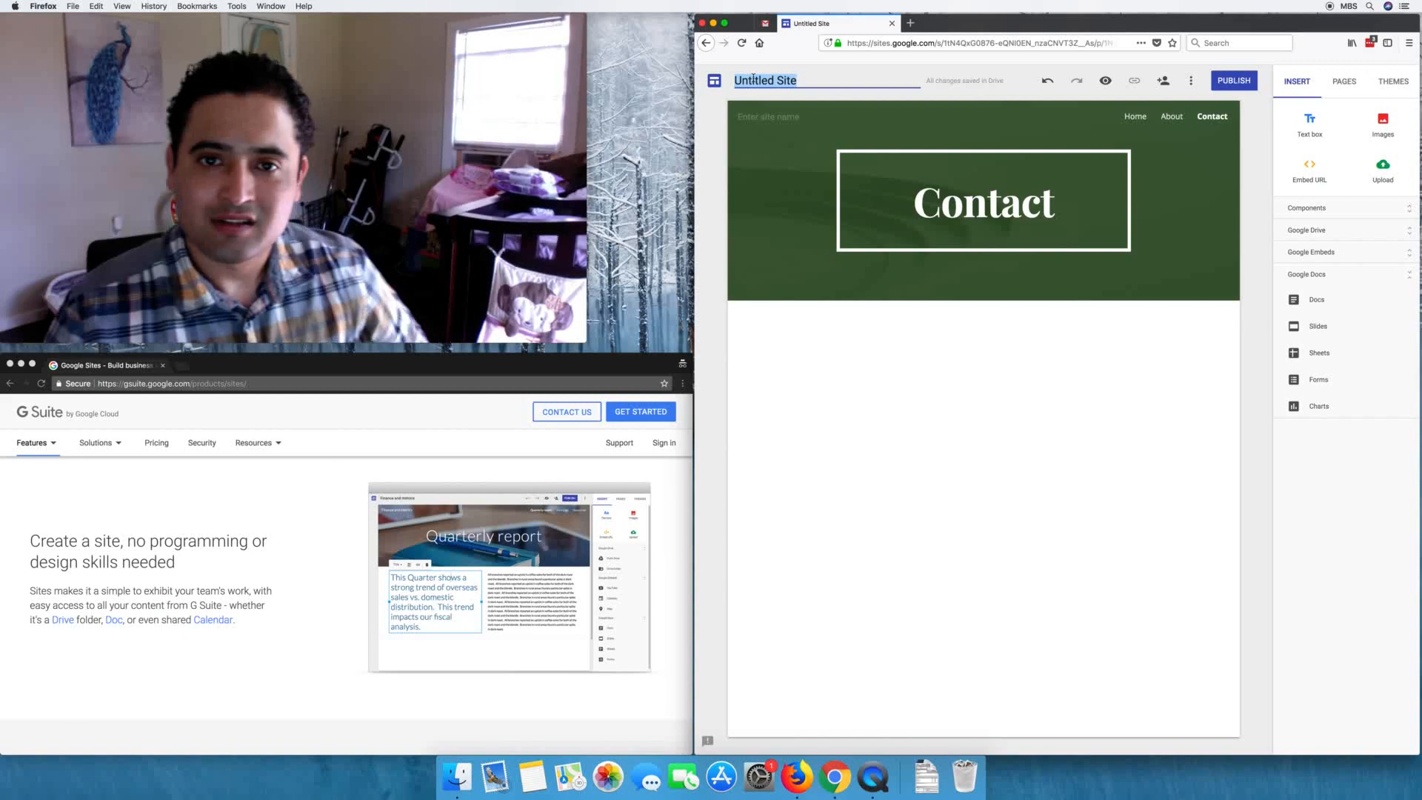
pyautogui.write('Site1')
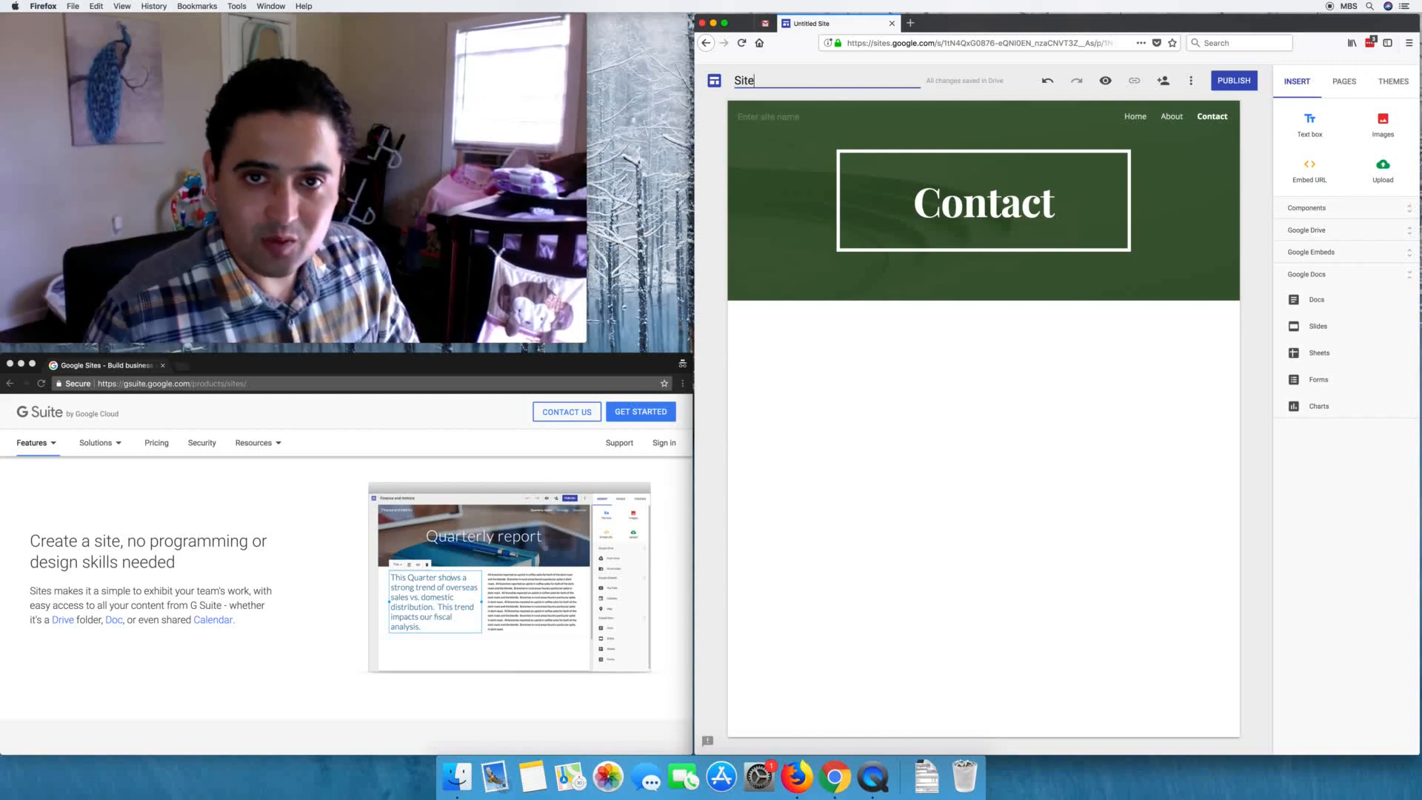
pyautogui.press('Return')
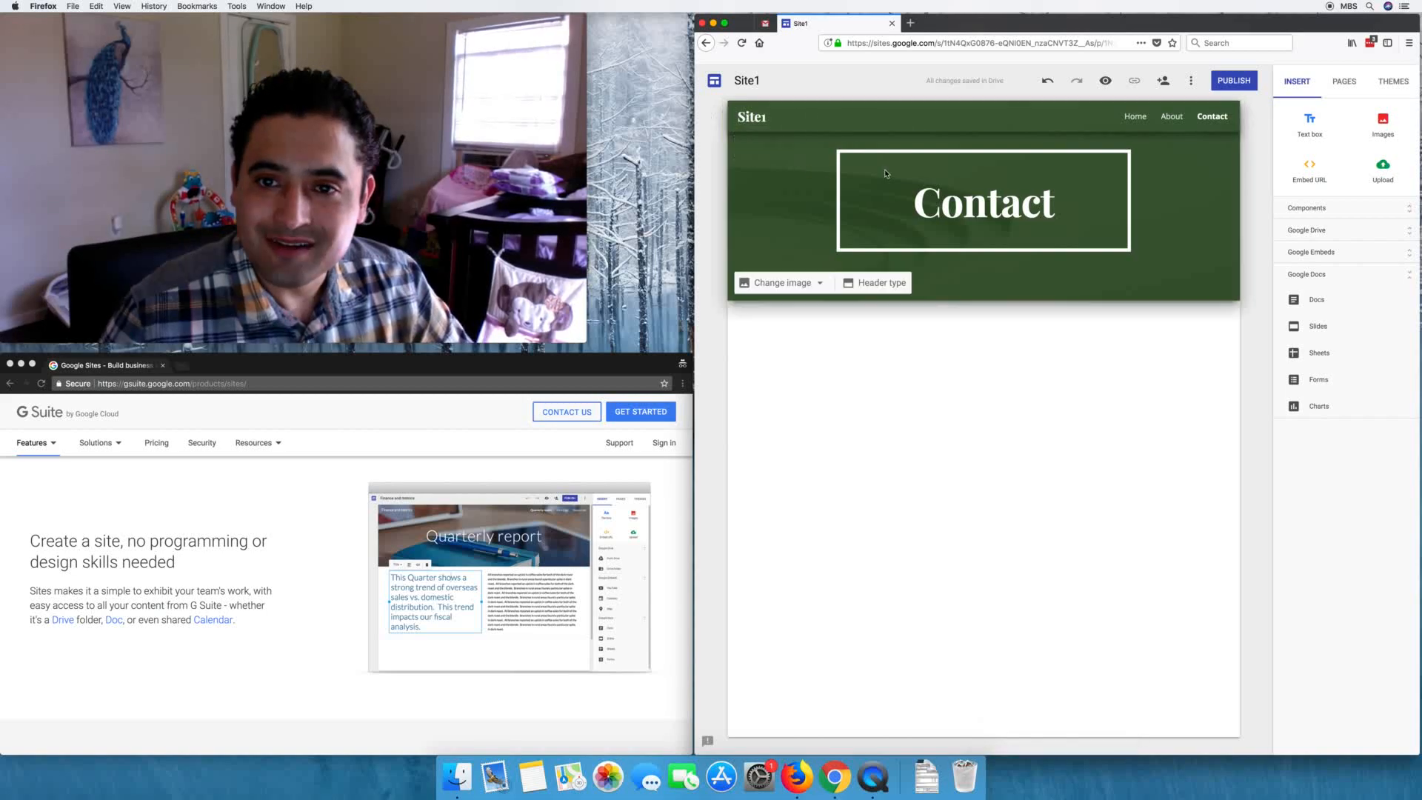
pyautogui.click(767, 116)
pyautogui.click(753, 148)
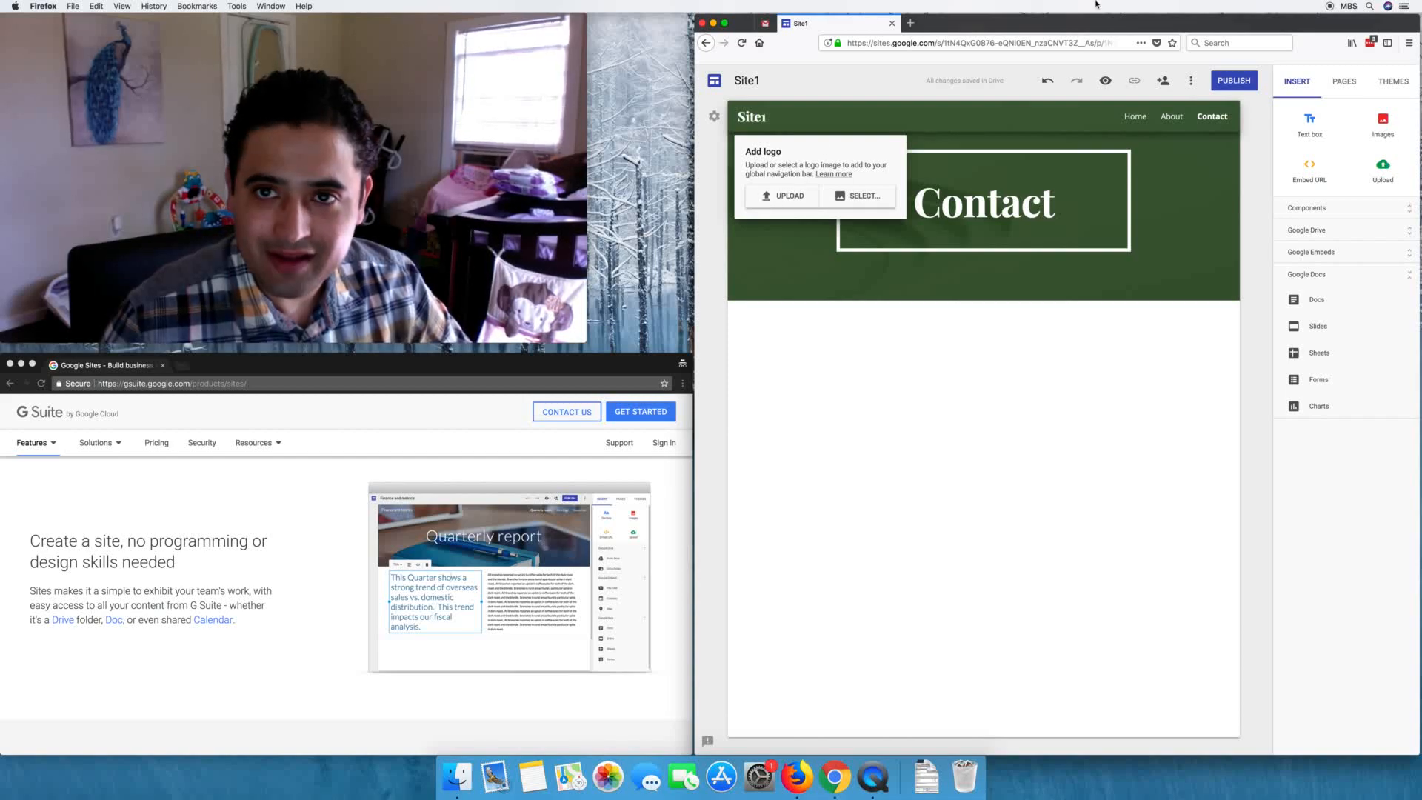
# Step: Search the web for "google" in a new browser tab and show the image results
pyautogui.click(910, 24)
pyautogui.write('google')
pyautogui.press('Return')
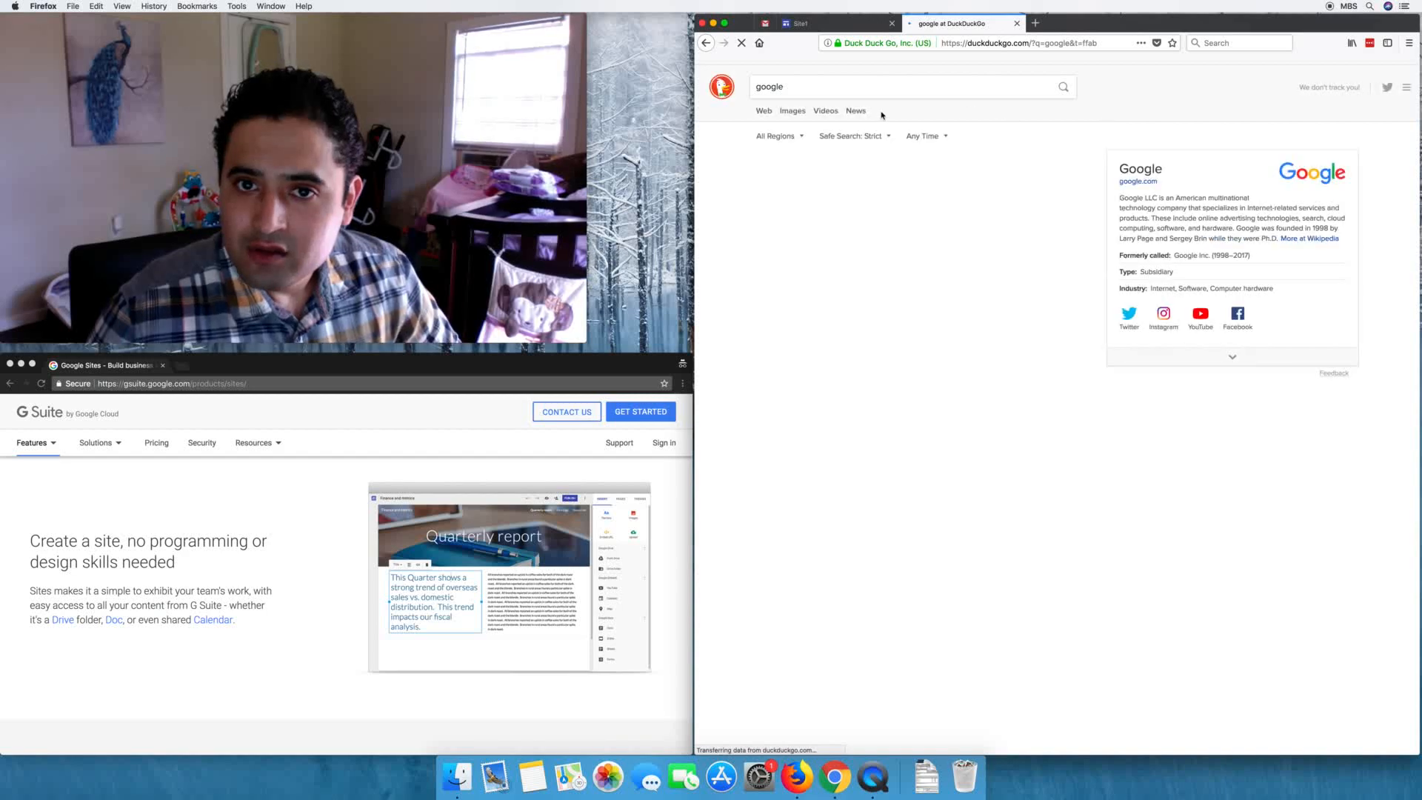
pyautogui.click(792, 111)
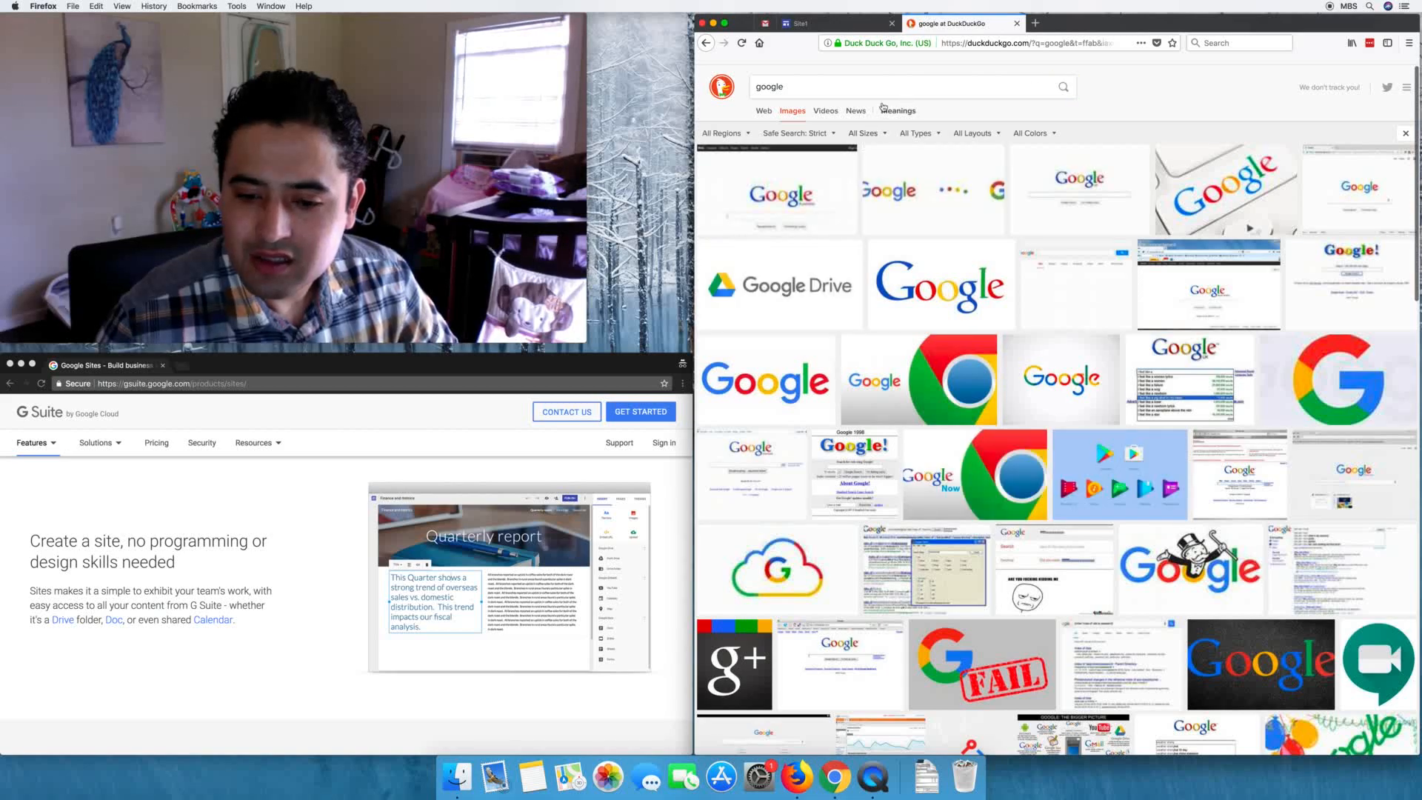
# Step: Search the images for "g suite" and open the G Suite logo encircled by labelled app icons
pyautogui.doubleClick(851, 89)
pyautogui.write('g')
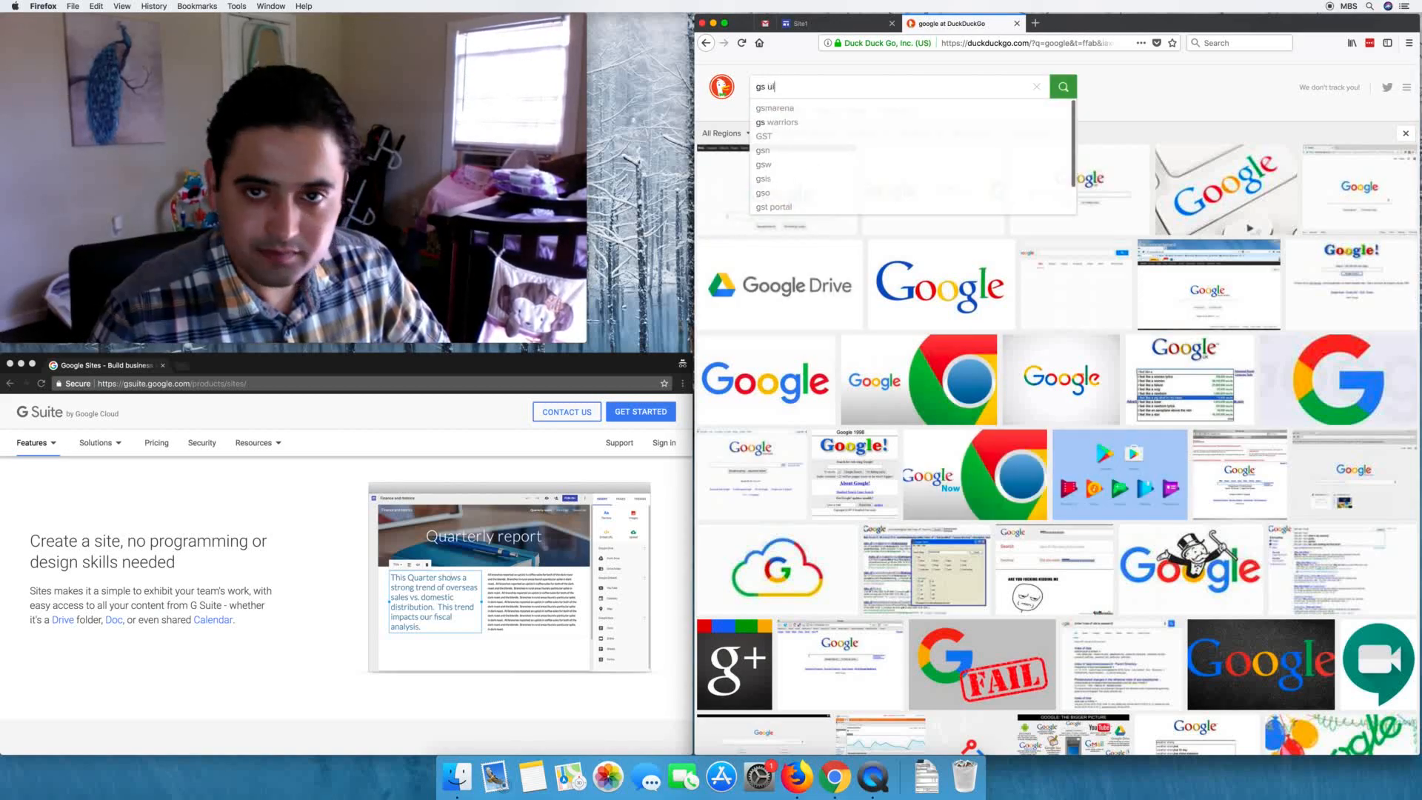
pyautogui.write(' suite')
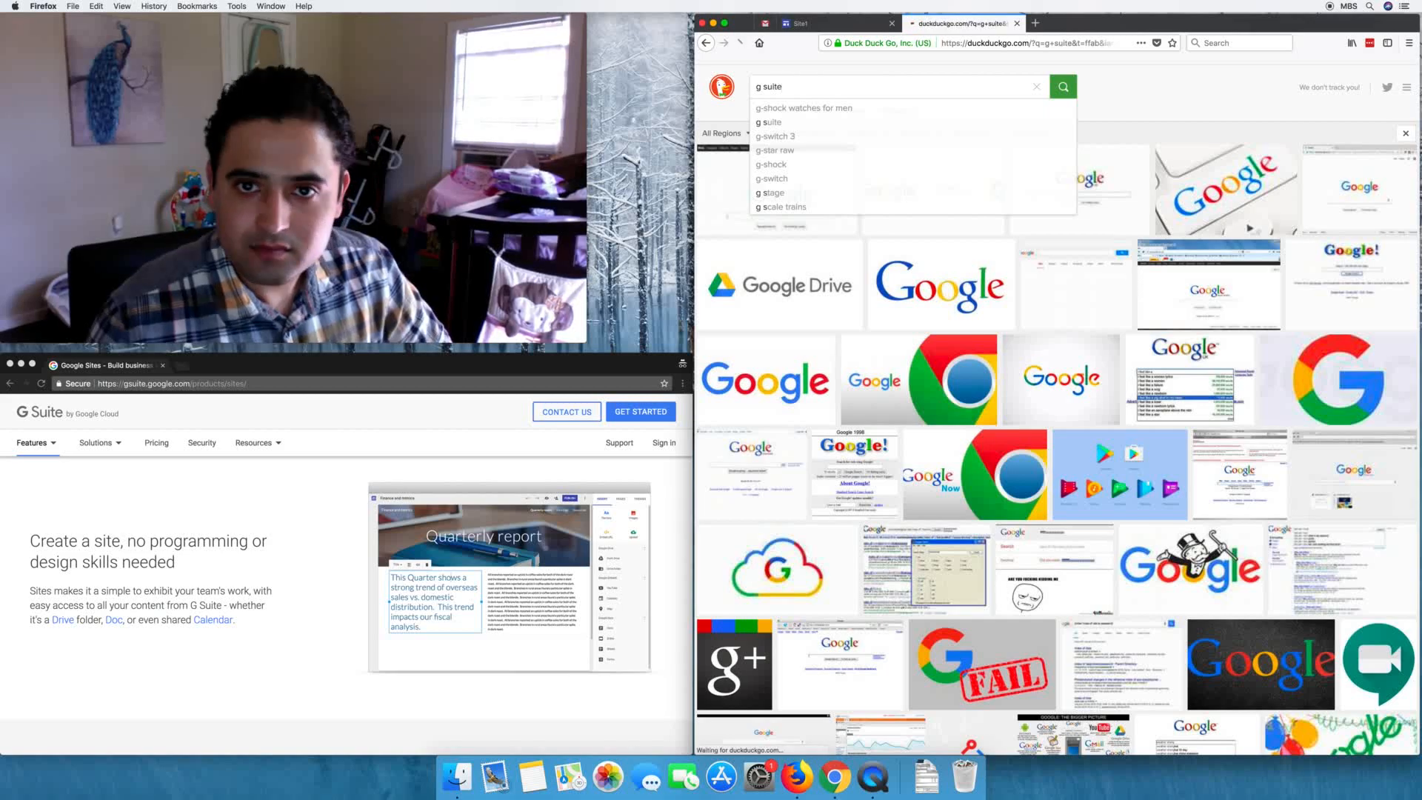
pyautogui.press('Return')
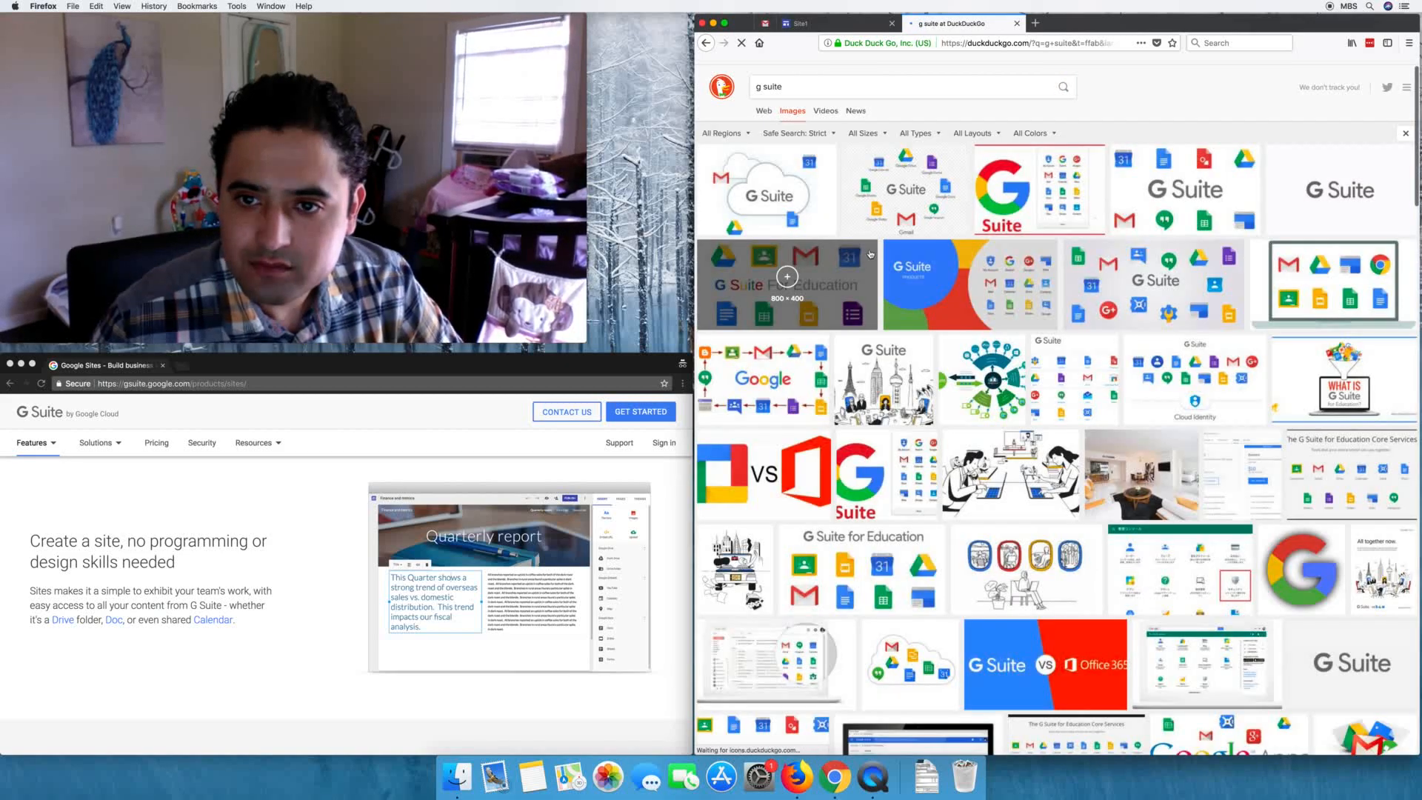
pyautogui.click(802, 201)
pyautogui.click(905, 144)
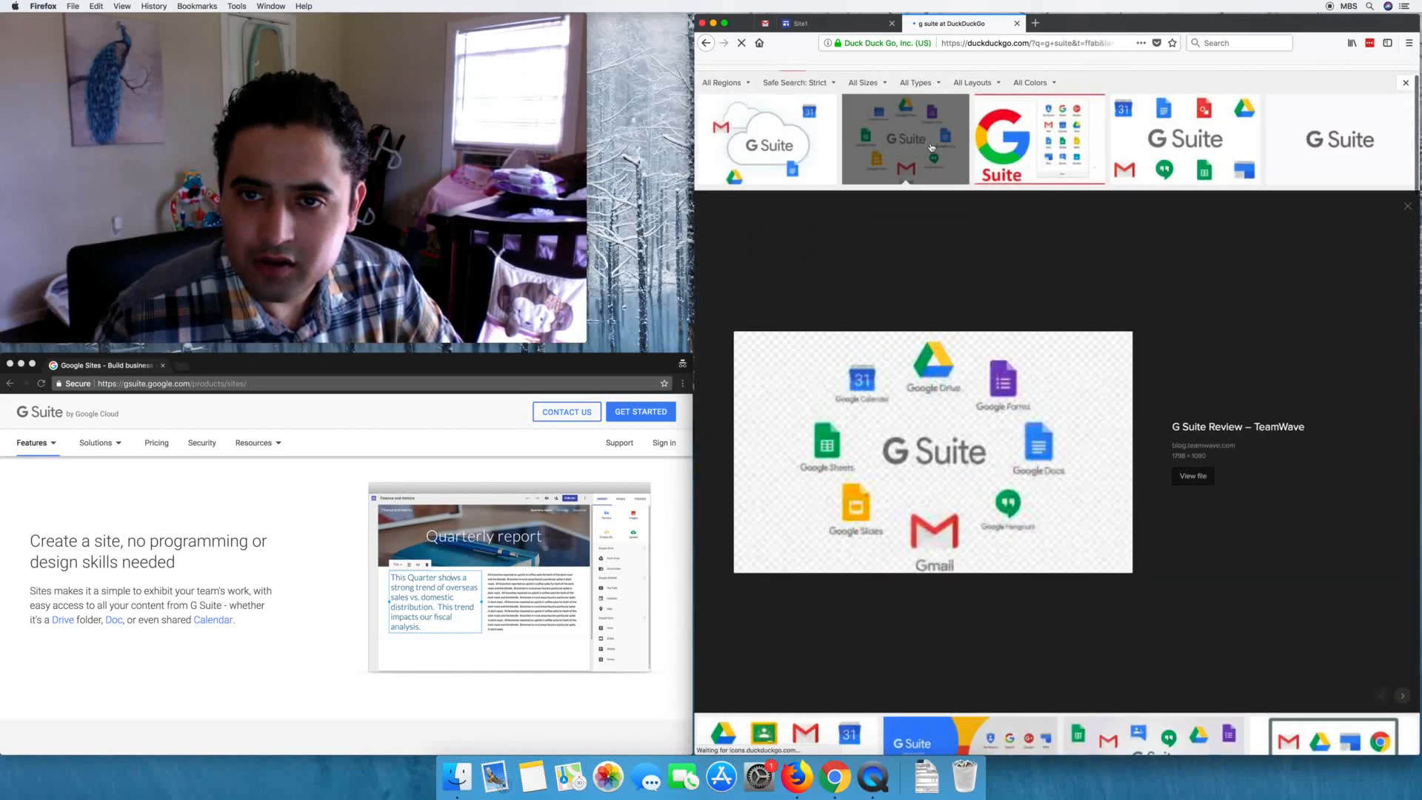
# Step: Save the enlarged G Suite image to the Desktop as gsuite
pyautogui.rightClick(937, 457)
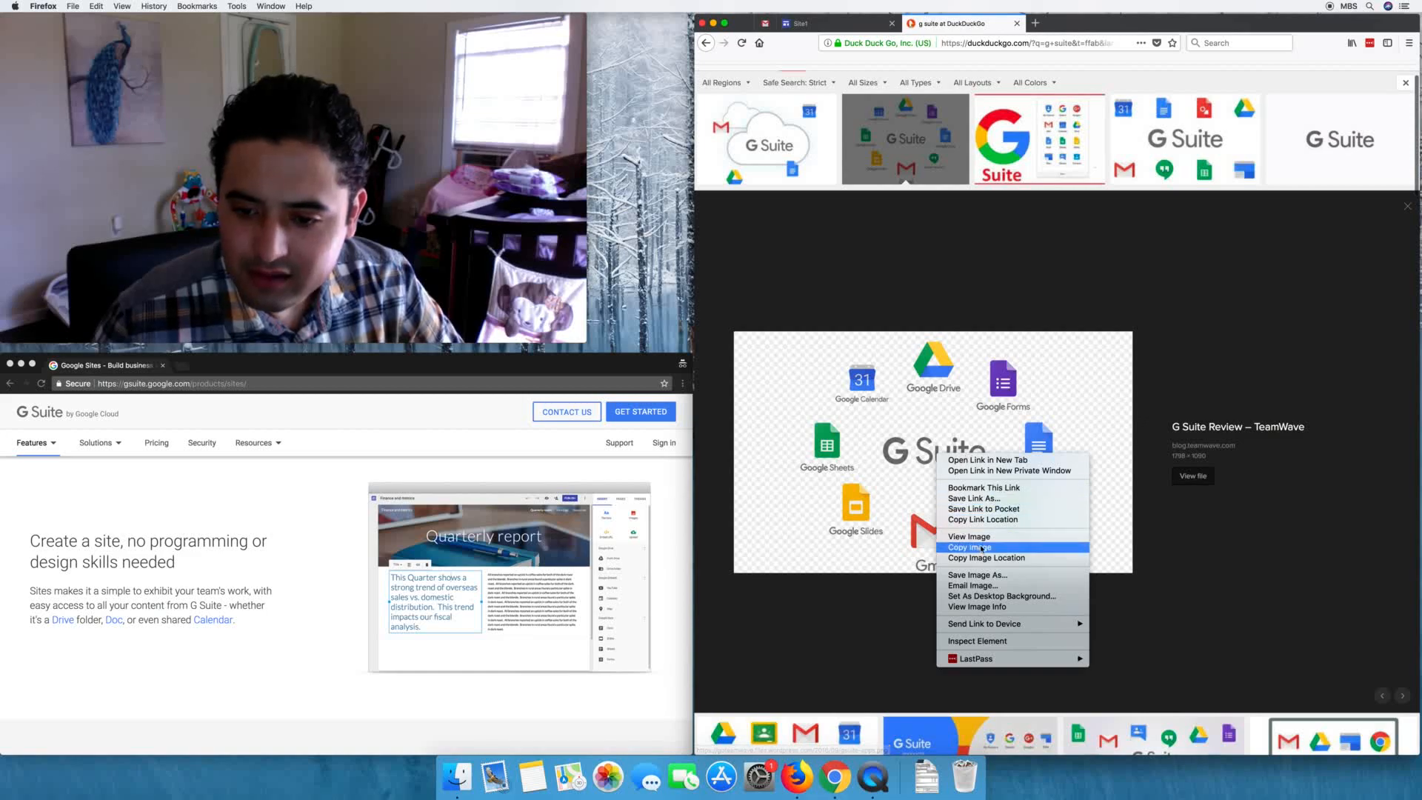
pyautogui.click(984, 575)
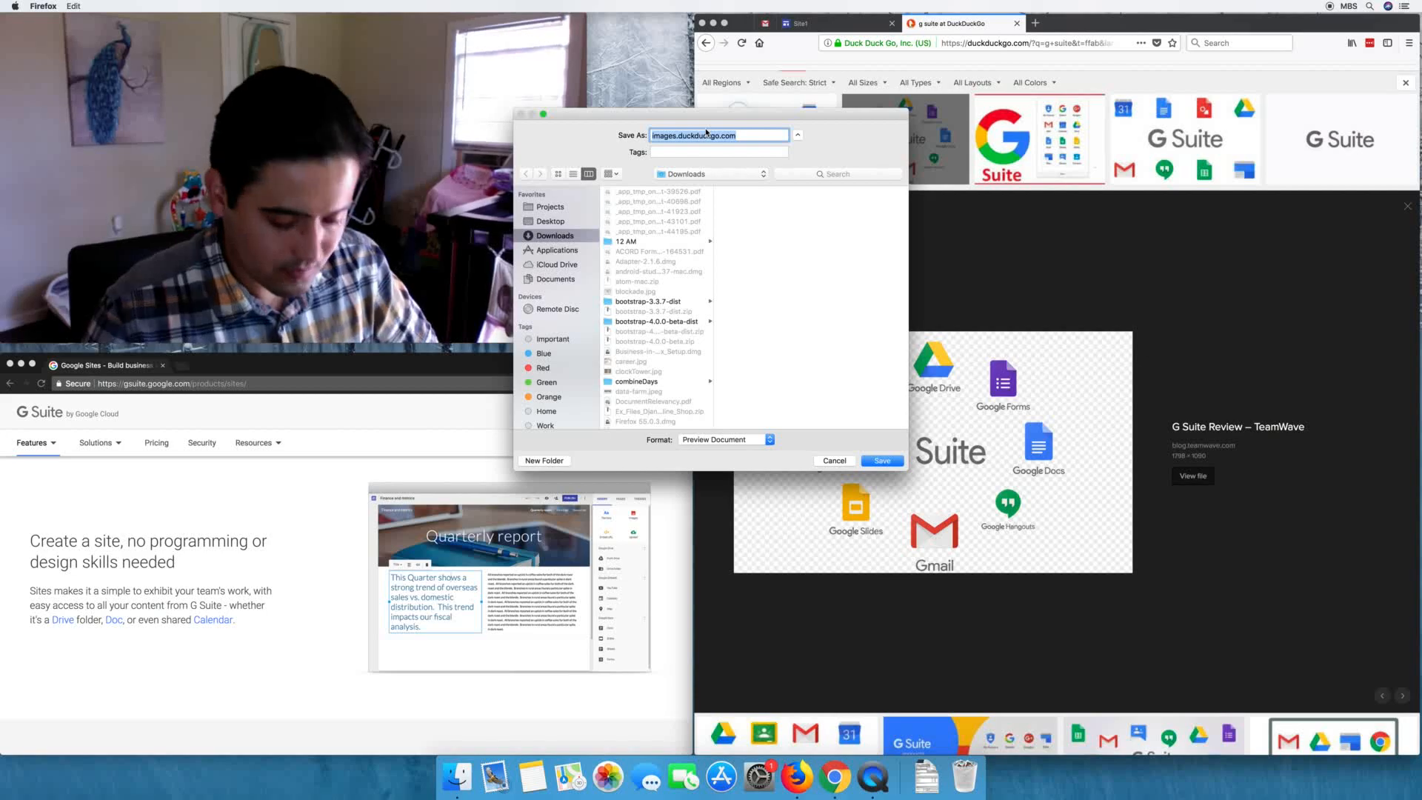
pyautogui.write('gsuite')
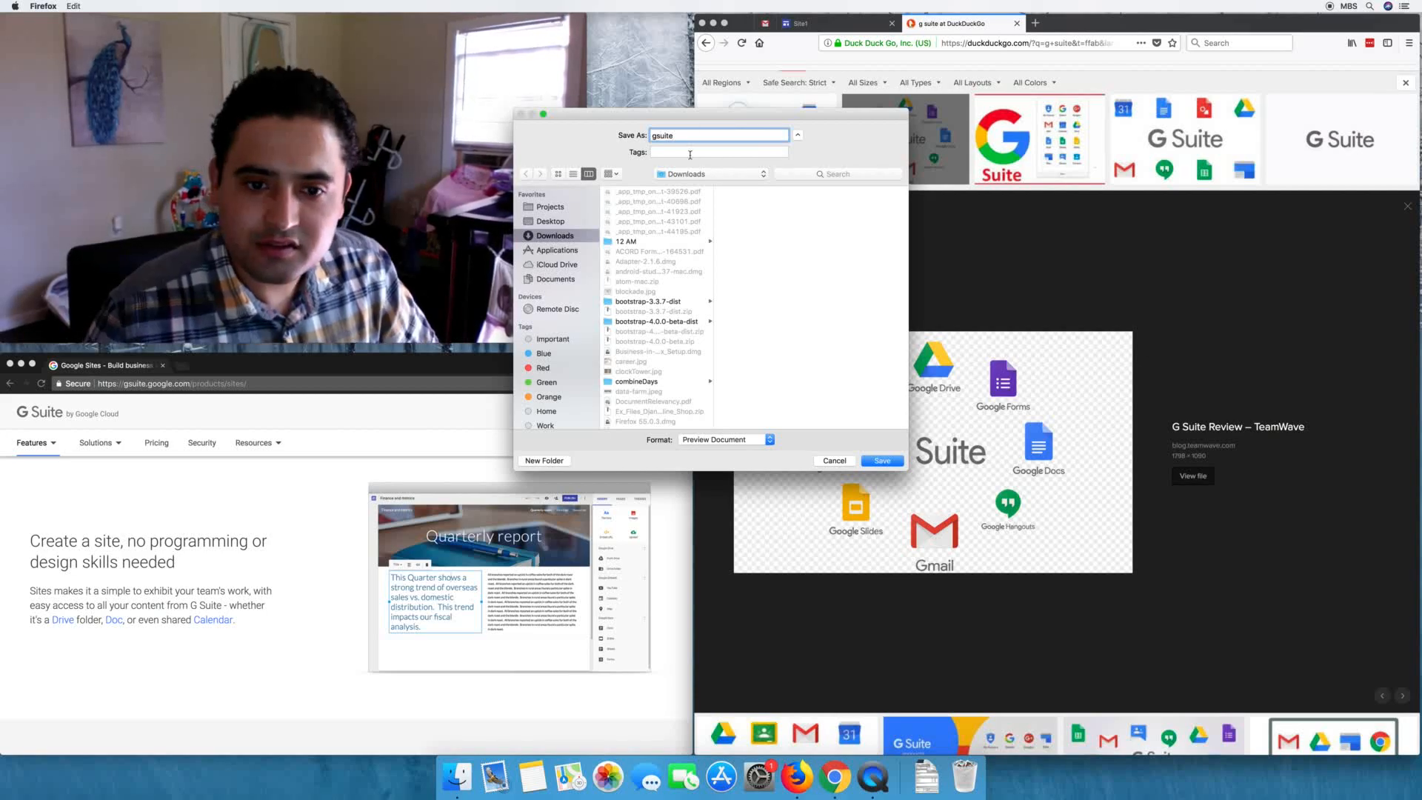
pyautogui.click(565, 223)
pyautogui.click(886, 462)
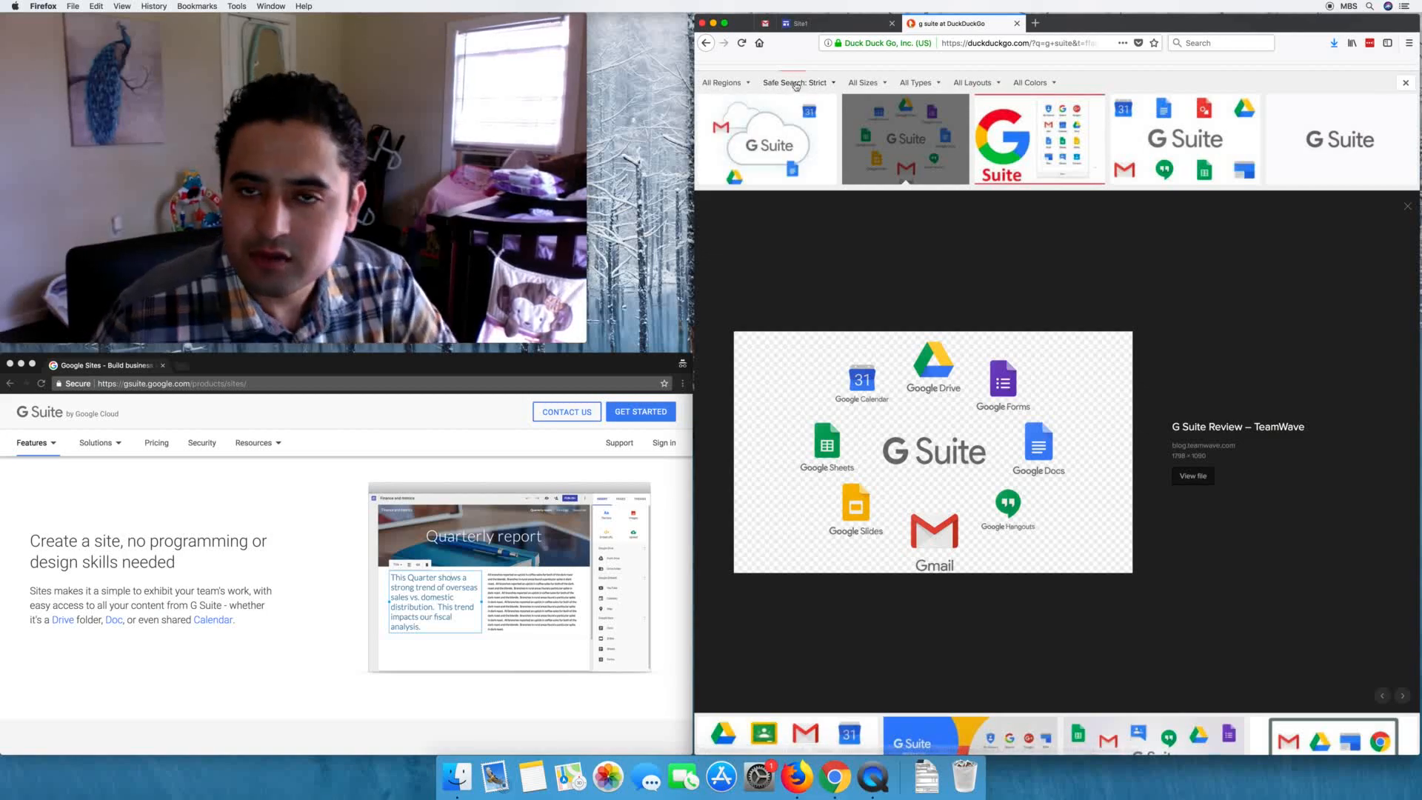
# Step: Return to the site editor and upload gsuite.png from the Desktop as the site's logo
pyautogui.click(806, 28)
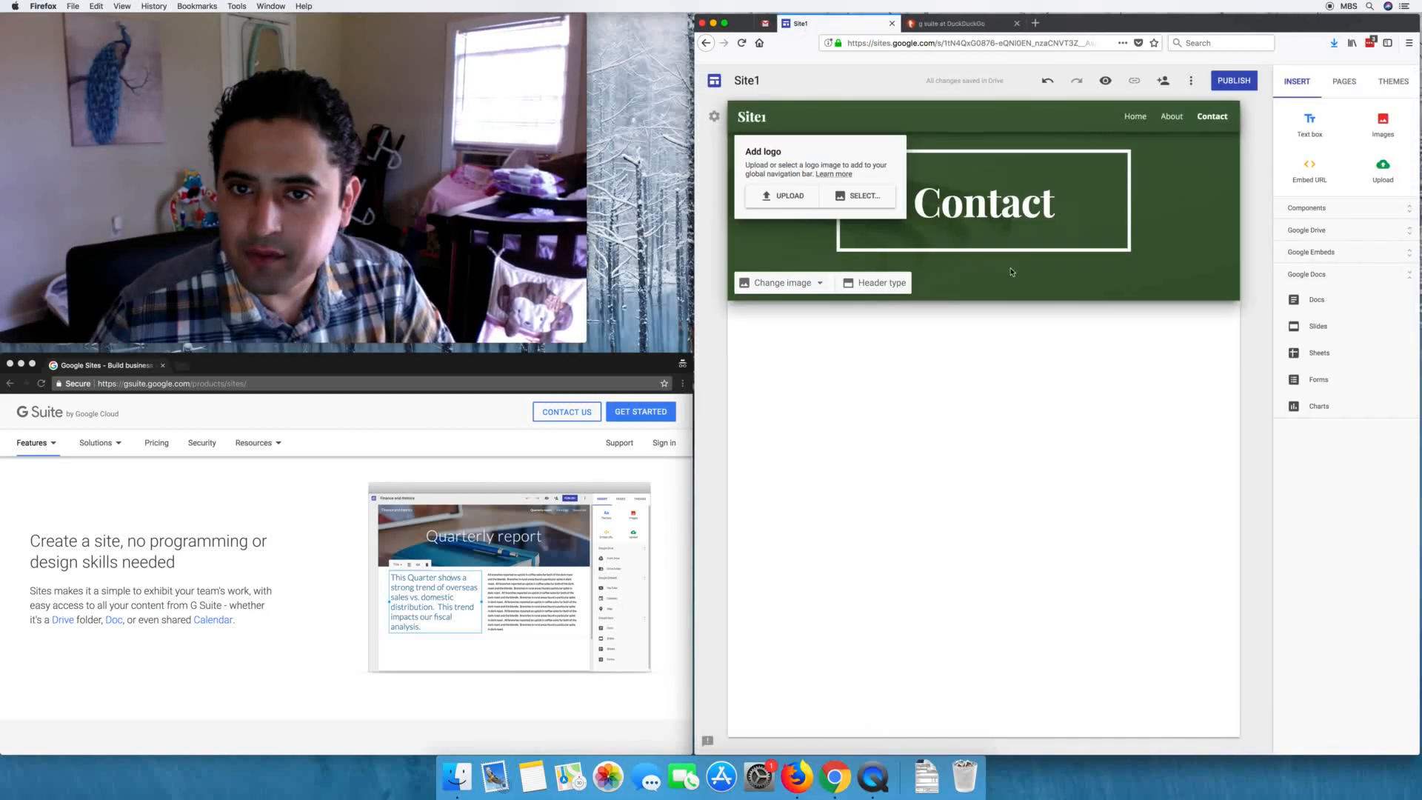
pyautogui.moveTo(1272, 20); pyautogui.dragTo(1165, 11)
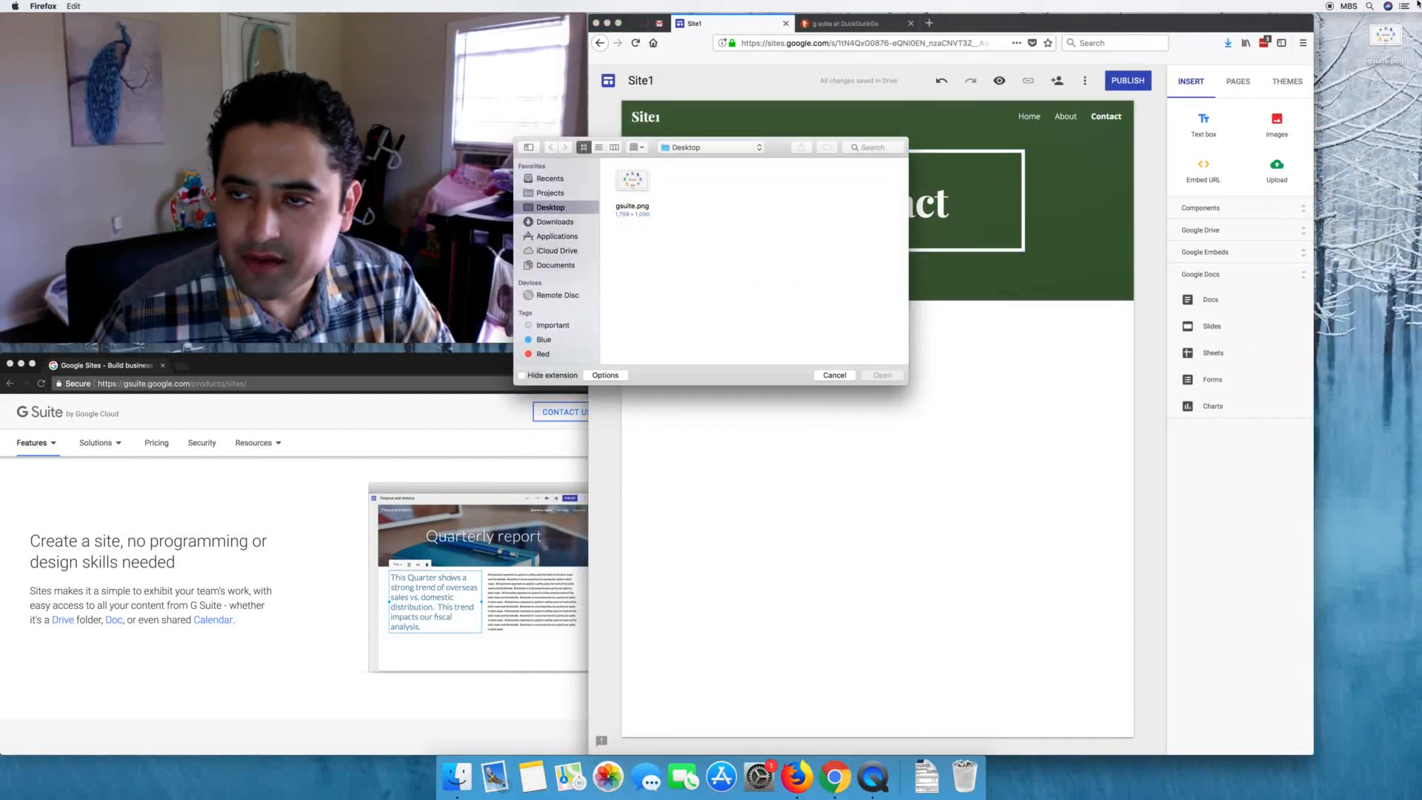
pyautogui.click(630, 194)
pyautogui.click(879, 375)
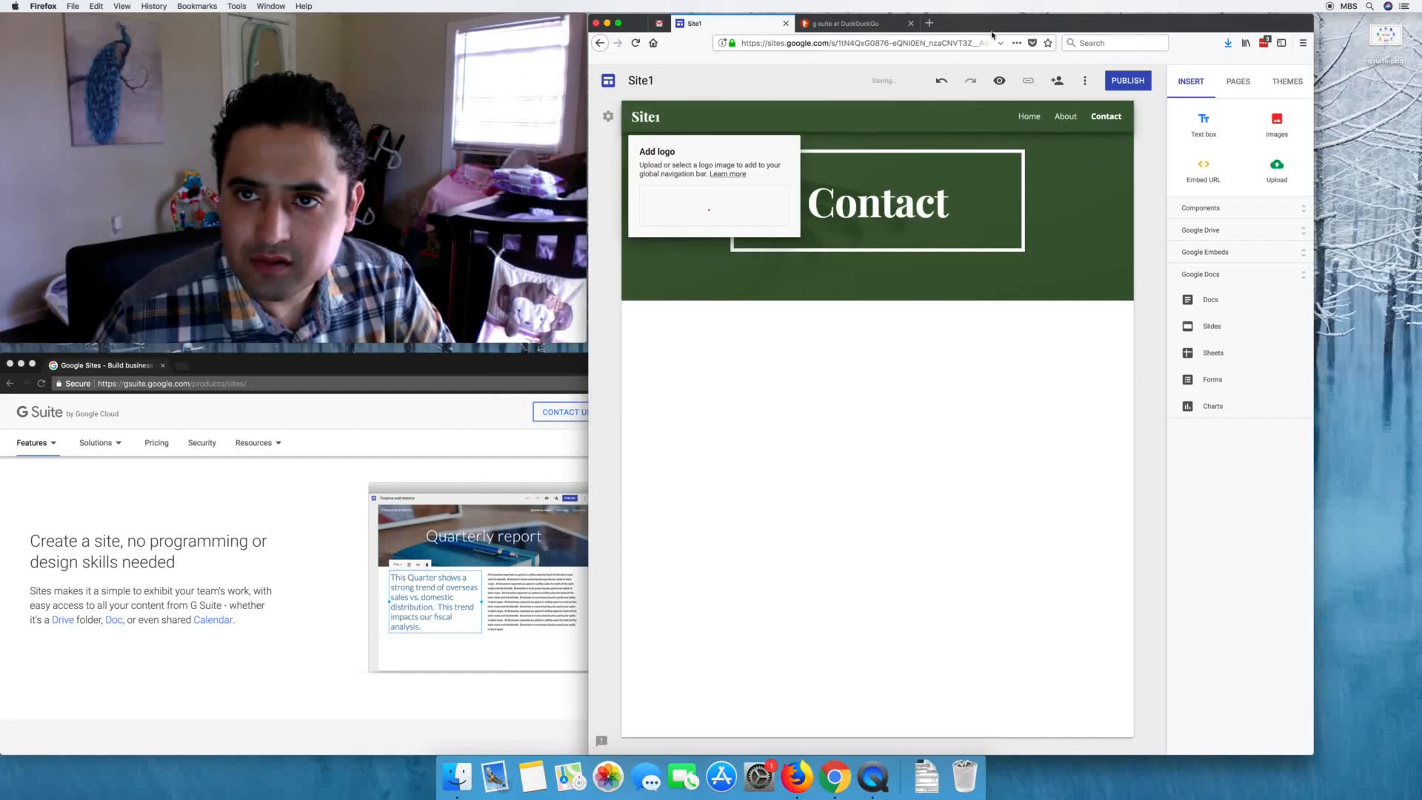
pyautogui.moveTo(993, 35); pyautogui.dragTo(1109, 9)
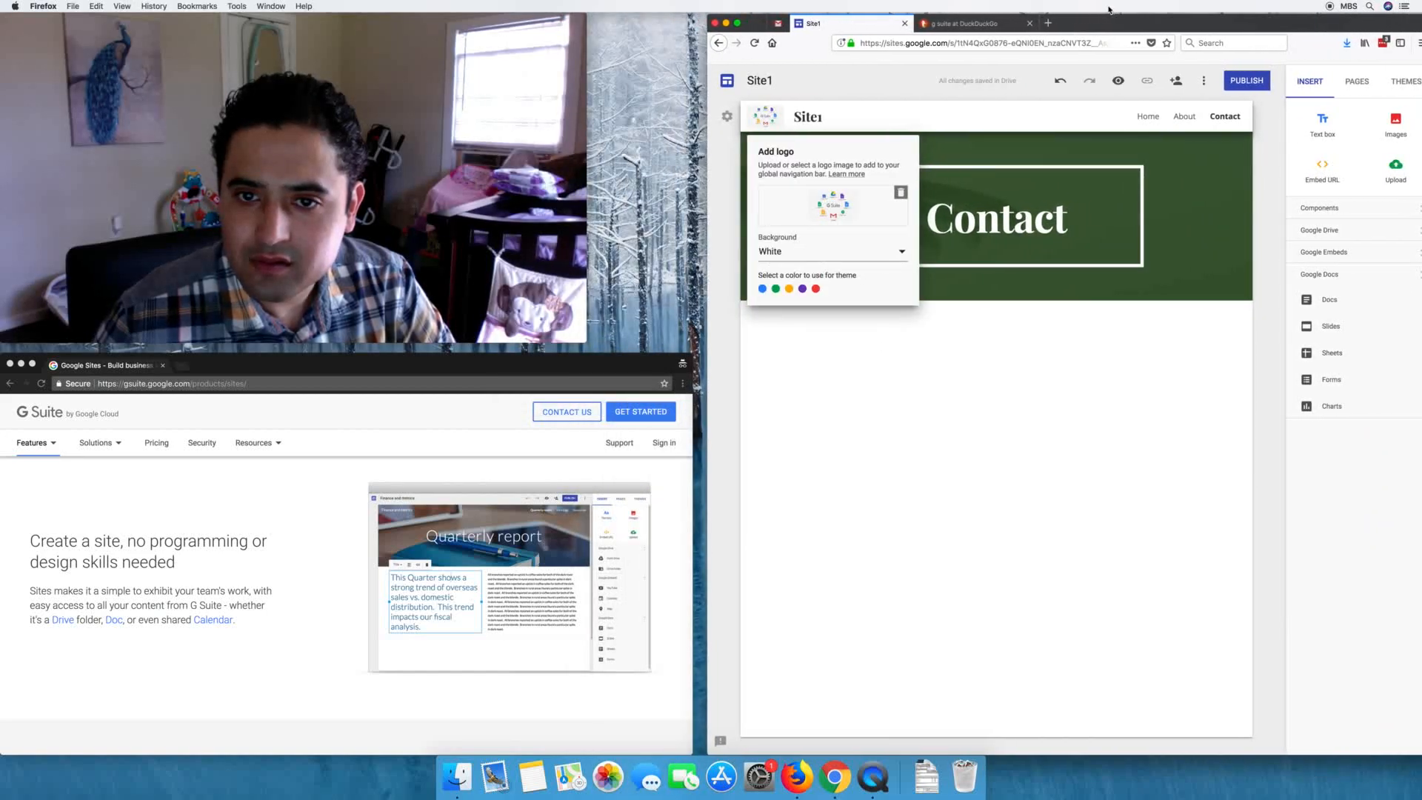
# Step: Try the Black, Transparent and White backgrounds for the navigation bar behind the logo
pyautogui.click(875, 257)
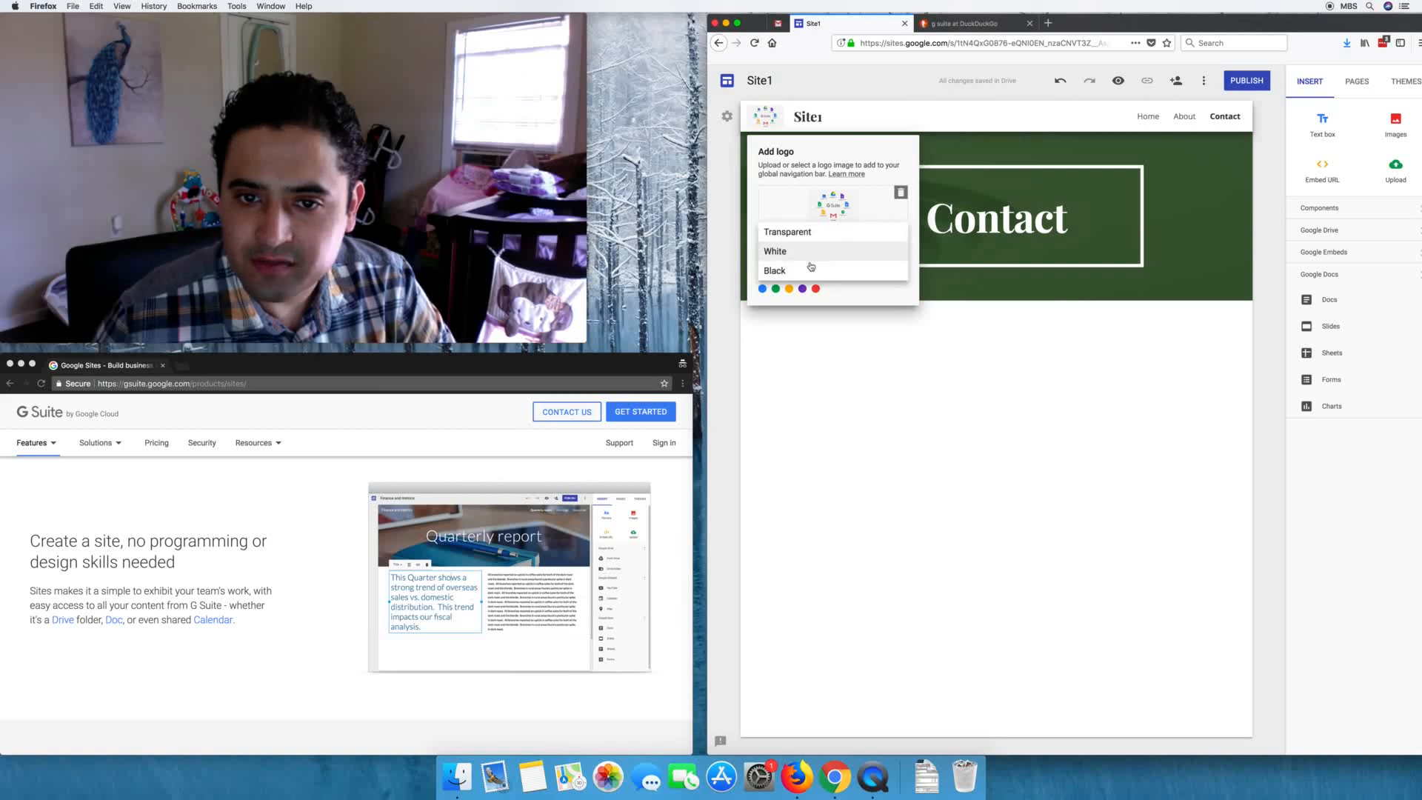
pyautogui.click(810, 269)
pyautogui.click(863, 254)
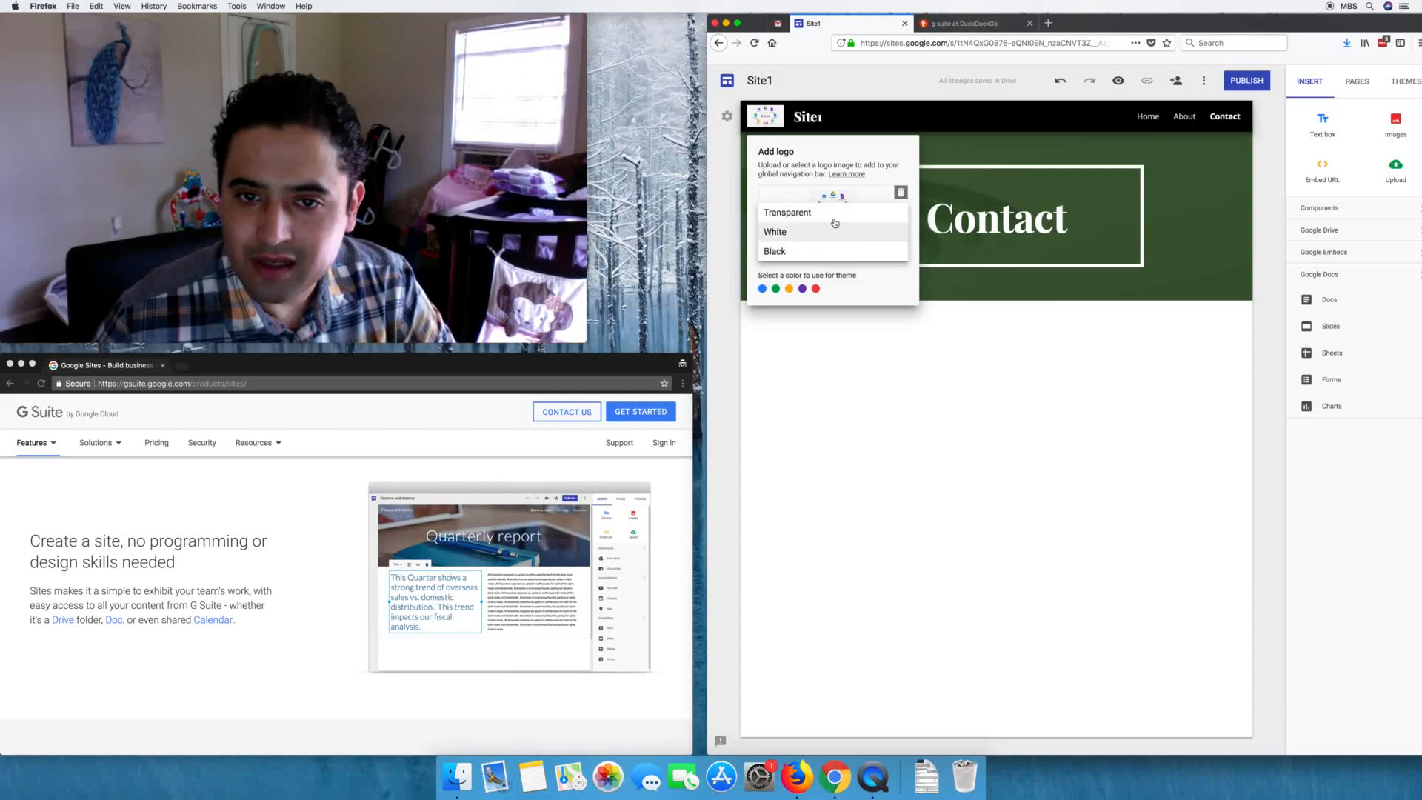
pyautogui.click(834, 213)
pyautogui.click(813, 257)
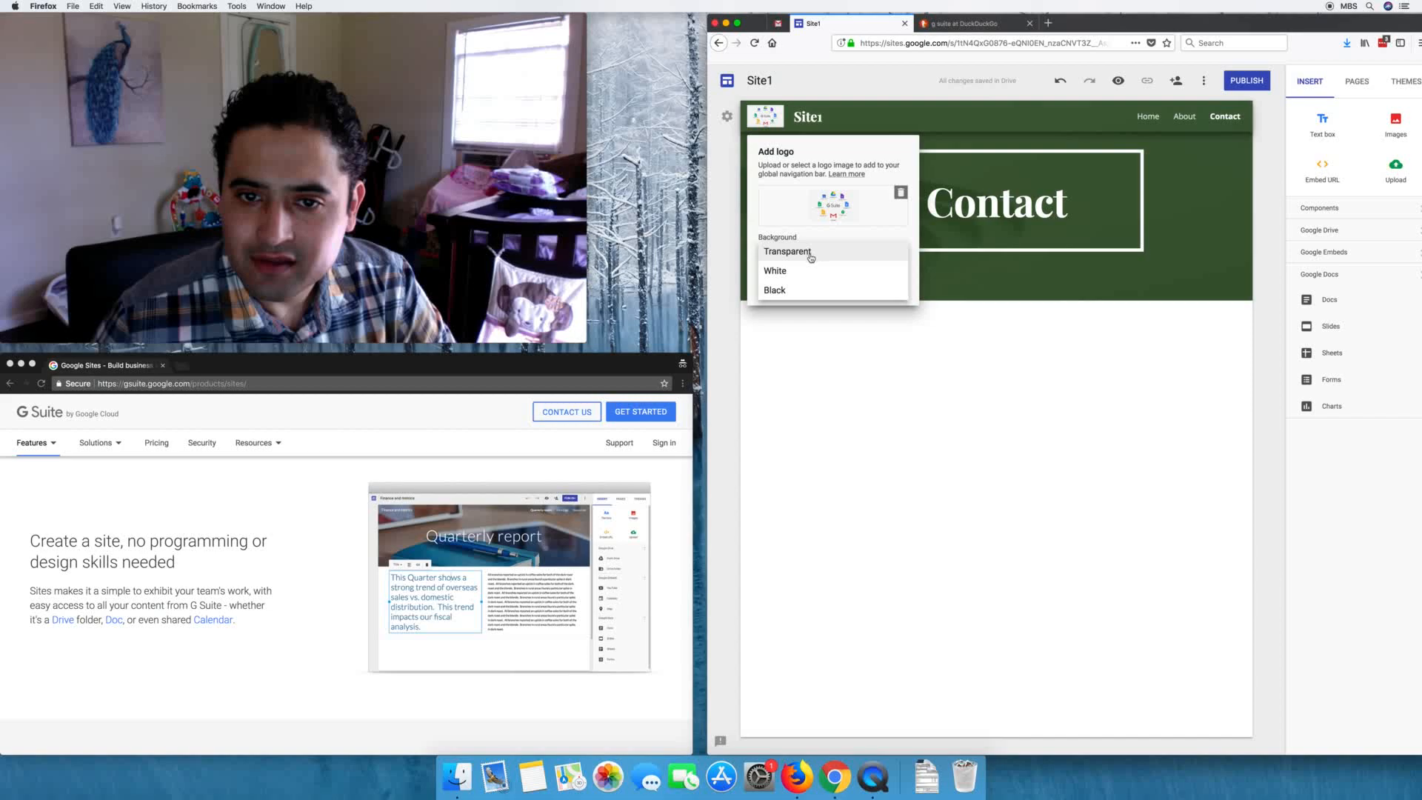
pyautogui.click(801, 273)
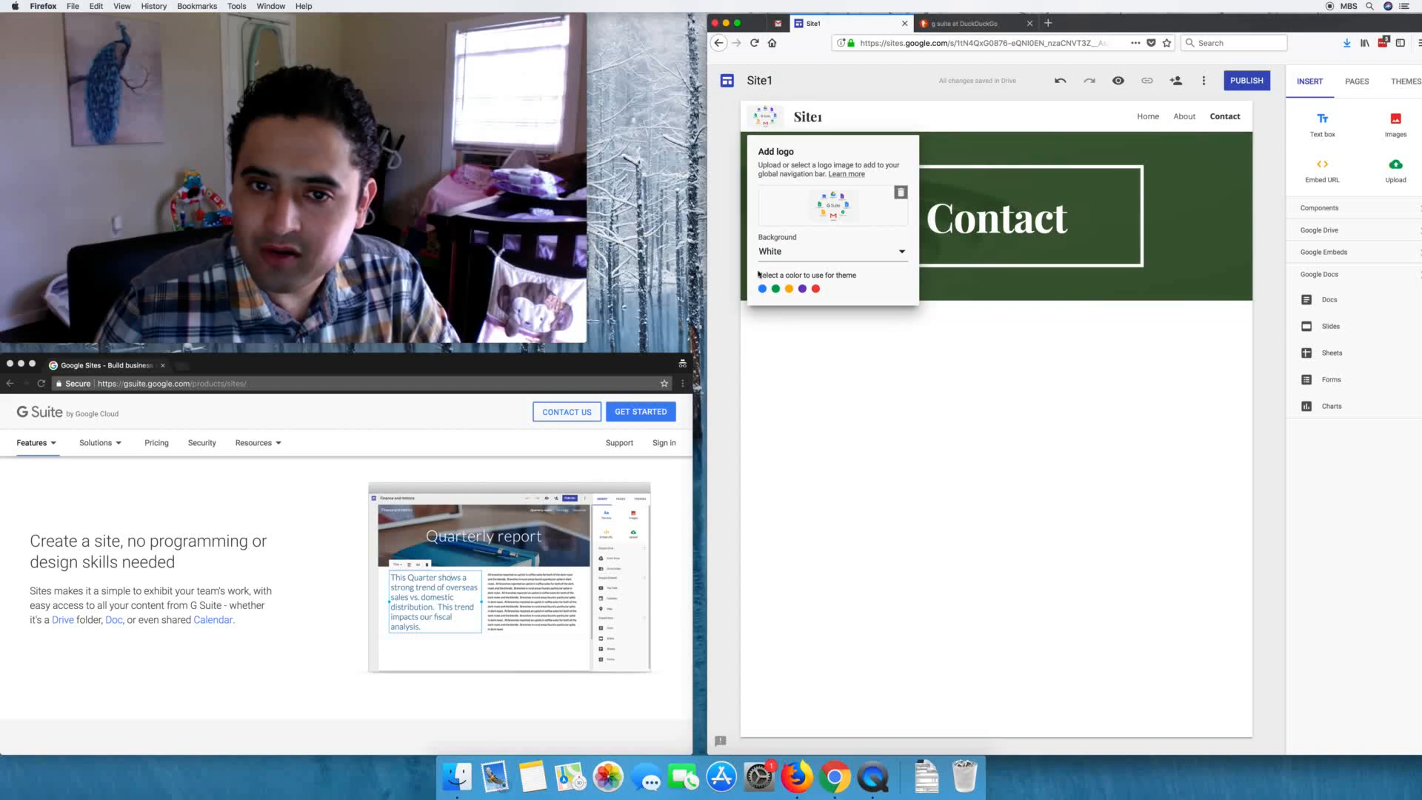
# Step: Try the Black logo background once more and set the background to Transparent
pyautogui.click(819, 252)
pyautogui.click(820, 271)
pyautogui.click(839, 260)
pyautogui.click(788, 212)
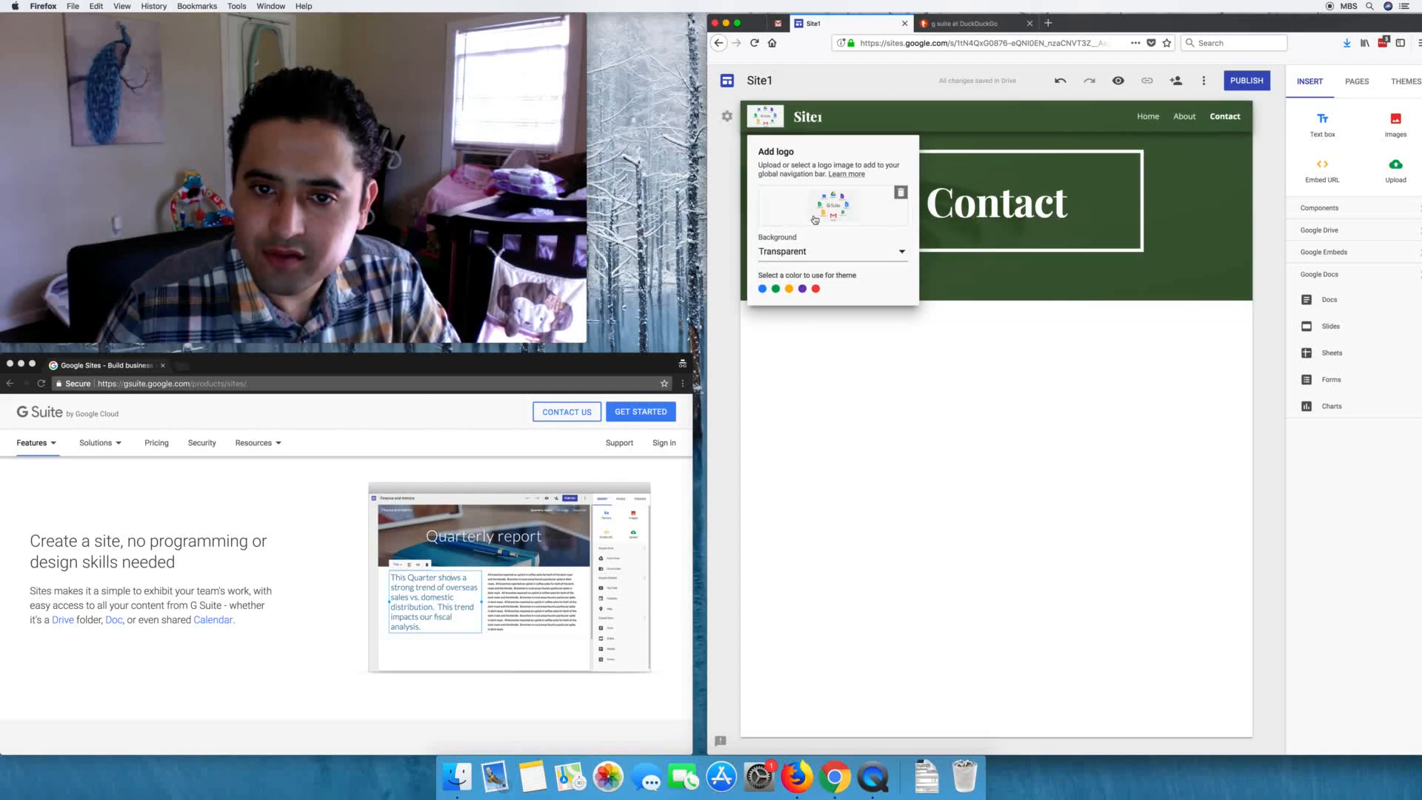
# Step: Set the logo background to White, try the orange and red logo colours for the theme, and settle on purple
pyautogui.click(794, 261)
pyautogui.click(801, 273)
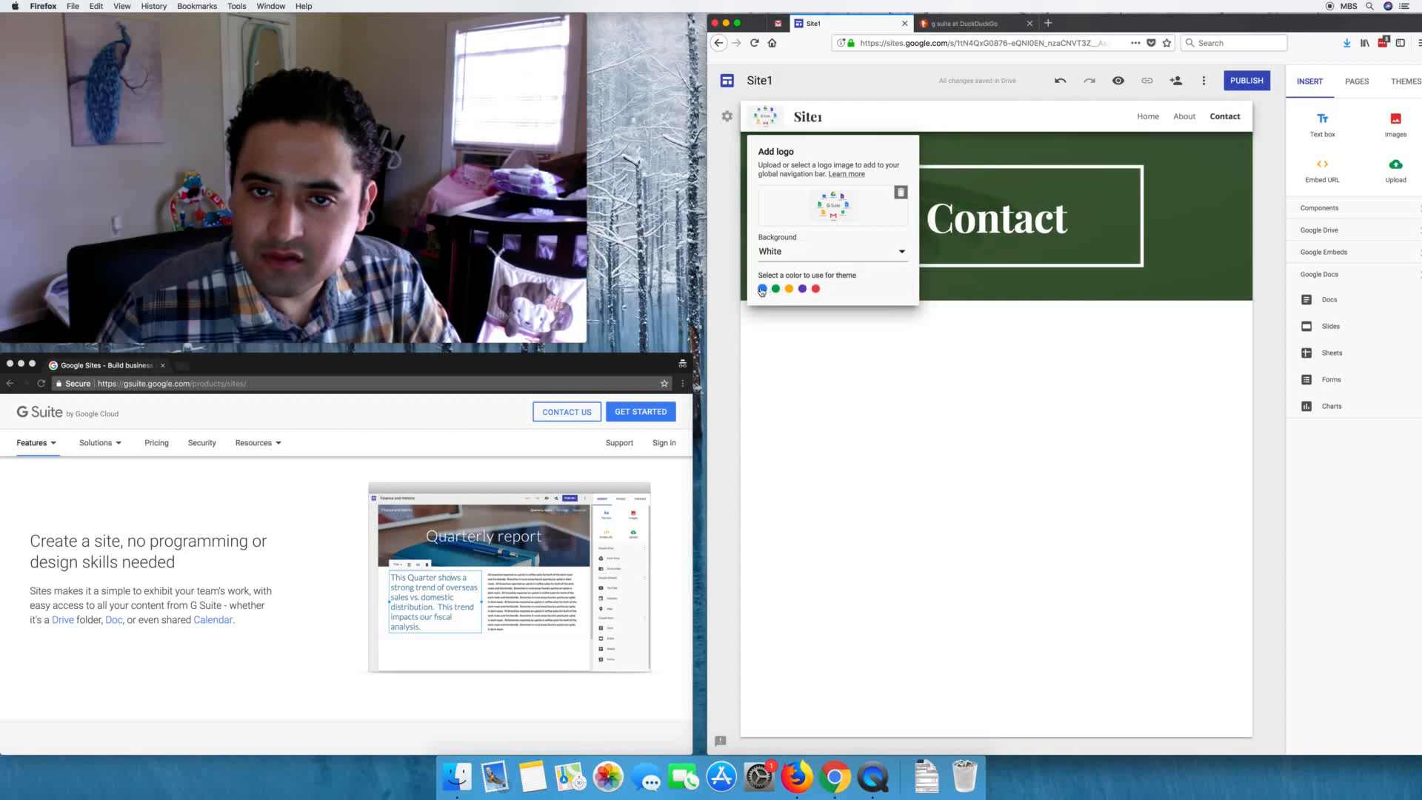
pyautogui.click(789, 289)
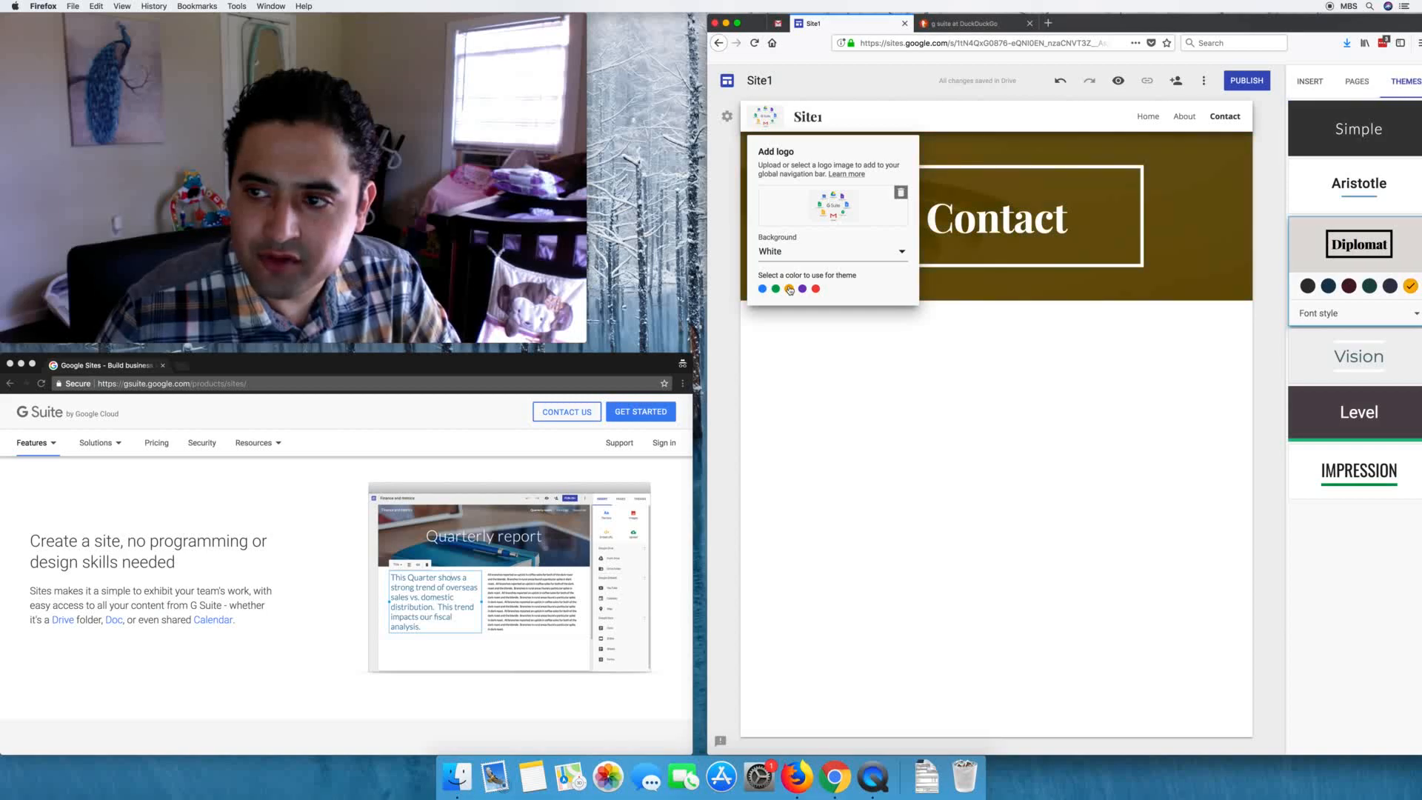
pyautogui.click(816, 289)
pyautogui.click(800, 289)
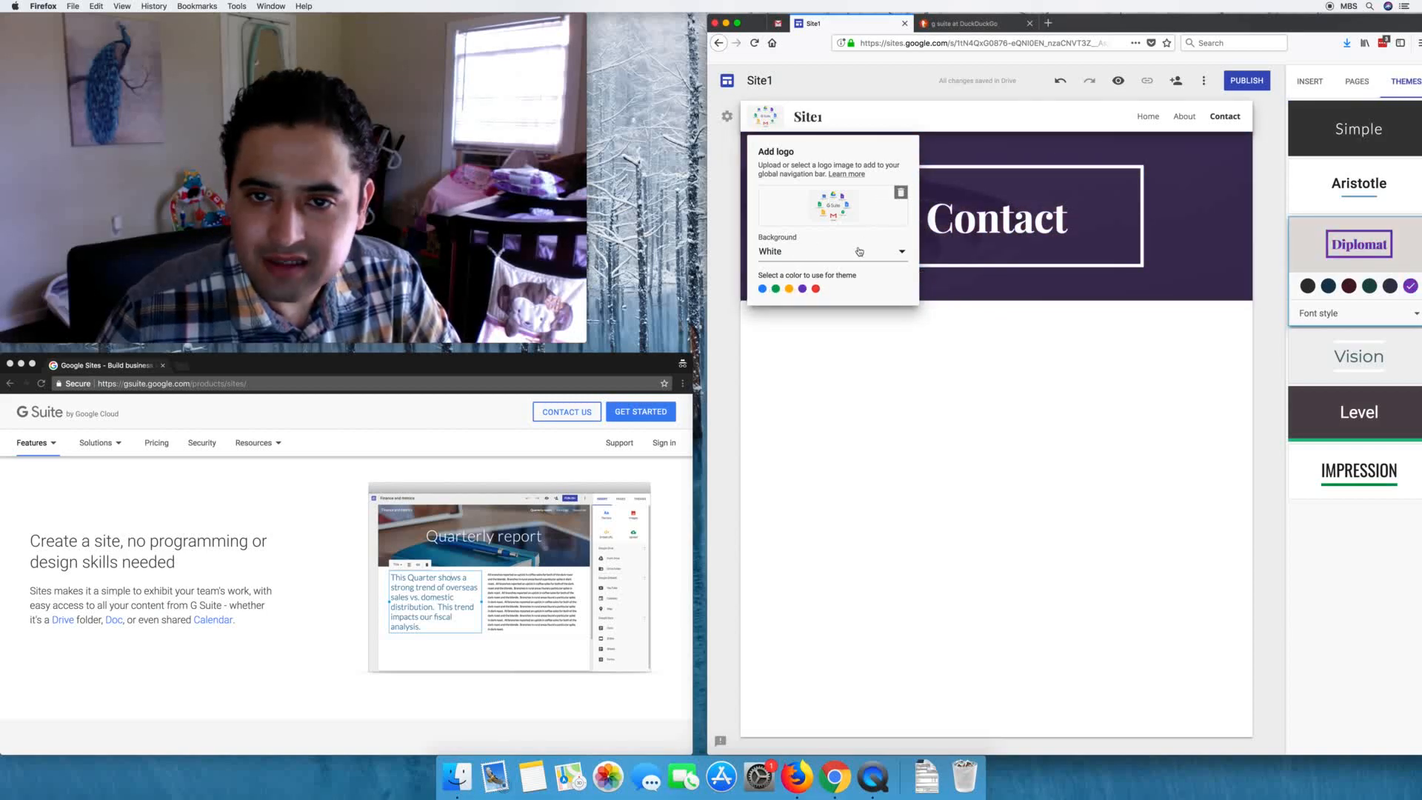
# Step: Set the logo background to Transparent and close the logo settings
pyautogui.click(886, 254)
pyautogui.click(827, 227)
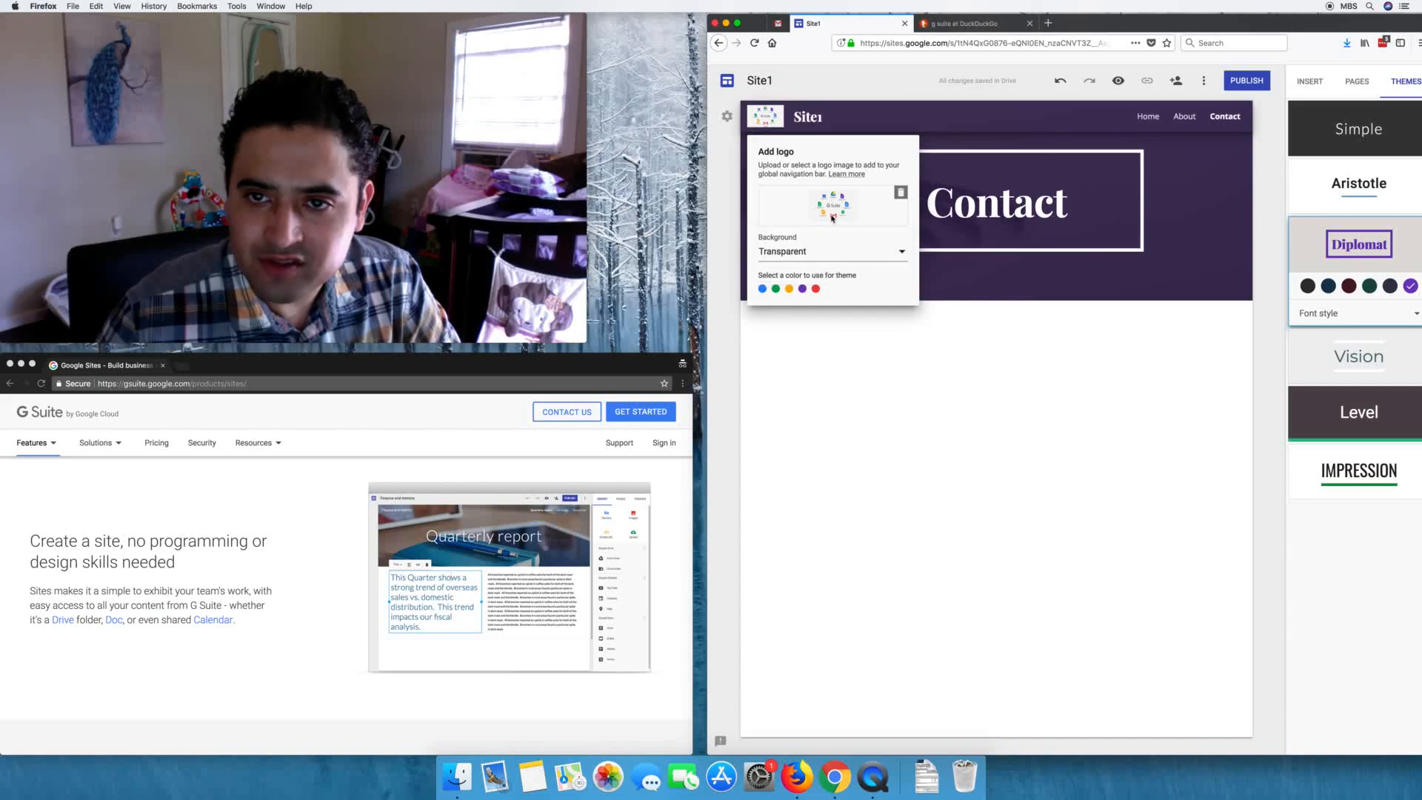
pyautogui.click(1047, 396)
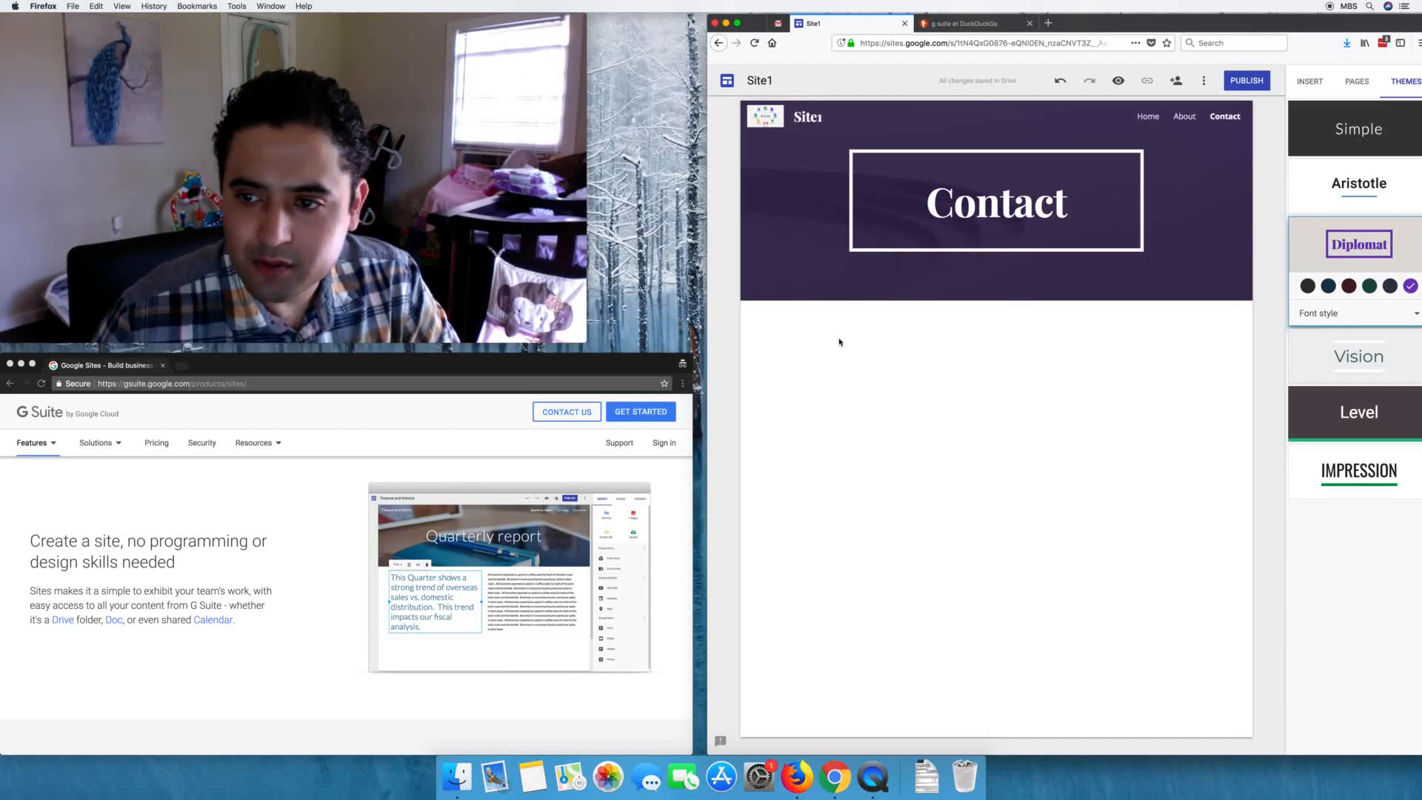
# Step: Preview the Contact page in the tablet, phone and desktop layouts and return to the editor
pyautogui.click(1118, 81)
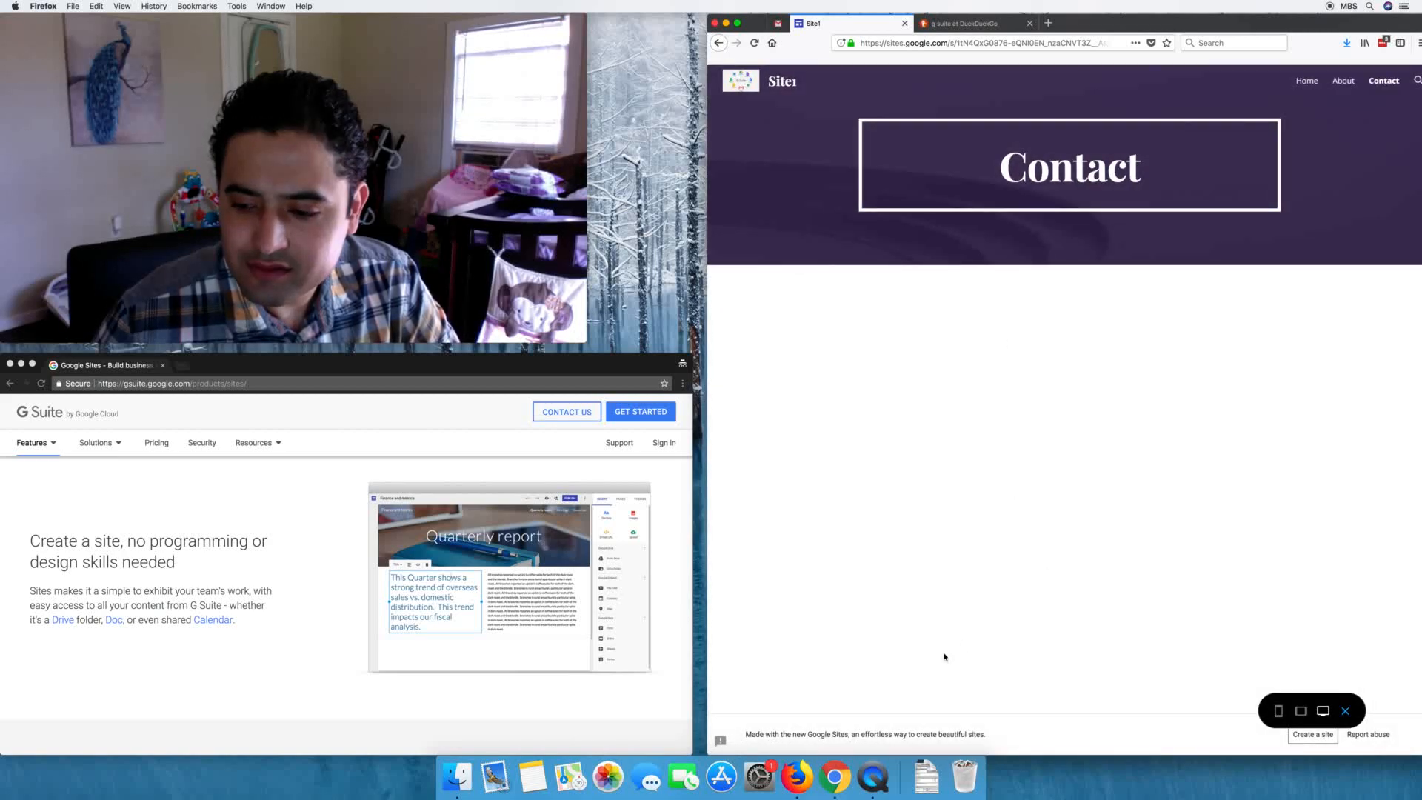
pyautogui.click(1301, 710)
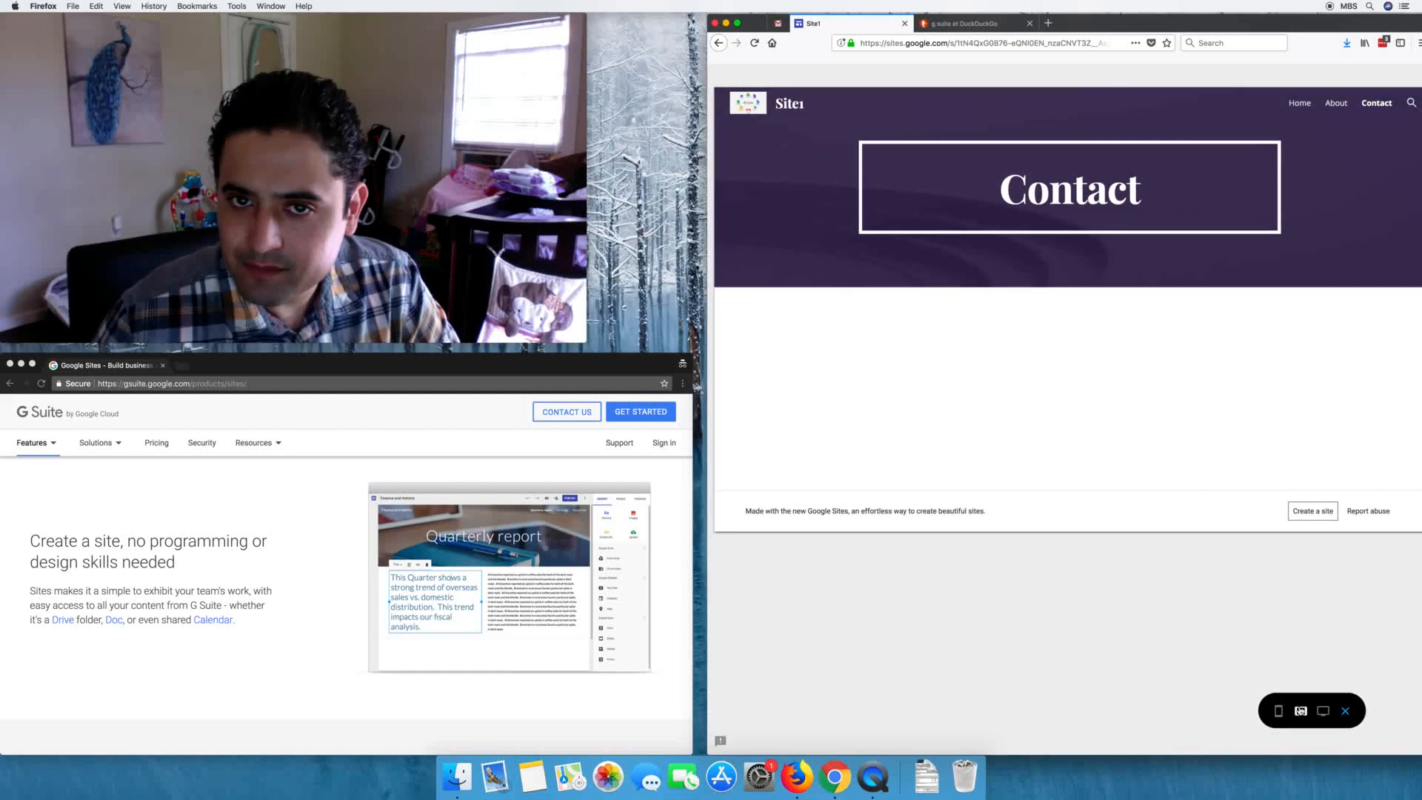
pyautogui.click(1285, 712)
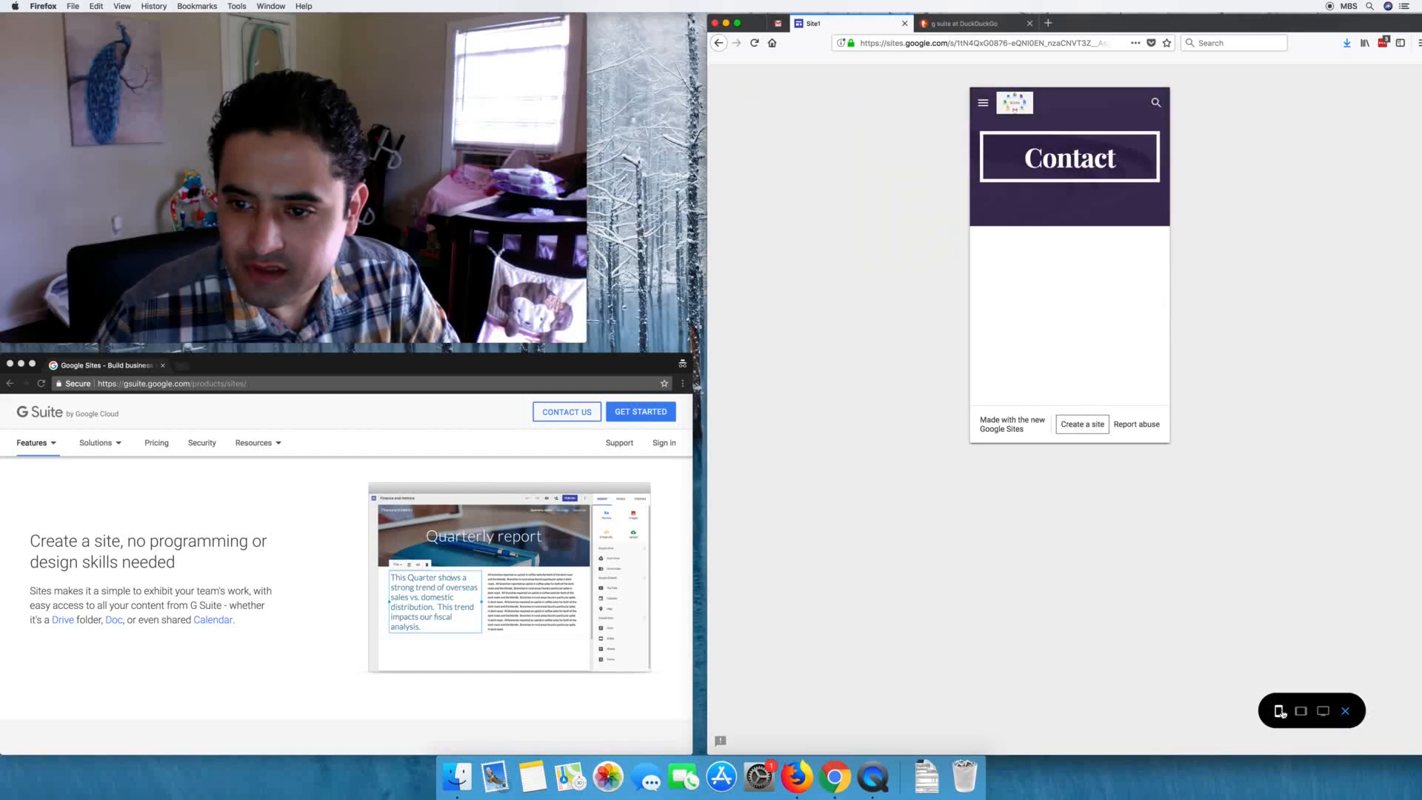
pyautogui.click(1302, 712)
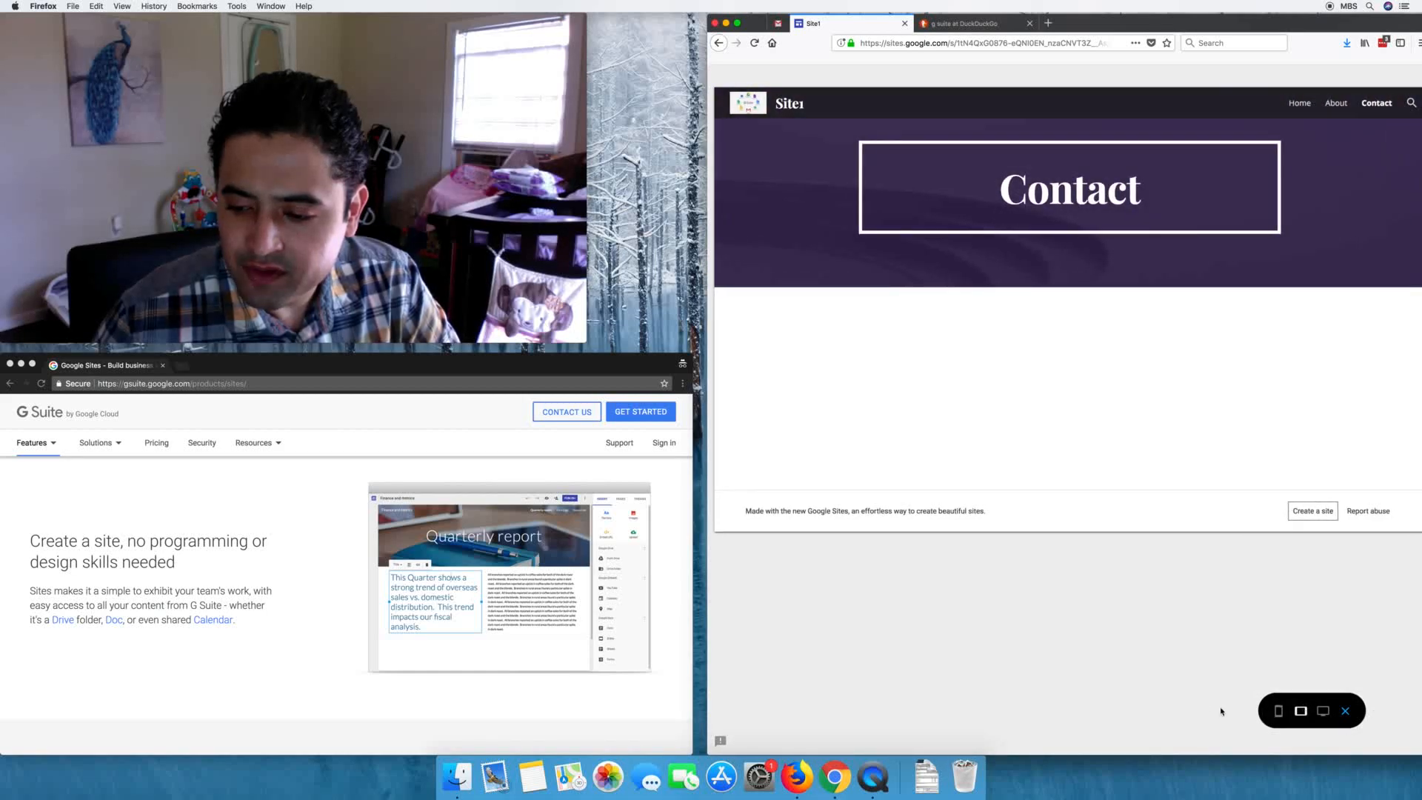
pyautogui.click(1314, 709)
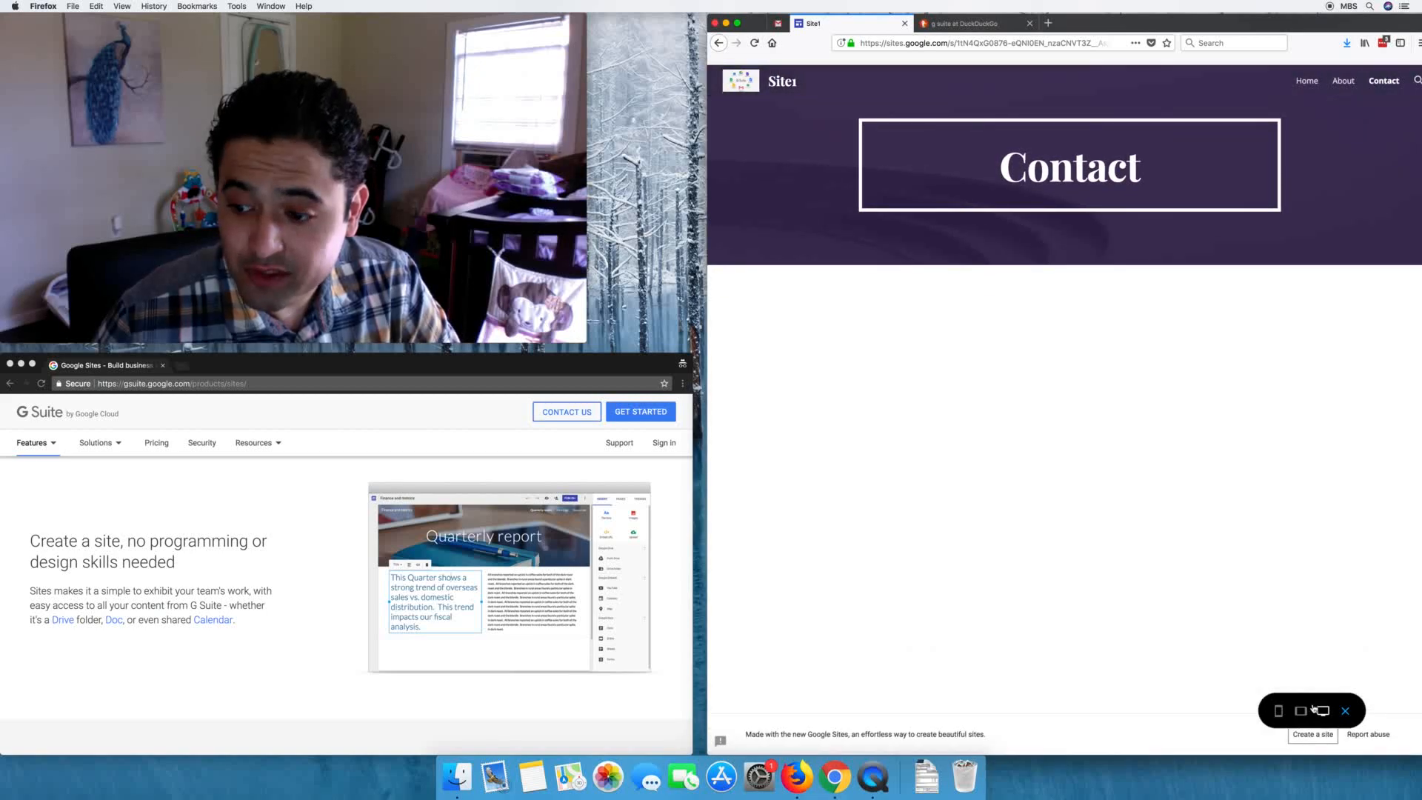
pyautogui.click(1278, 711)
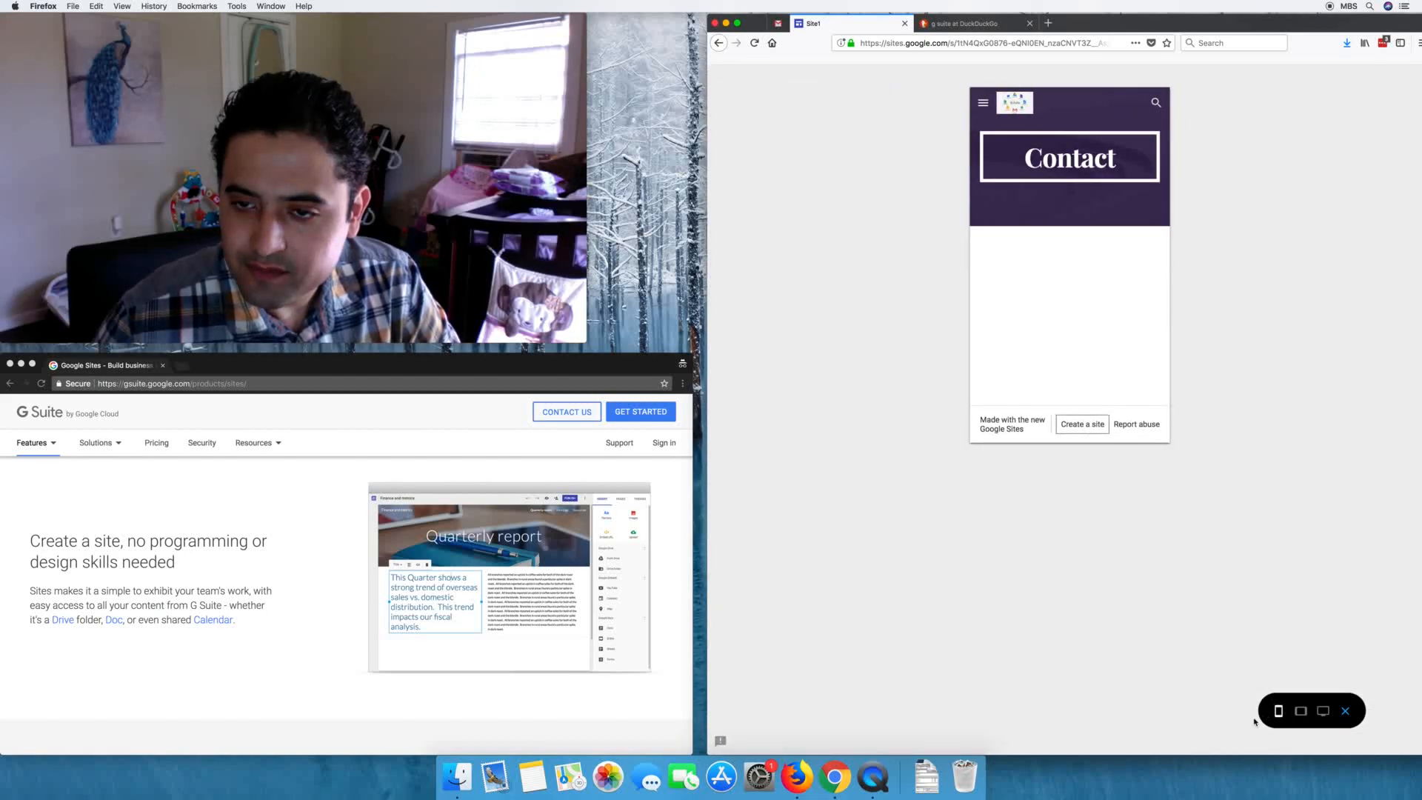
pyautogui.click(1300, 709)
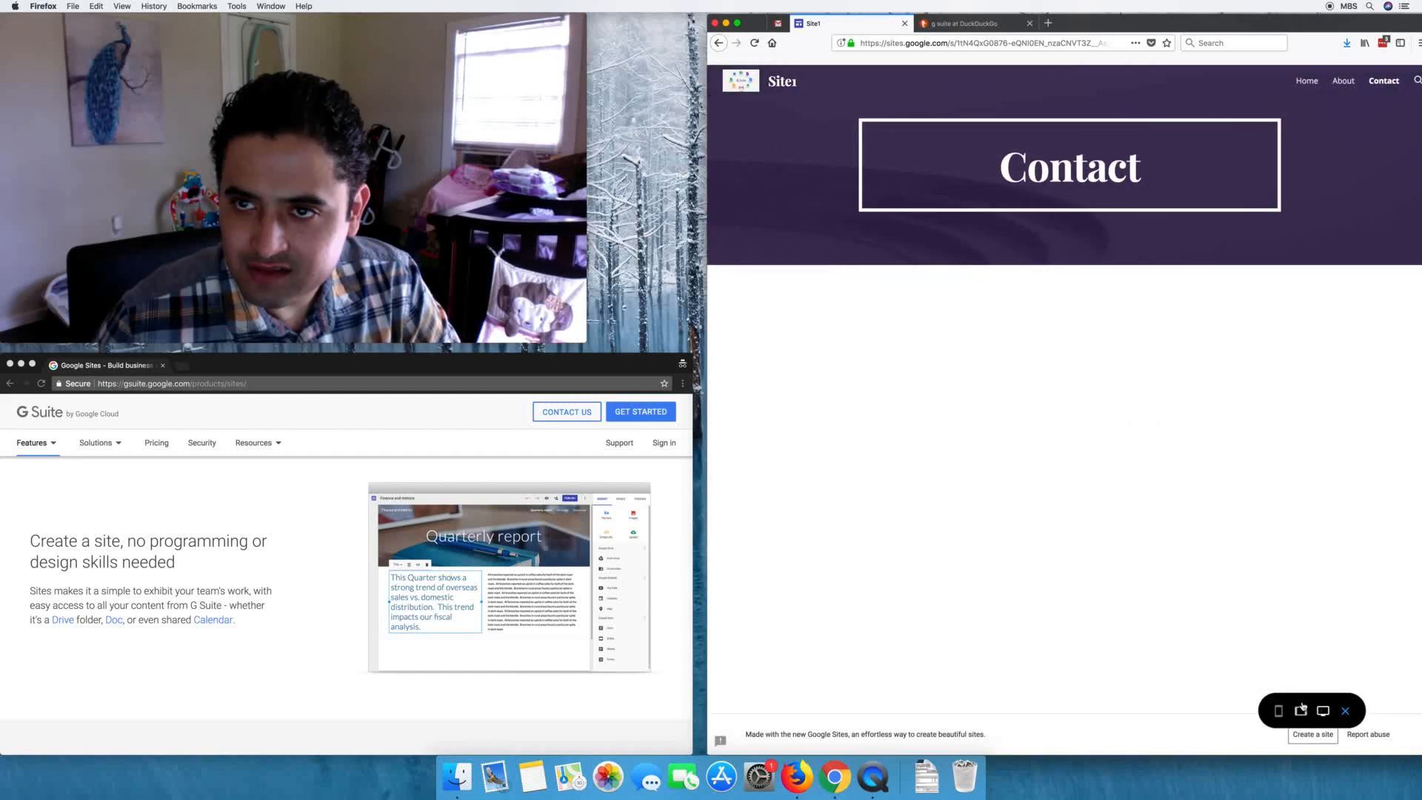
pyautogui.click(1347, 711)
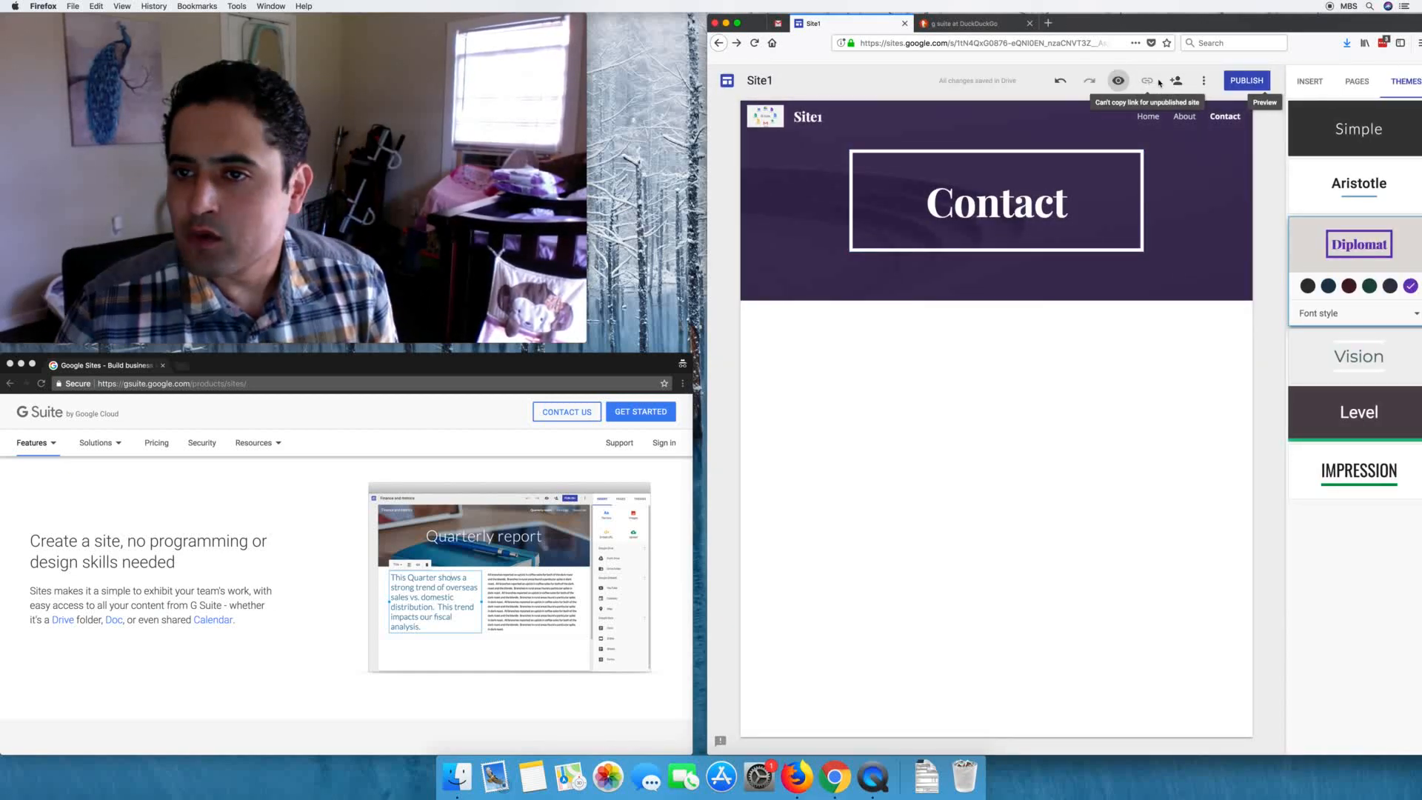
pyautogui.click(1206, 81)
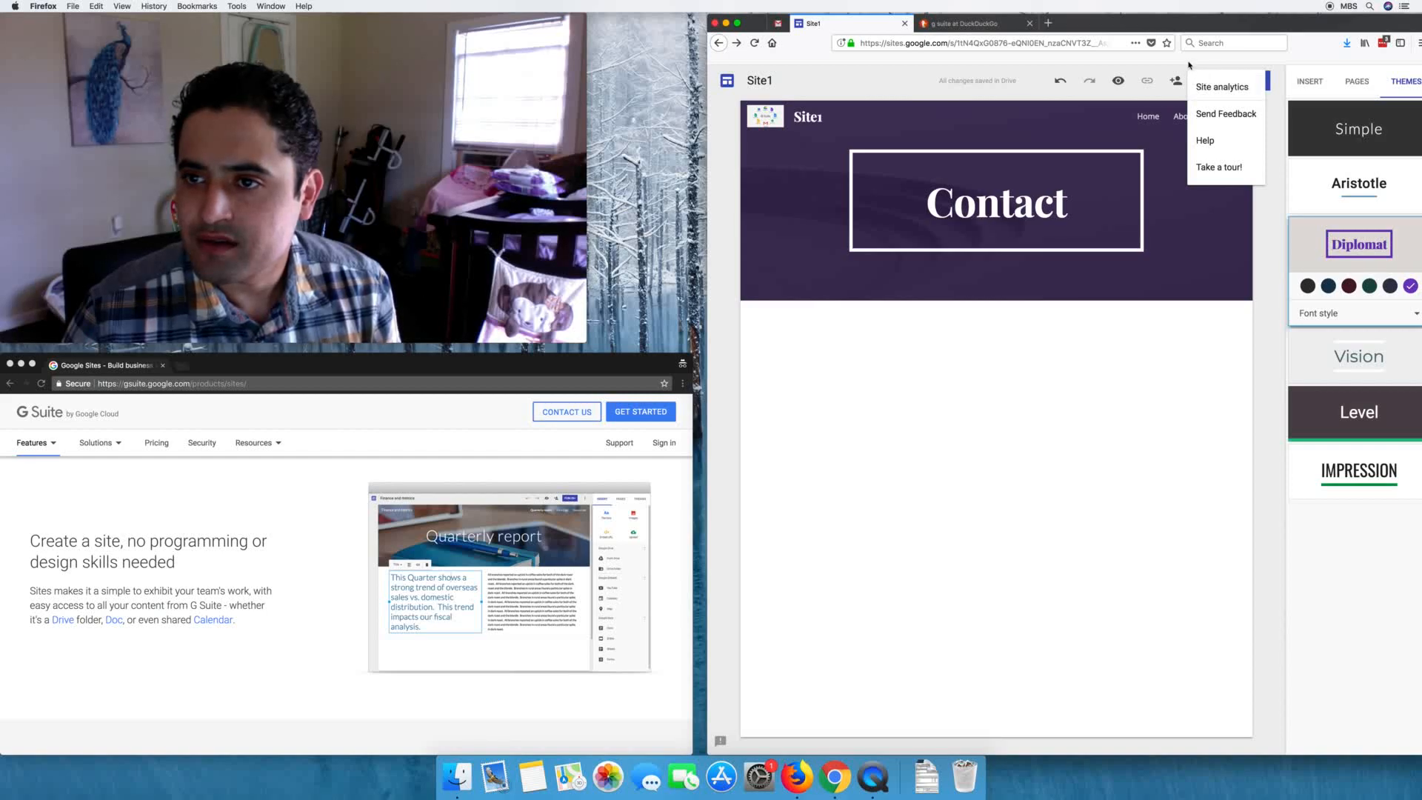
pyautogui.click(1162, 606)
# Step: Open the site's editor sharing settings and bring up the link sharing options for who can edit
pyautogui.click(1176, 80)
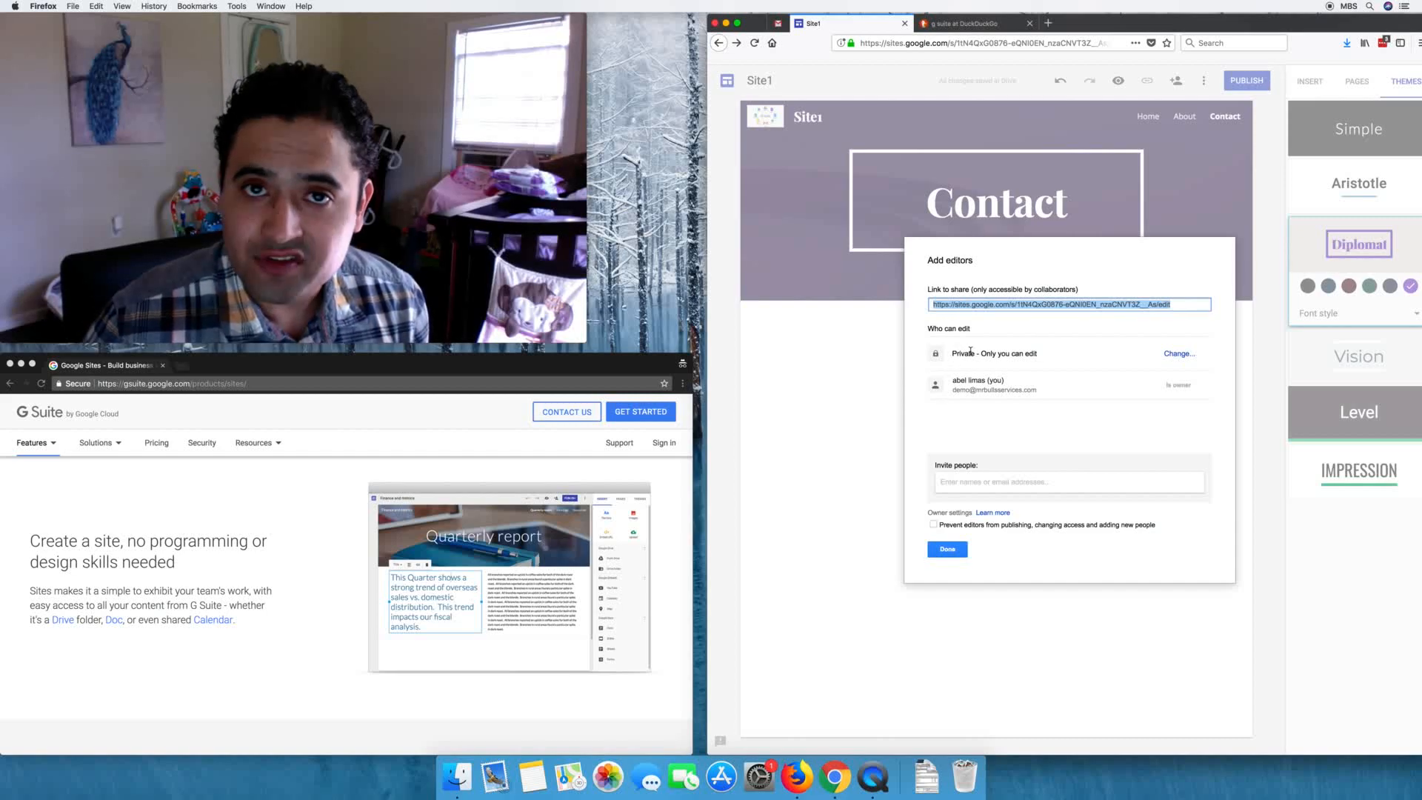
pyautogui.moveTo(961, 355); pyautogui.dragTo(1020, 358)
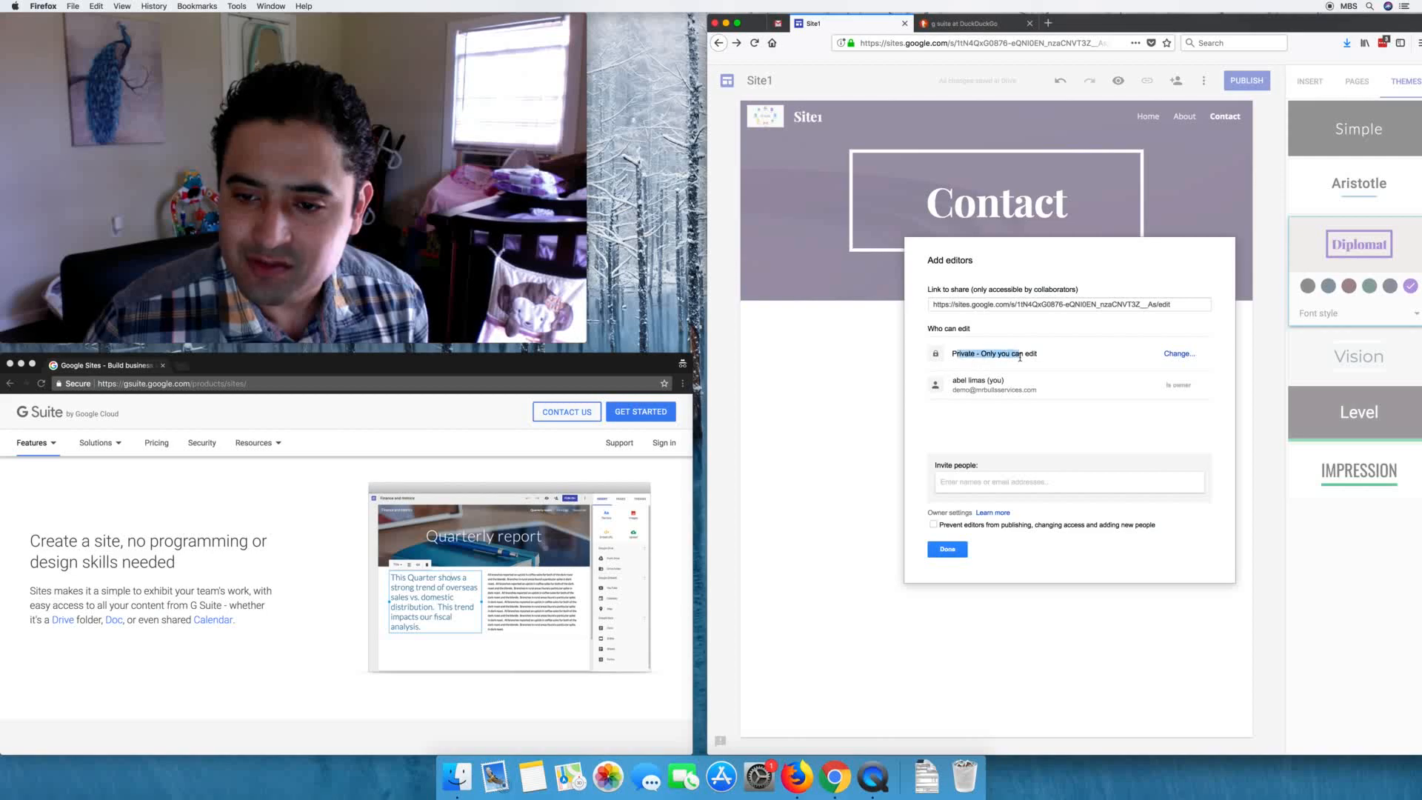
pyautogui.click(1177, 354)
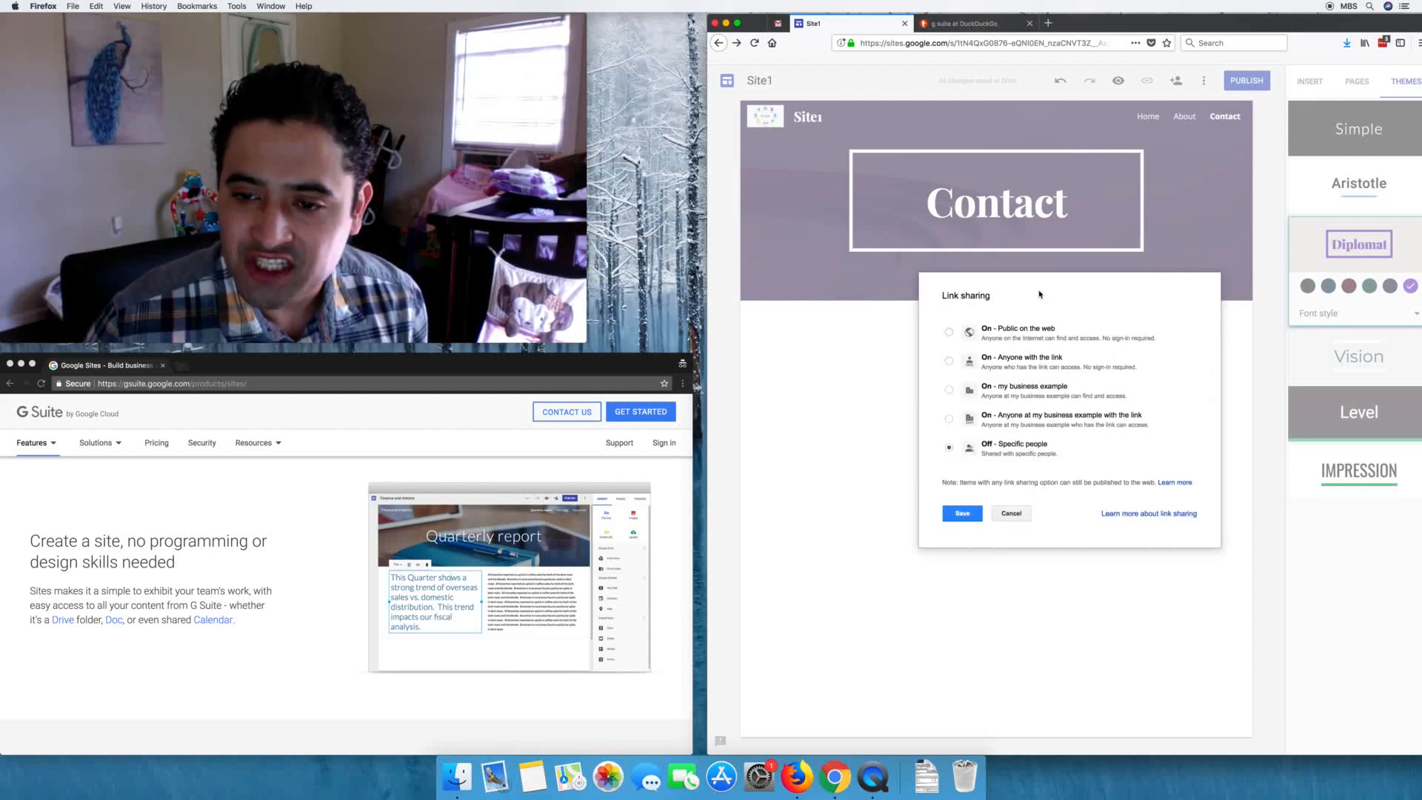
# Step: Try the business, anyone-with-the-link, specific people and public link sharing options, and briefly open the related help page
pyautogui.click(979, 418)
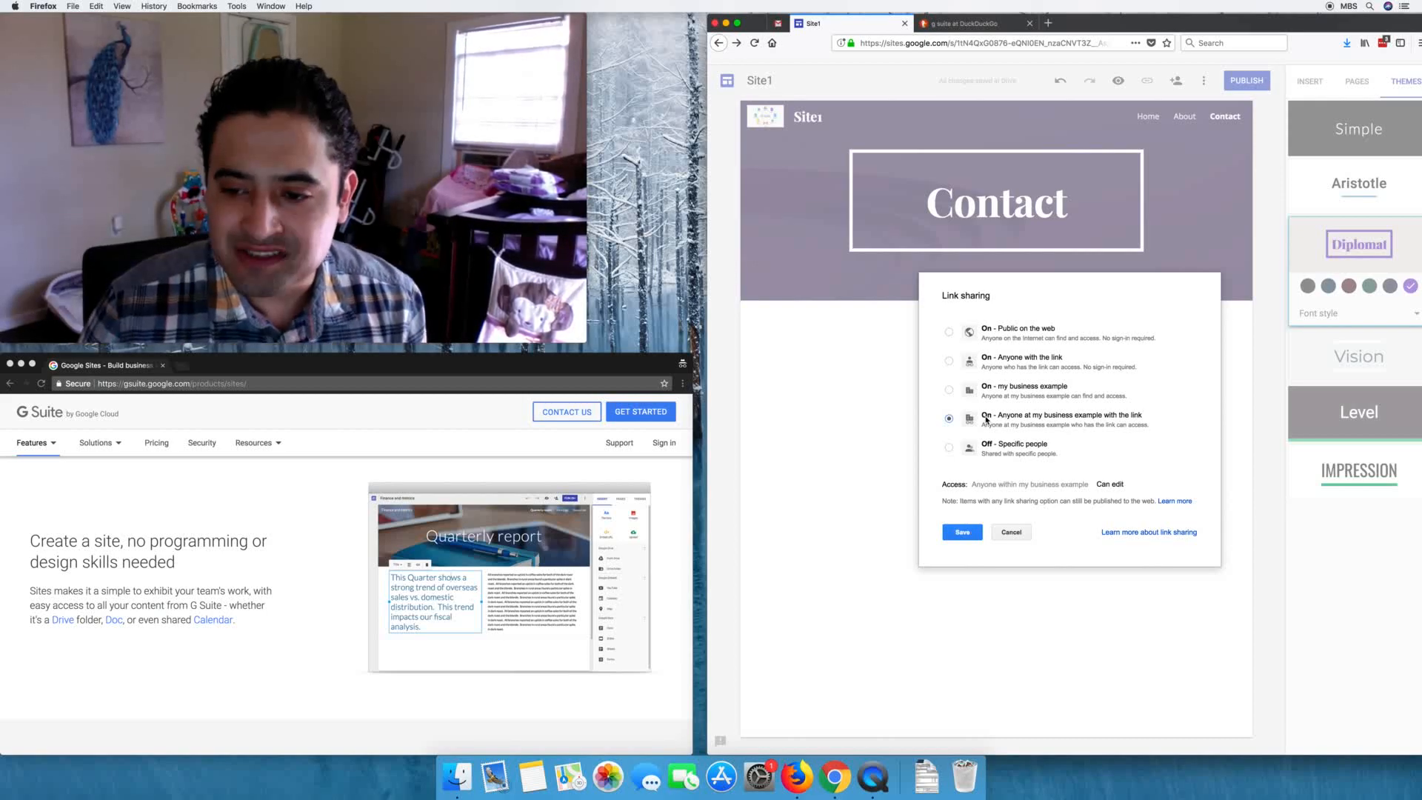
pyautogui.click(1012, 390)
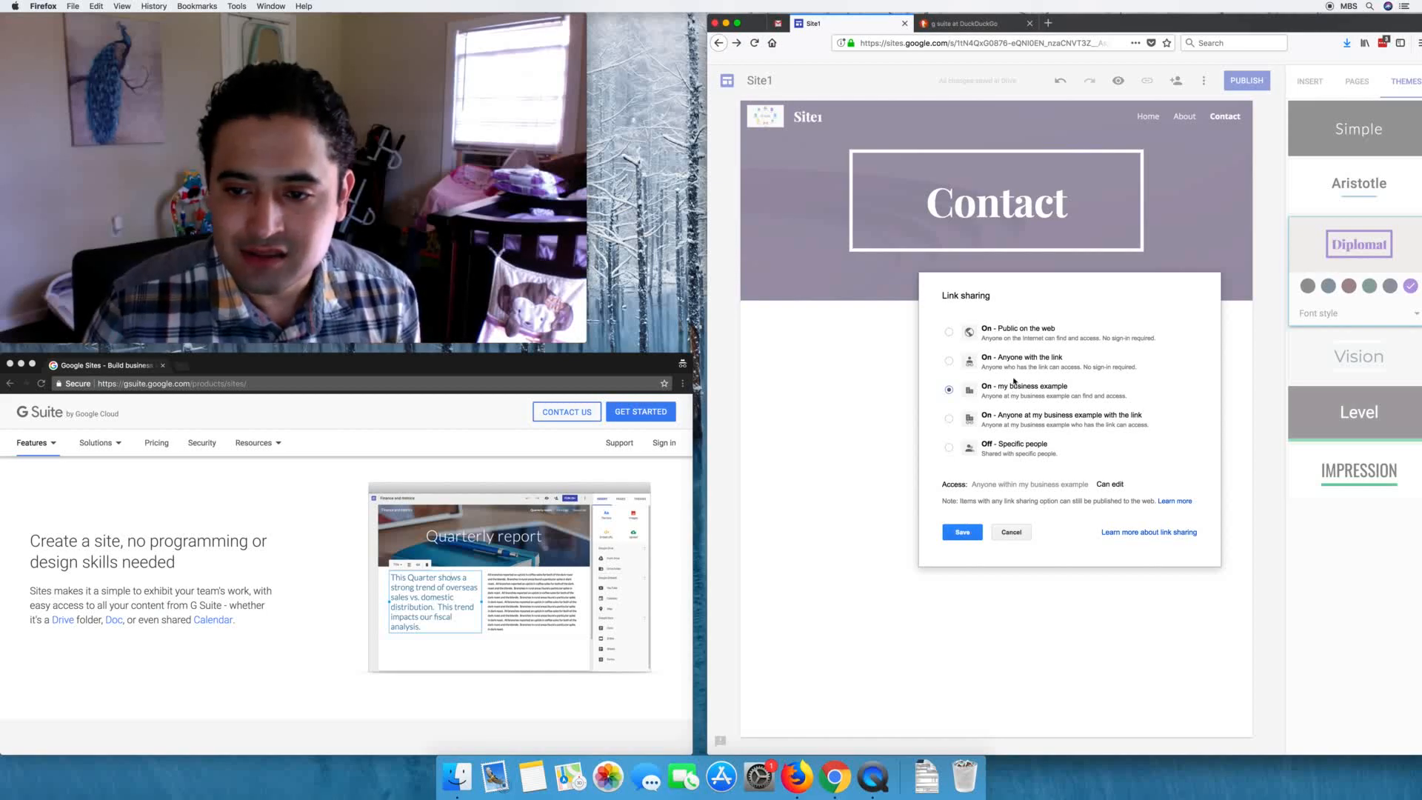
pyautogui.click(1018, 368)
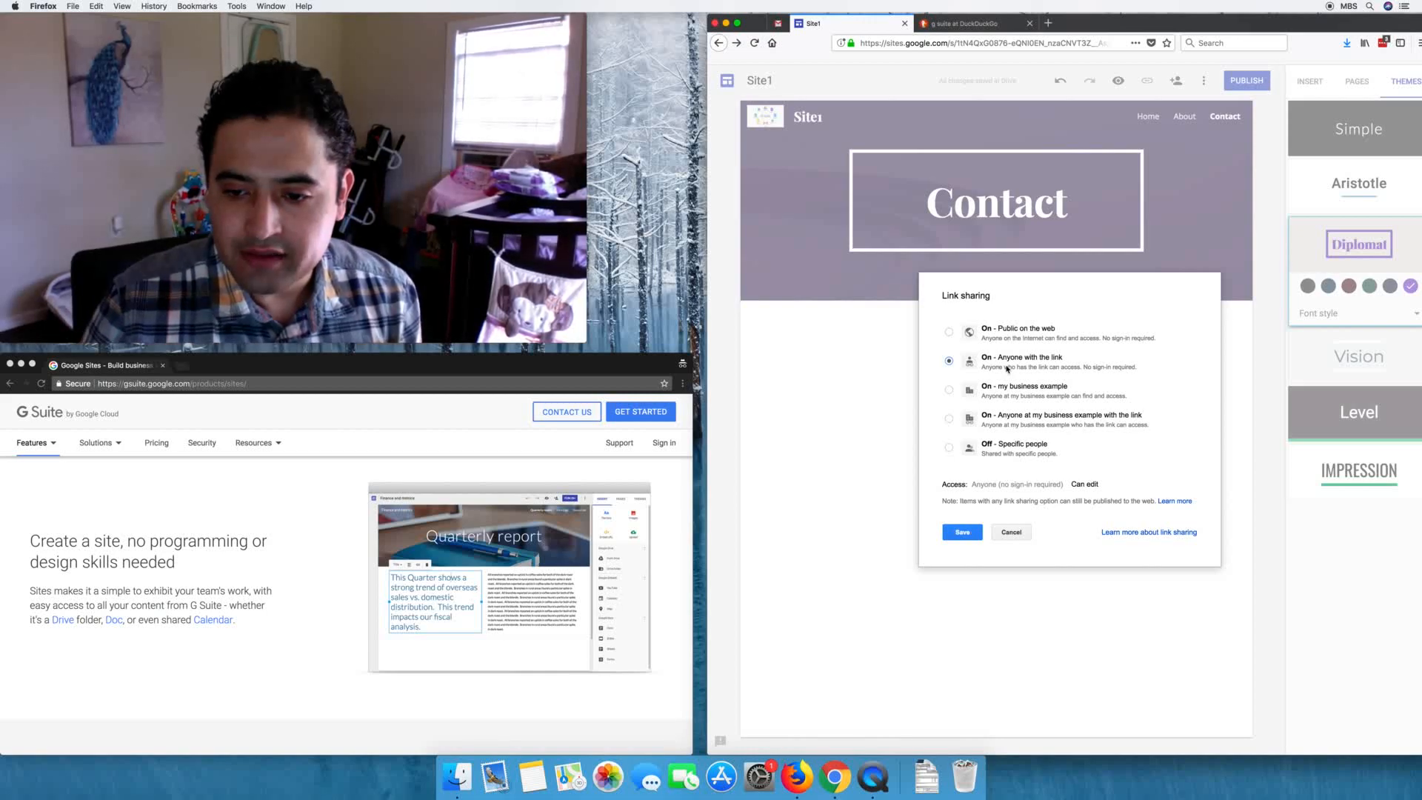
pyautogui.click(1005, 344)
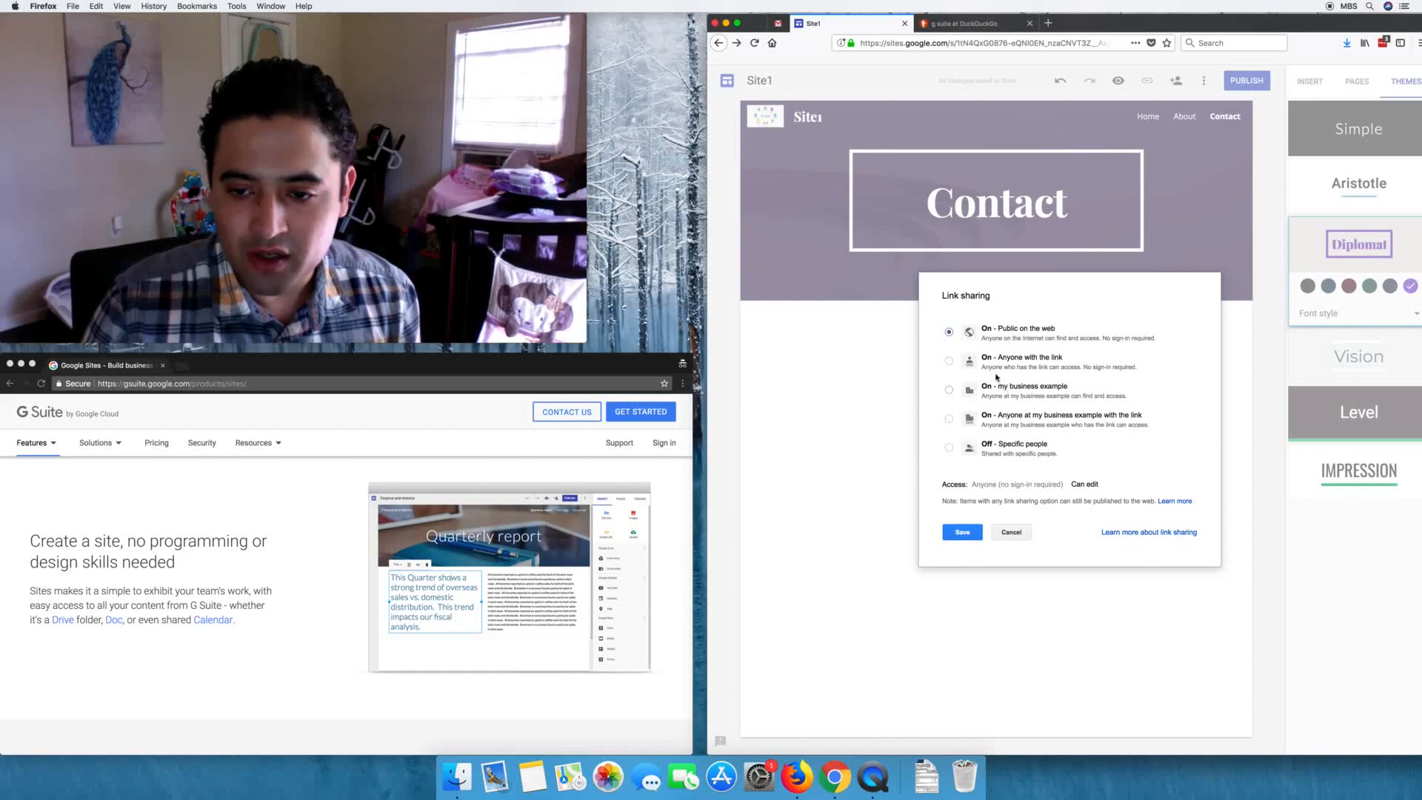
pyautogui.click(967, 450)
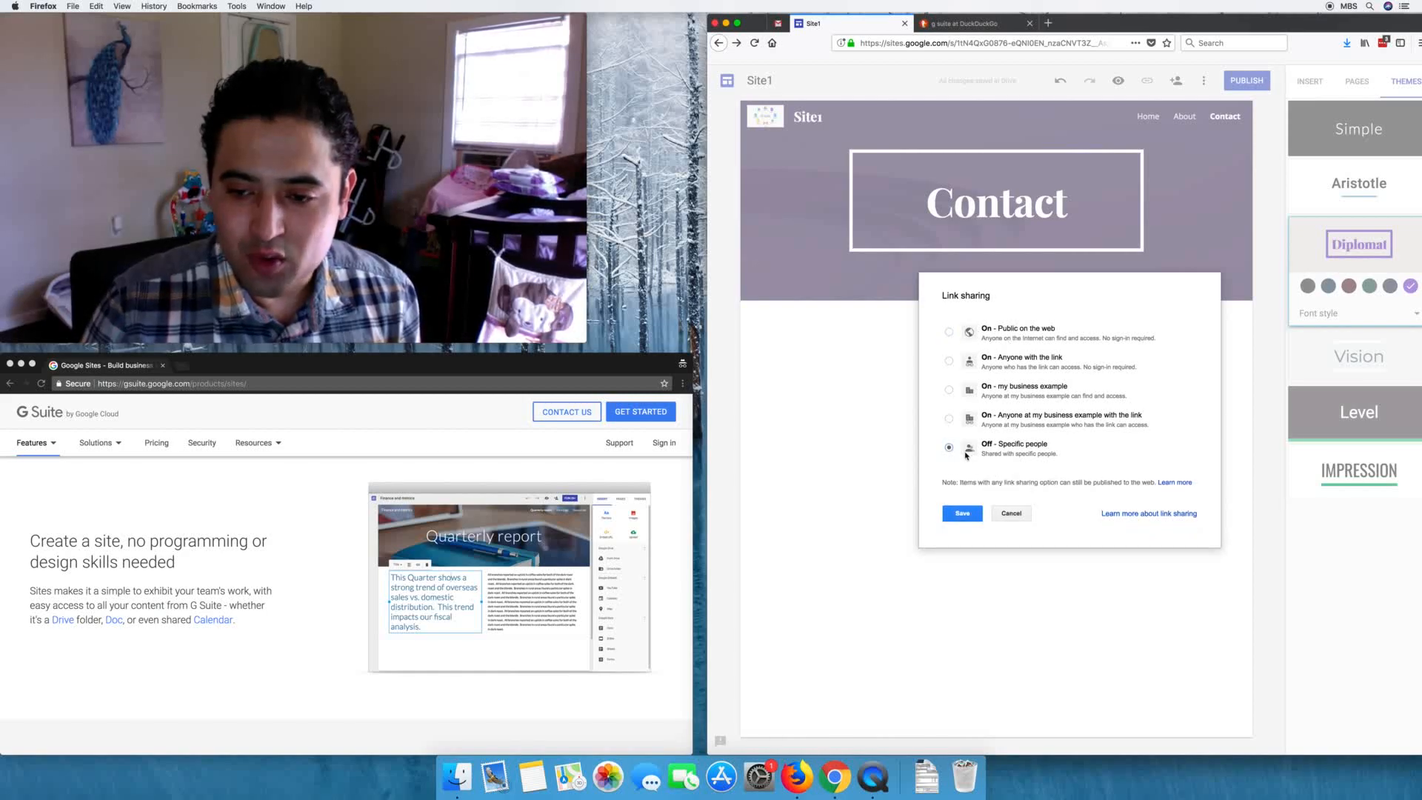
pyautogui.click(1006, 328)
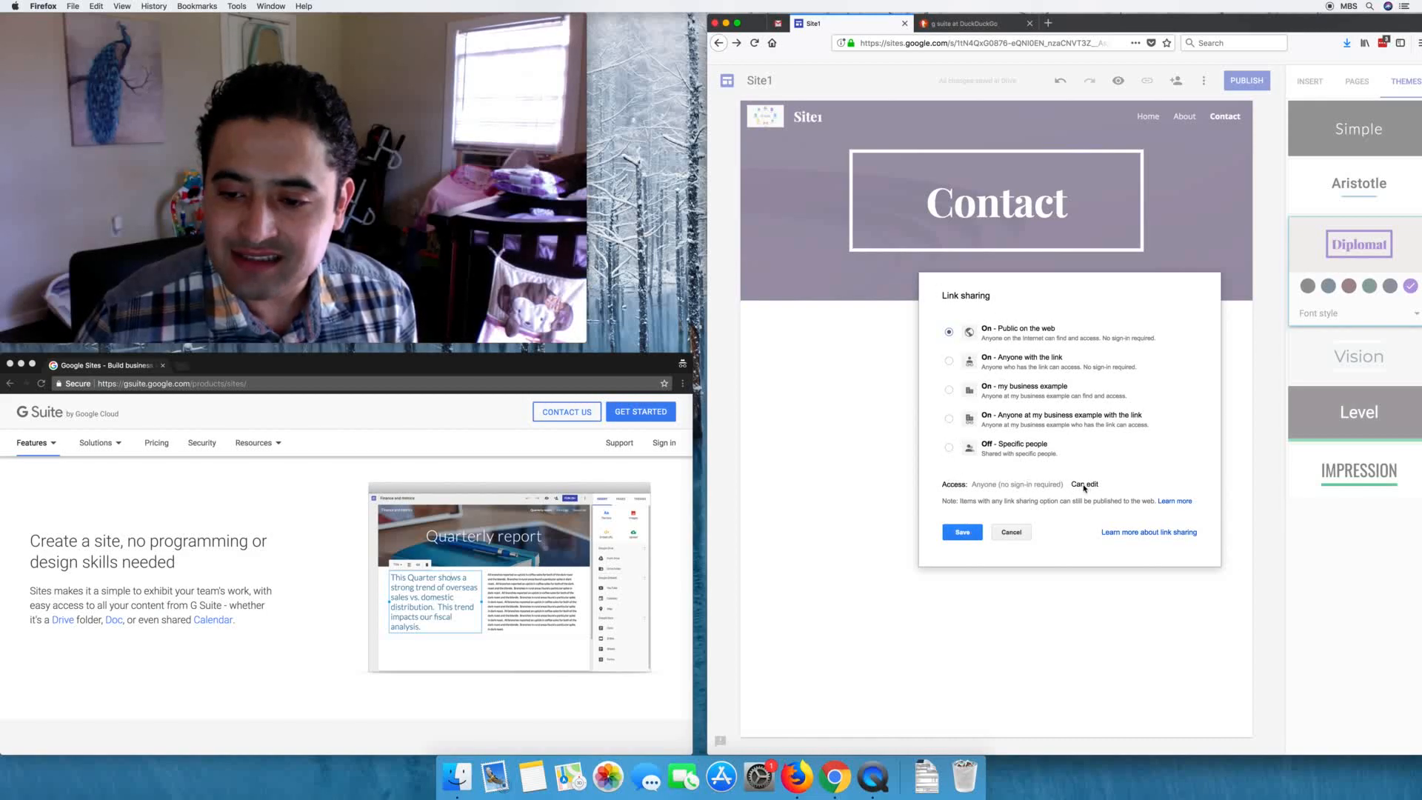
pyautogui.click(1177, 500)
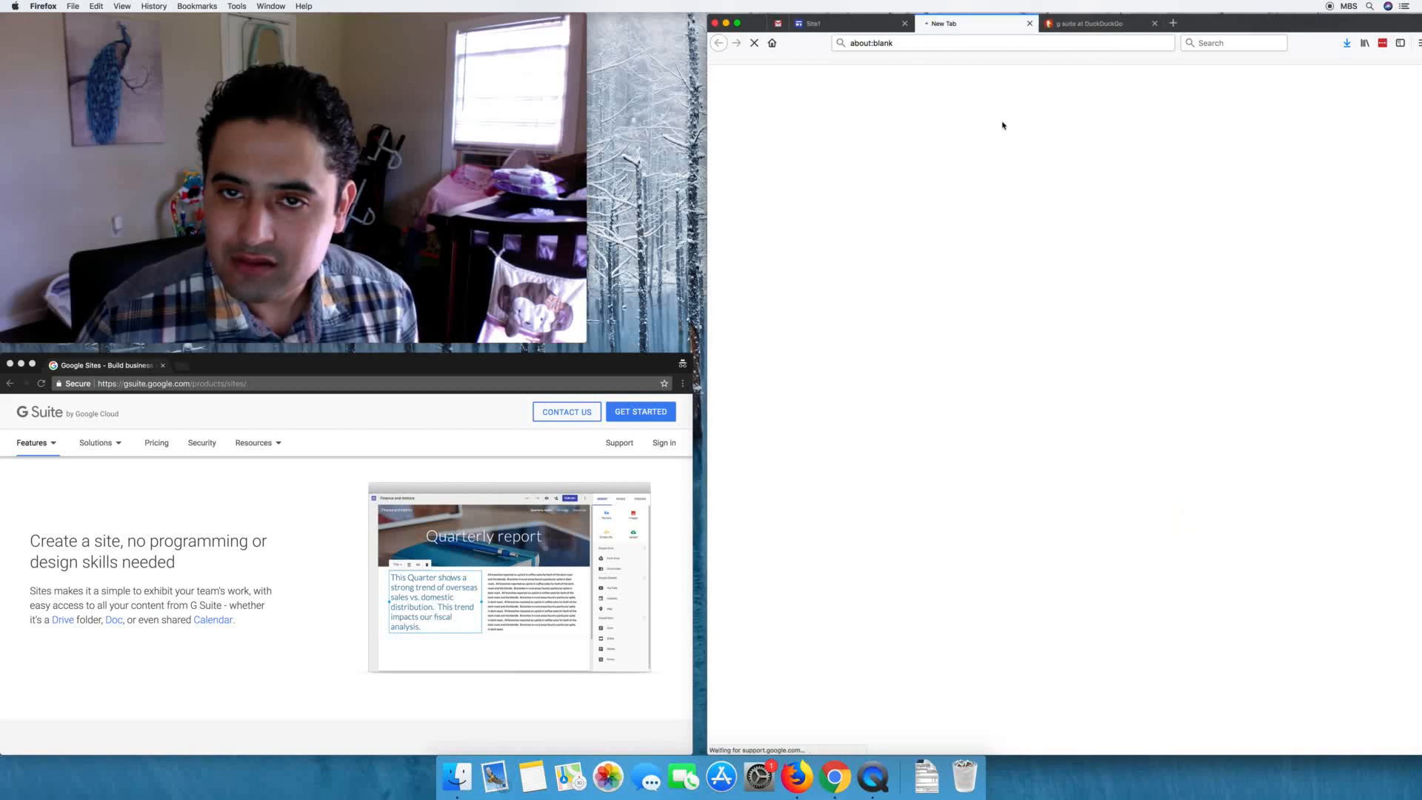
pyautogui.click(1029, 24)
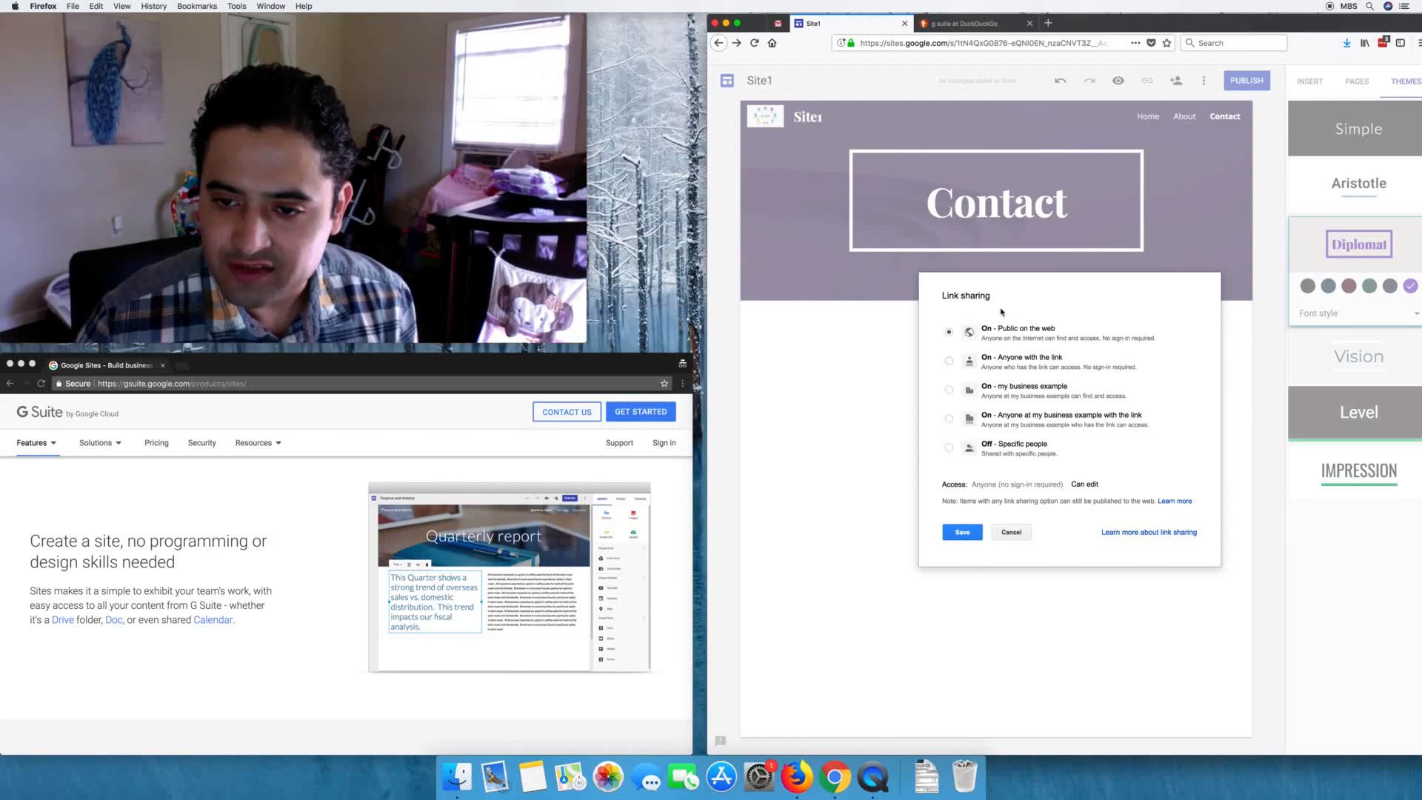
# Step: Set link sharing to Off - Specific people and save the setting
pyautogui.click(967, 394)
pyautogui.click(961, 427)
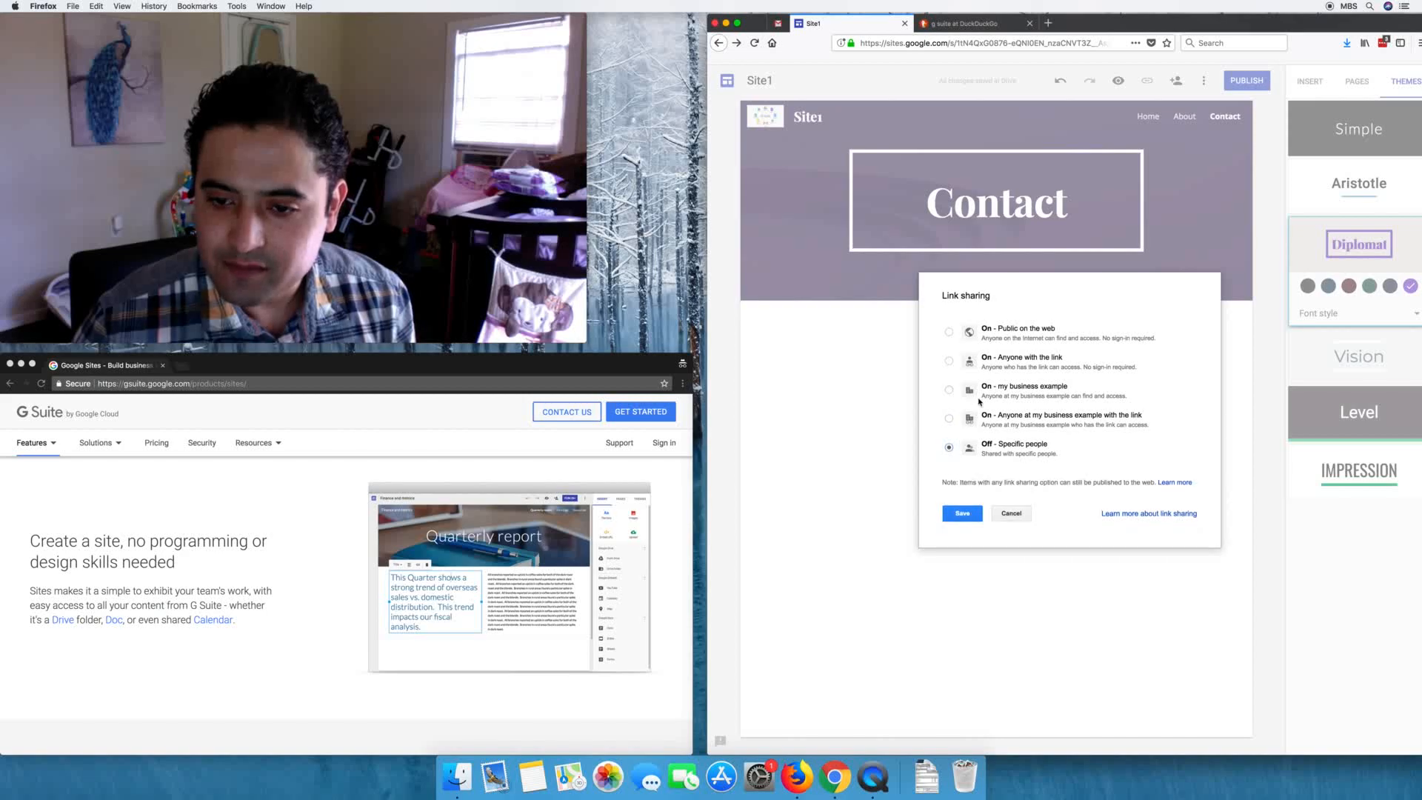
pyautogui.click(968, 448)
pyautogui.click(961, 514)
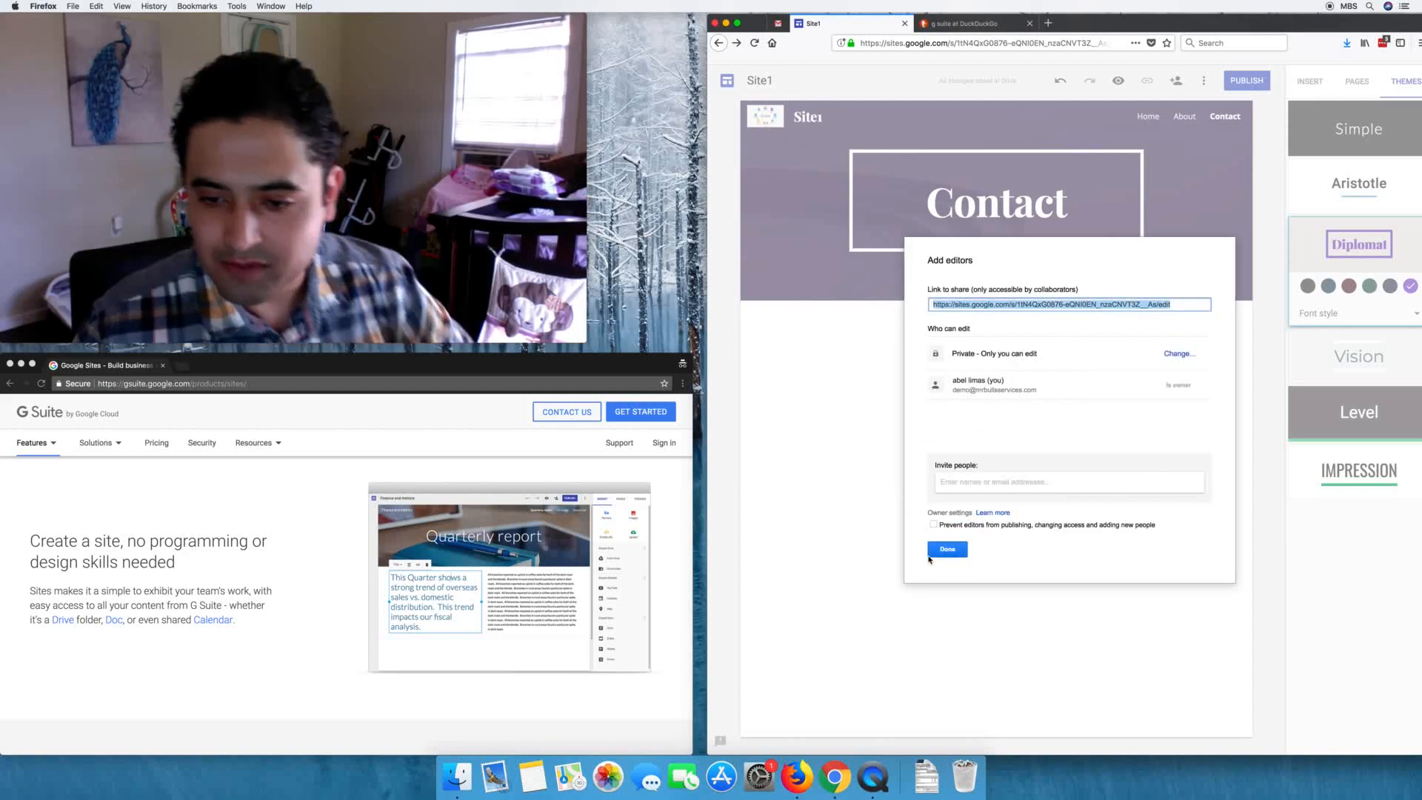
# Step: Add the demo account as an invited editor and enable Send a copy to myself
pyautogui.click(958, 482)
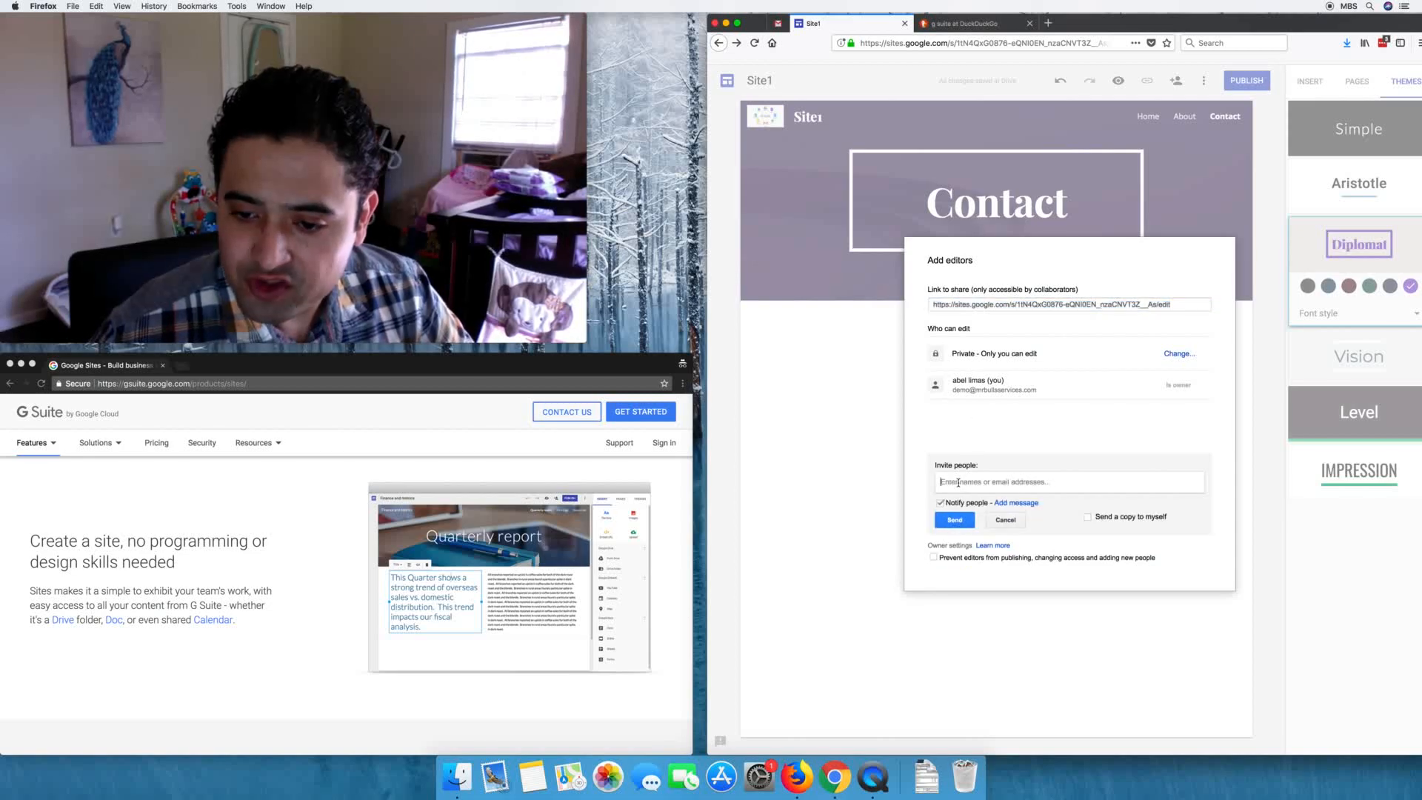
pyautogui.write('demo')
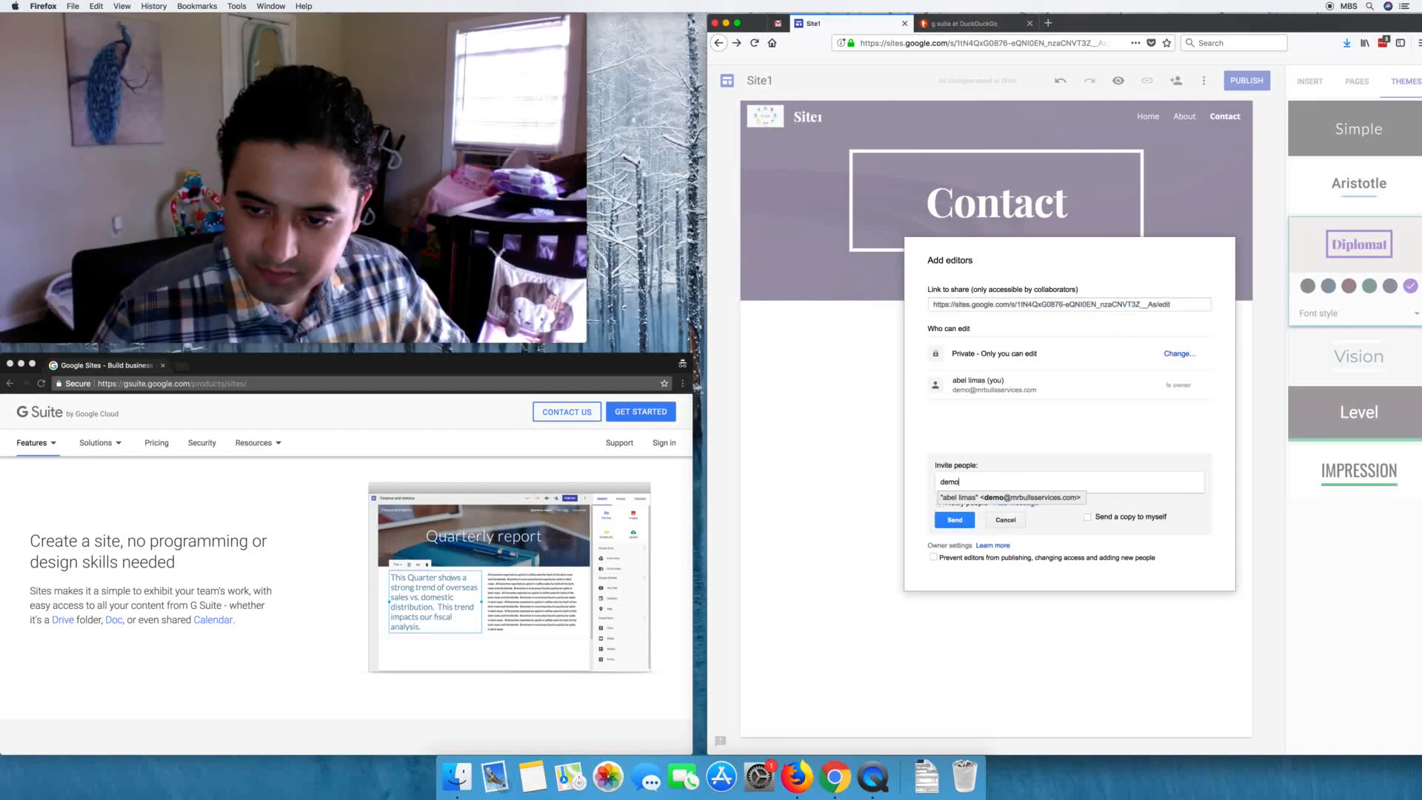
pyautogui.click(1010, 497)
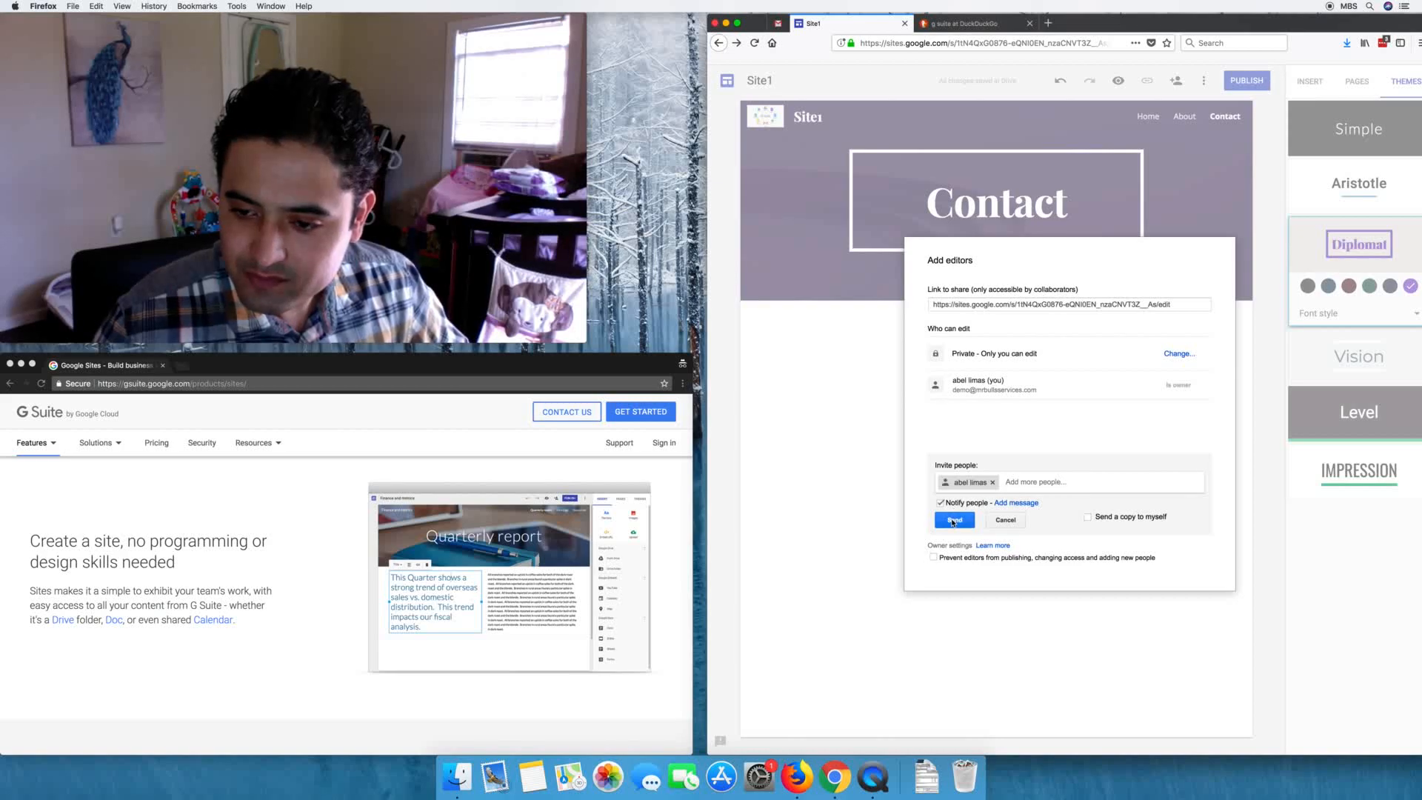
pyautogui.click(1088, 516)
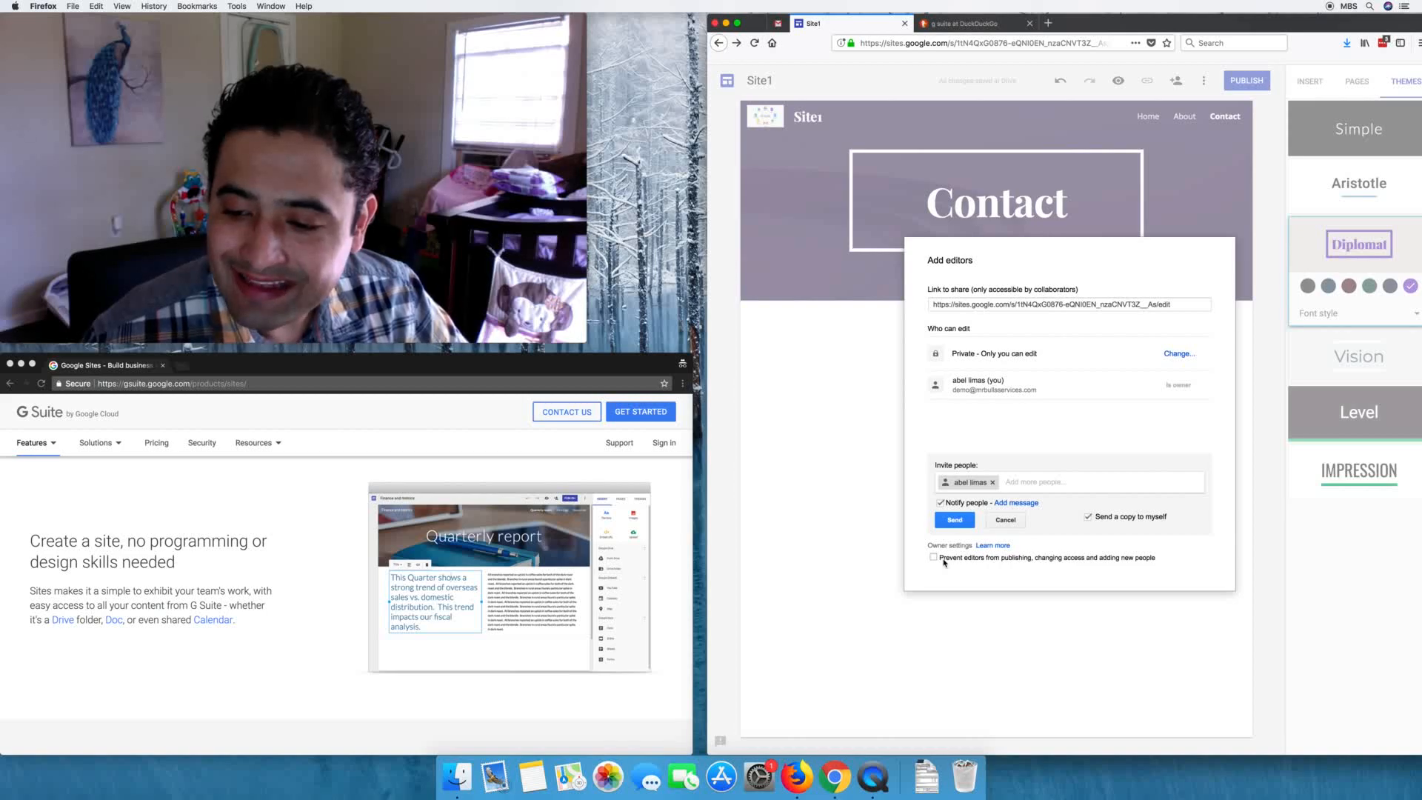
# Step: Look over the help article on stopping, limiting or changing sharing, return to the site editor and send the editor invitation
pyautogui.click(993, 546)
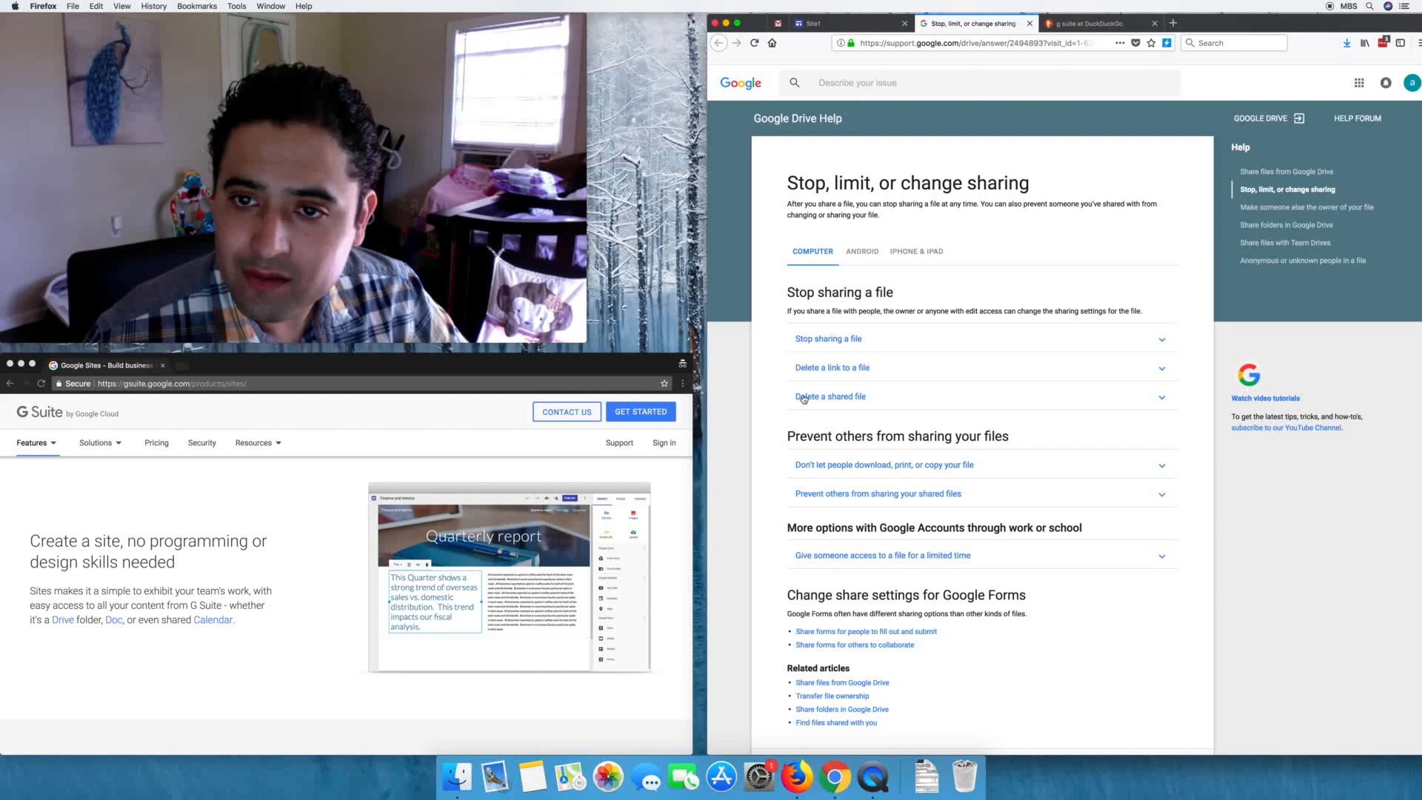
pyautogui.scroll(-3, 805, 398)
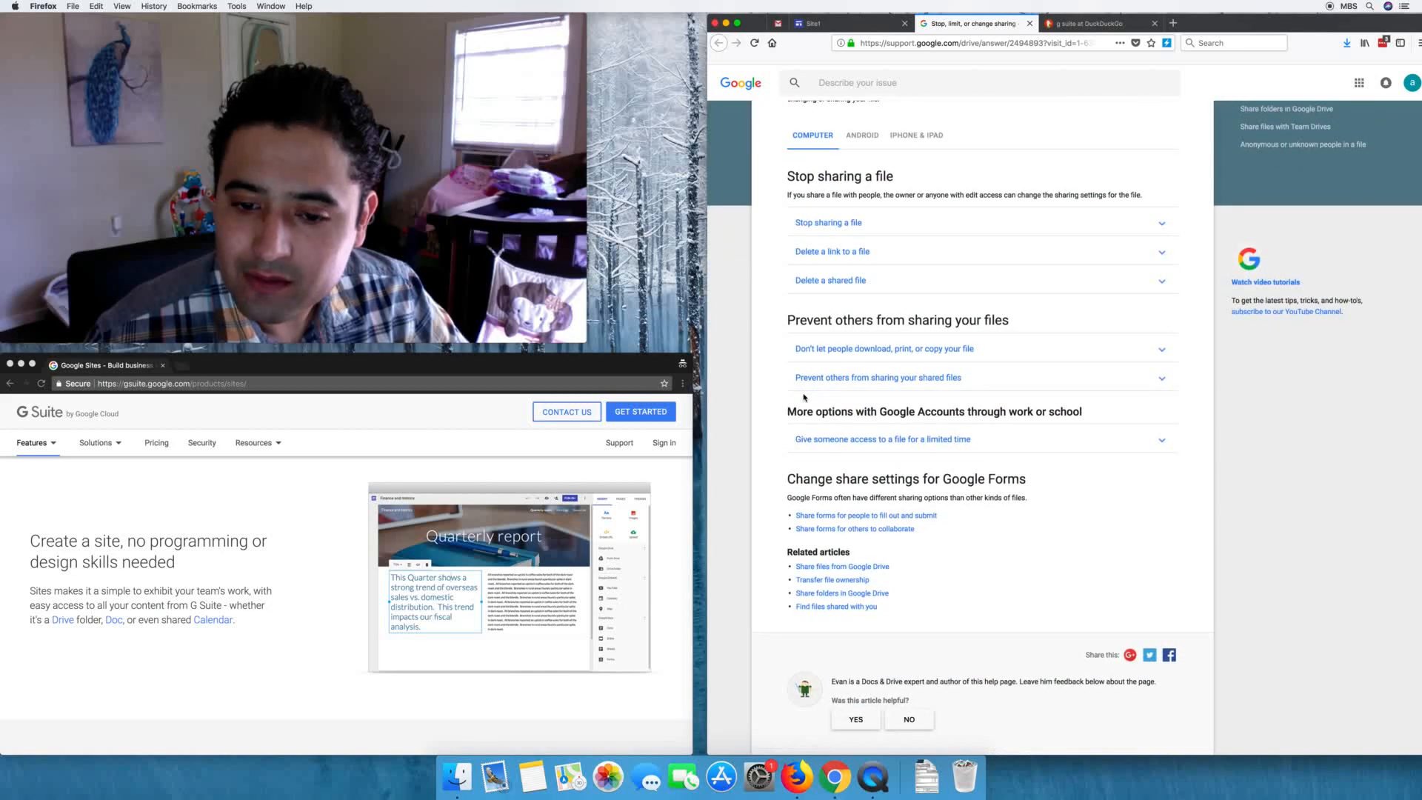
pyautogui.click(874, 26)
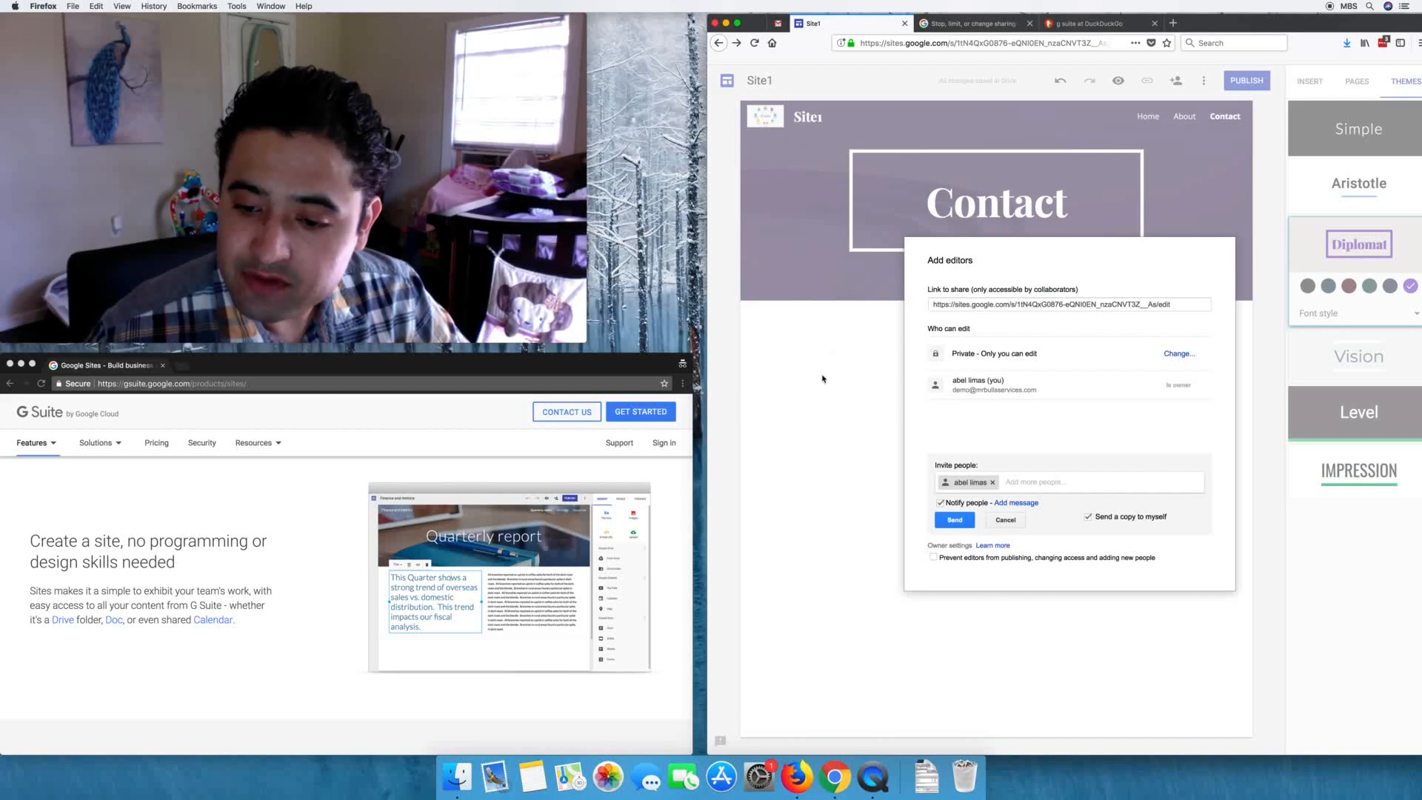
pyautogui.click(951, 520)
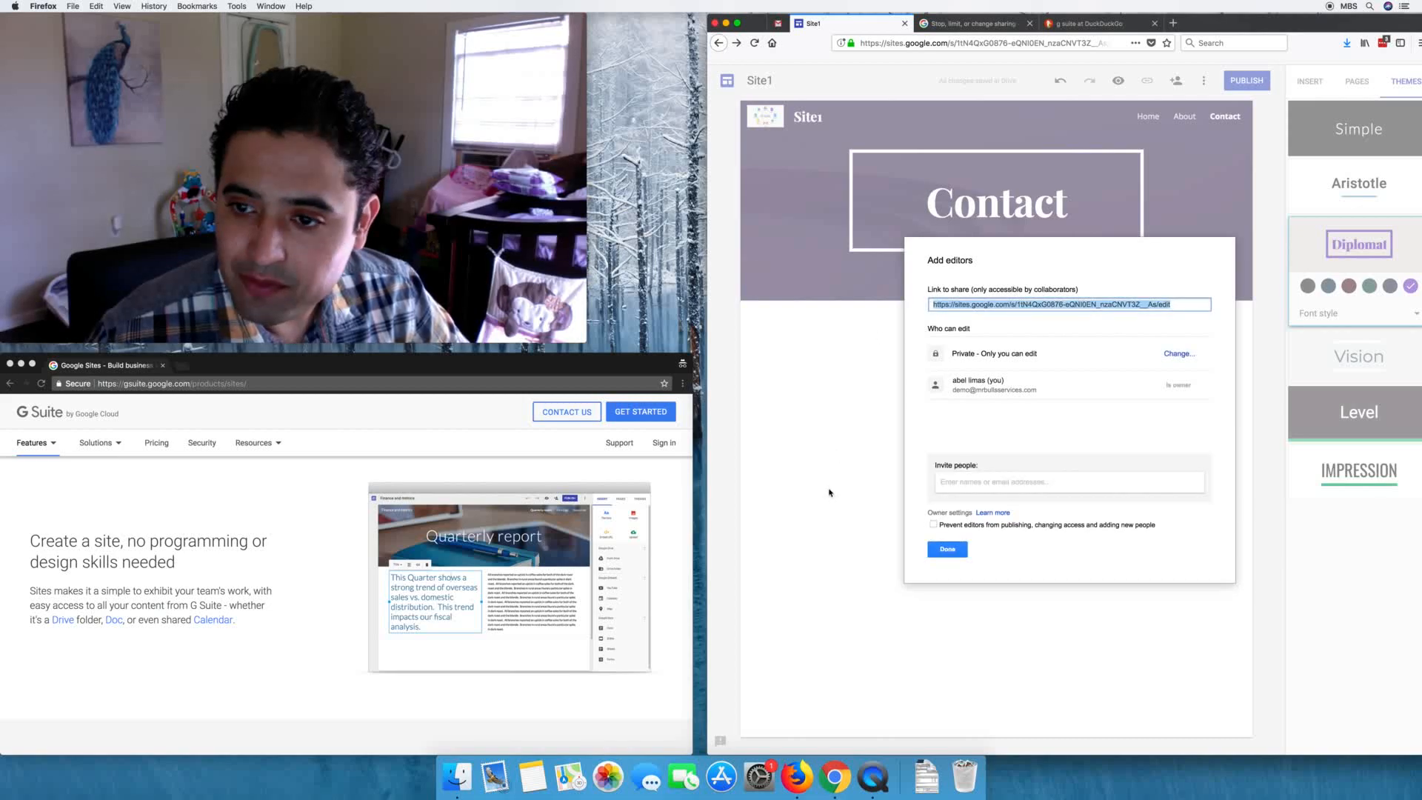
# Step: Review the site's link sharing options, save with Off - Specific people selected and close the Add editors dialog
pyautogui.click(1177, 353)
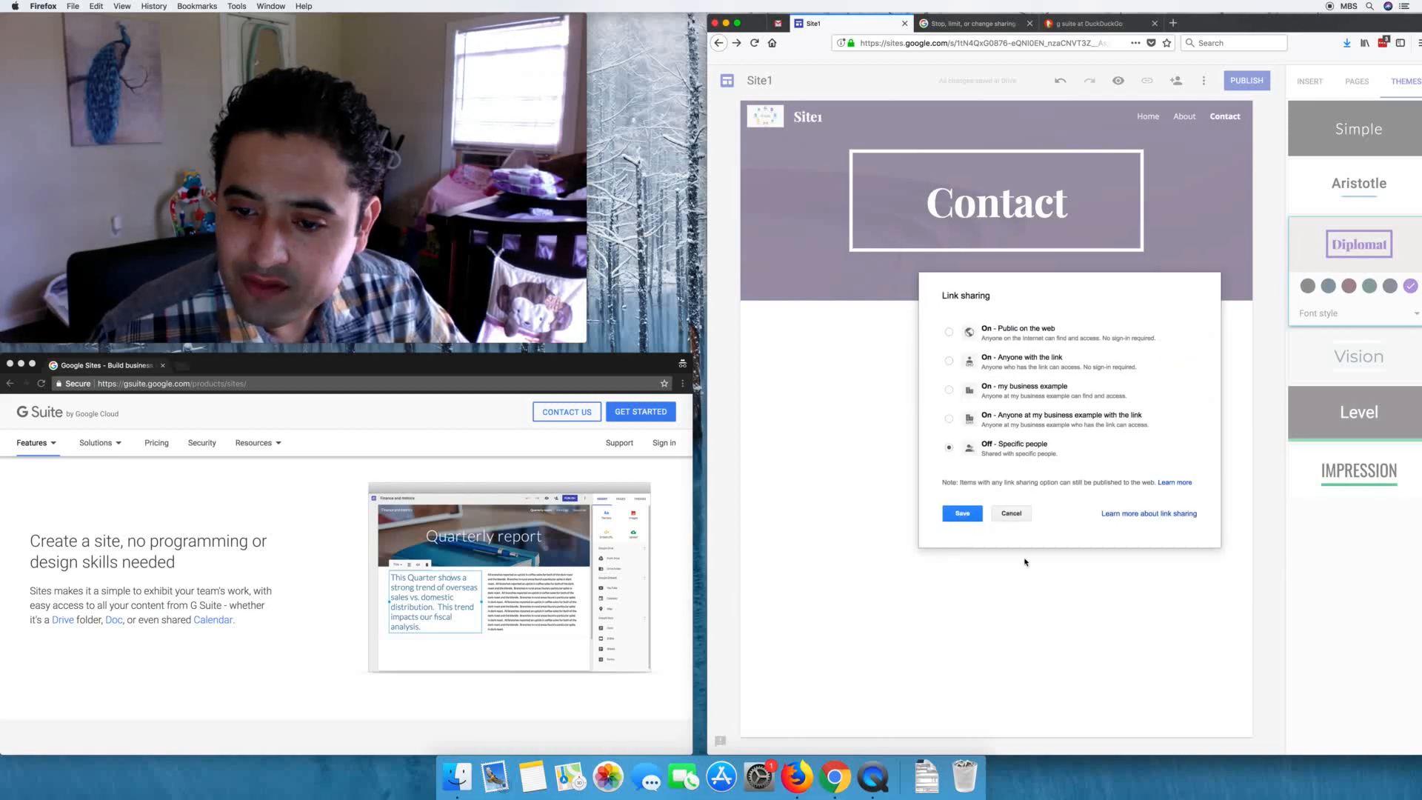
pyautogui.click(945, 518)
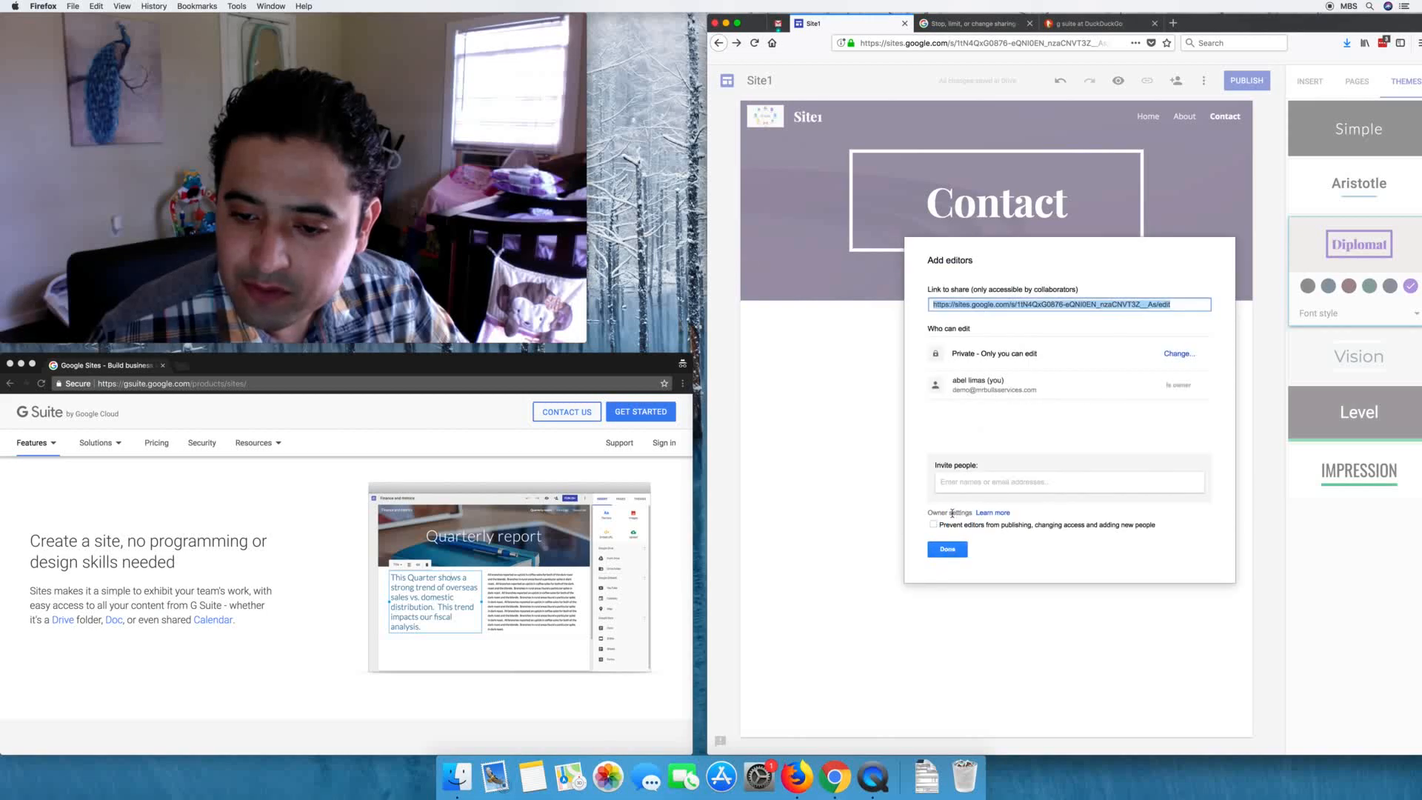
pyautogui.click(774, 426)
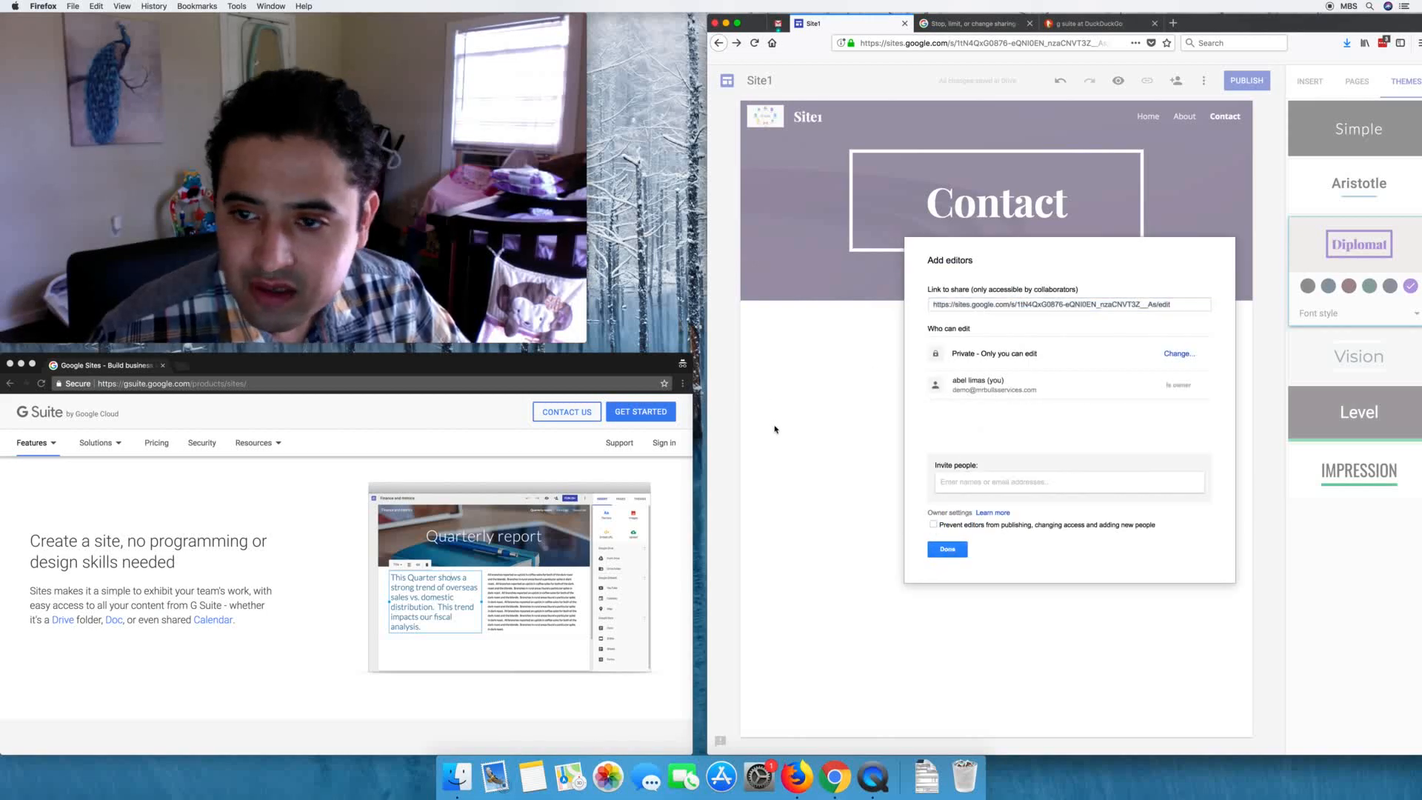
pyautogui.click(940, 548)
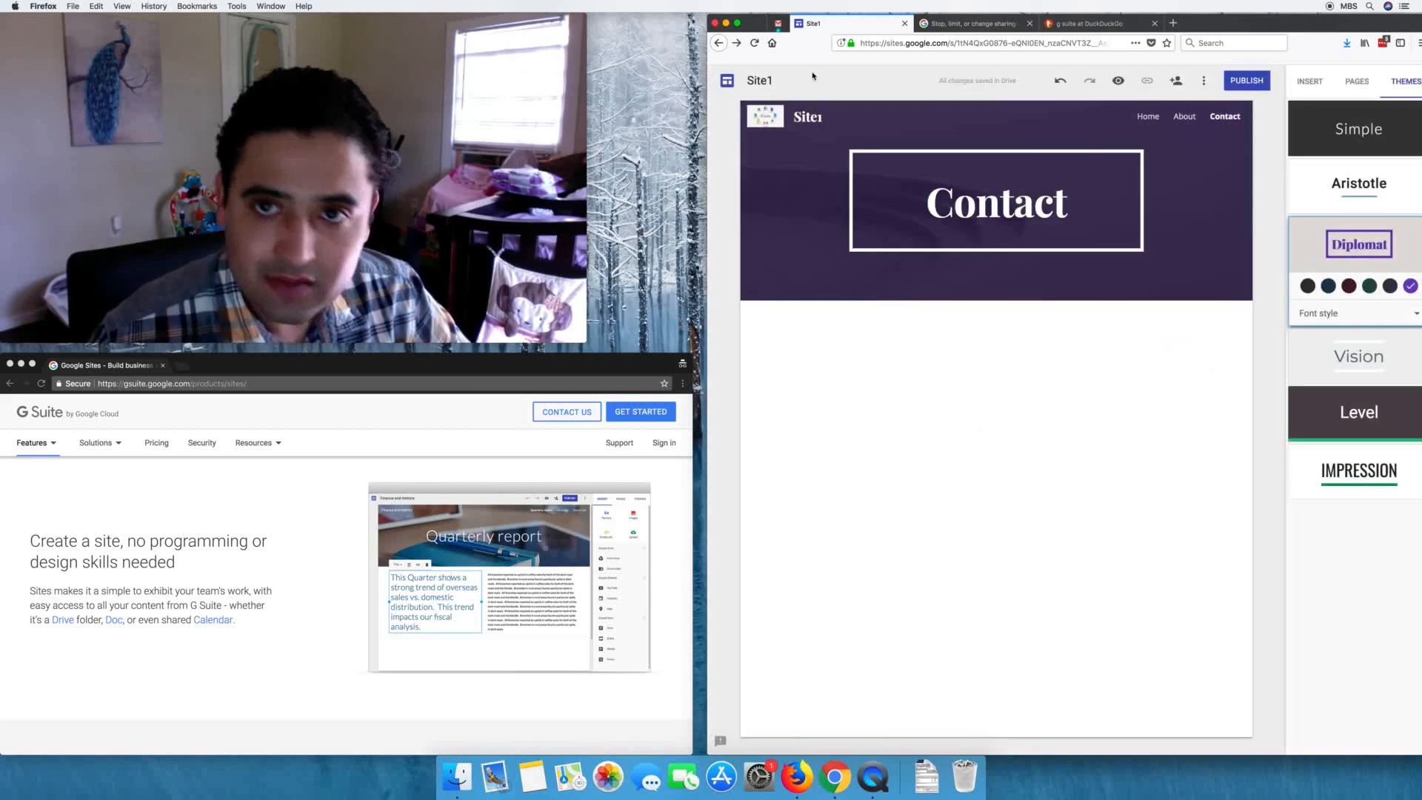
# Step: Switch to Gmail, open the Site1 invitation e-mail, open the site from it and compare the open mail and site tabs
pyautogui.click(777, 23)
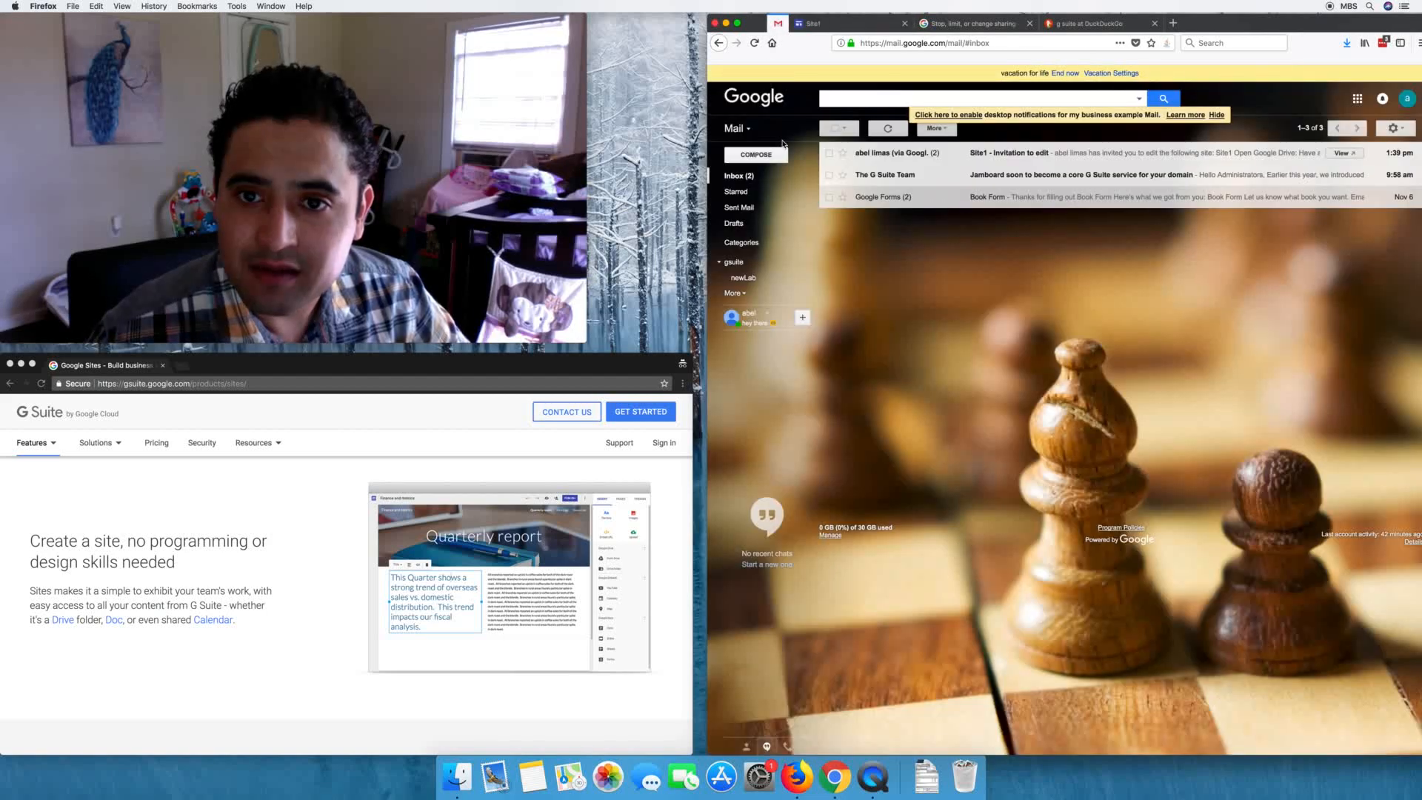
pyautogui.click(894, 153)
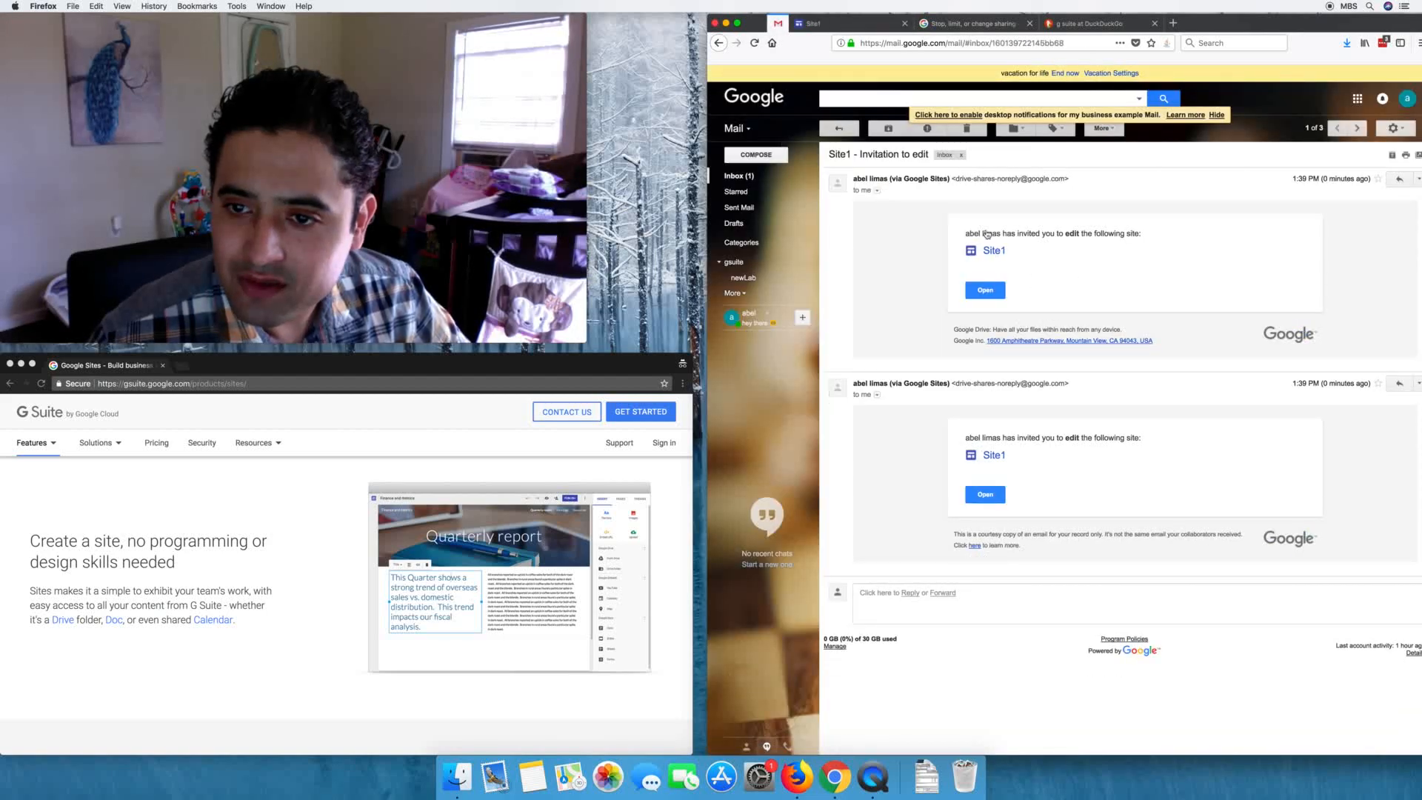
pyautogui.click(984, 291)
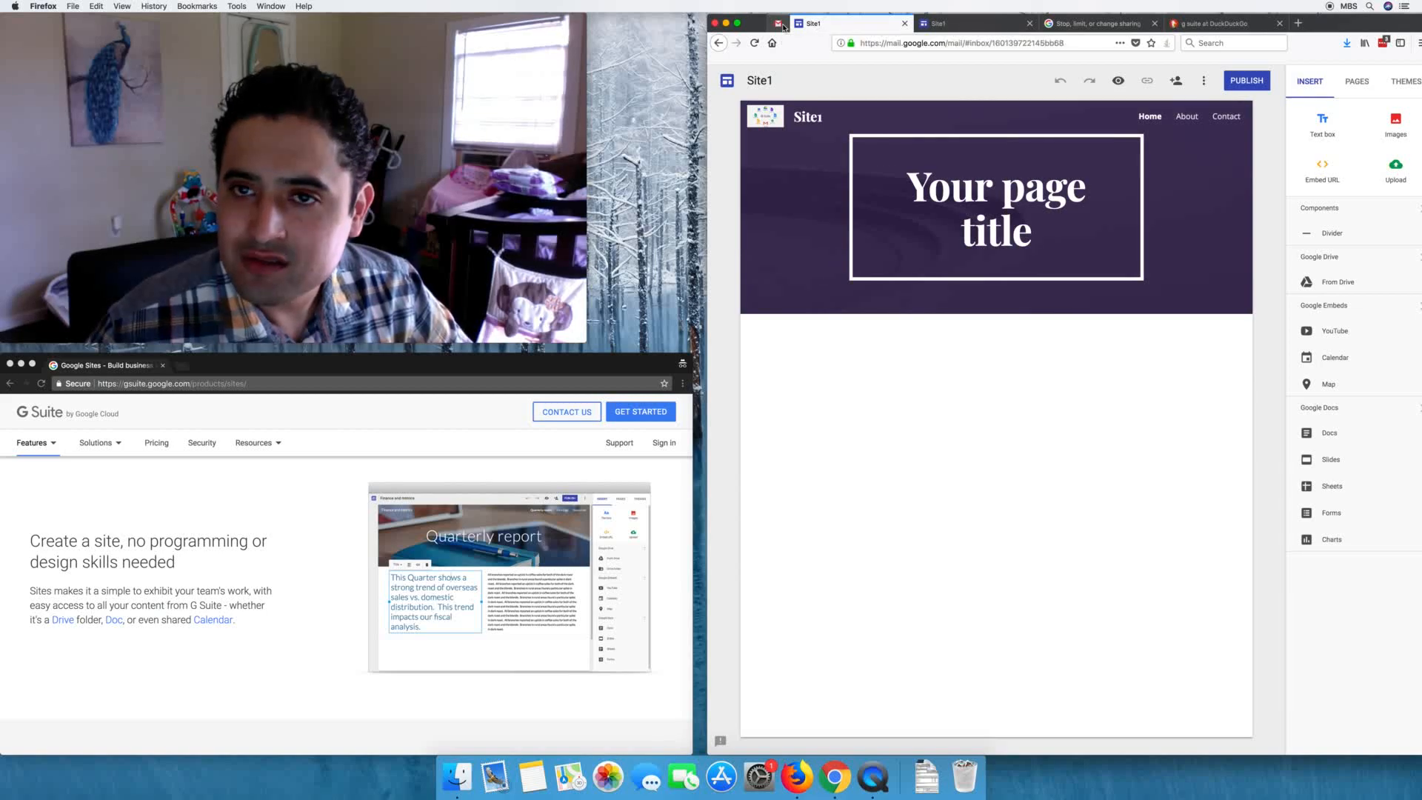
pyautogui.click(779, 24)
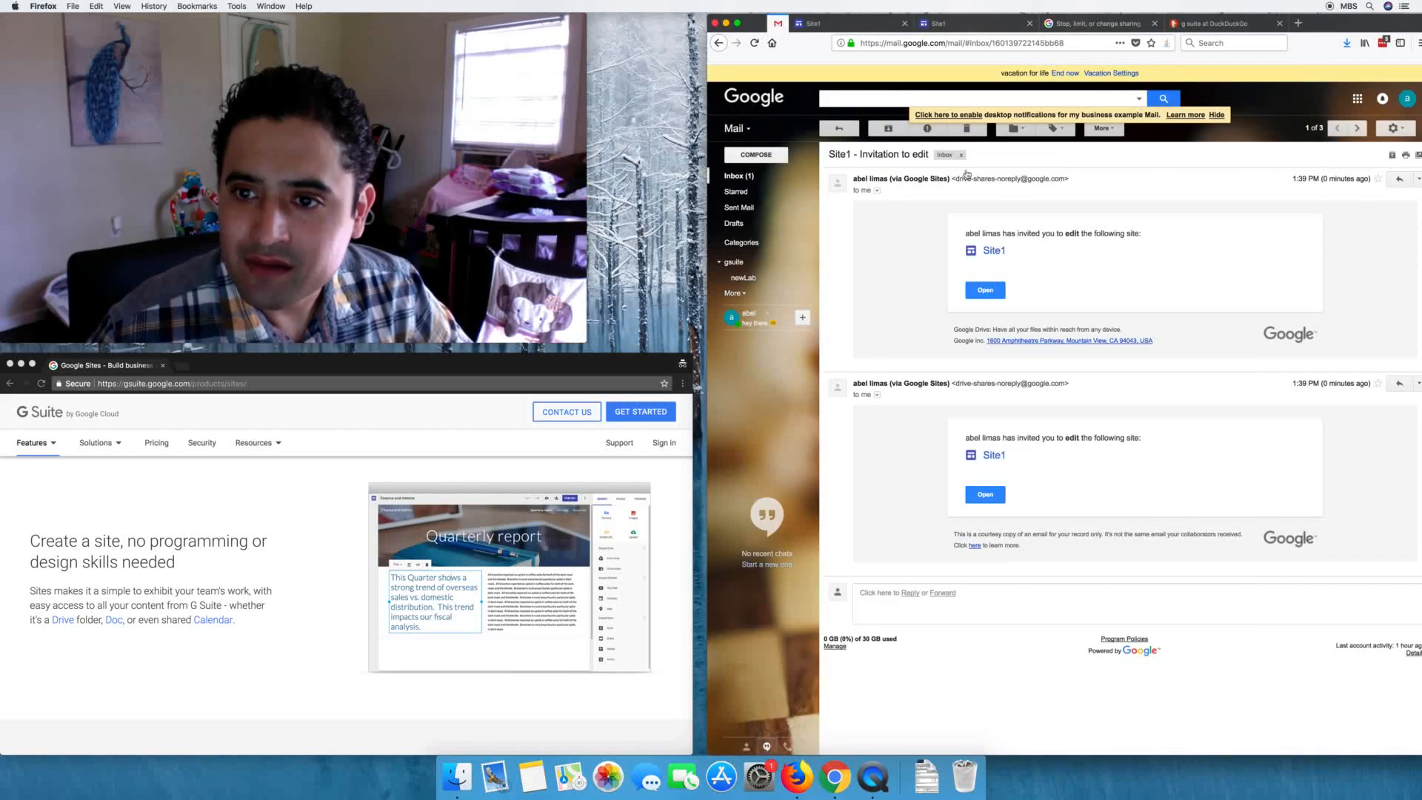
pyautogui.click(823, 24)
pyautogui.click(948, 25)
pyautogui.click(805, 26)
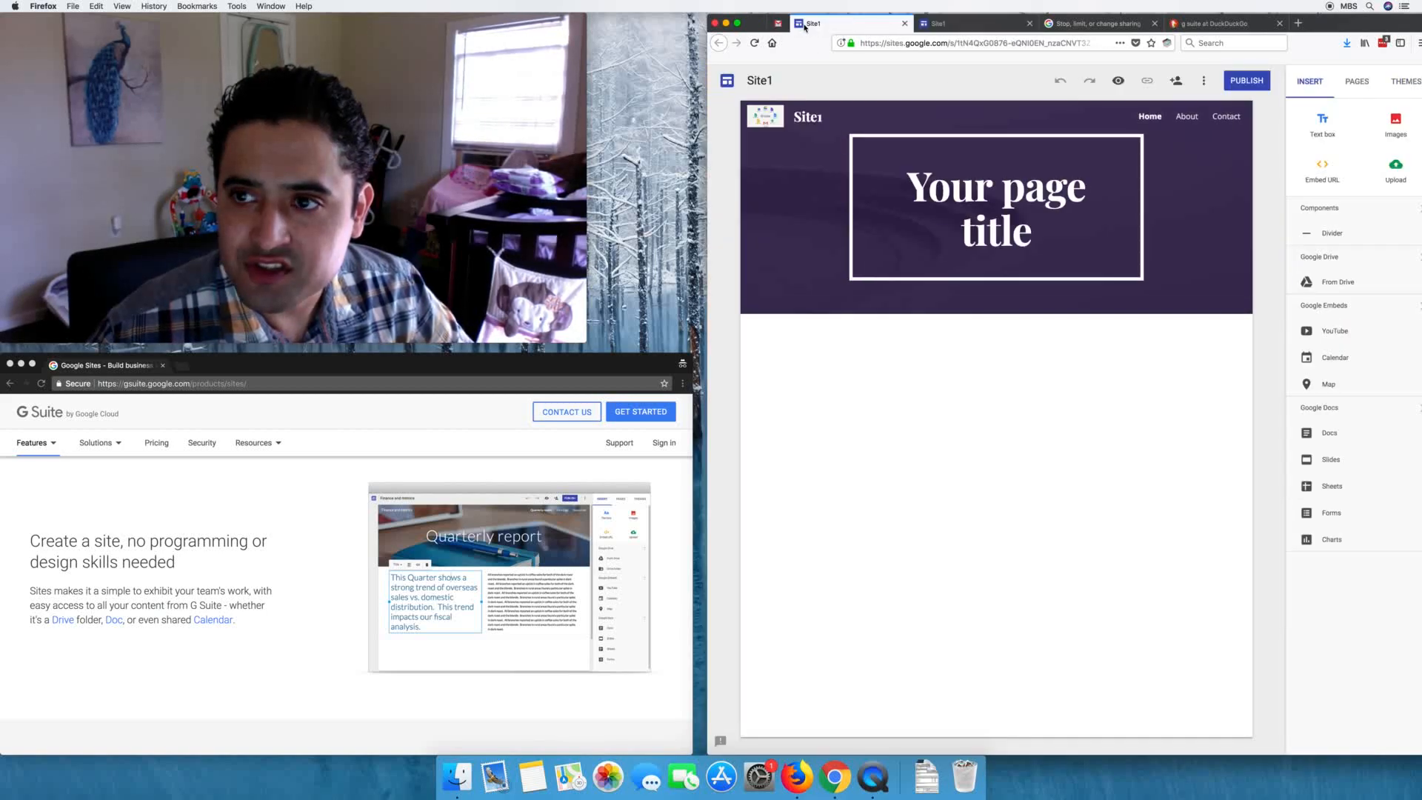
# Step: Copy the collaborator link from the Add editors dialog and open it in a new incognito tab in Chrome
pyautogui.click(1204, 80)
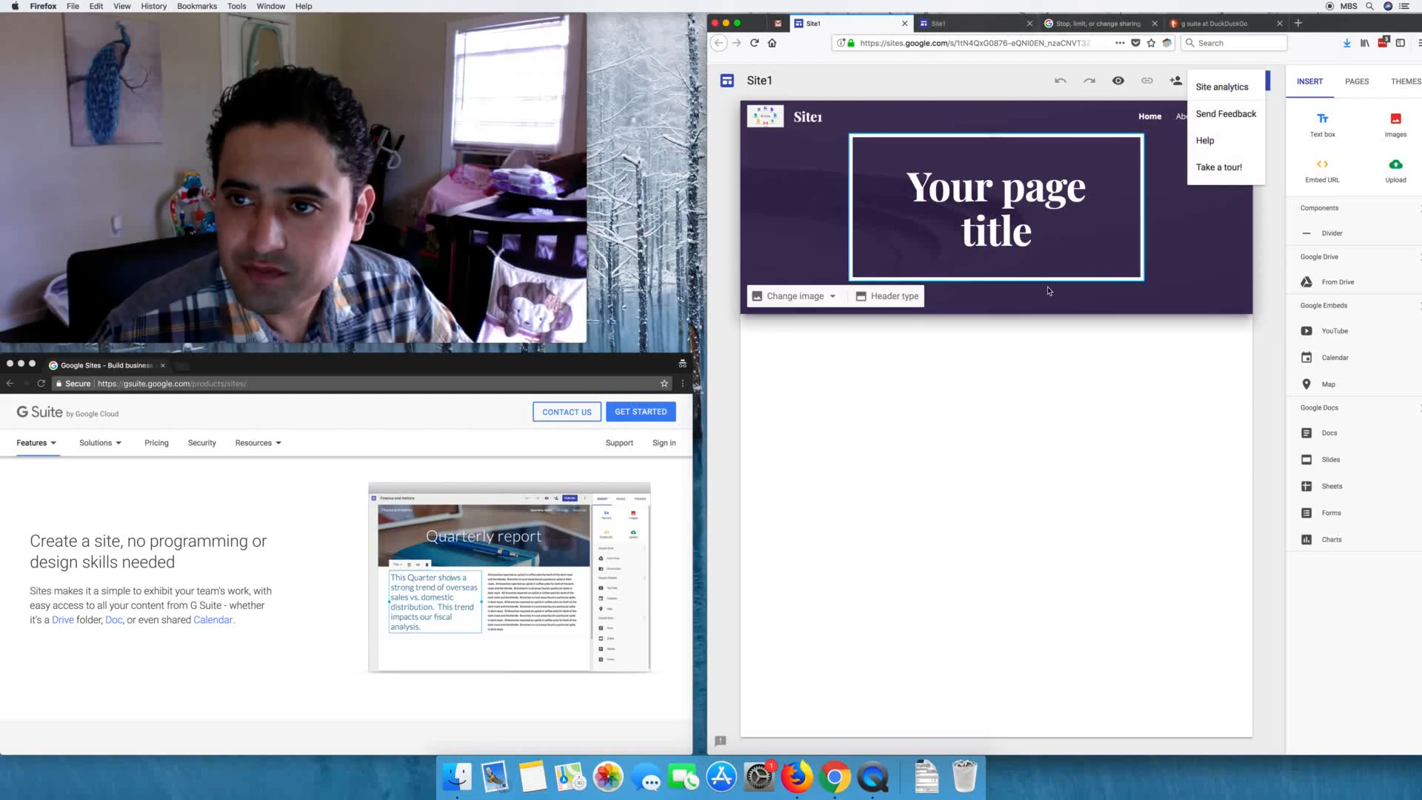
pyautogui.click(1175, 80)
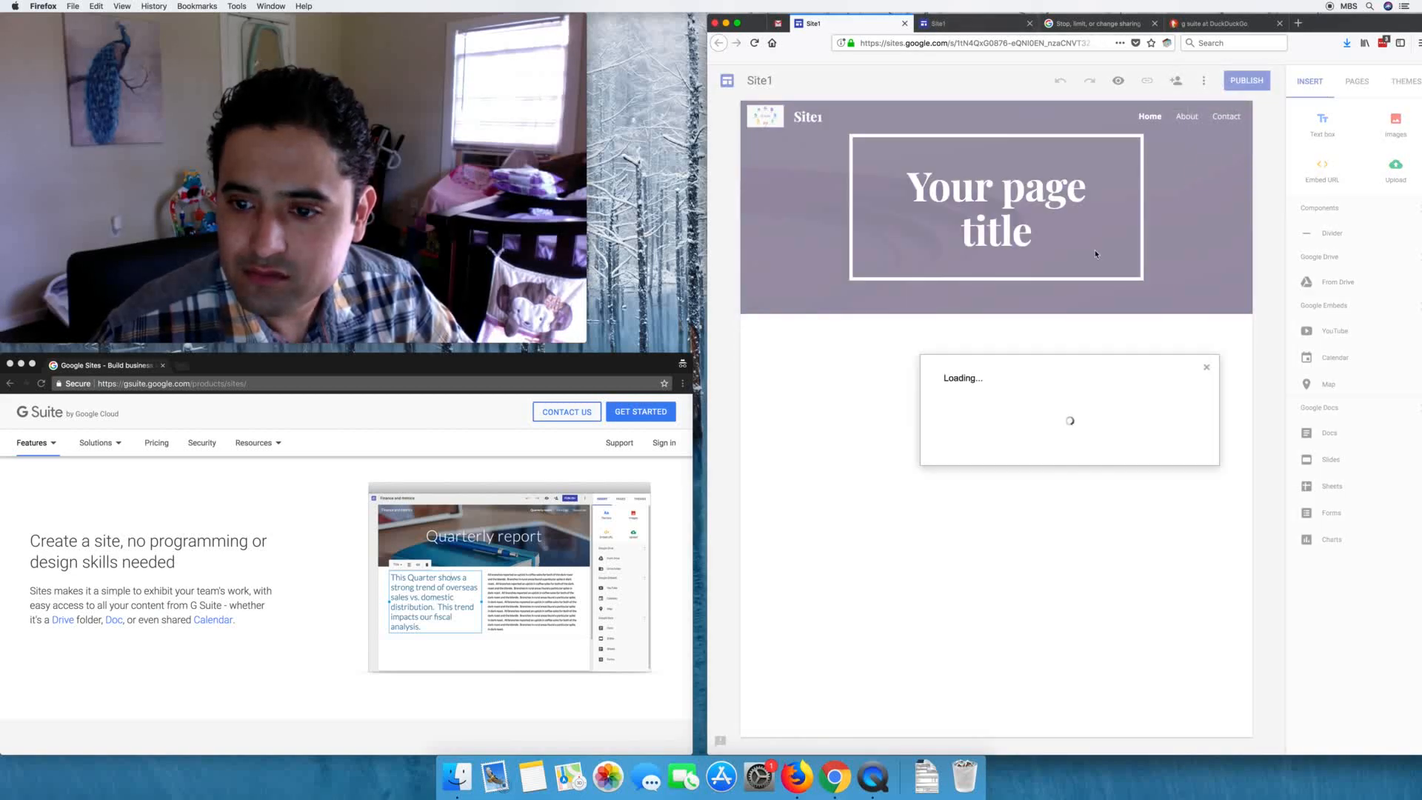
pyautogui.rightClick(1006, 303)
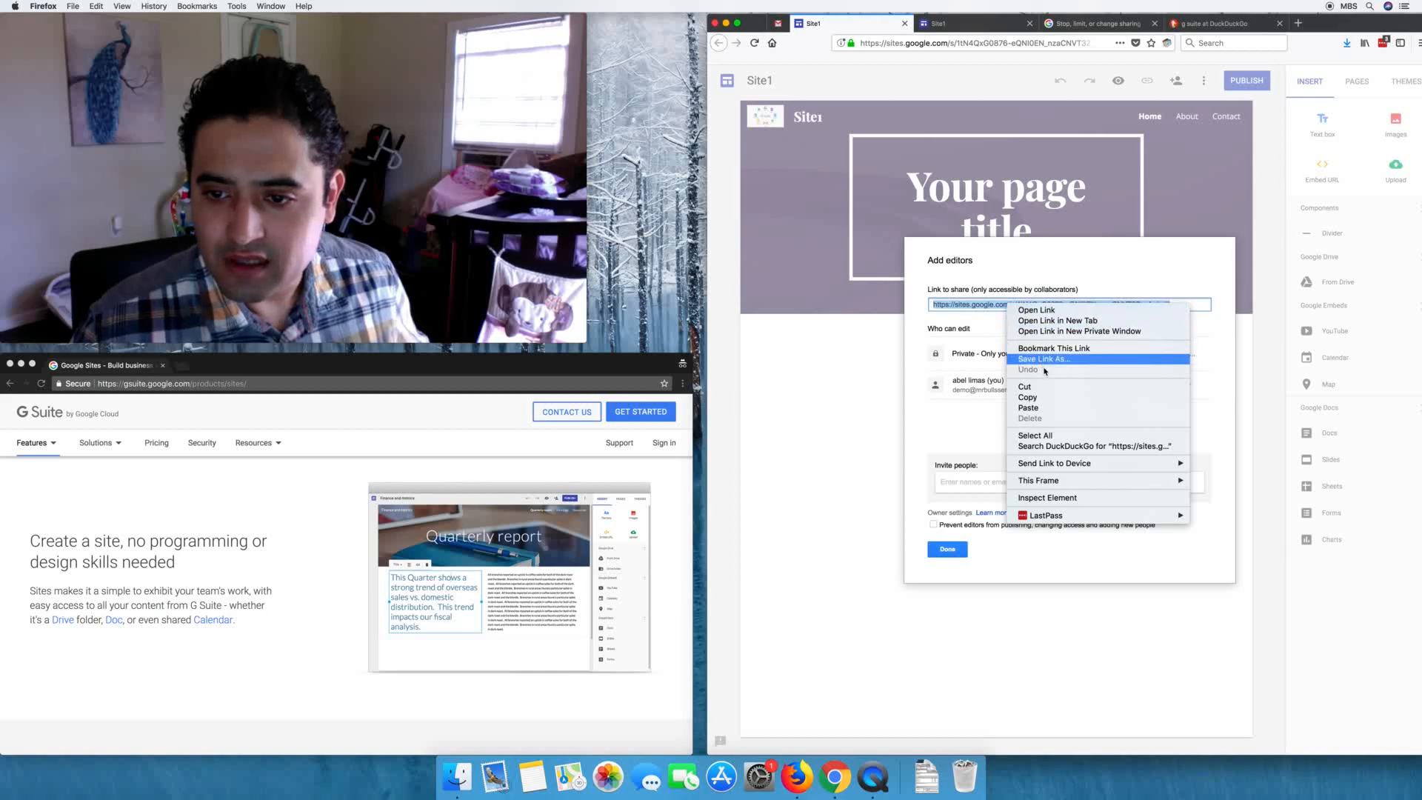
pyautogui.click(1030, 399)
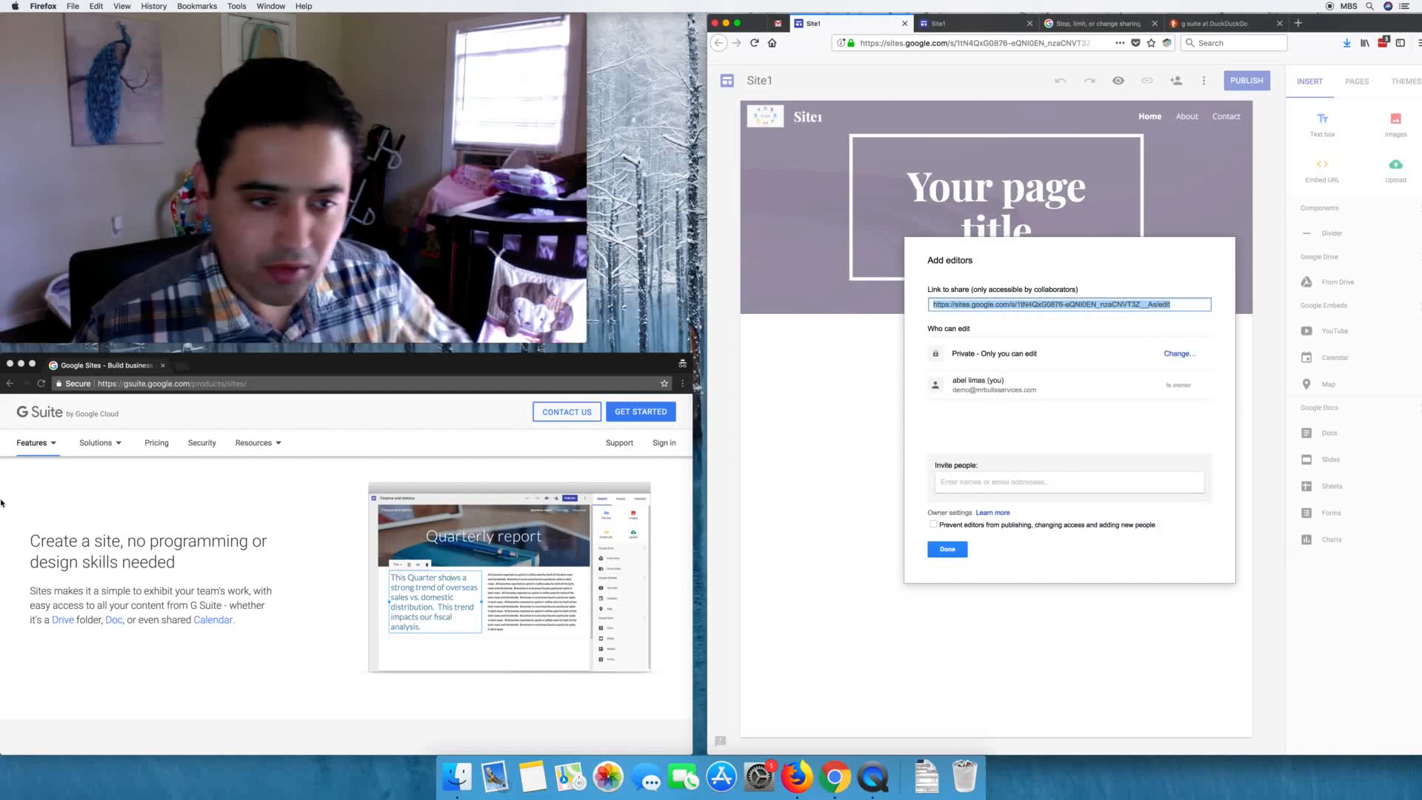
pyautogui.click(188, 372)
pyautogui.click(188, 370)
pyautogui.press('cmd+v')
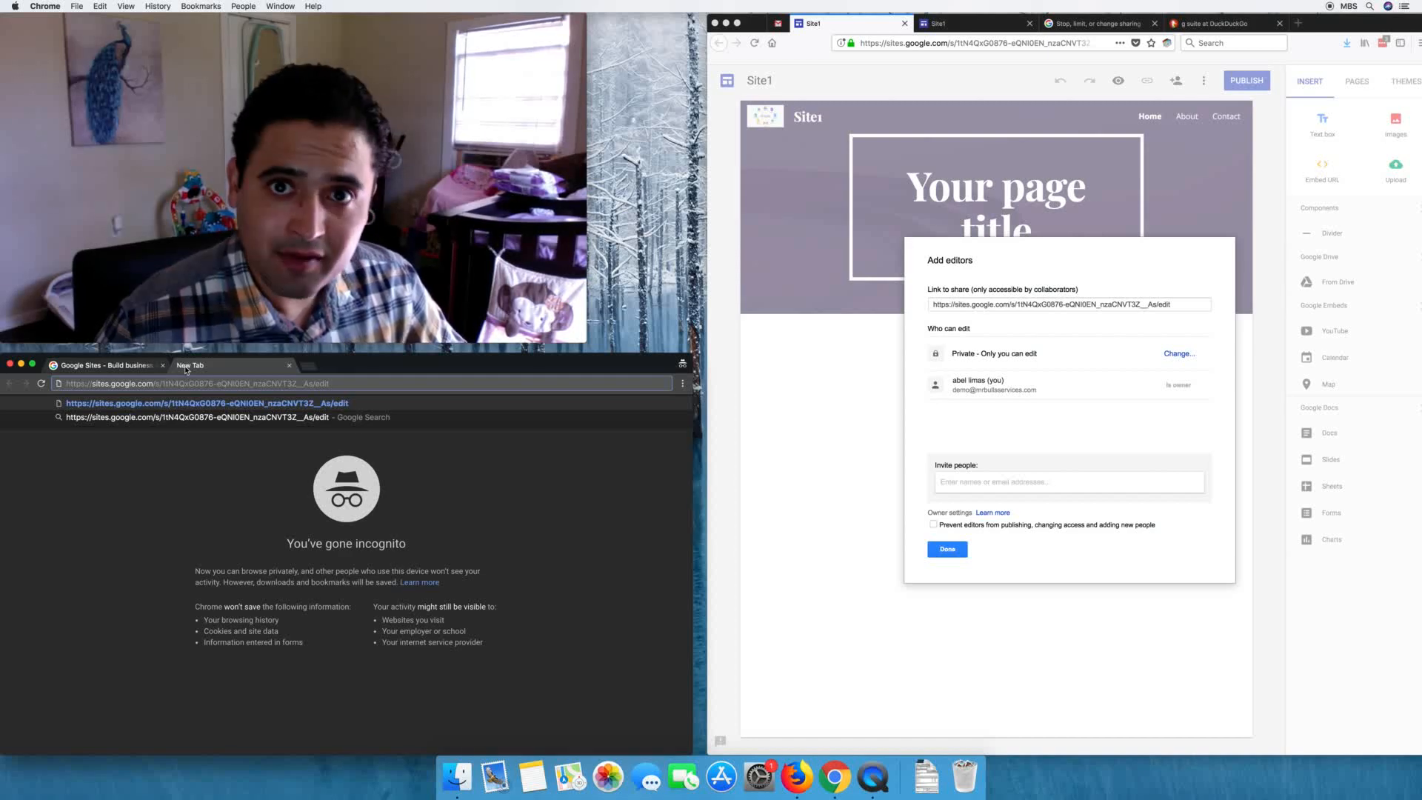
pyautogui.press('Return')
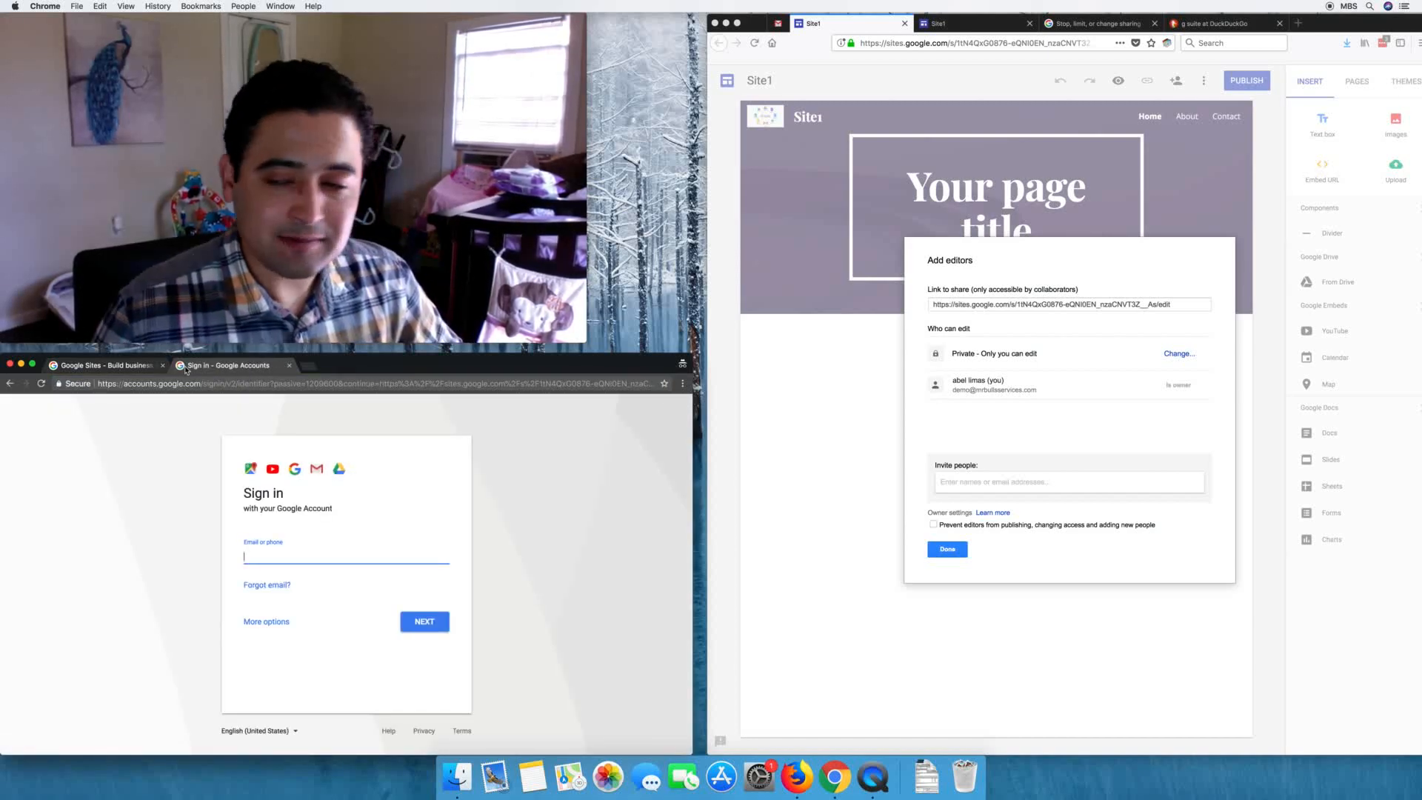
# Step: Check the link sharing choices against the Google sign-in page and save the setting as Off - Specific people
pyautogui.click(1190, 354)
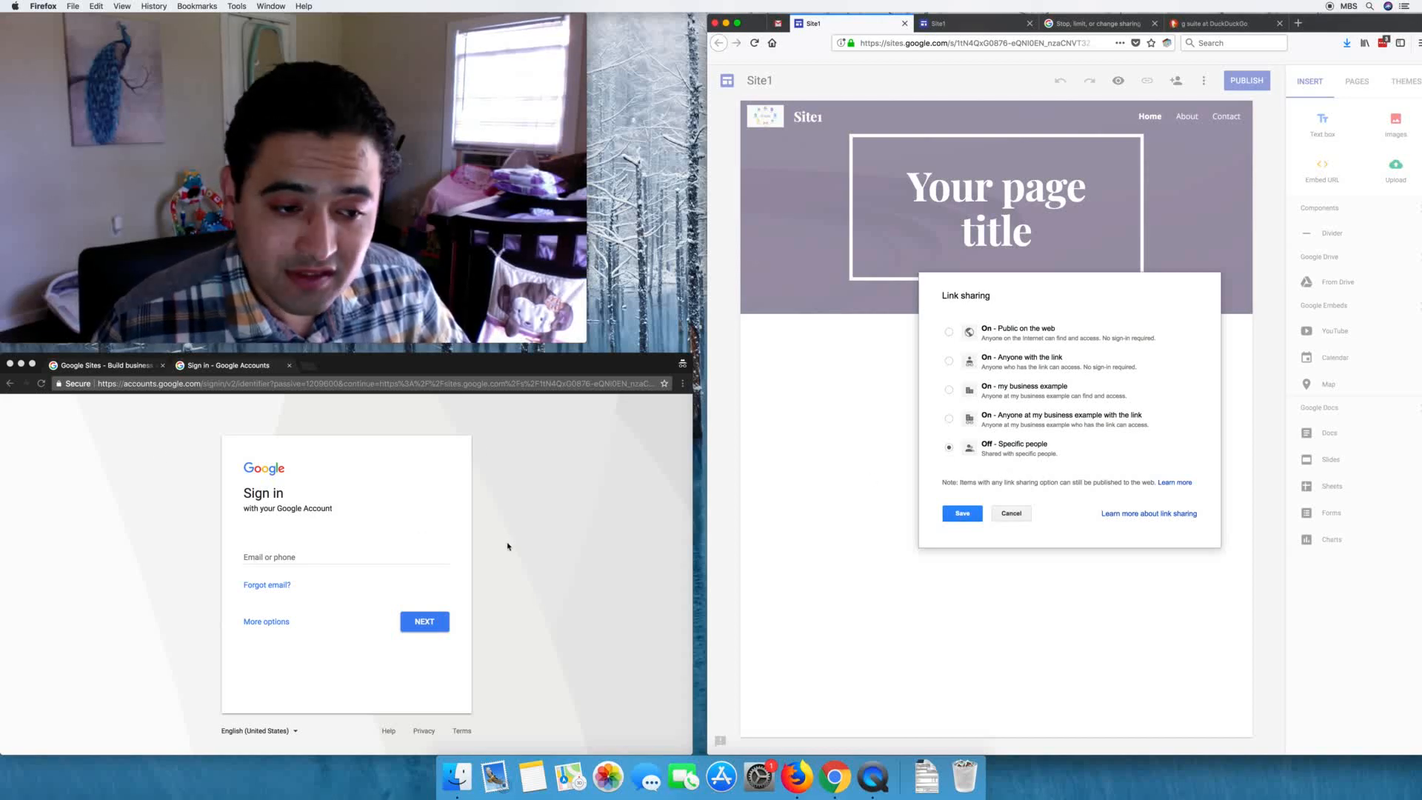
pyautogui.click(305, 561)
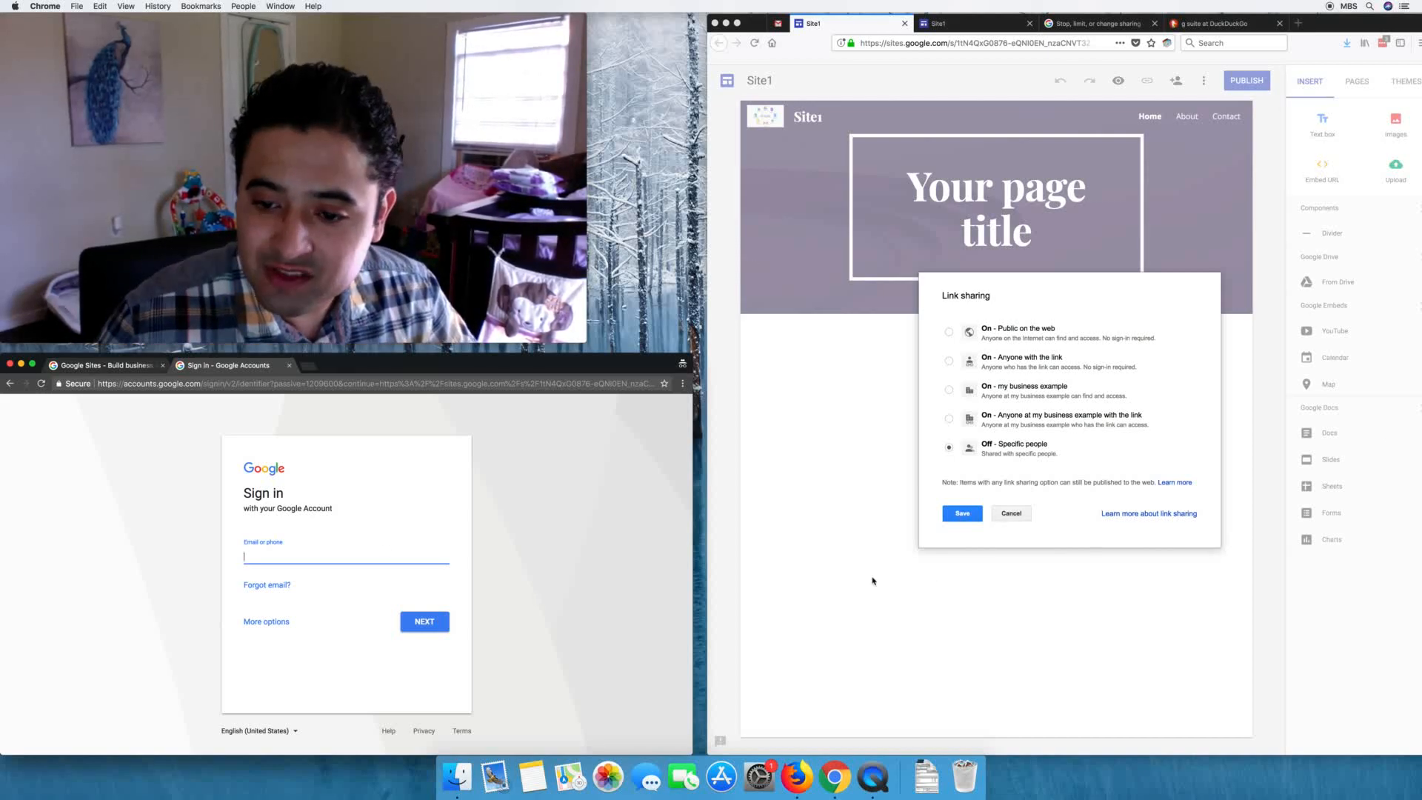
pyautogui.click(956, 513)
pyautogui.click(955, 514)
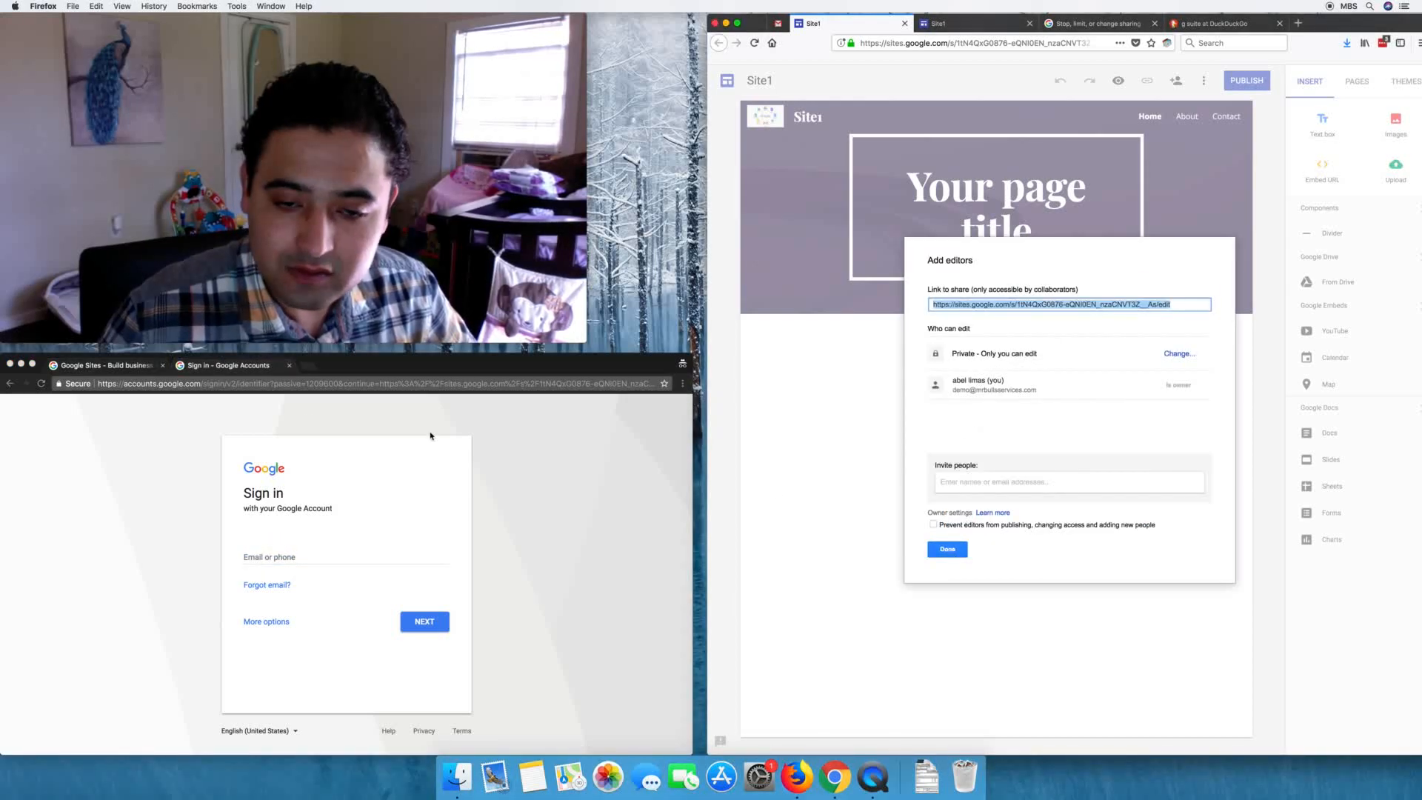
# Step: Close the incognito sign-in tab in Chrome and finish the Add editors dialog in the site editor
pyautogui.click(288, 398)
pyautogui.click(126, 365)
pyautogui.click(289, 365)
pyautogui.click(950, 549)
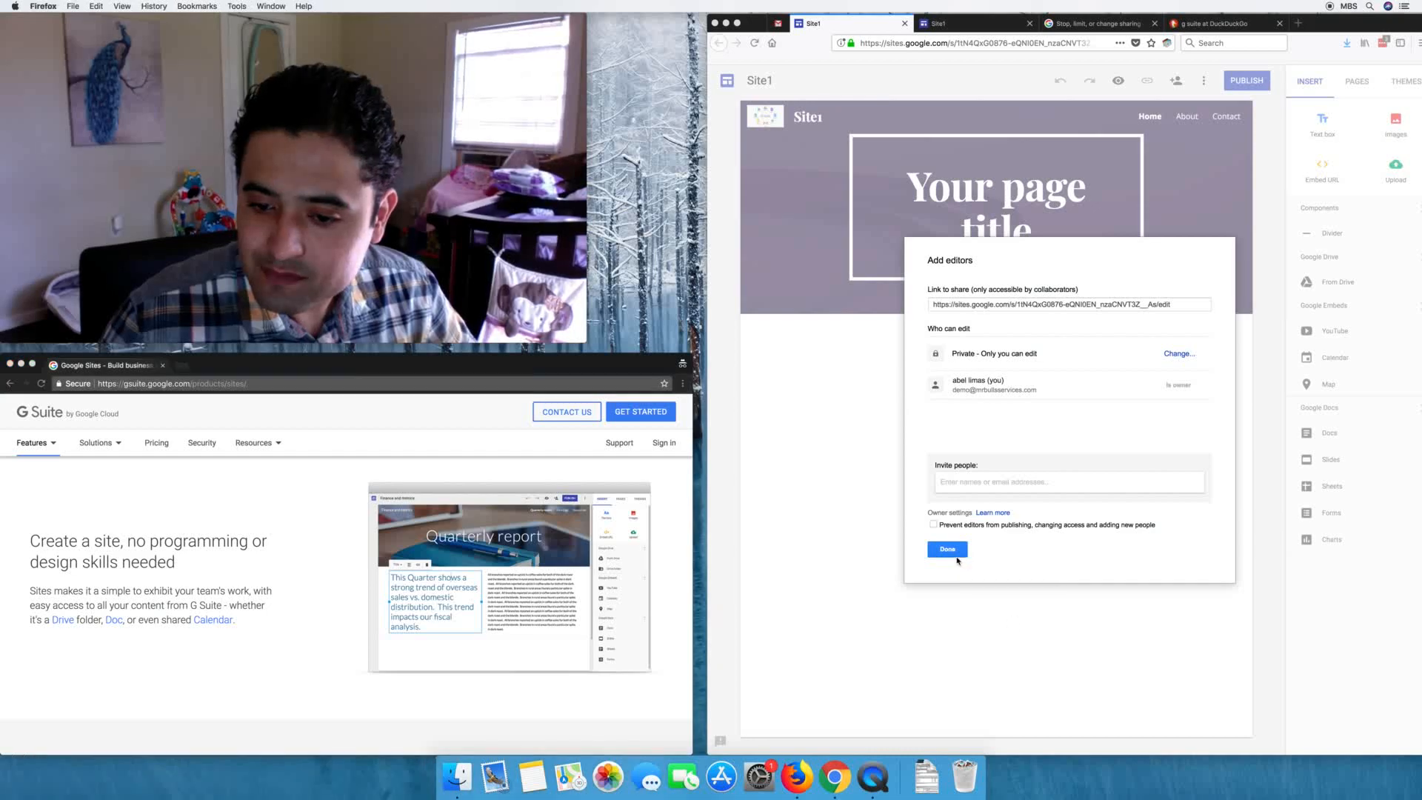
pyautogui.click(950, 550)
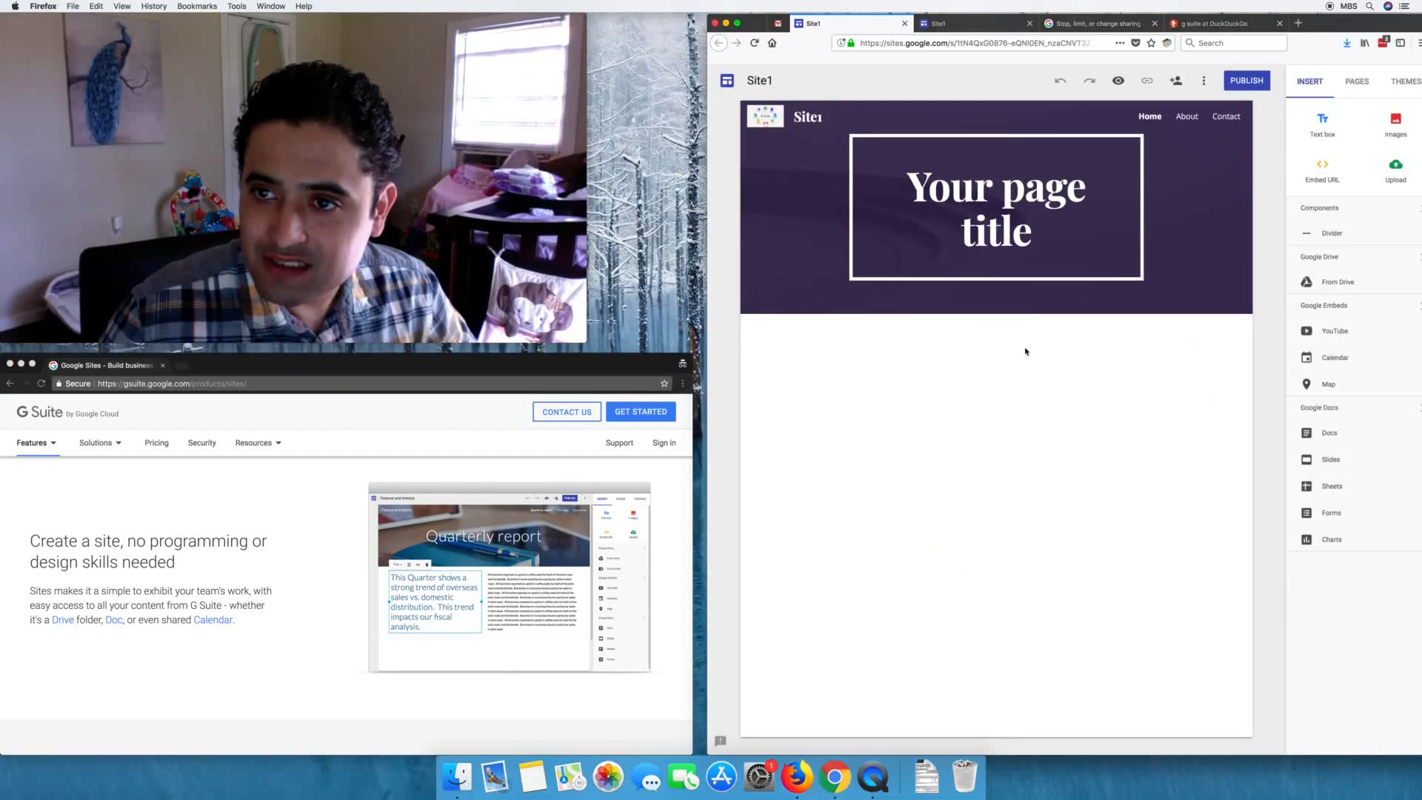
# Step: View the Site analytics dialog, cancel it and look over the remaining site options
pyautogui.click(1203, 80)
pyautogui.click(1204, 88)
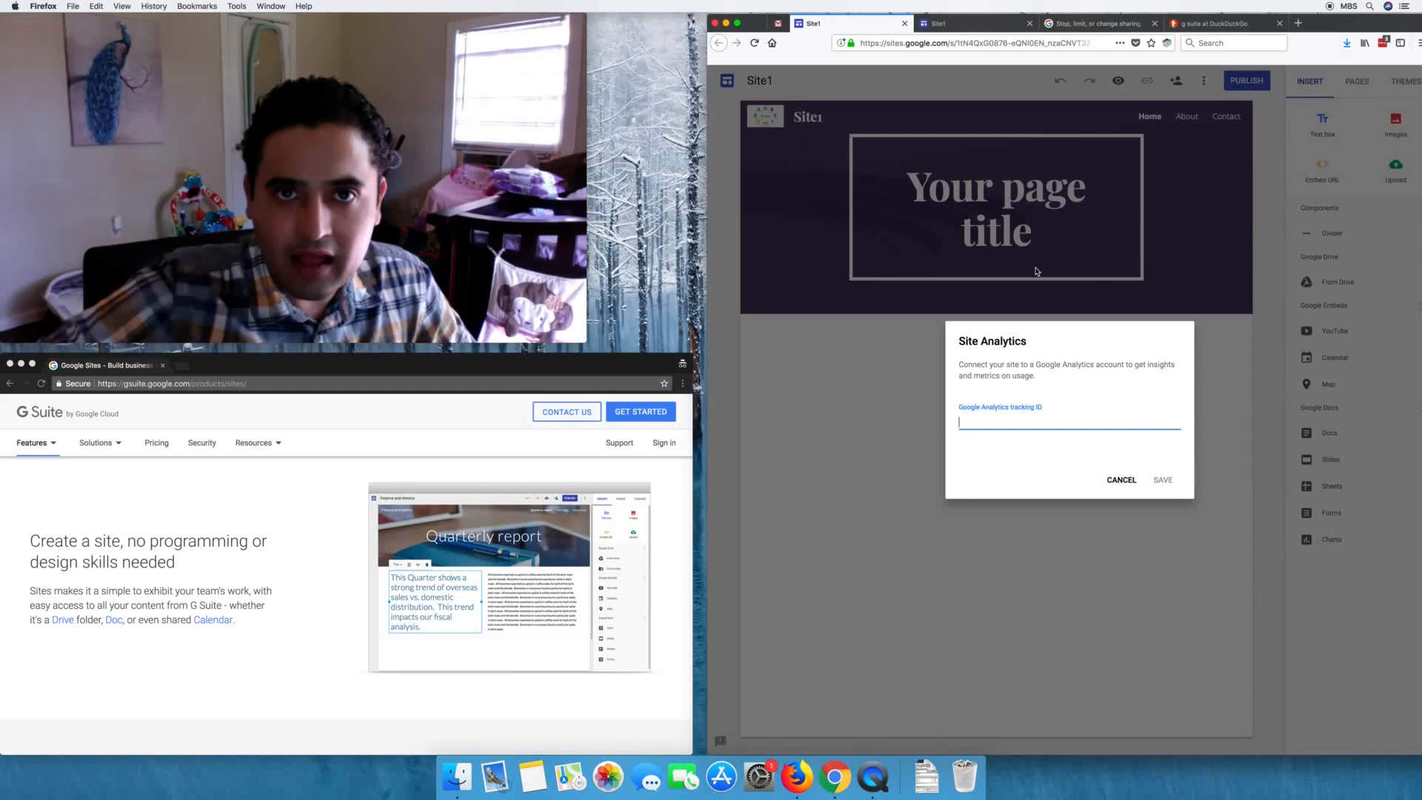
pyautogui.click(1118, 489)
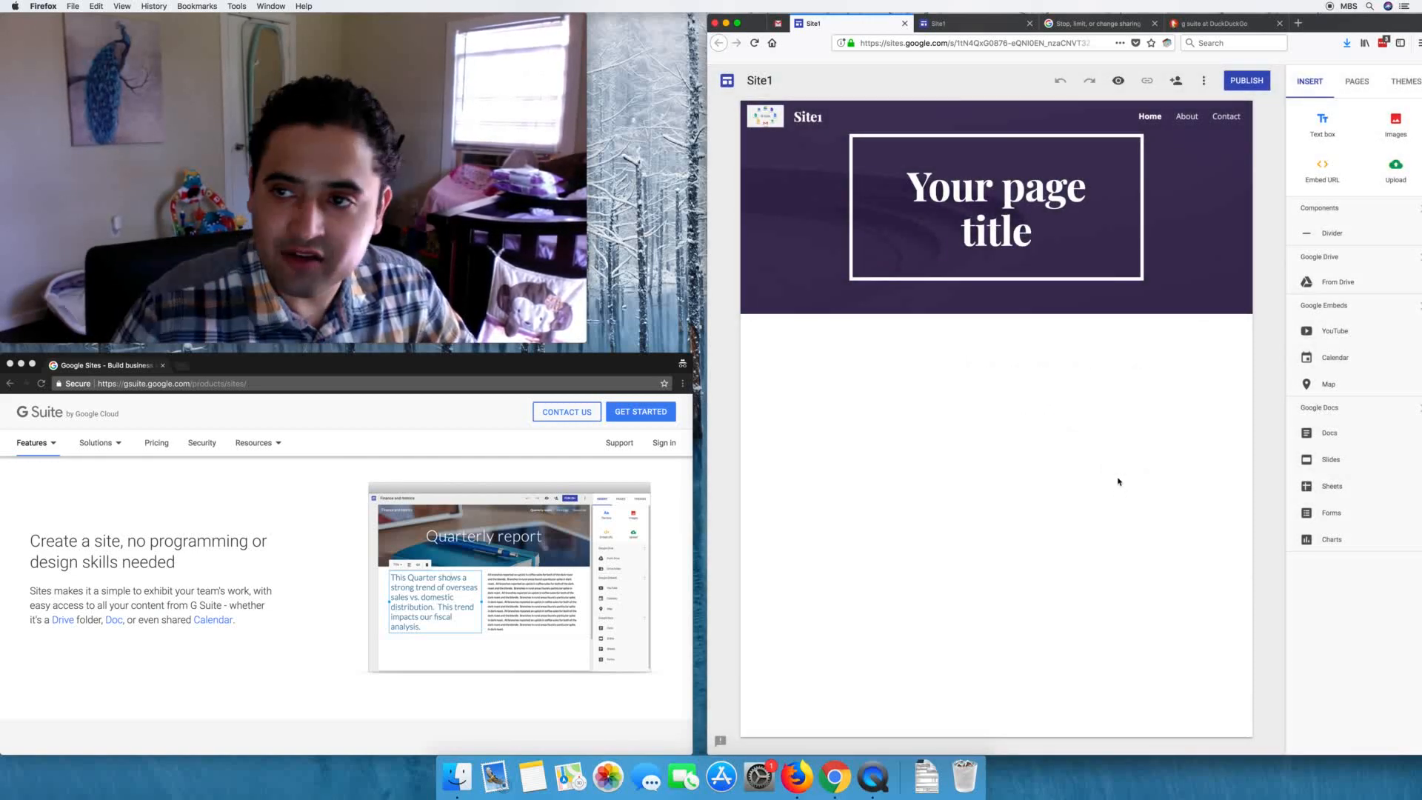
pyautogui.click(1201, 81)
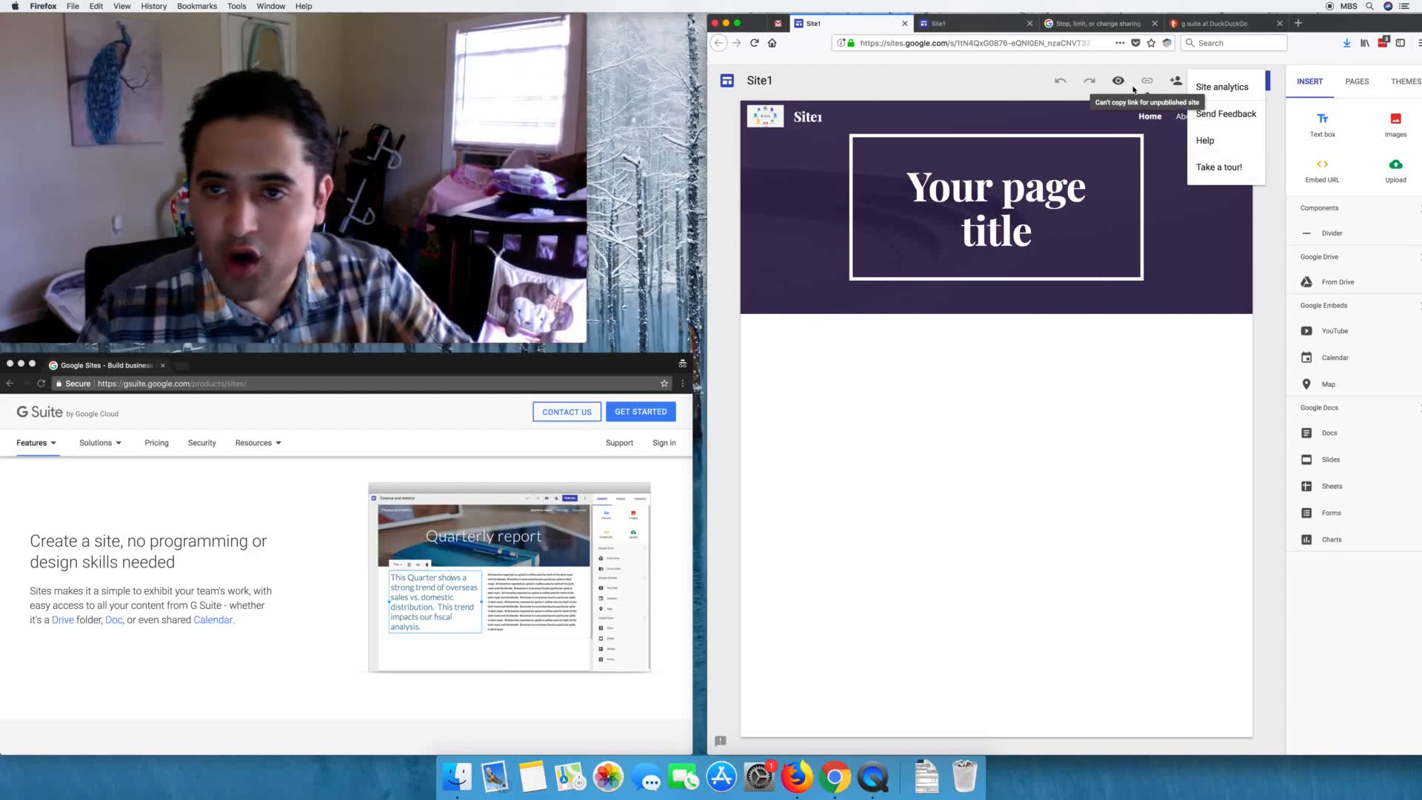
pyautogui.click(1092, 359)
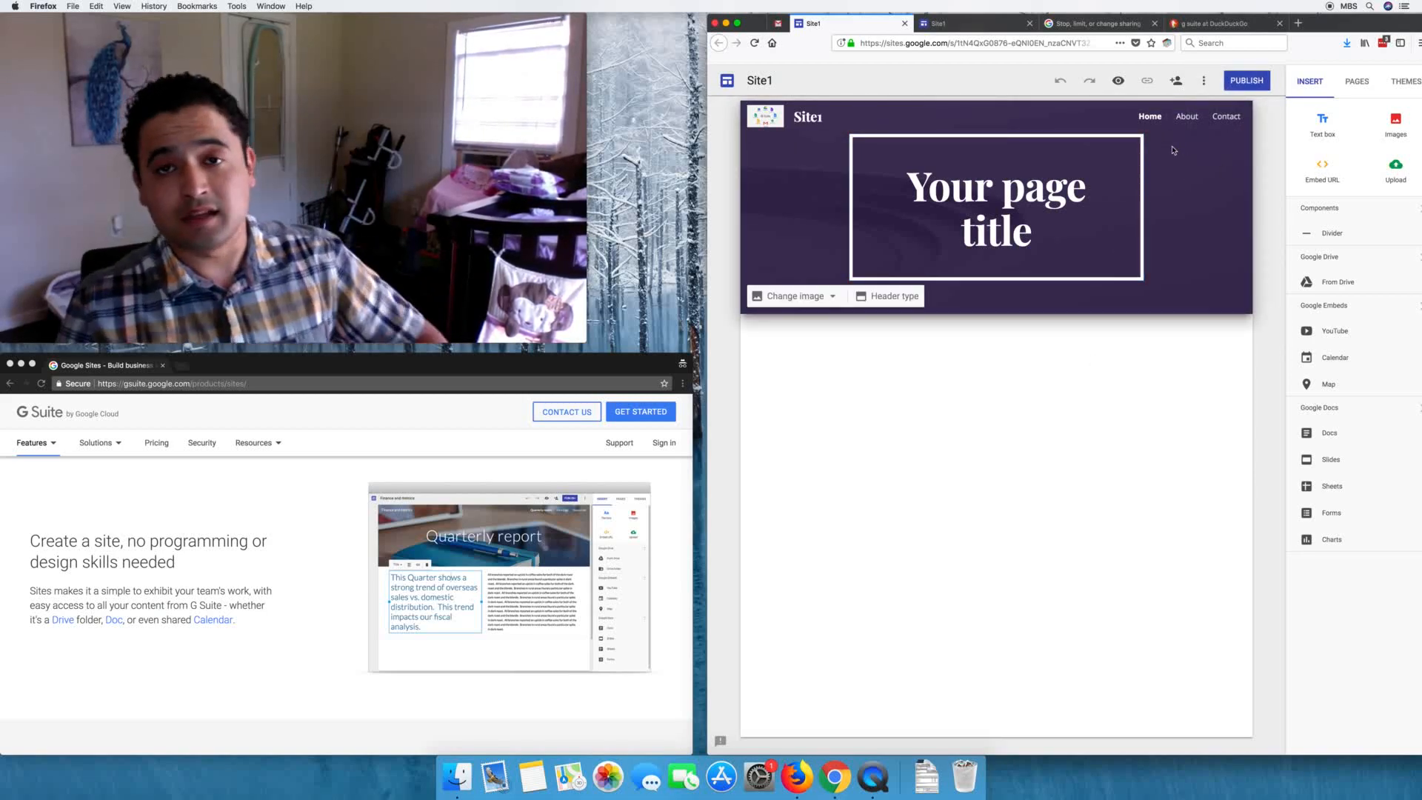
# Step: Insert an empty text box below the Home page header and delete it
pyautogui.click(1323, 119)
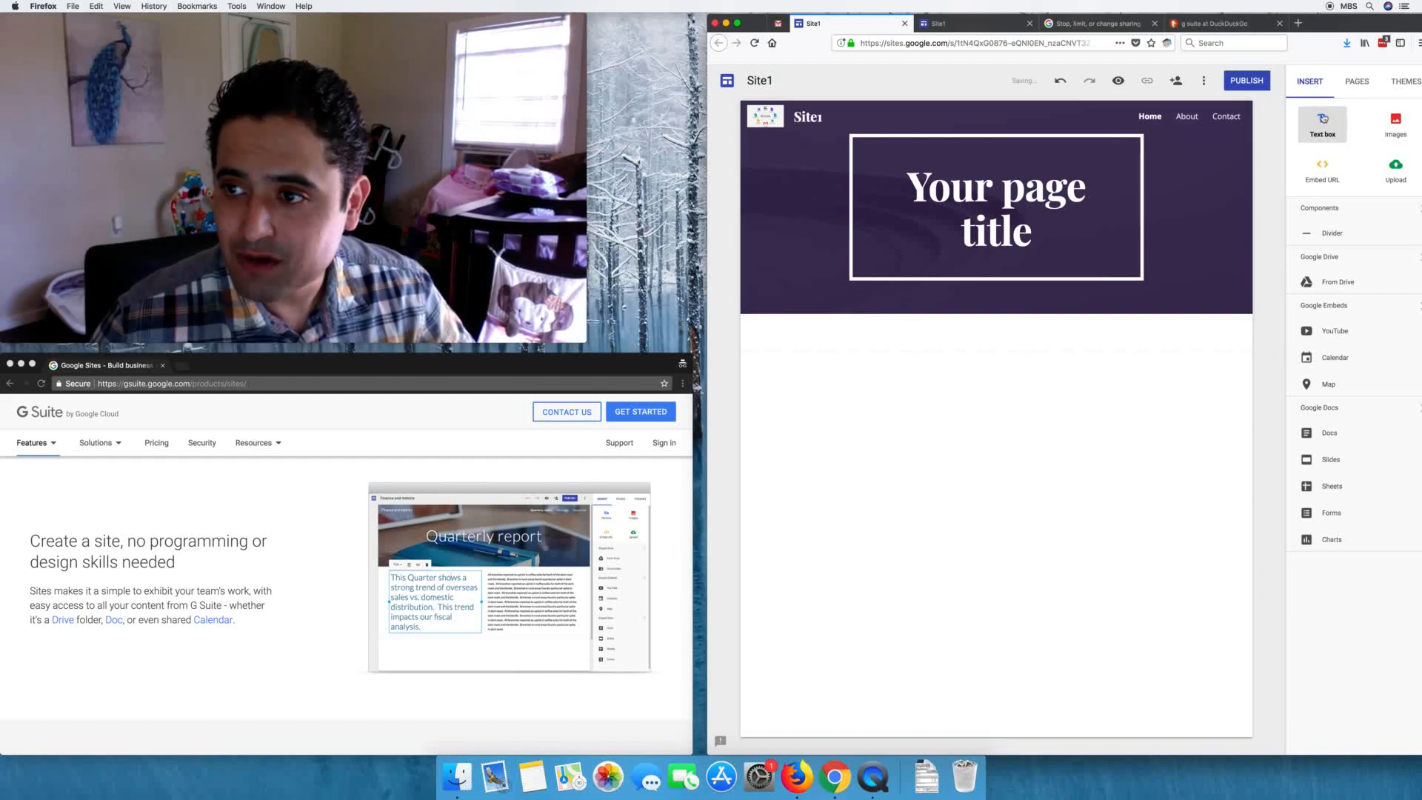
pyautogui.click(888, 407)
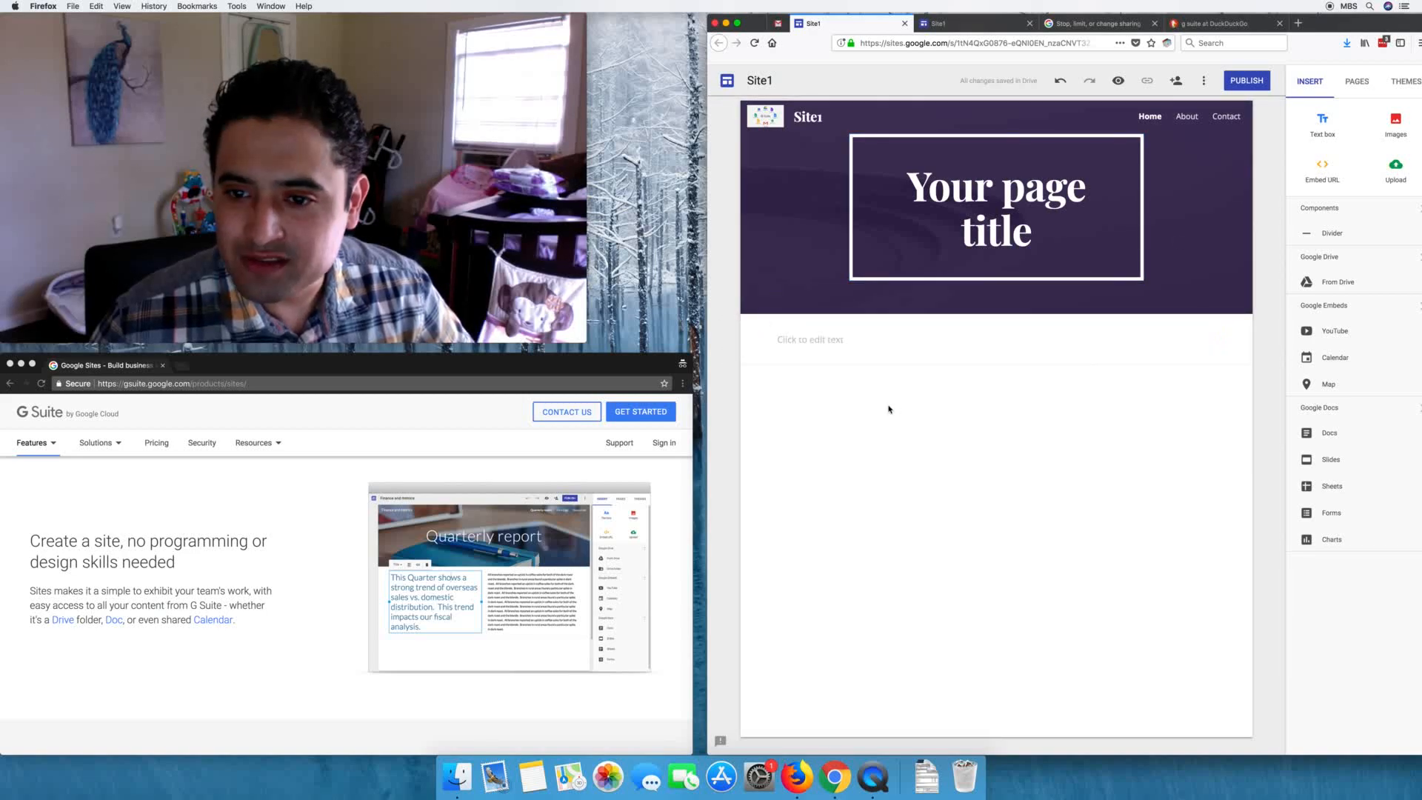
pyautogui.click(820, 340)
pyautogui.click(752, 470)
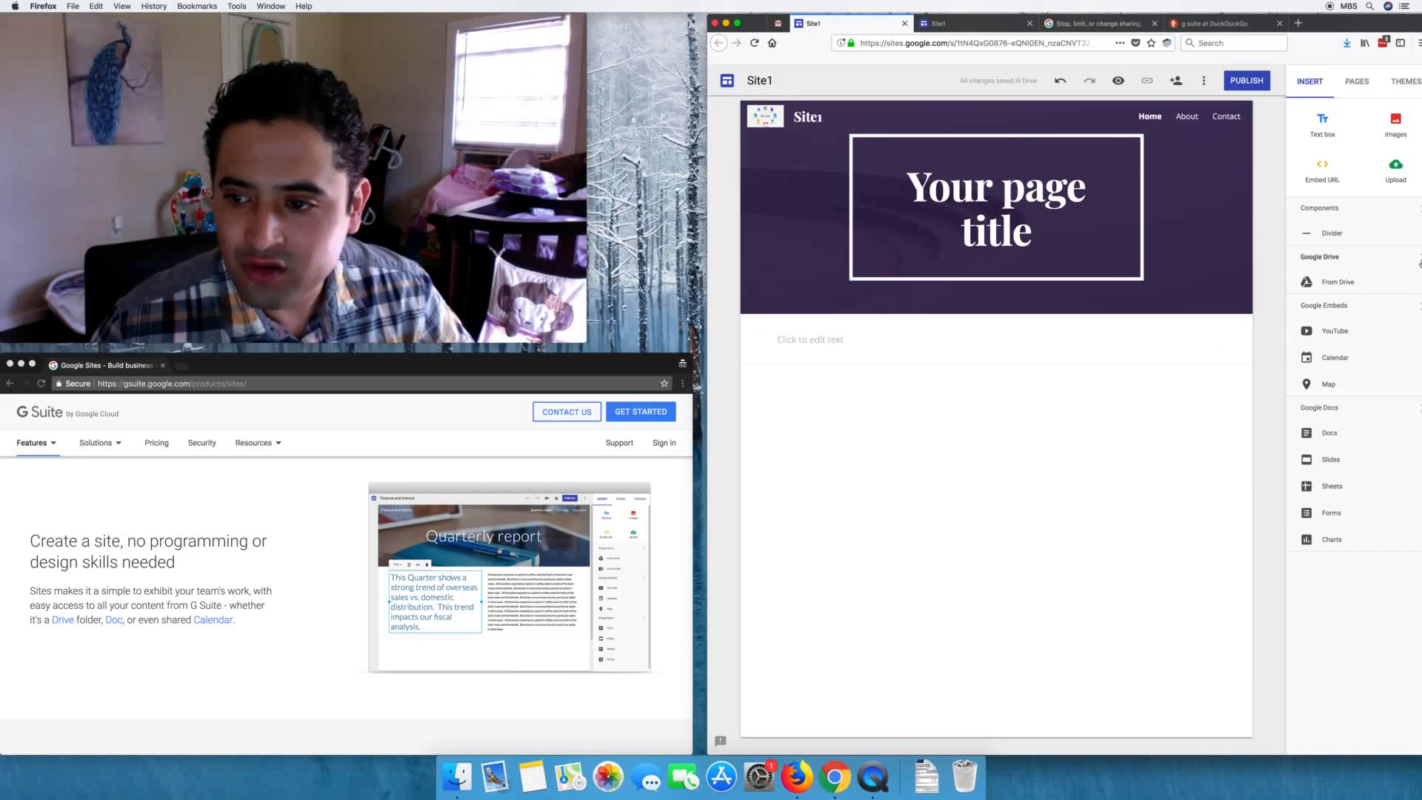
pyautogui.click(819, 331)
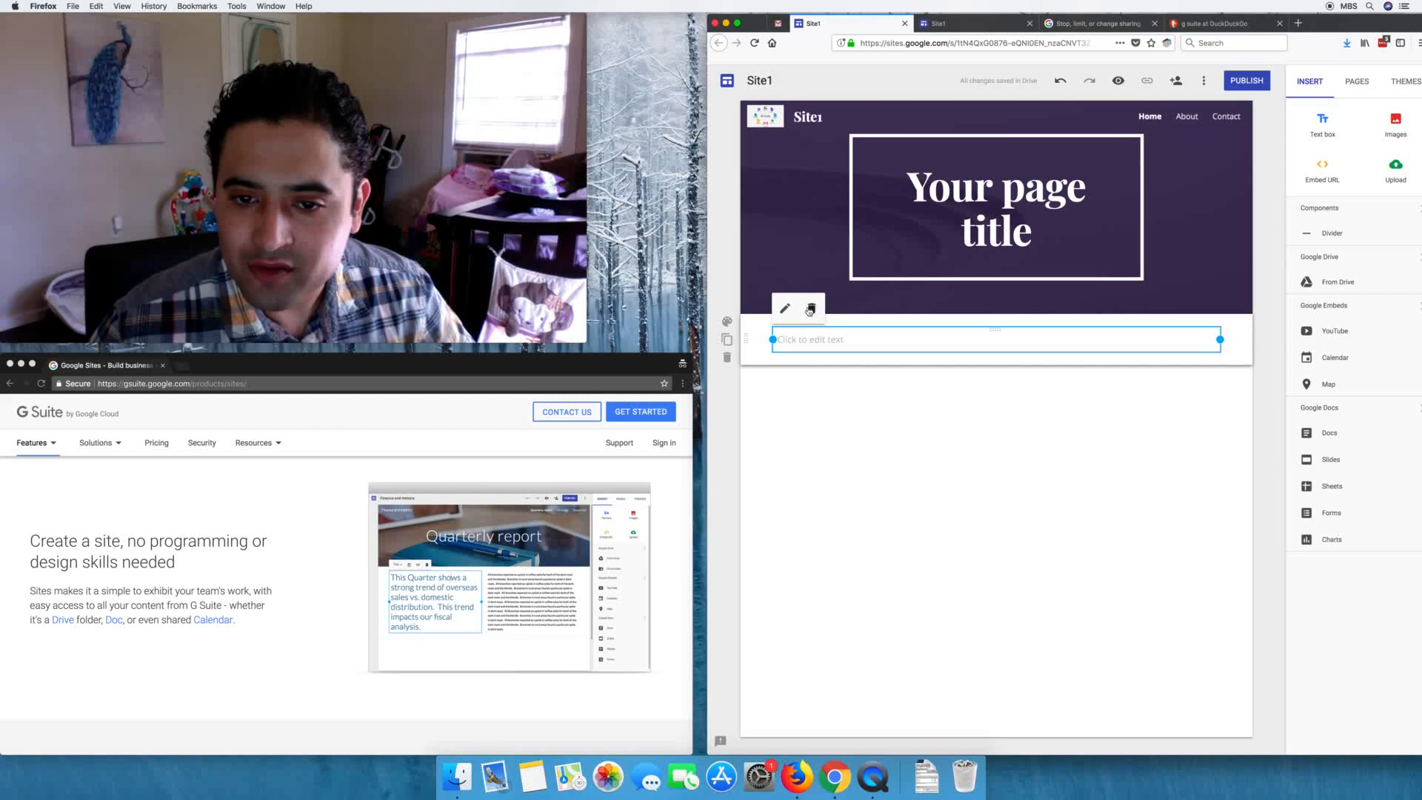
pyautogui.click(810, 309)
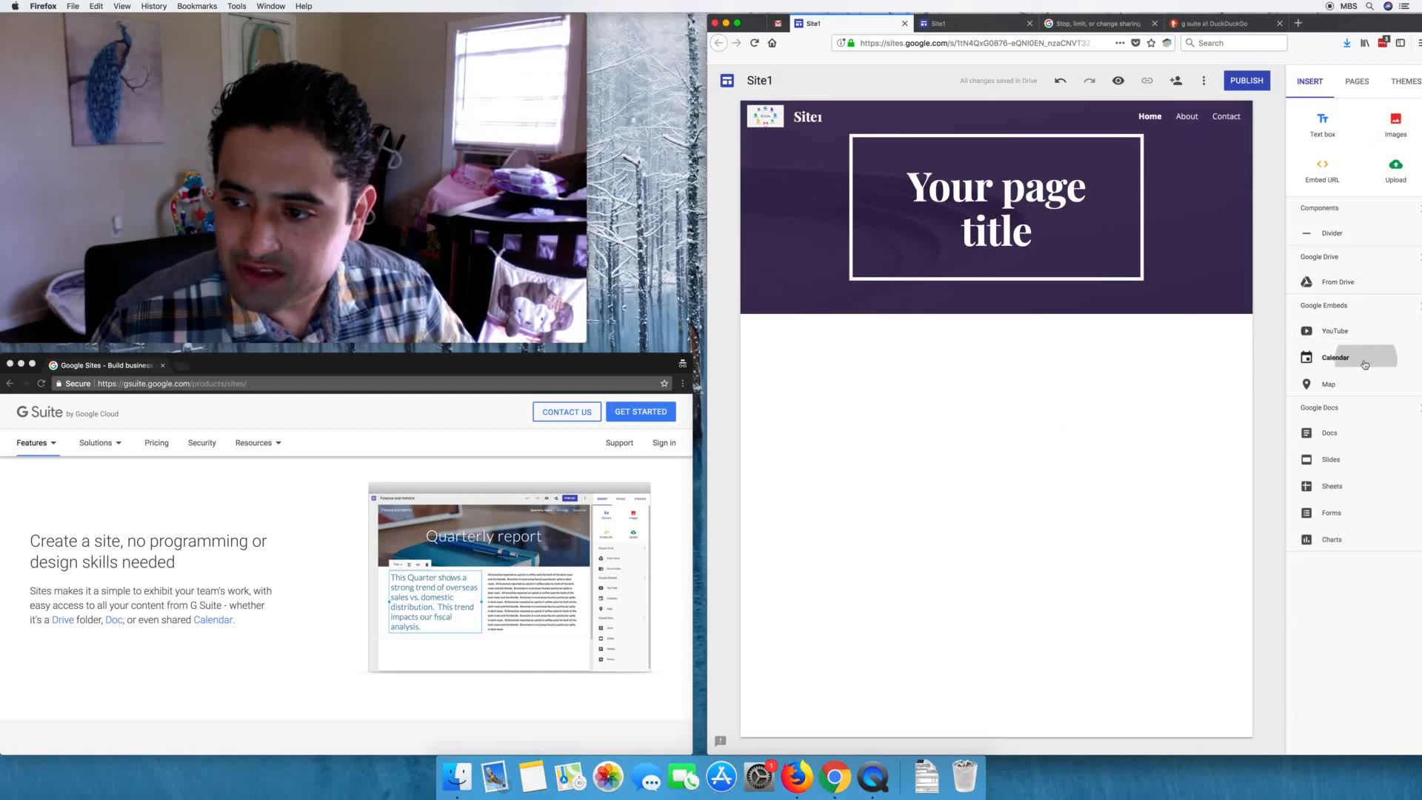
# Step: Add a text box below the Home page header reading "This is my first Google Site intranet. what's next?"
pyautogui.click(1323, 126)
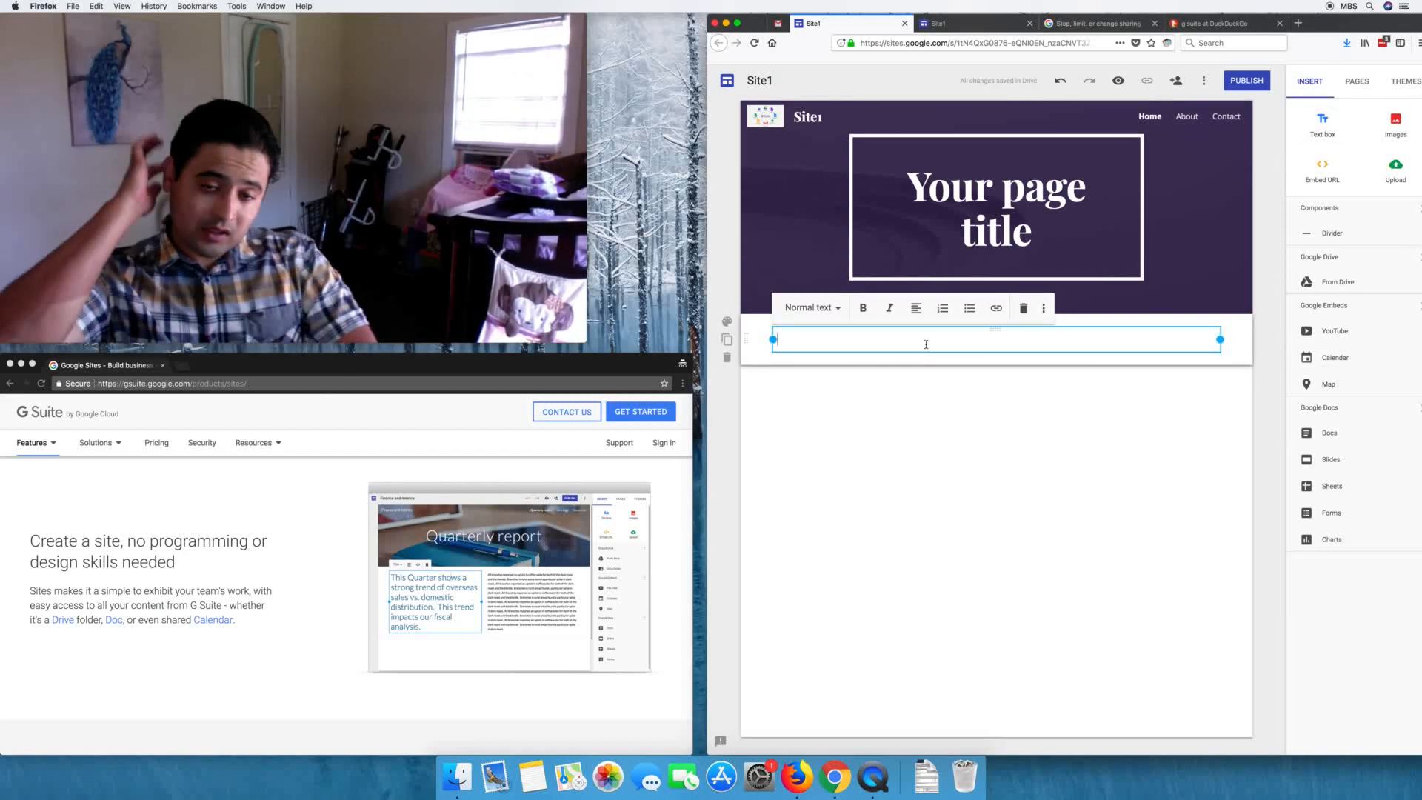
pyautogui.write('Thei')
pyautogui.write(' is mu')
pyautogui.press('BackSpace')
pyautogui.write('y first Goo')
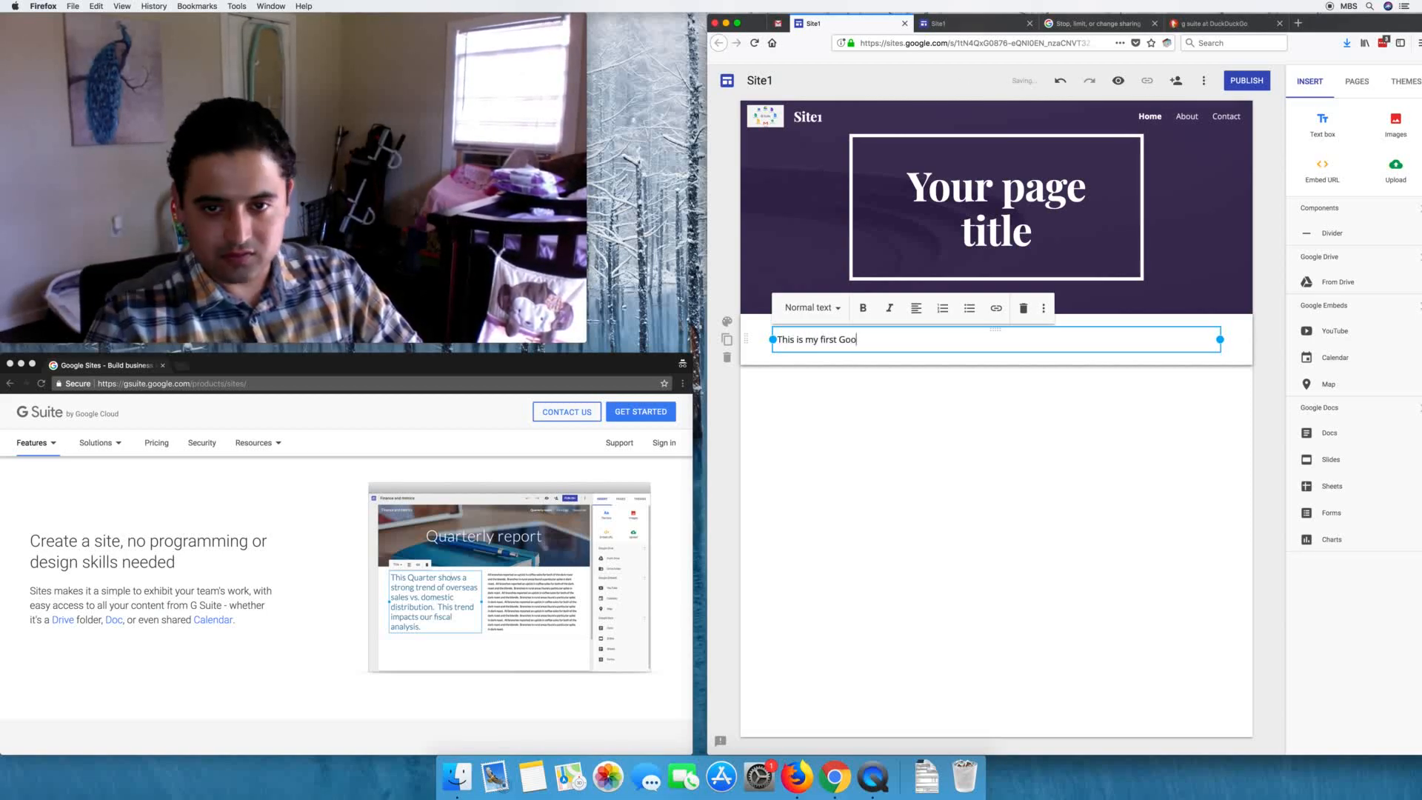
pyautogui.write('gle Site intranet.')
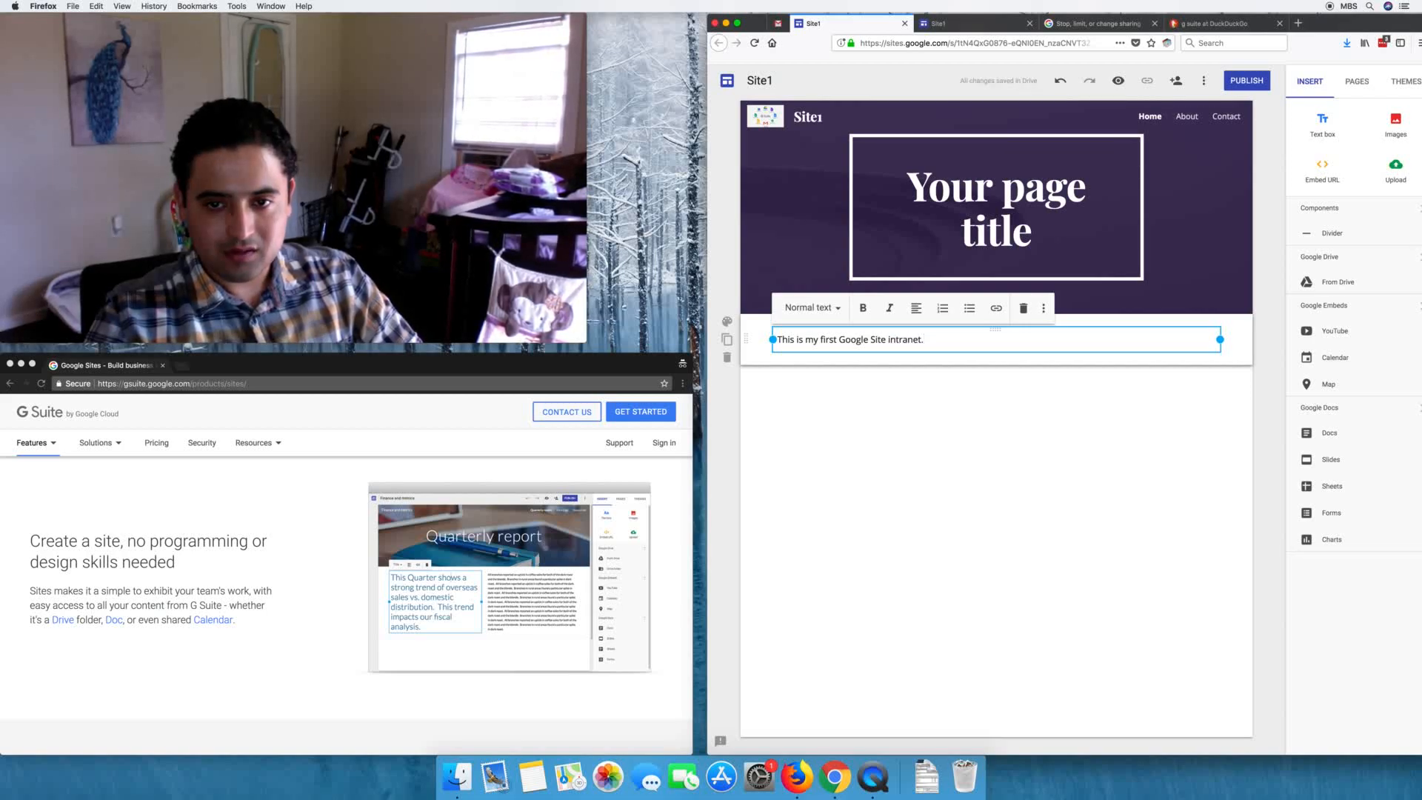
pyautogui.write(' wha')
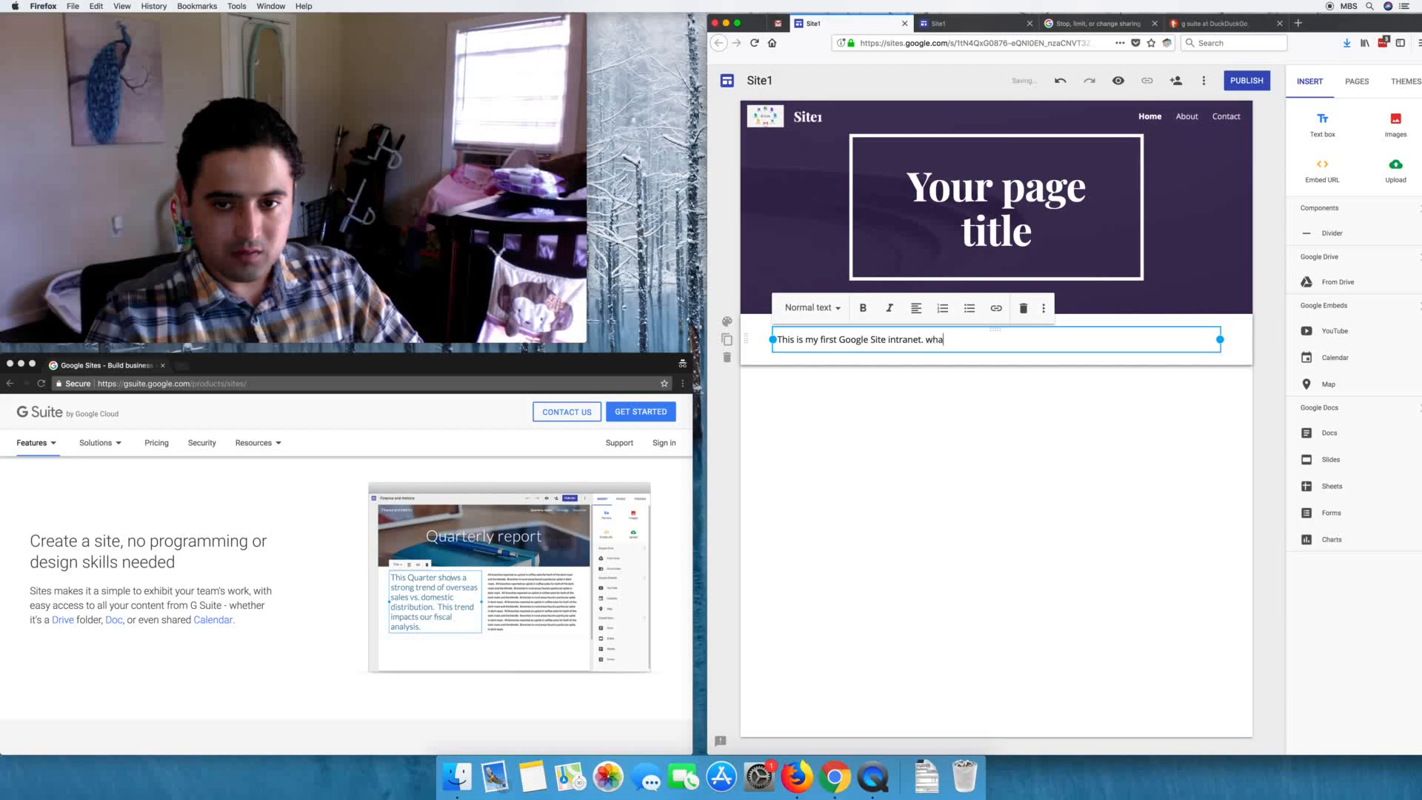
pyautogui.write("t's next?")
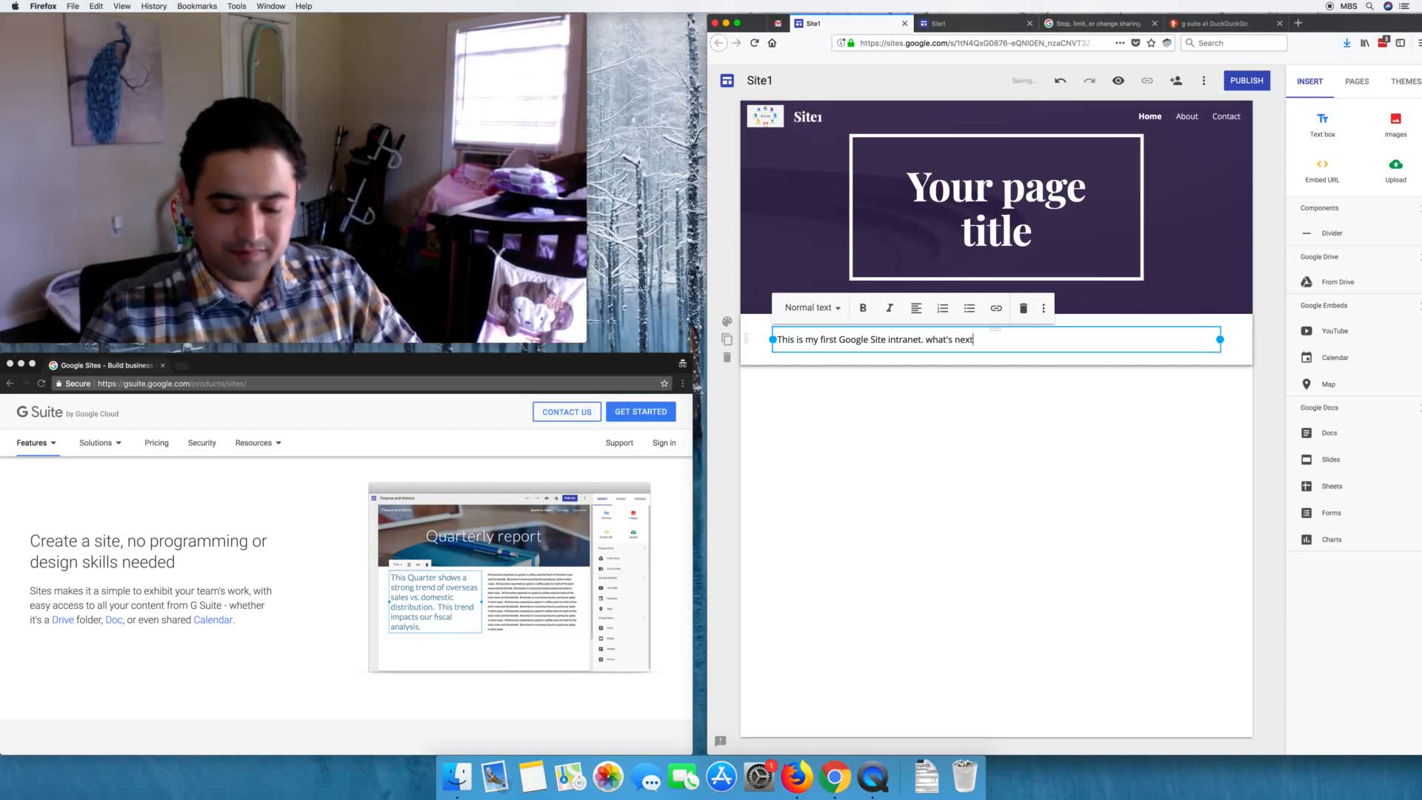
# Step: Open the image picker and look through its By URL, Search, Your albums and Google Drive sources
pyautogui.click(1395, 122)
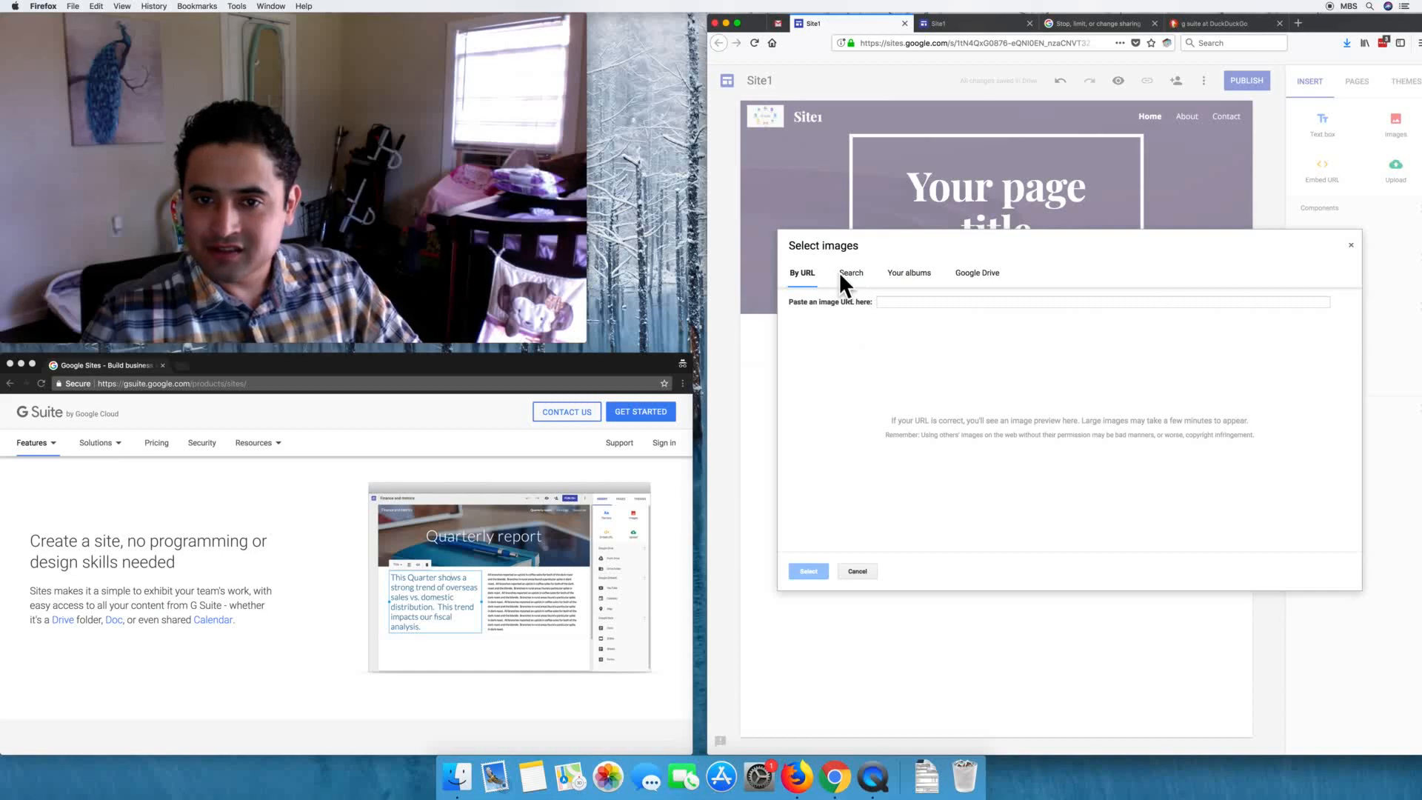
pyautogui.click(981, 273)
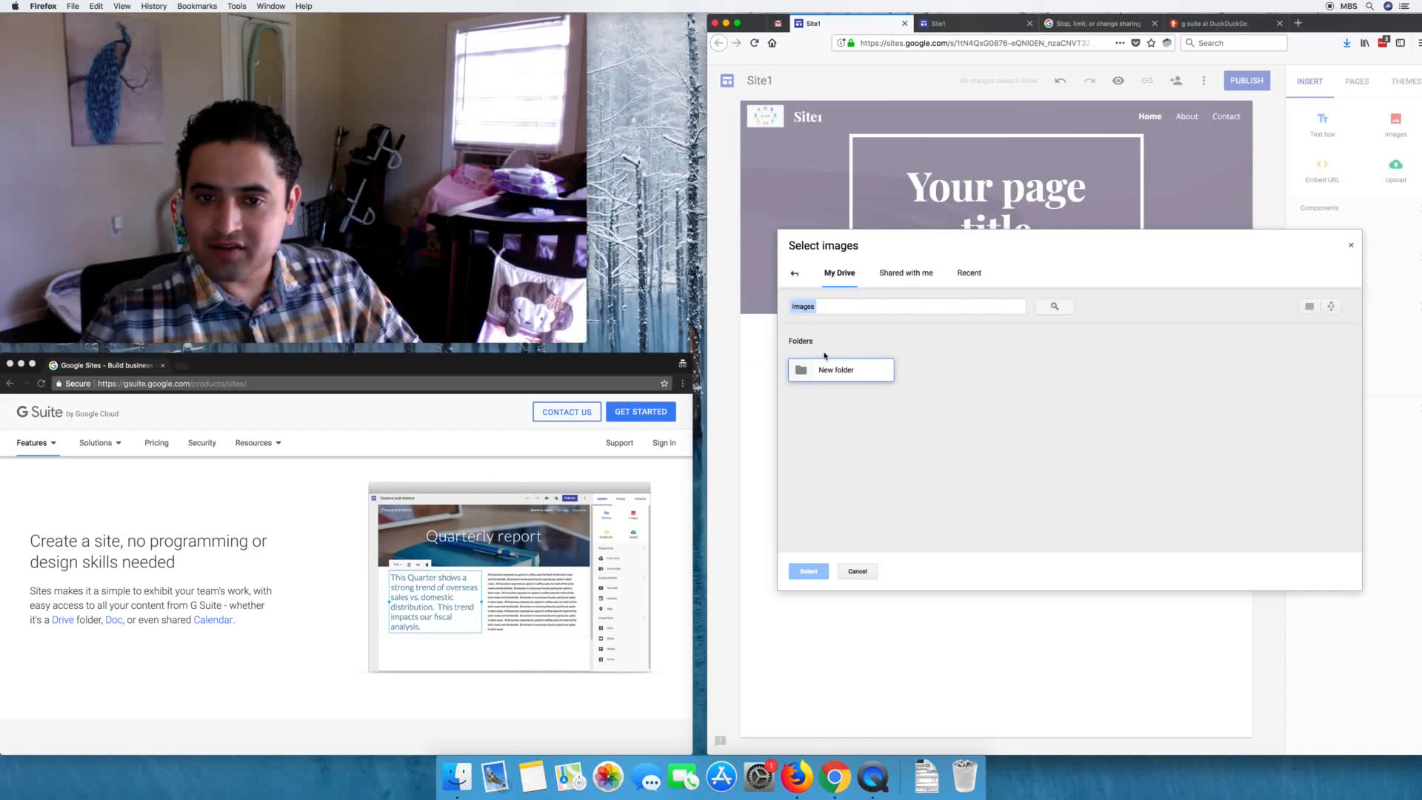
pyautogui.click(831, 279)
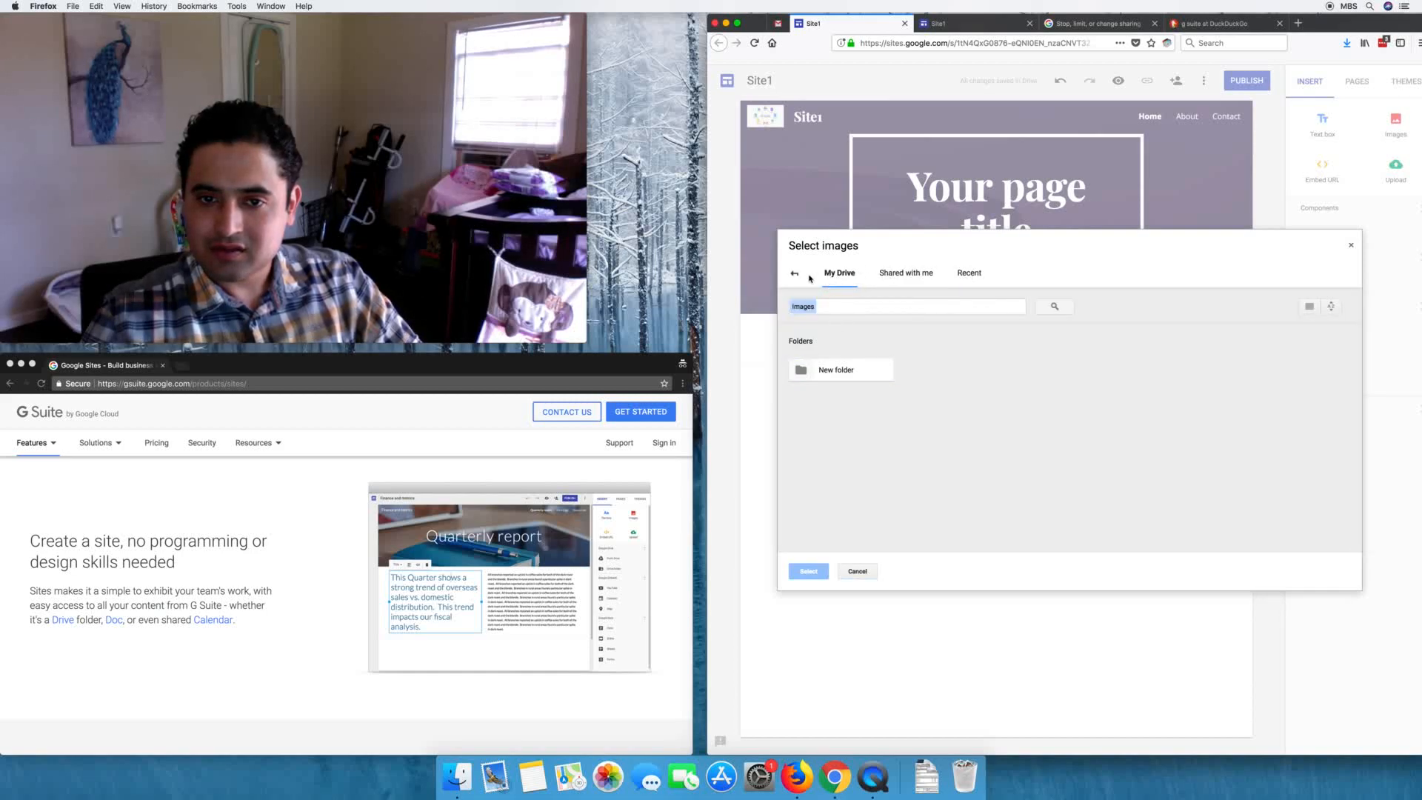
pyautogui.click(798, 274)
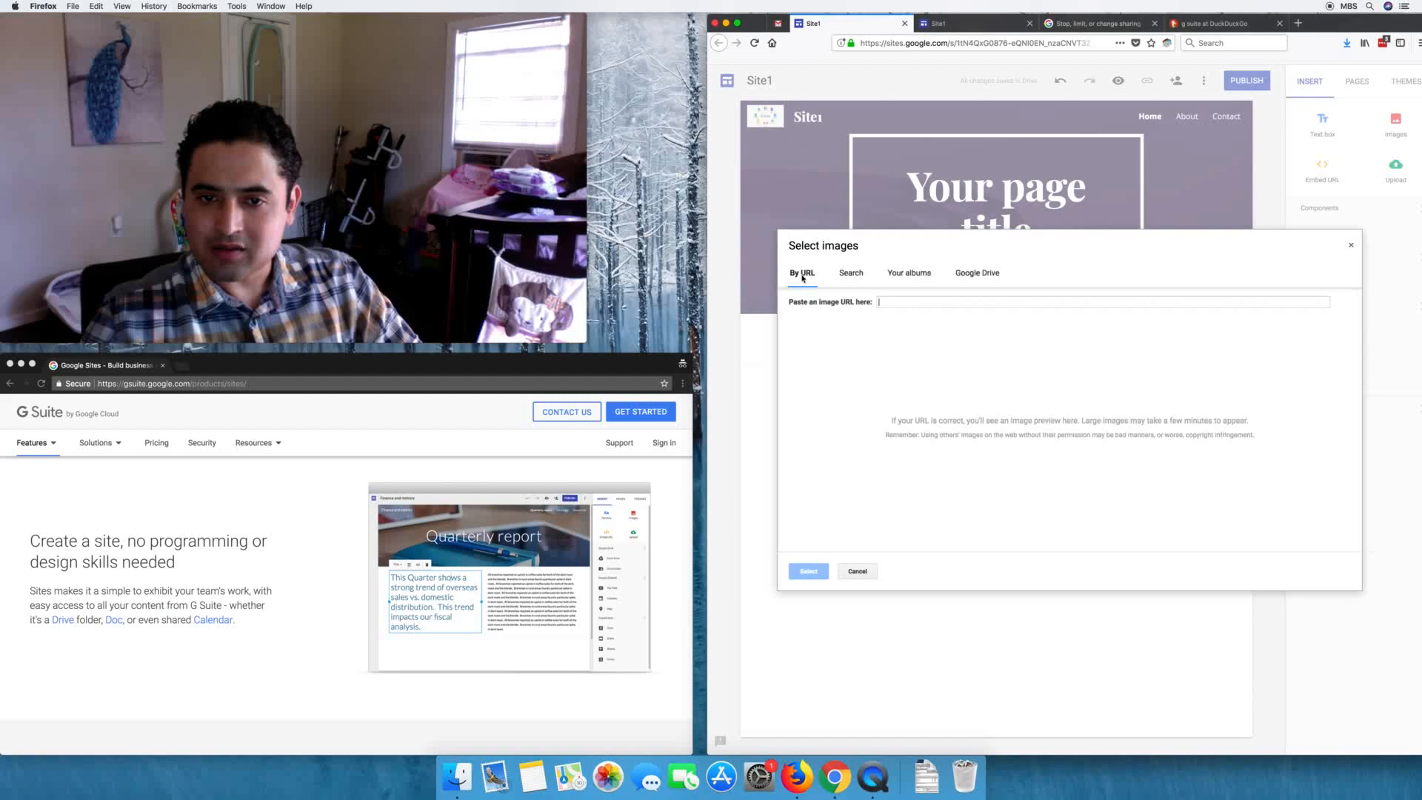
pyautogui.click(849, 278)
pyautogui.click(891, 278)
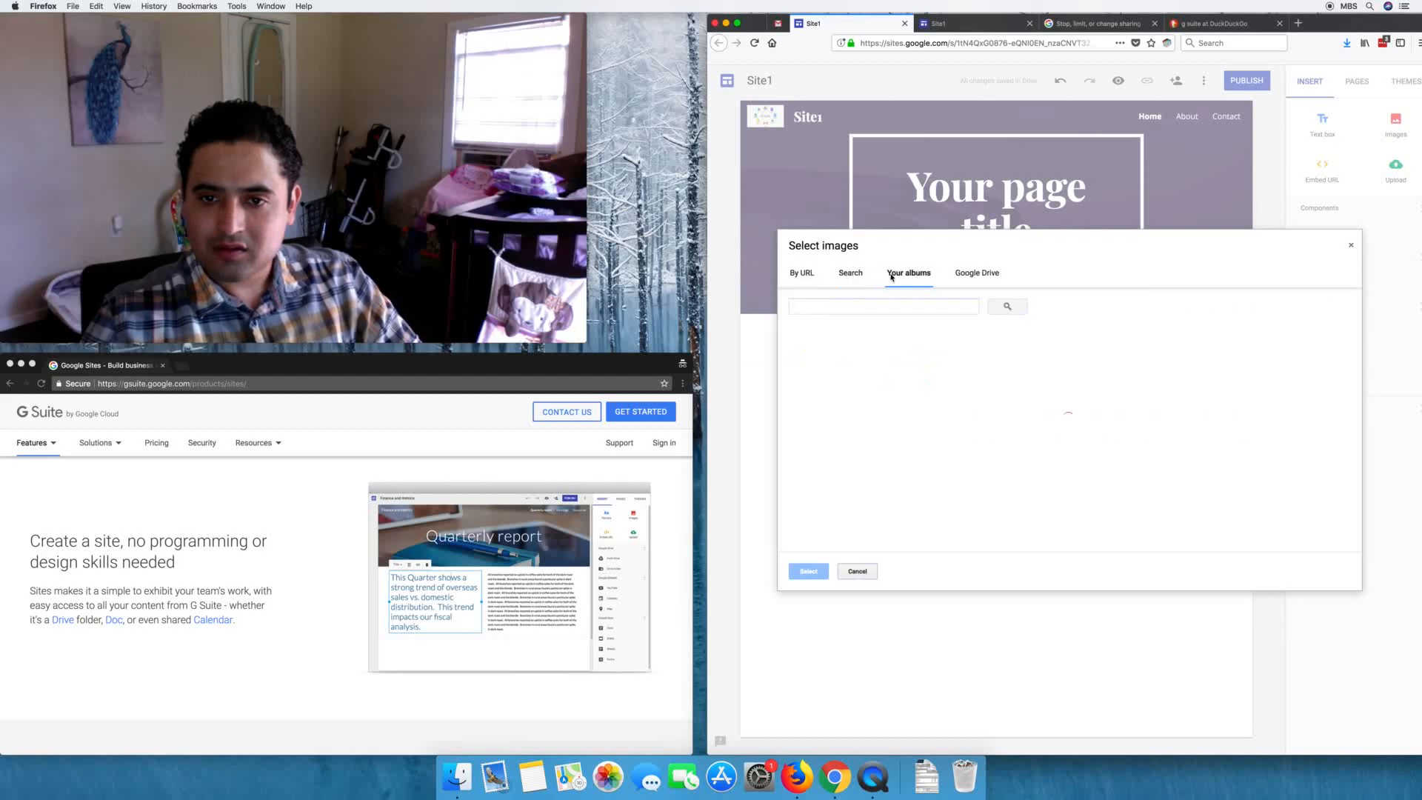
pyautogui.click(801, 274)
# Step: Try to add gsuite.png from the desktop through the image picker's Google Drive source and return to the site editor
pyautogui.moveTo(1352, 32); pyautogui.dragTo(1206, 31)
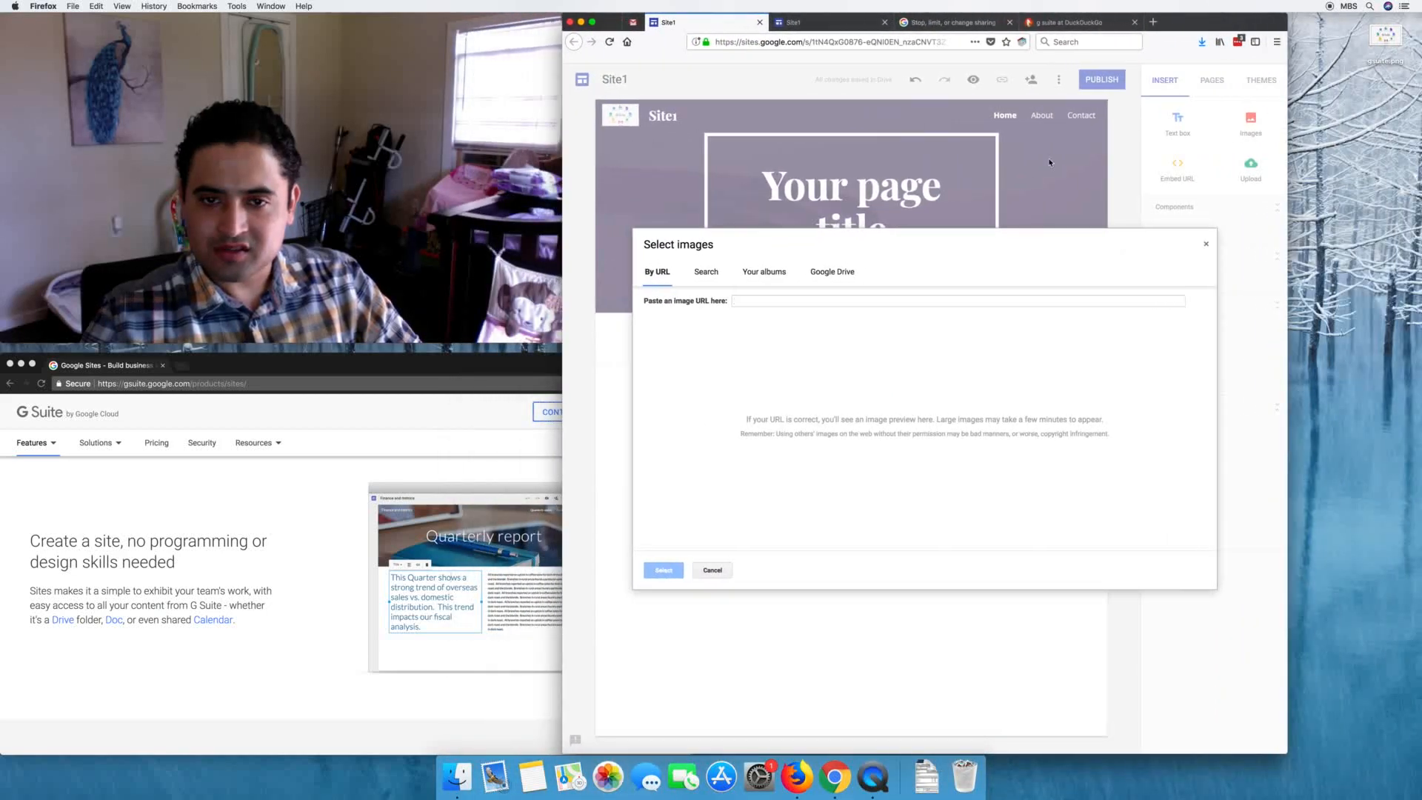
pyautogui.click(839, 271)
pyautogui.moveTo(1405, 63); pyautogui.dragTo(907, 441)
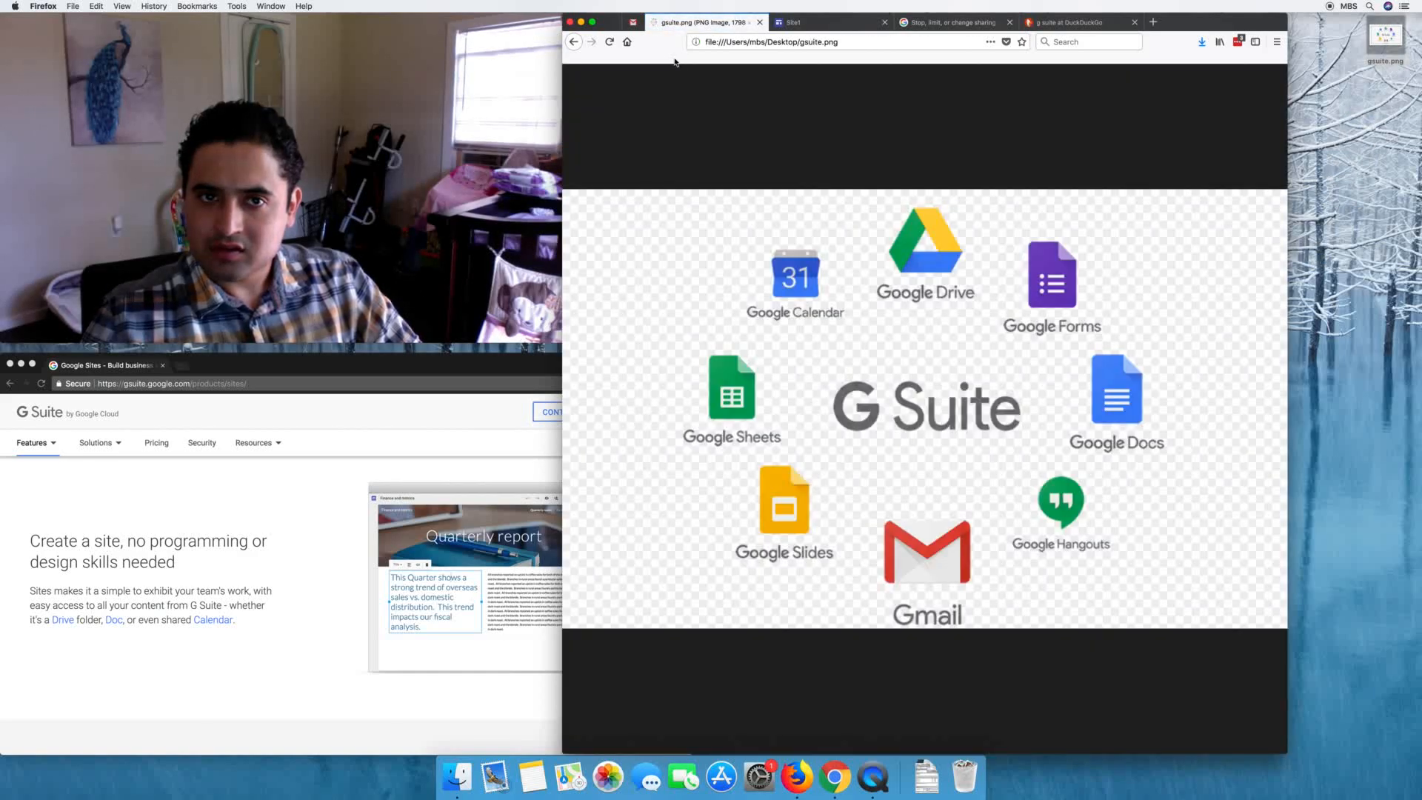
pyautogui.click(573, 42)
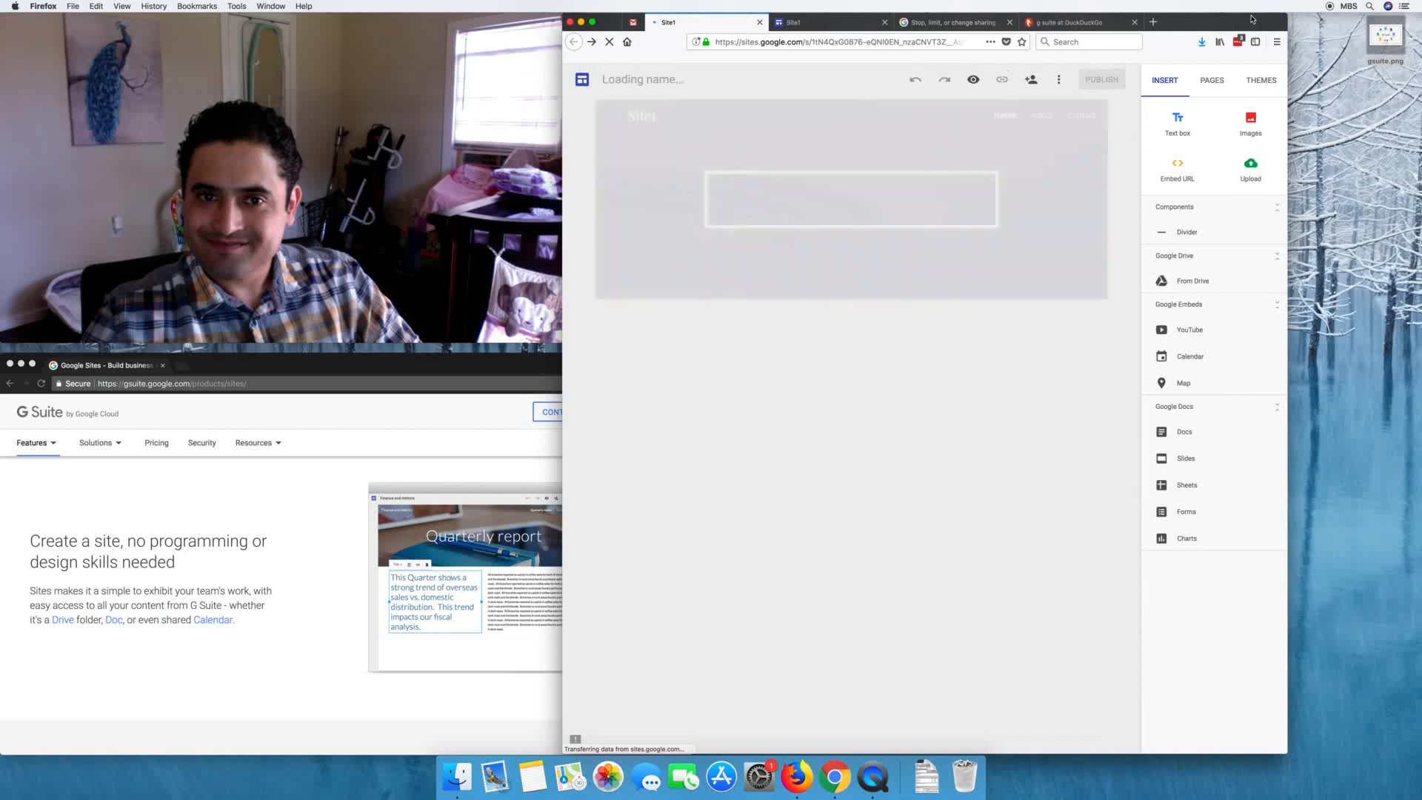
# Step: Place the site editor window beside the Chrome window and narrow the Chrome window so the two do not overlap
pyautogui.moveTo(1251, 16); pyautogui.dragTo(1287, 12)
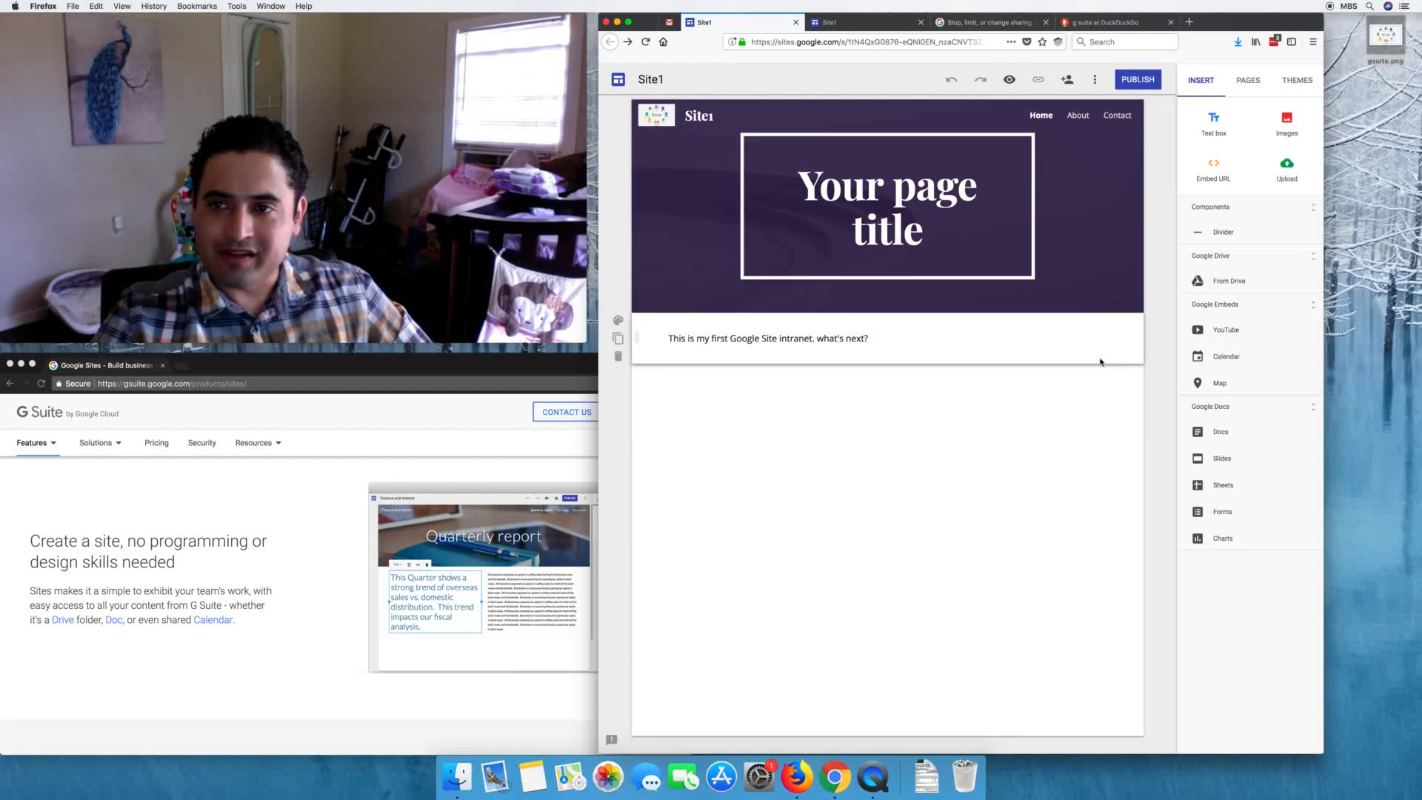
pyautogui.moveTo(1222, 16); pyautogui.dragTo(1302, 17)
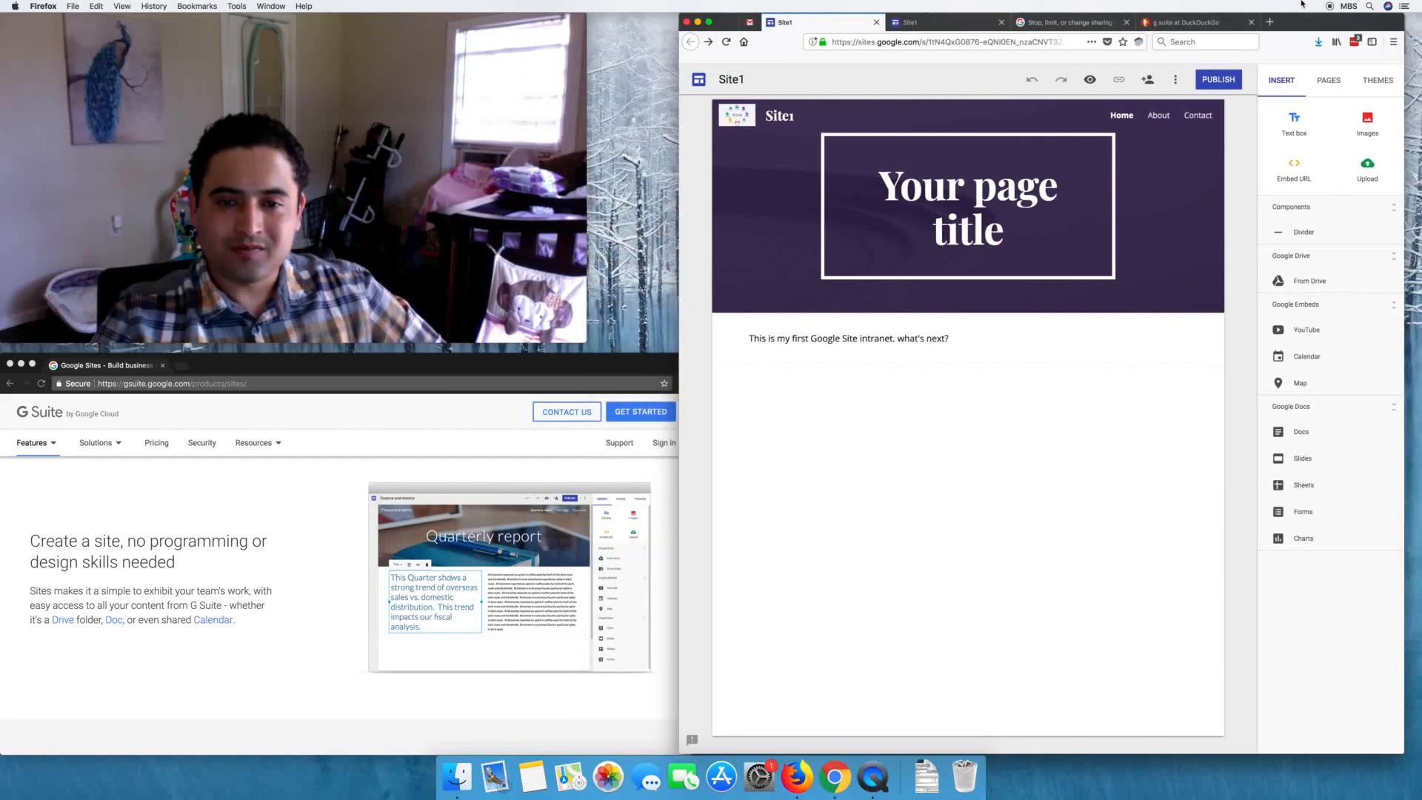
pyautogui.click(684, 368)
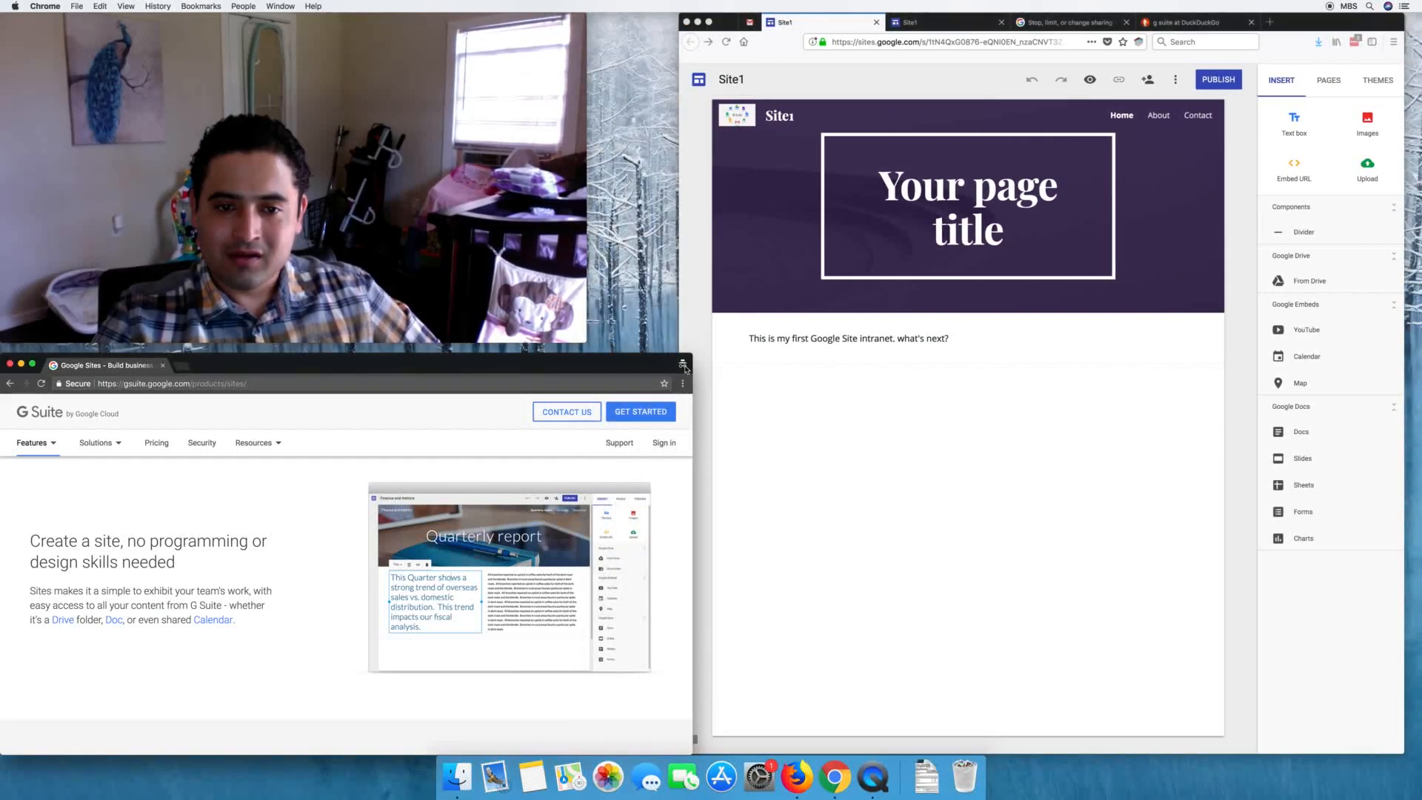
pyautogui.moveTo(690, 380); pyautogui.dragTo(678, 381)
pyautogui.click(877, 386)
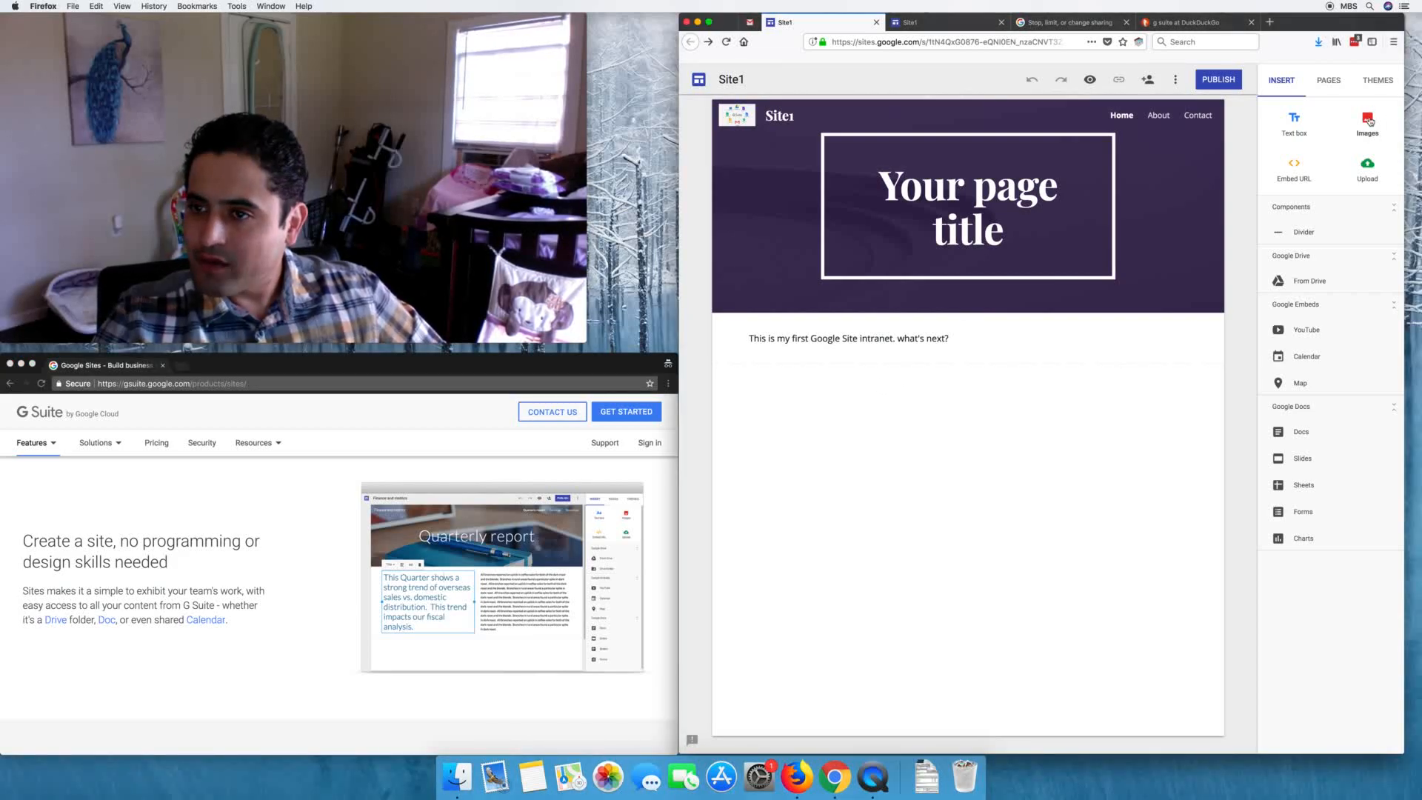
# Step: Embed indiehackers.com as a Preview below the Home page text and widen it to the full content width
pyautogui.click(1308, 167)
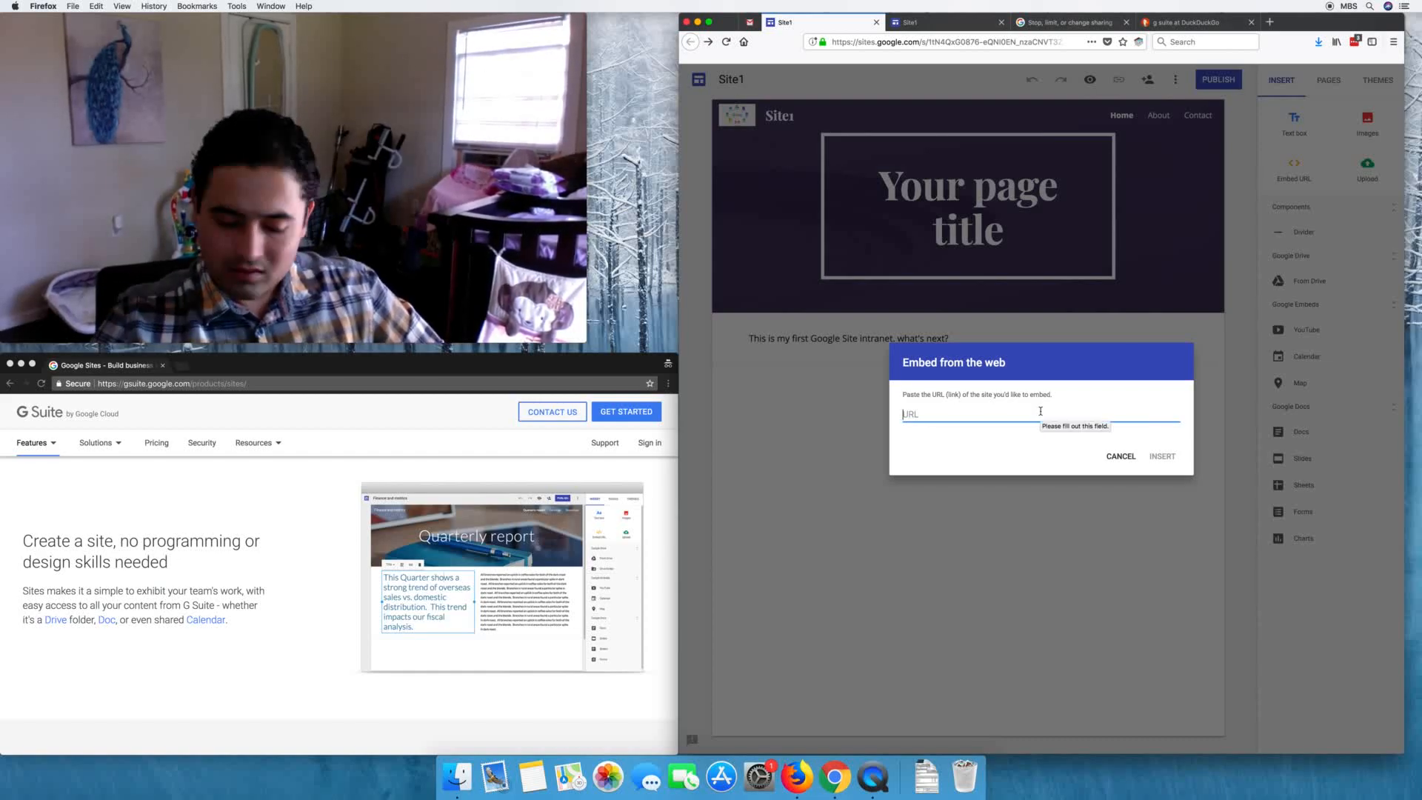
pyautogui.write('ind')
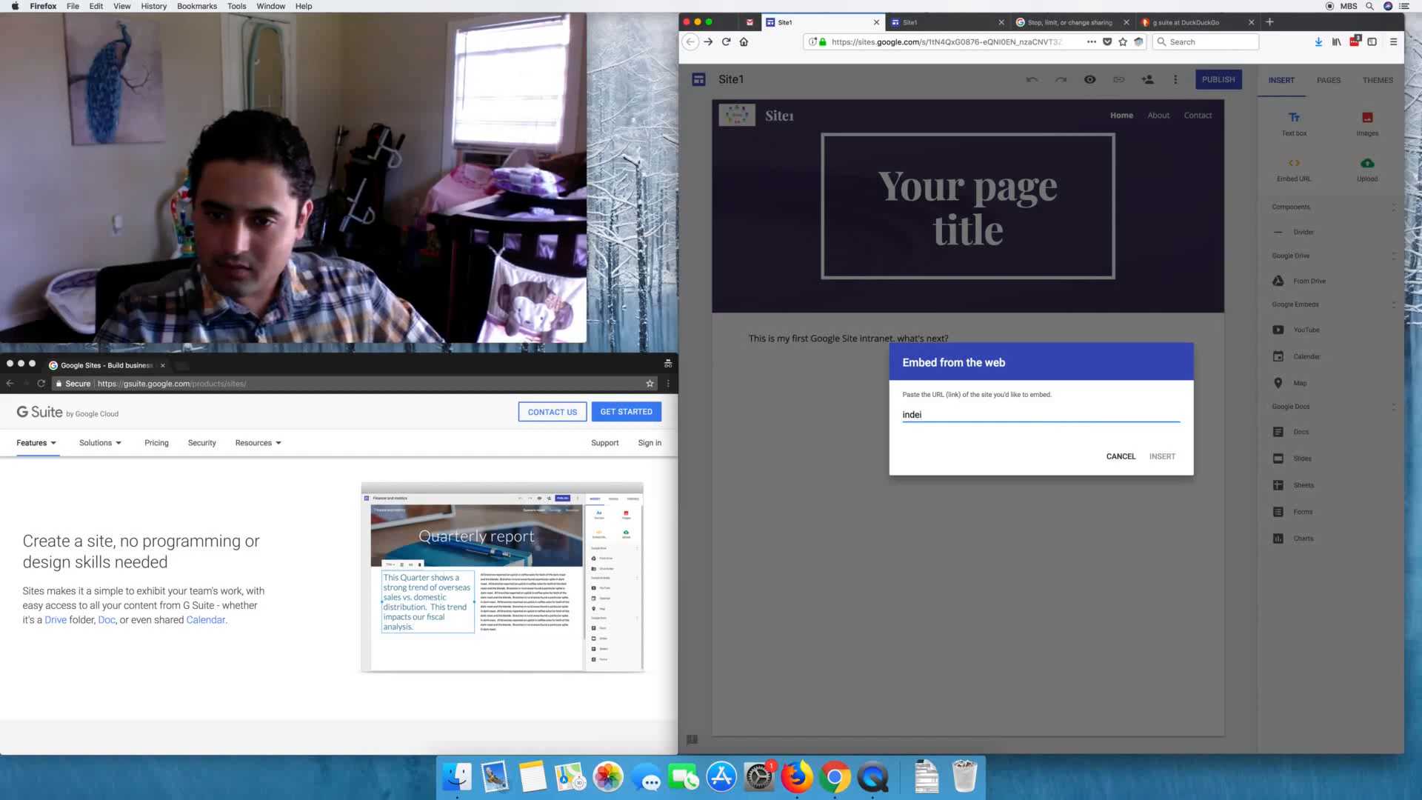
pyautogui.write('iehackers.com')
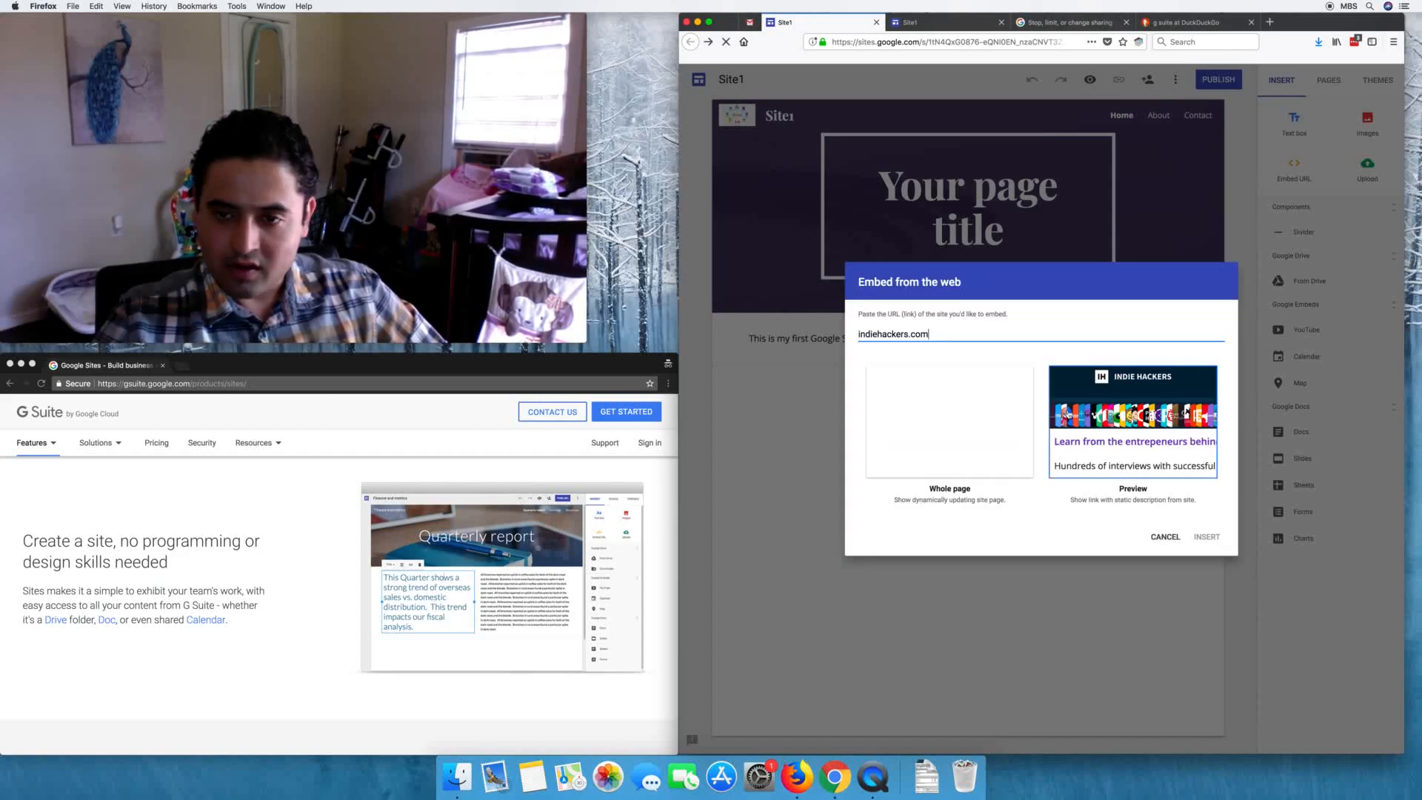
pyautogui.click(1089, 414)
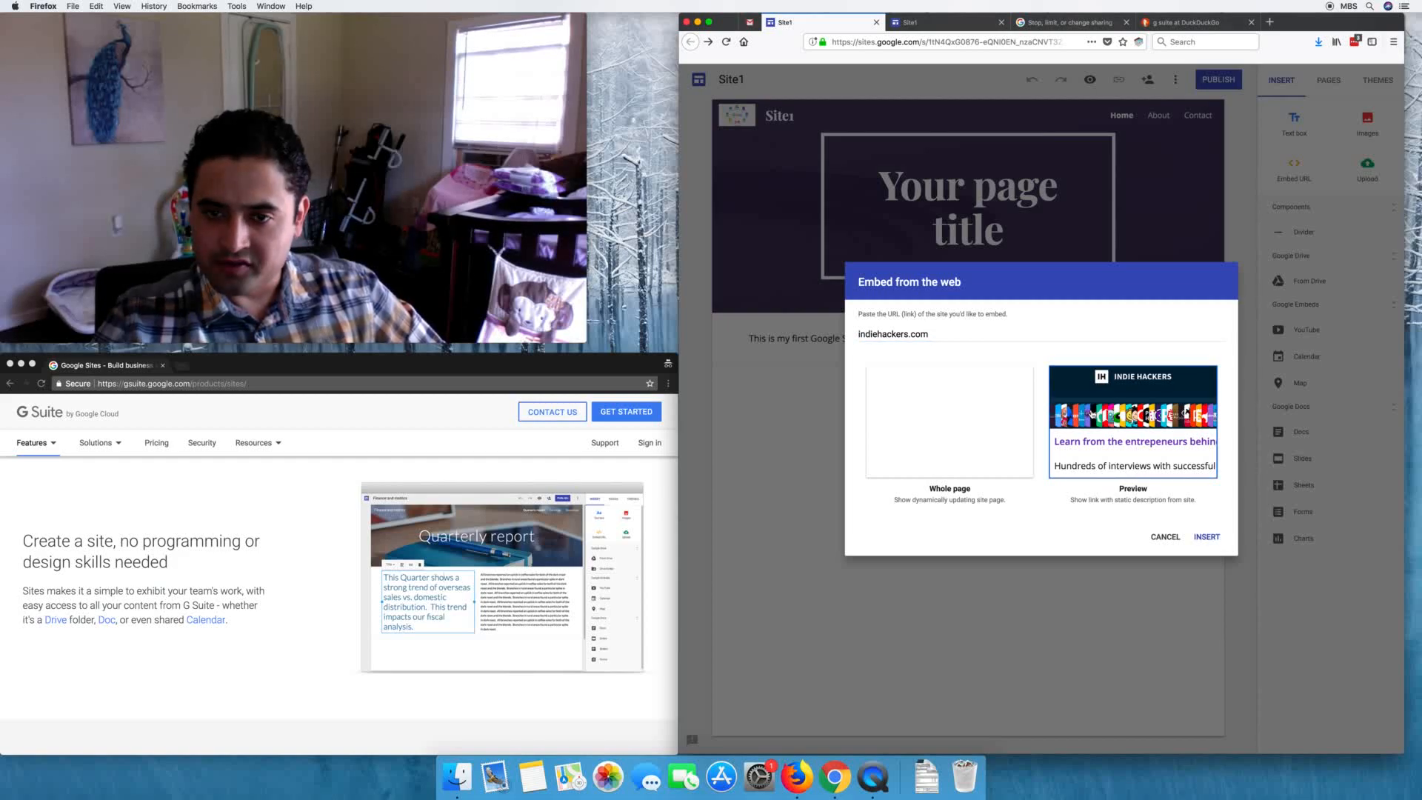
pyautogui.click(1205, 537)
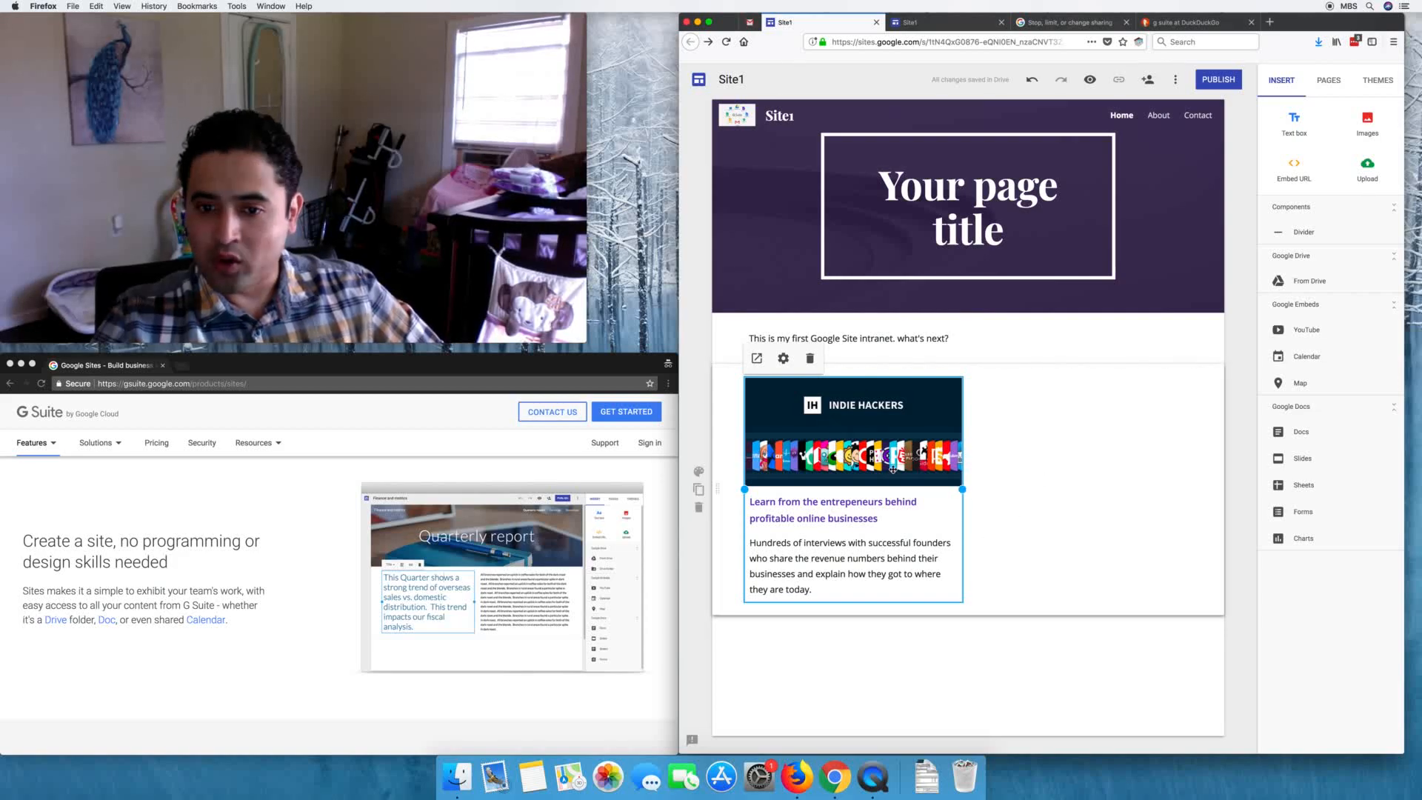
pyautogui.moveTo(962, 489); pyautogui.dragTo(1188, 483)
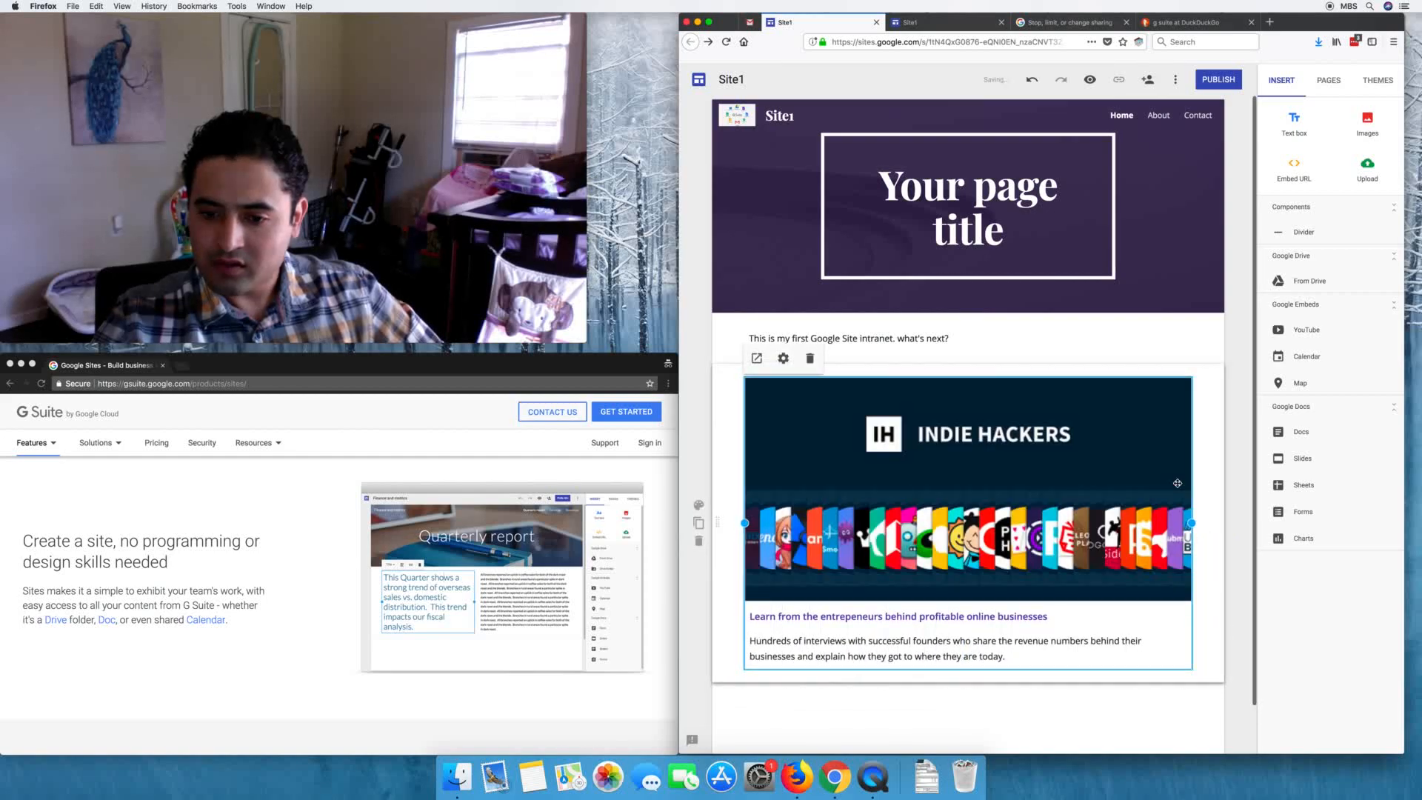
# Step: Upload gsuite.png from the Desktop, centred below the Indie Hackers preview, with a divider between the two
pyautogui.scroll(-1, 815, 553)
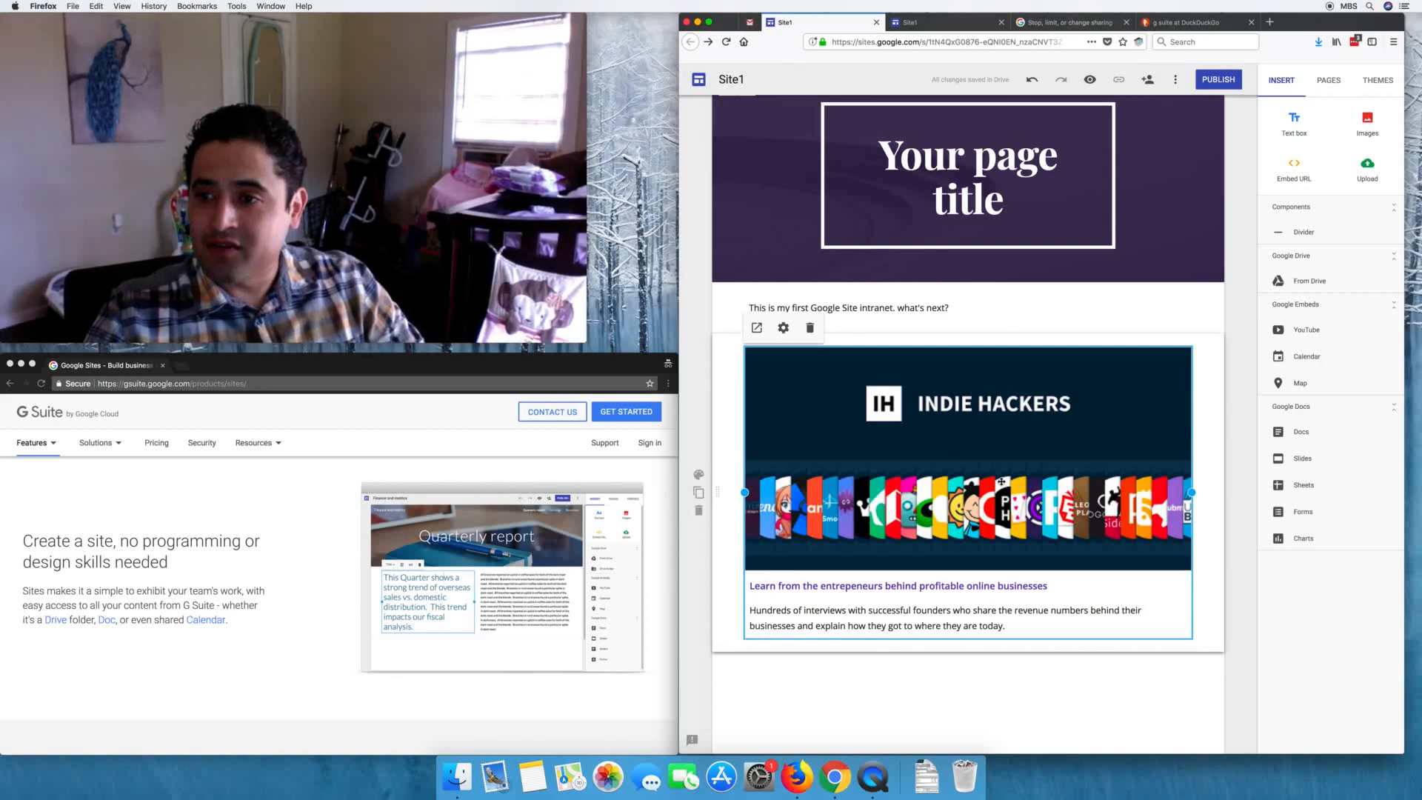
pyautogui.click(1366, 166)
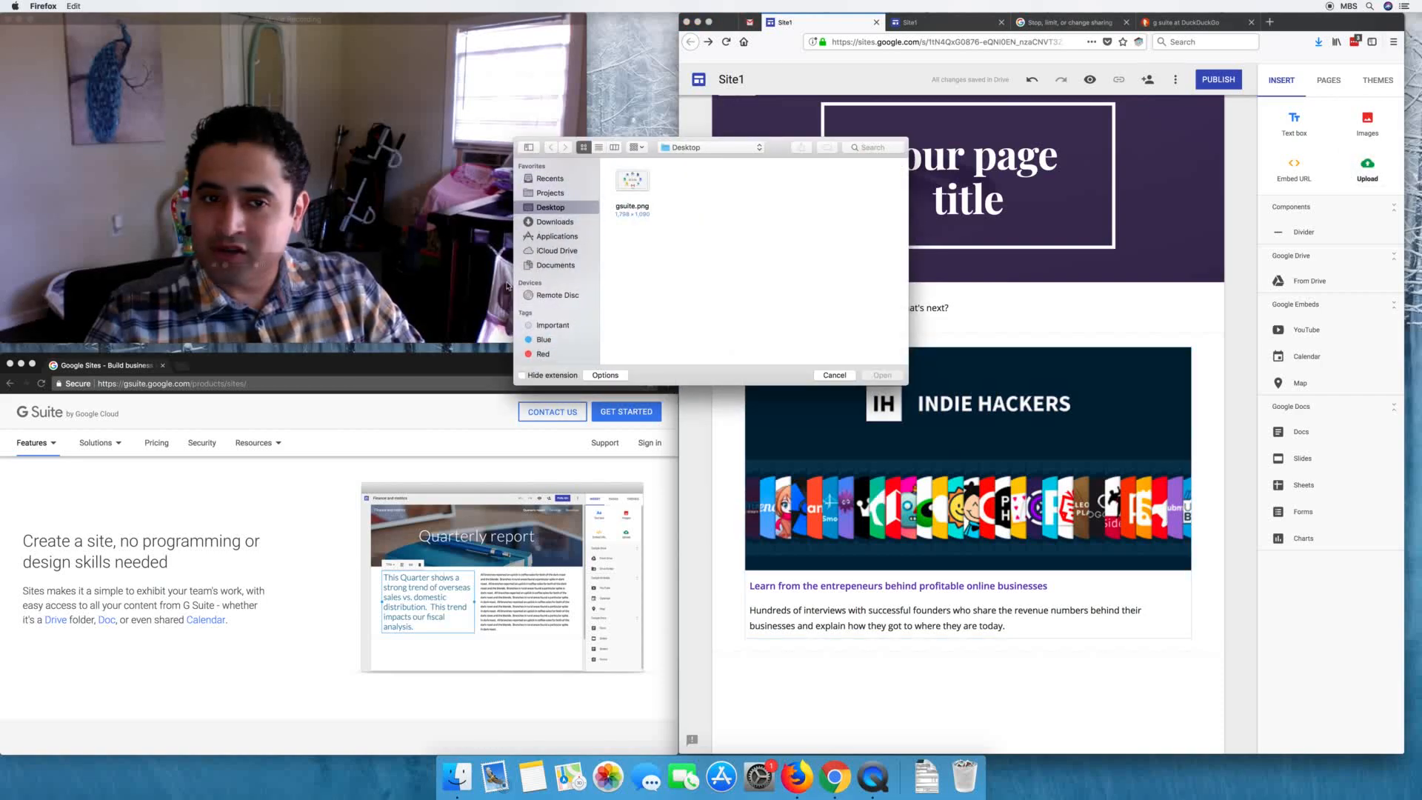
pyautogui.click(631, 181)
pyautogui.click(882, 376)
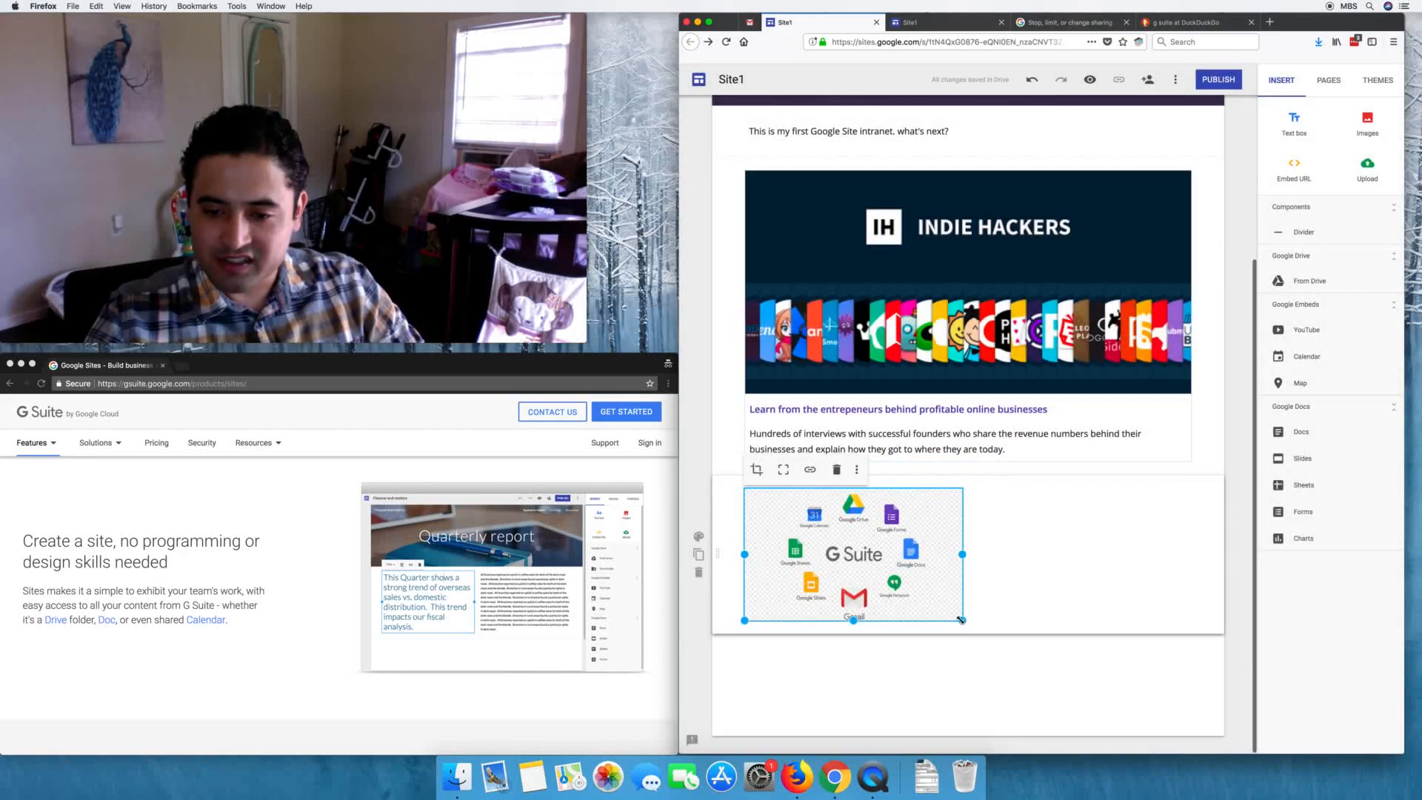
pyautogui.moveTo(903, 544); pyautogui.dragTo(974, 523)
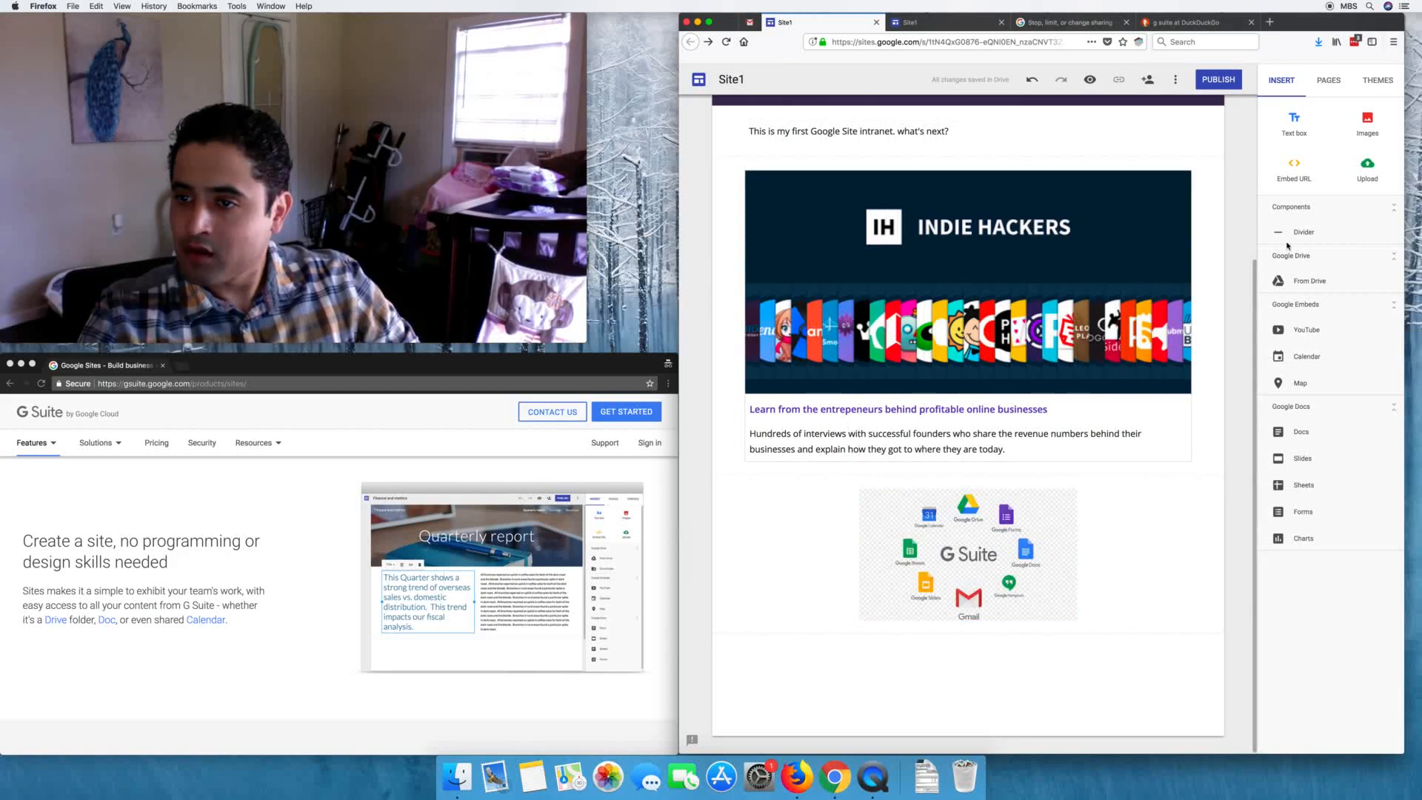
pyautogui.moveTo(1311, 230); pyautogui.dragTo(840, 472)
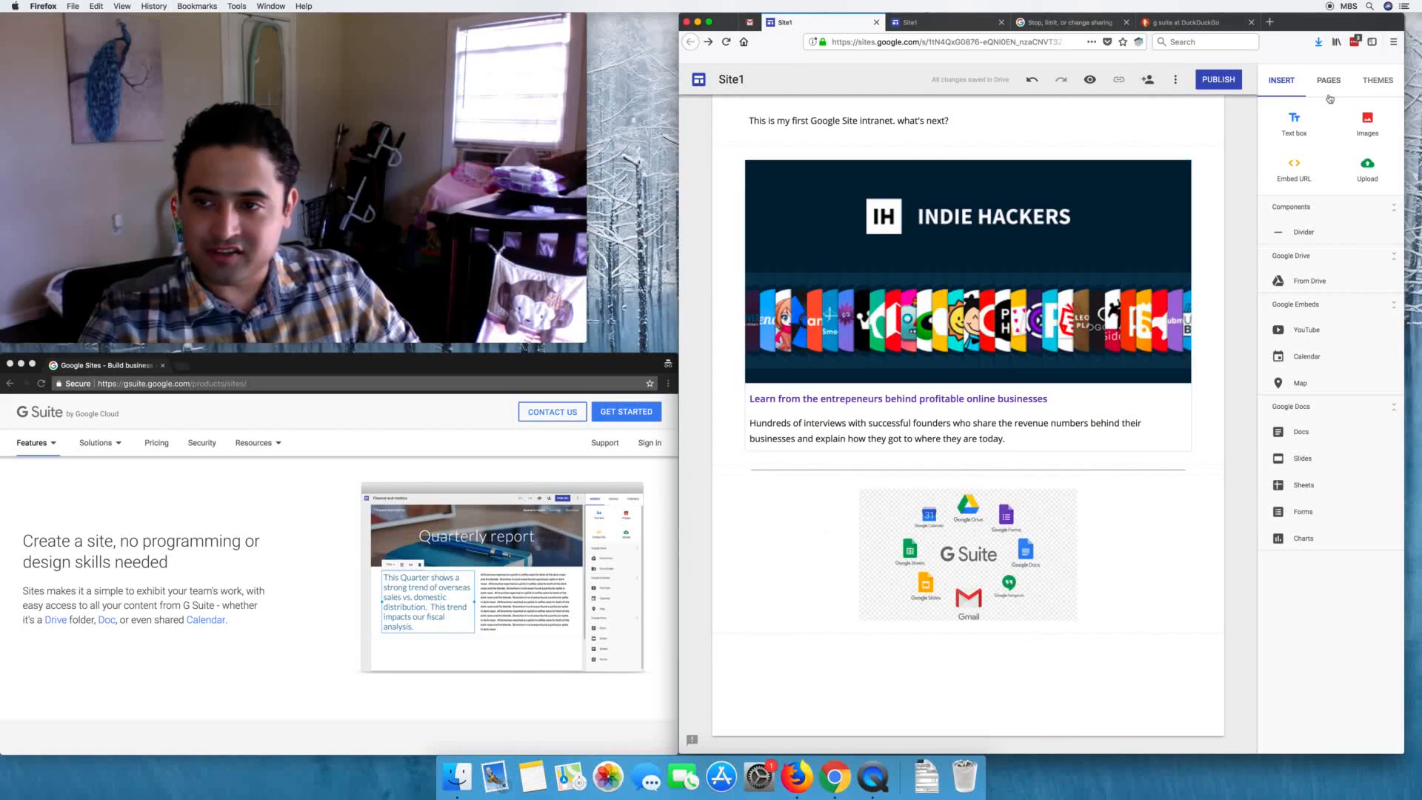
# Step: Insert the Book Form file from My Drive below the G Suite image
pyautogui.click(1318, 287)
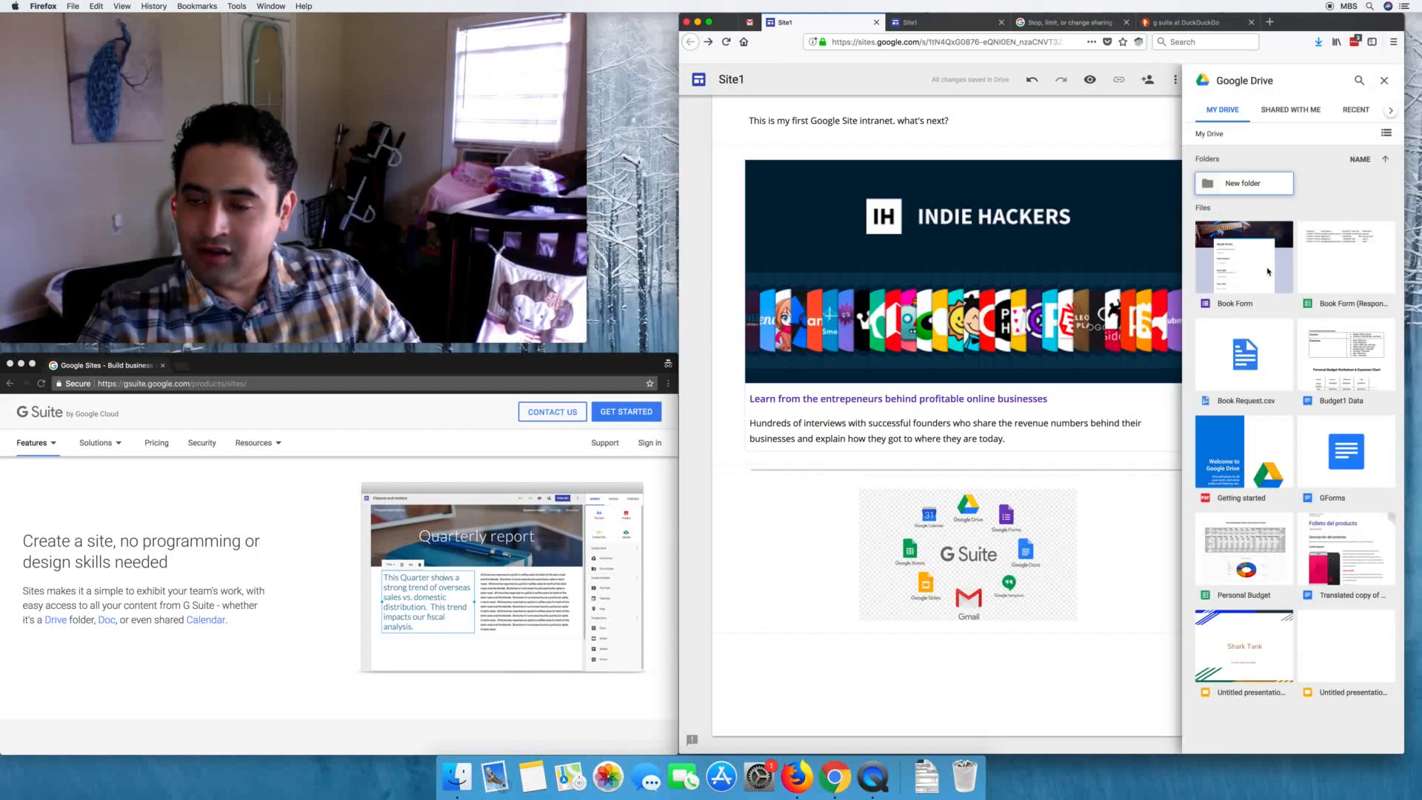
pyautogui.click(1268, 272)
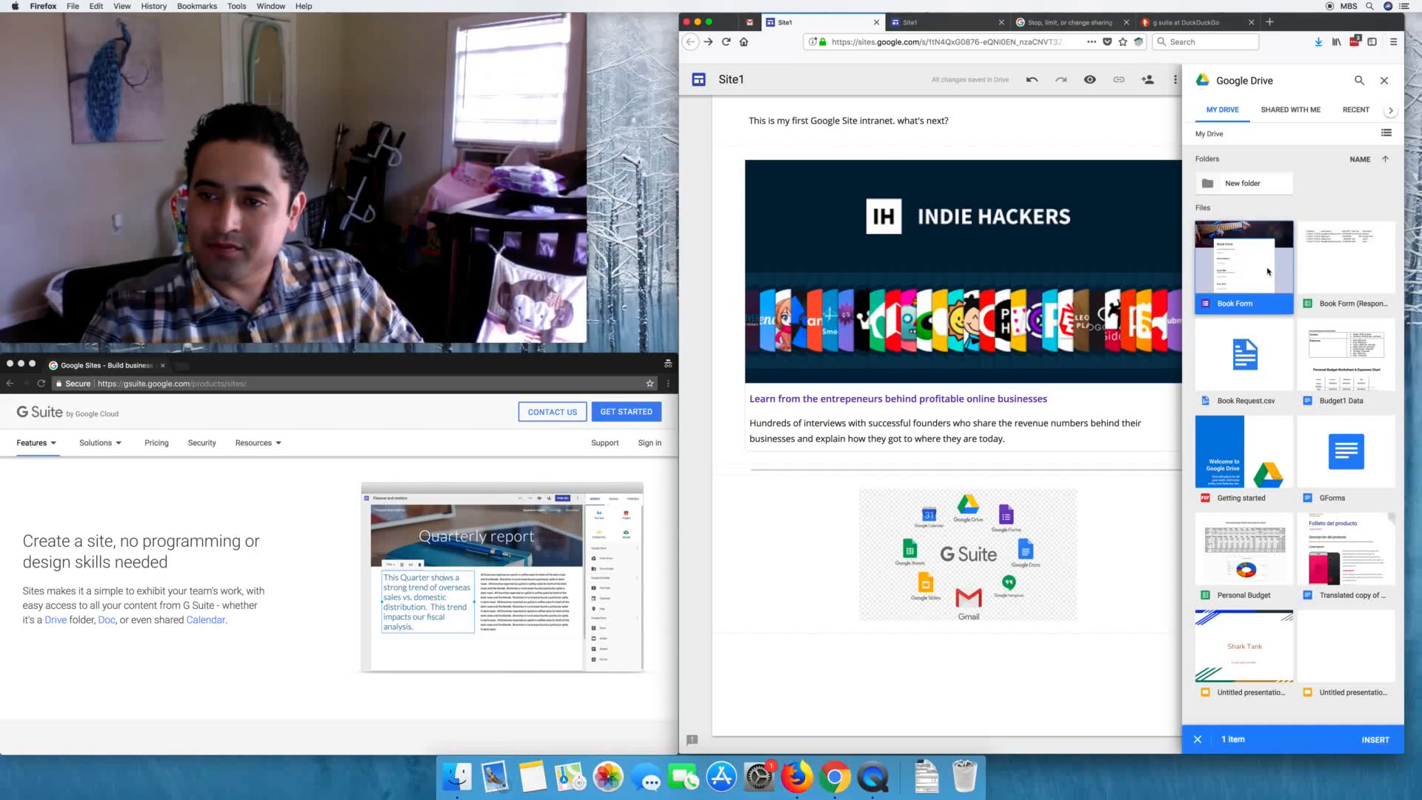
pyautogui.click(1395, 736)
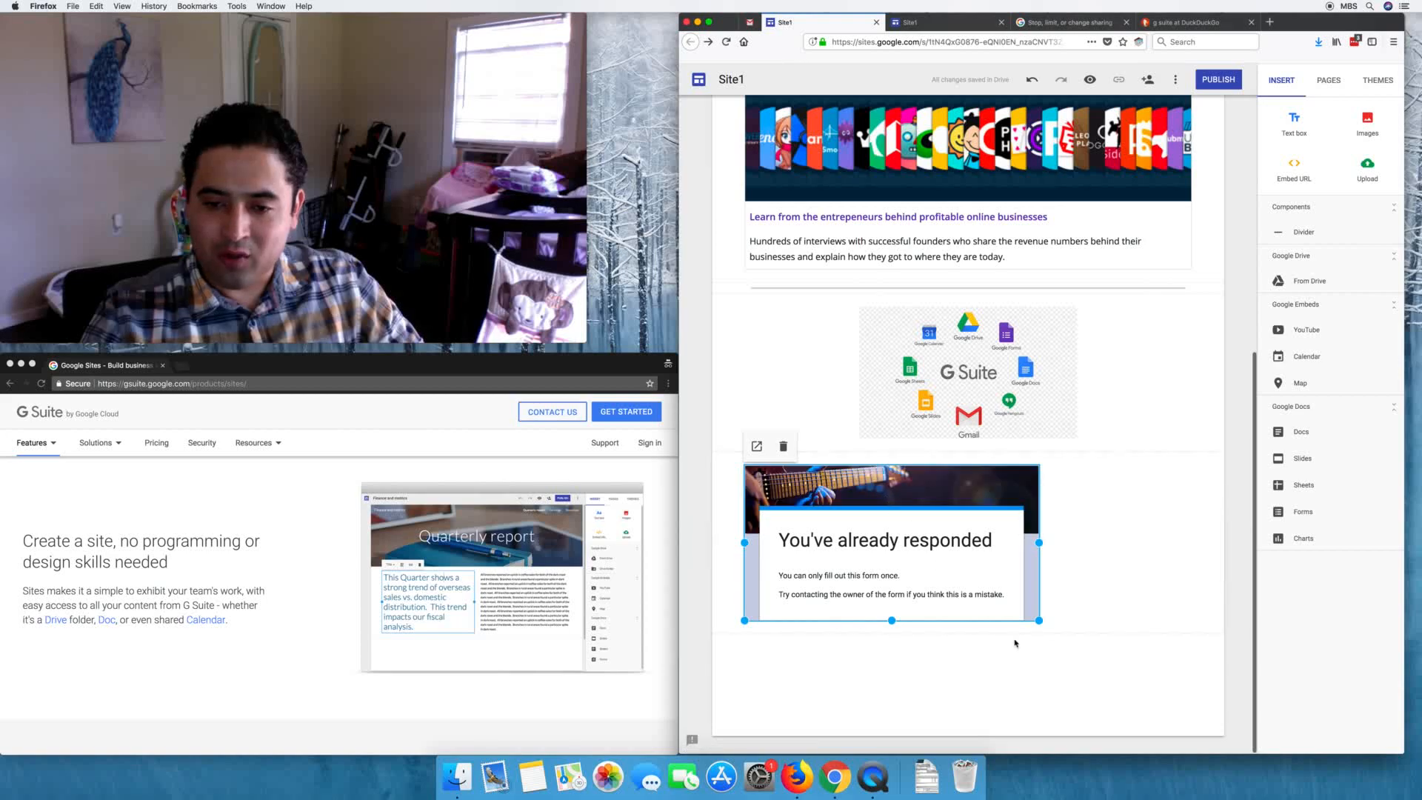
# Step: Enlarge the embedded Book Form to the full content width and extend its height to fit the whole form
pyautogui.moveTo(1039, 619); pyautogui.dragTo(1191, 657)
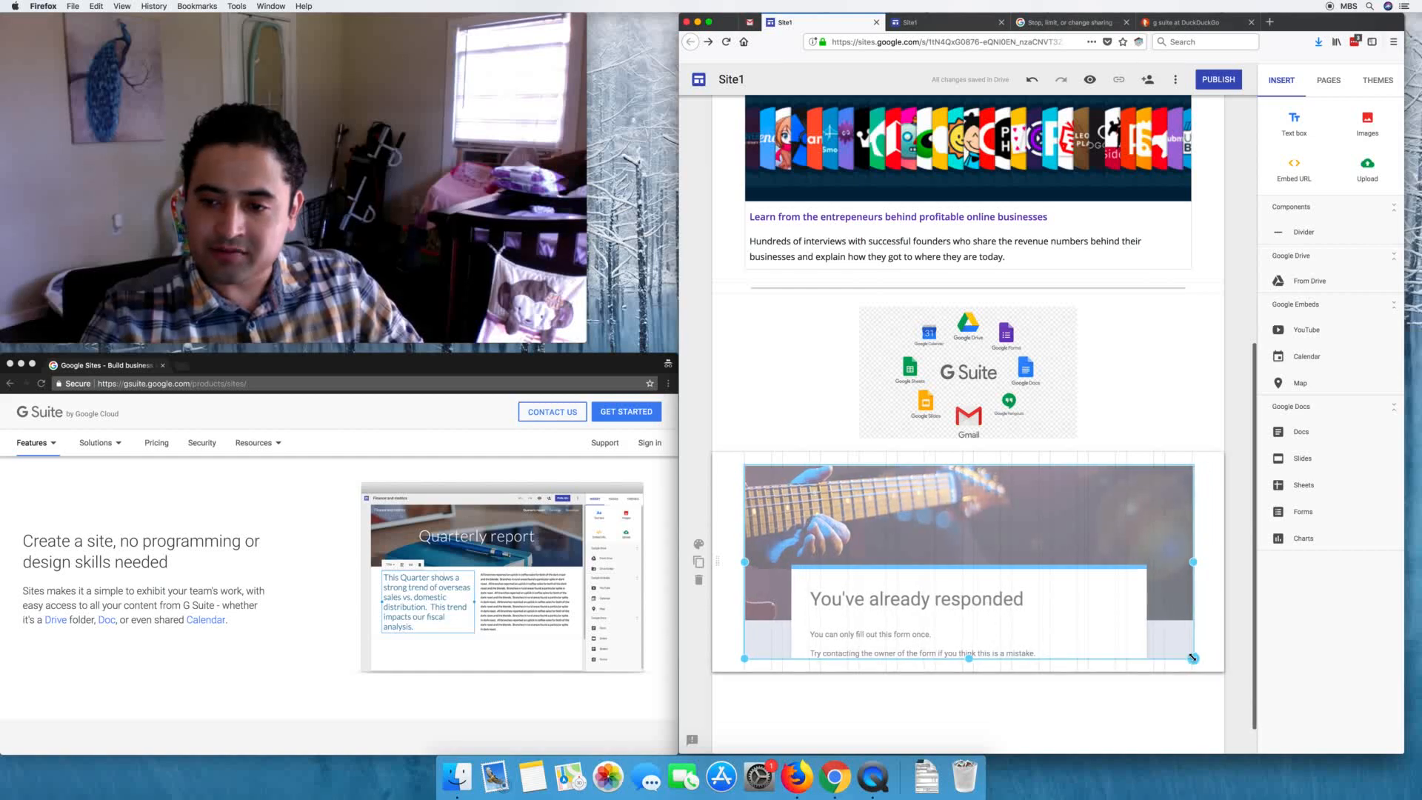
pyautogui.scroll(-1, 954, 600)
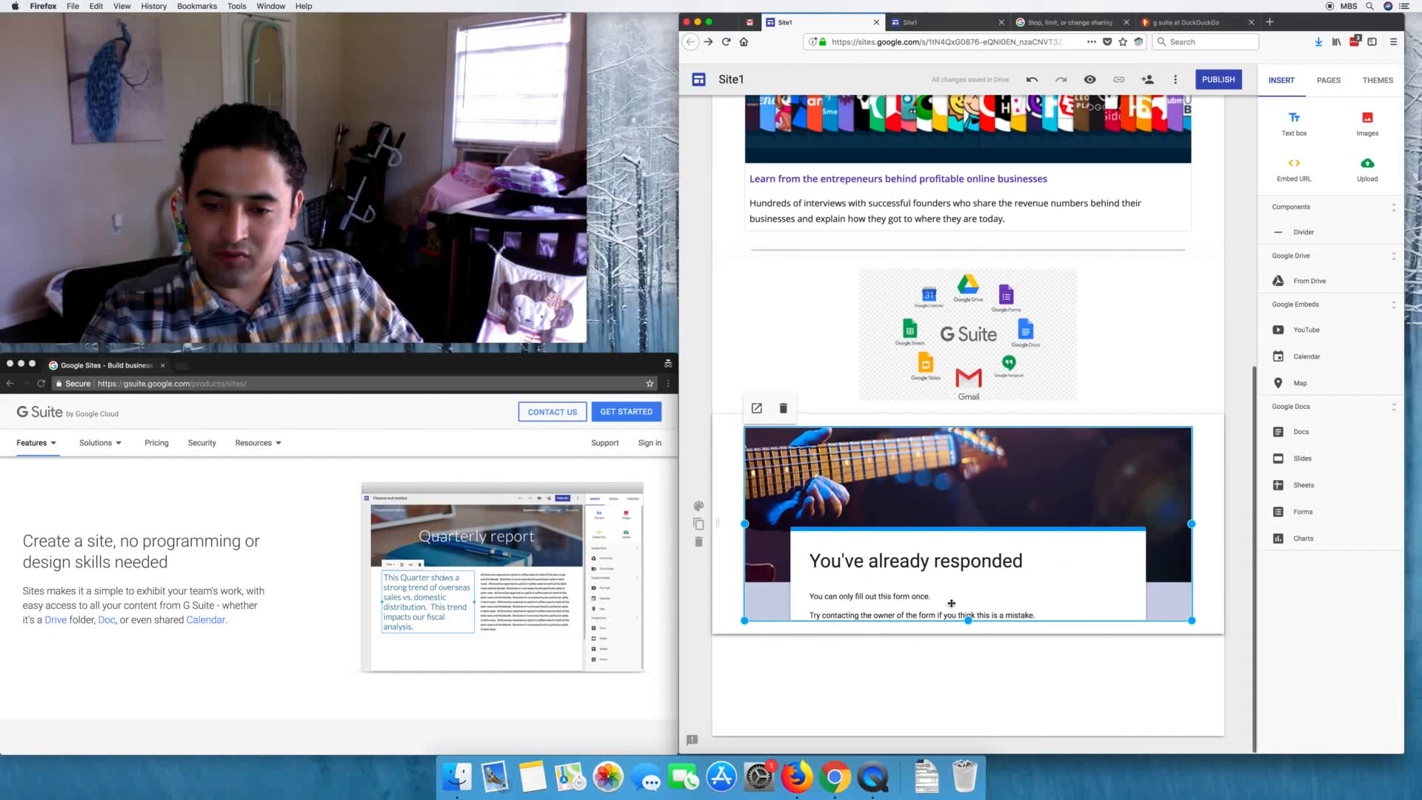
pyautogui.moveTo(966, 620); pyautogui.dragTo(967, 670)
pyautogui.scroll(-2, 953, 588)
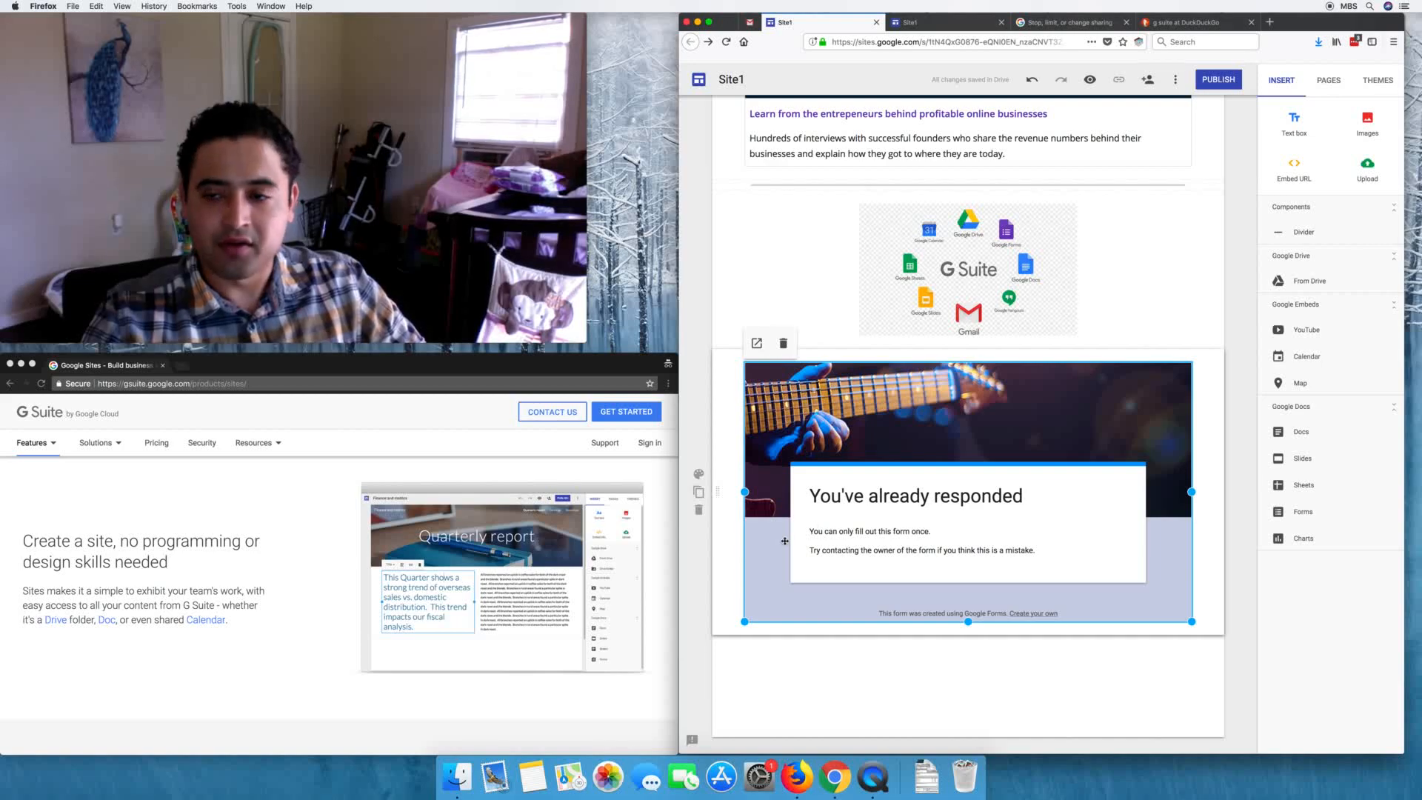
pyautogui.click(1011, 644)
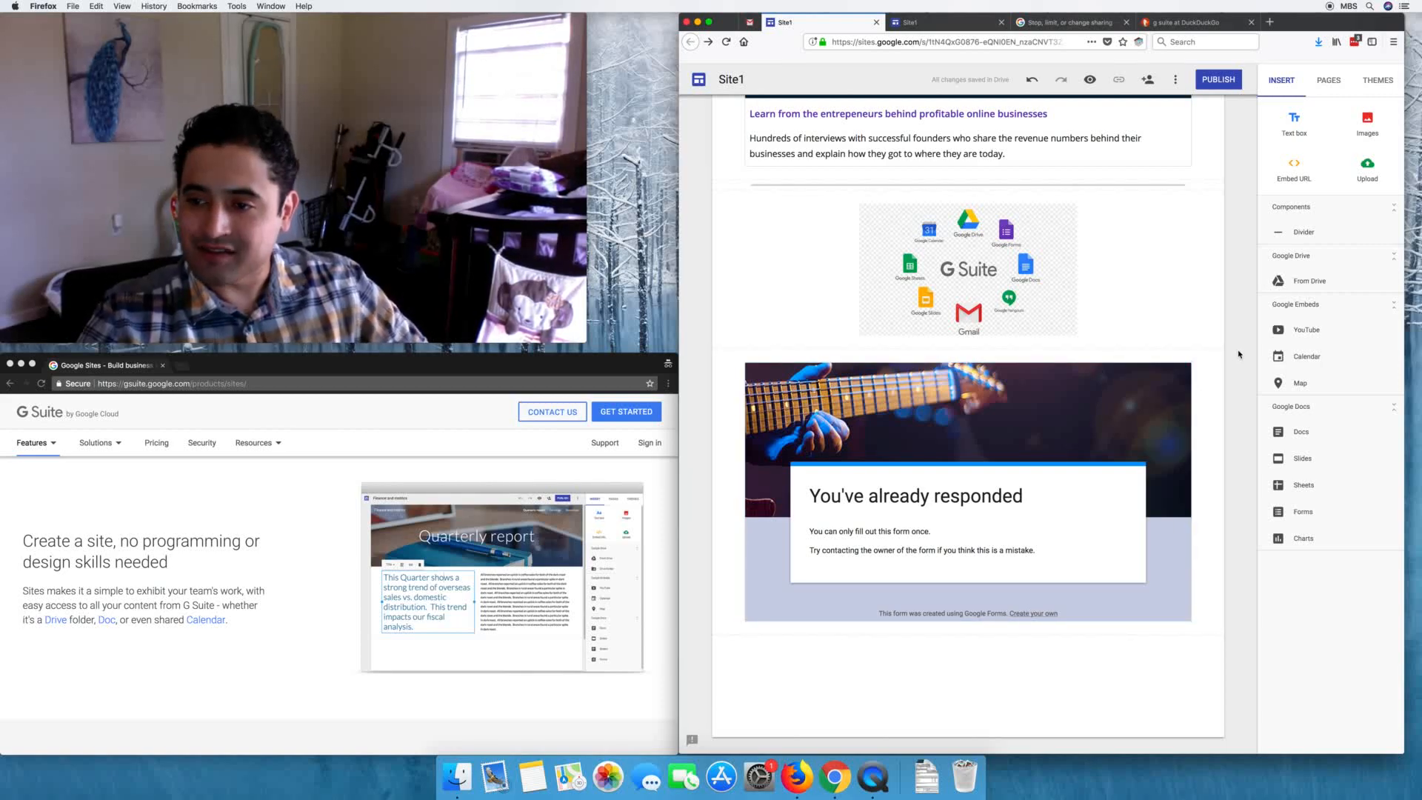
pyautogui.click(1344, 257)
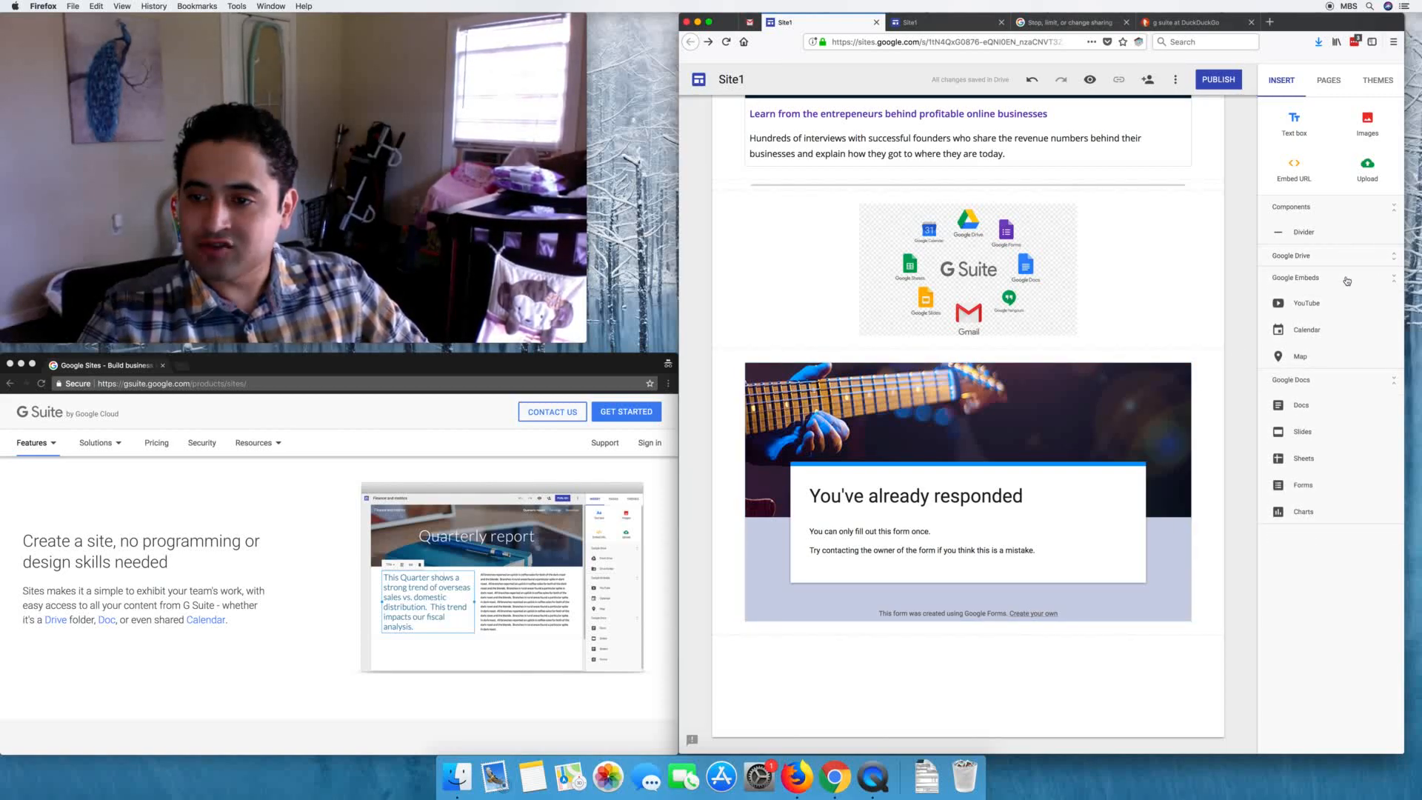
pyautogui.click(1377, 259)
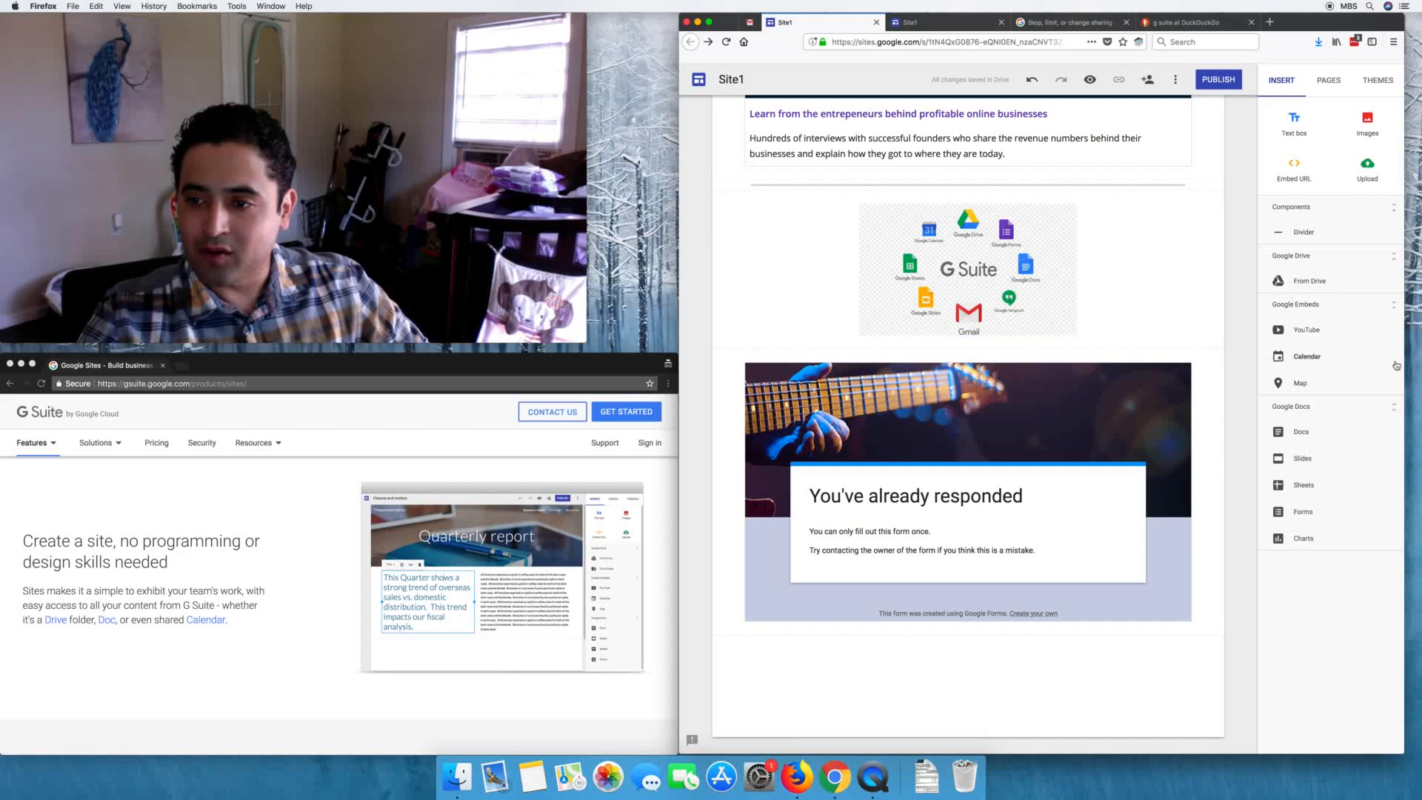
# Step: Search YouTube for "mayen business", insert the G Suite: Getting started with Sheets and Personal Budgeting video, and centre it below the form
pyautogui.click(1321, 330)
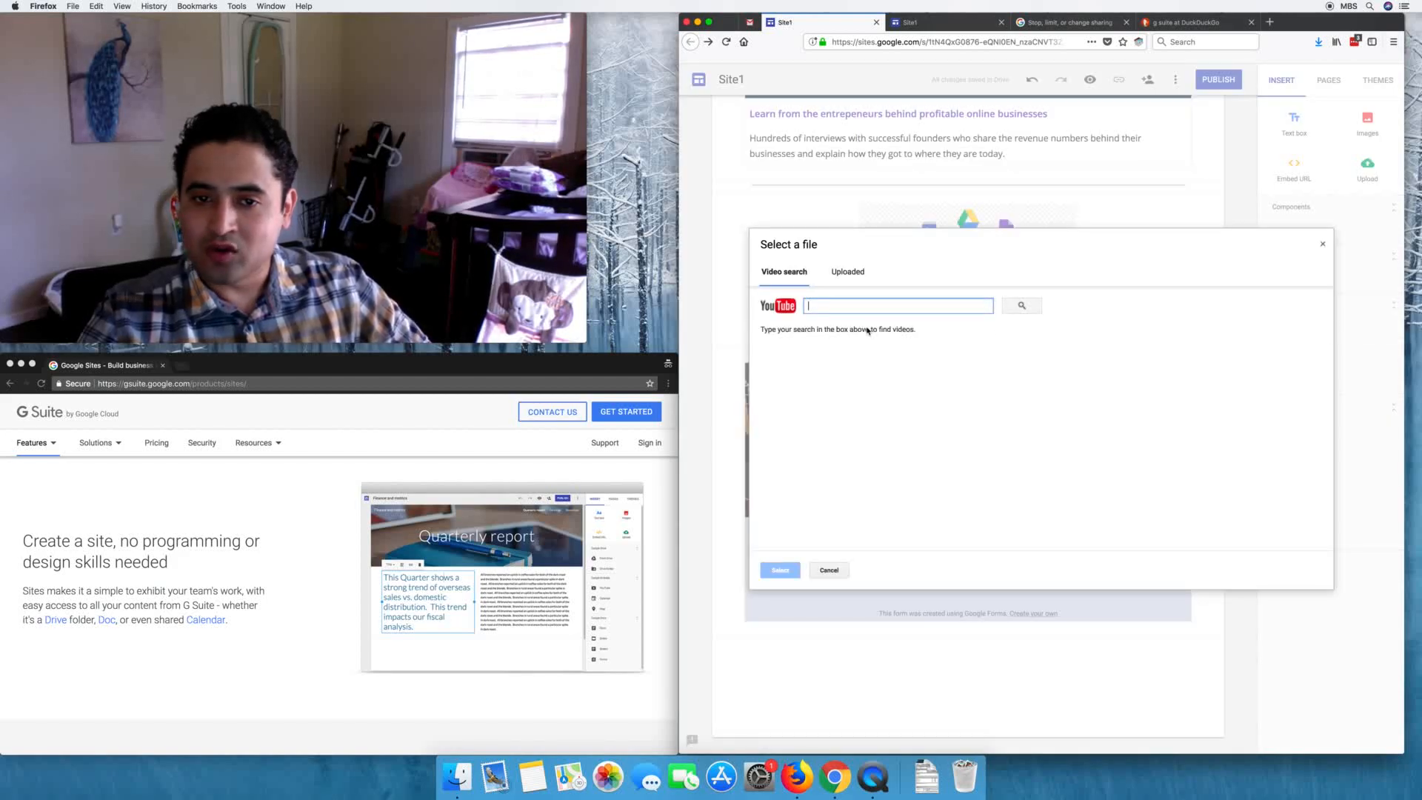
pyautogui.write('mayen')
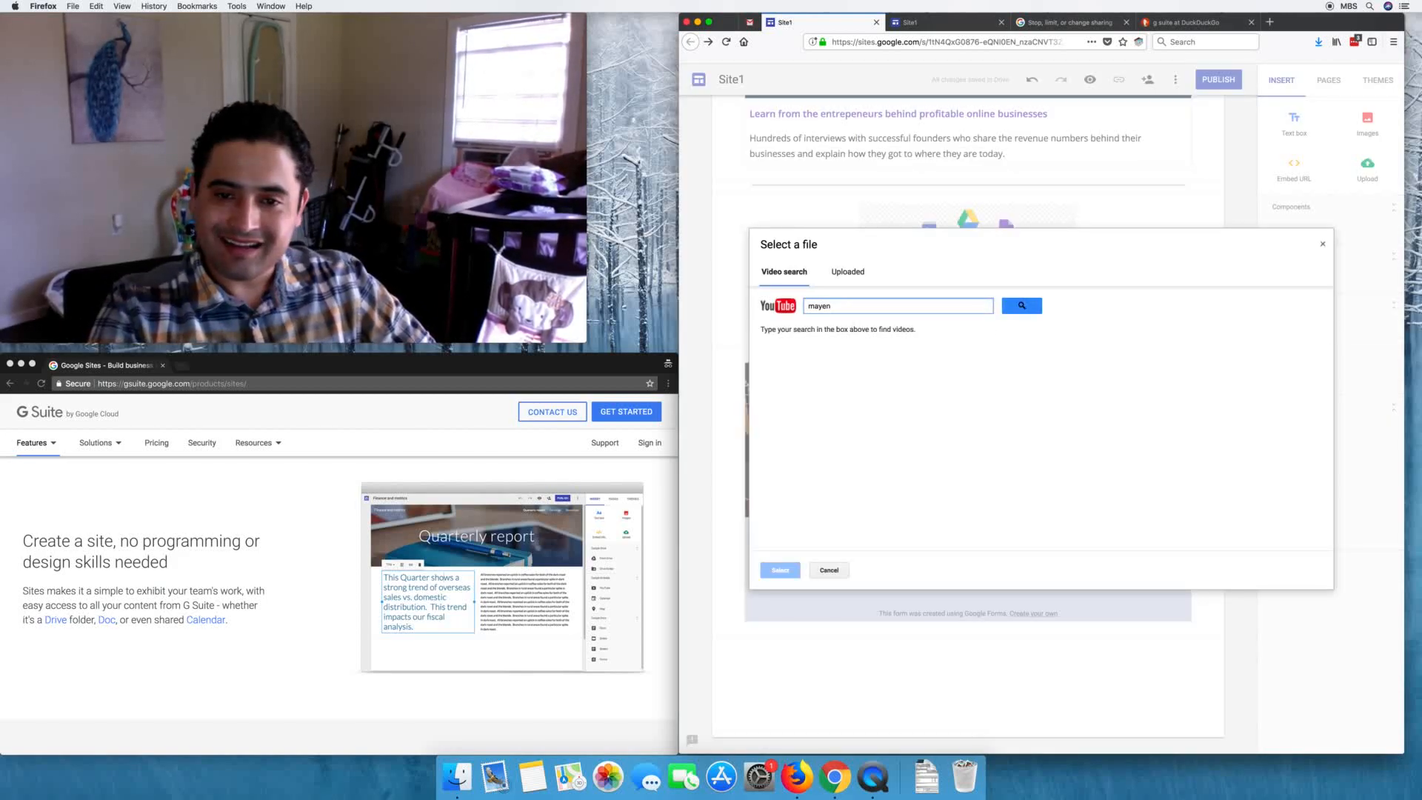
pyautogui.write(' business')
pyautogui.press('Return')
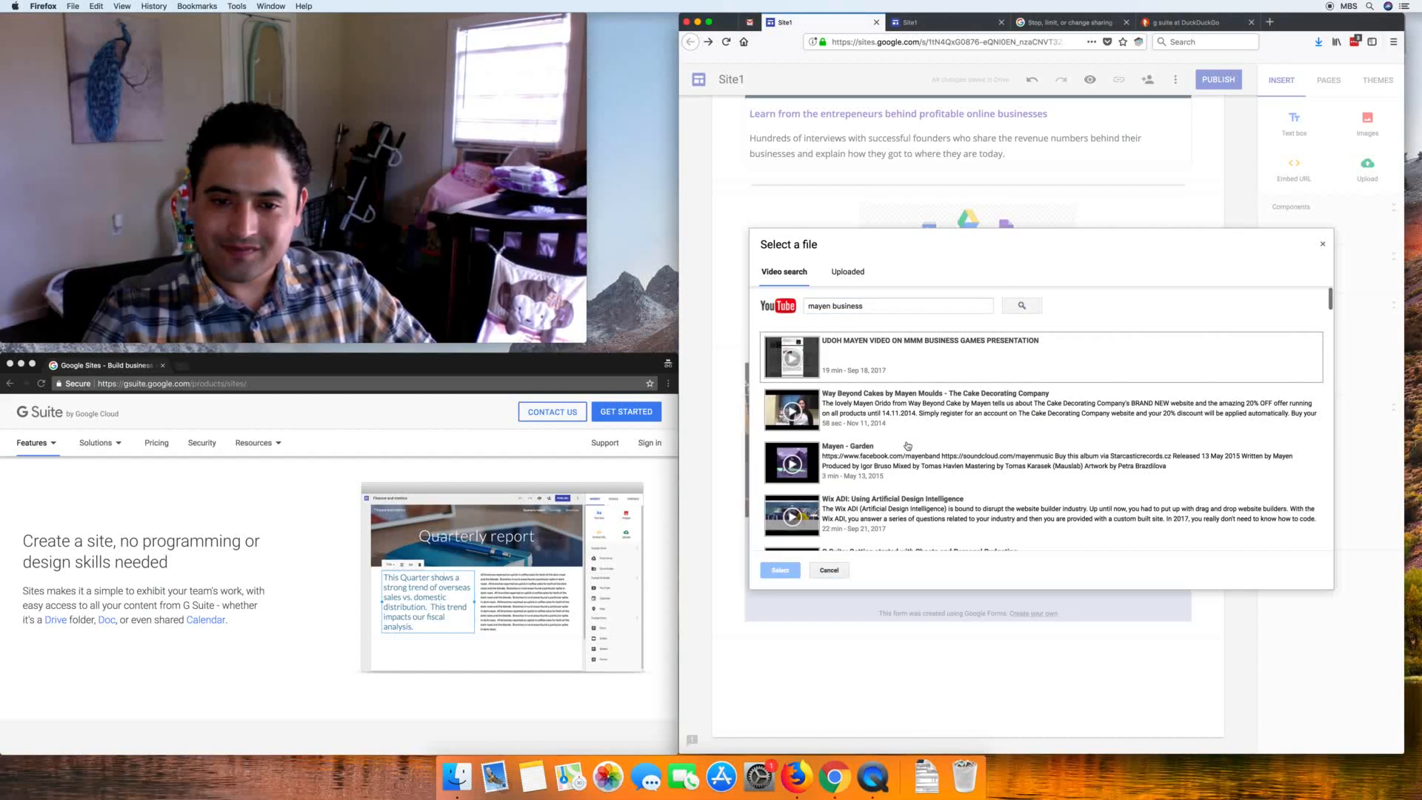
pyautogui.scroll(-3, 907, 445)
pyautogui.click(893, 400)
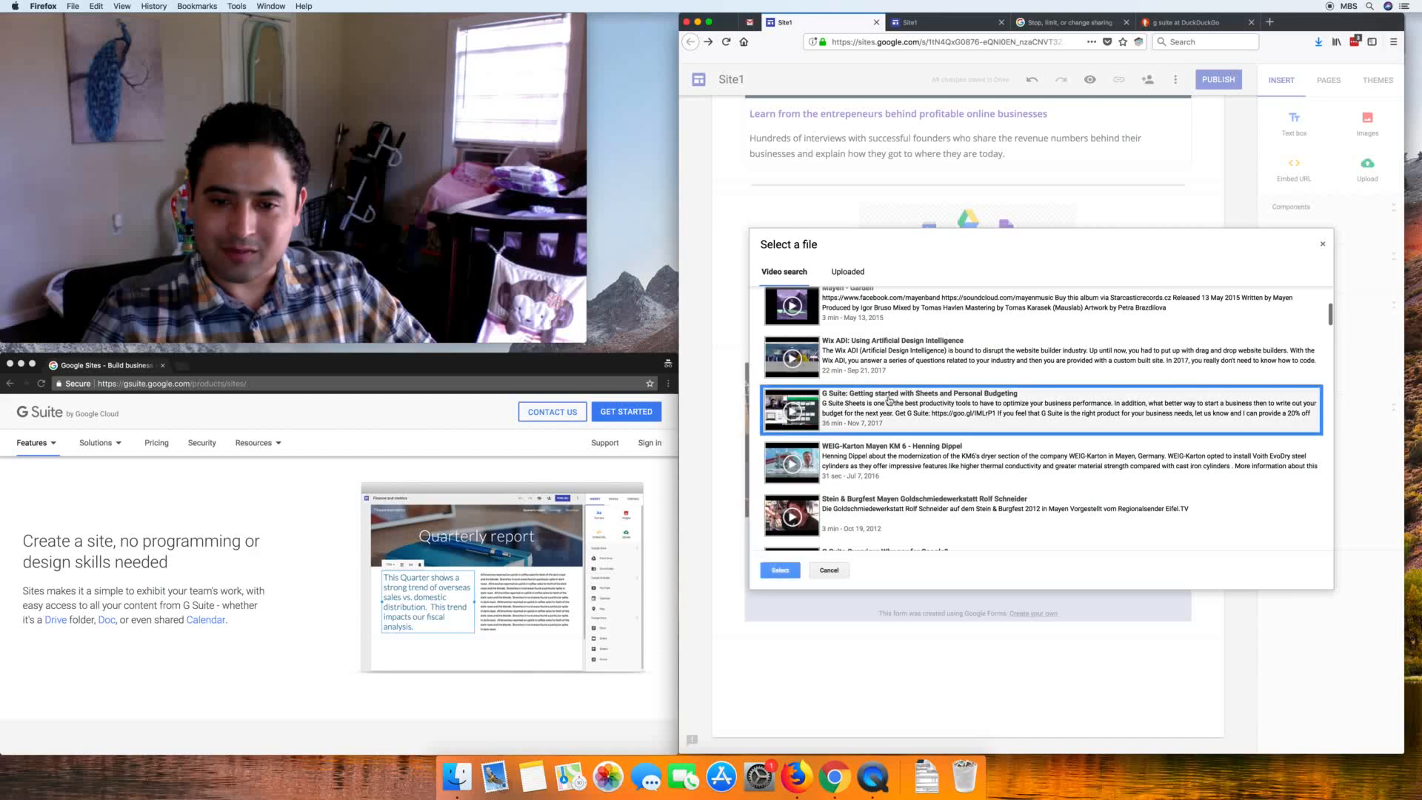
pyautogui.click(780, 571)
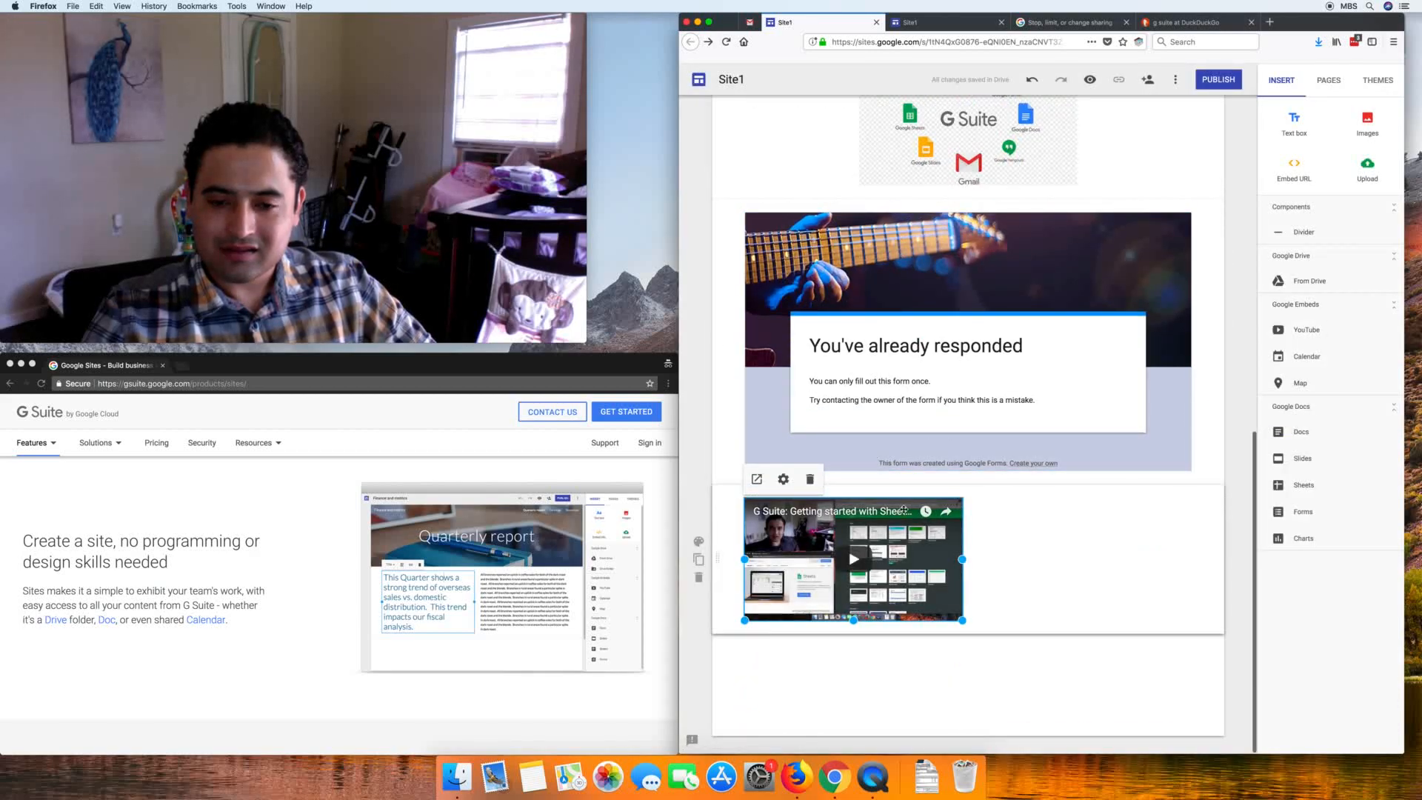
pyautogui.moveTo(872, 569); pyautogui.dragTo(970, 565)
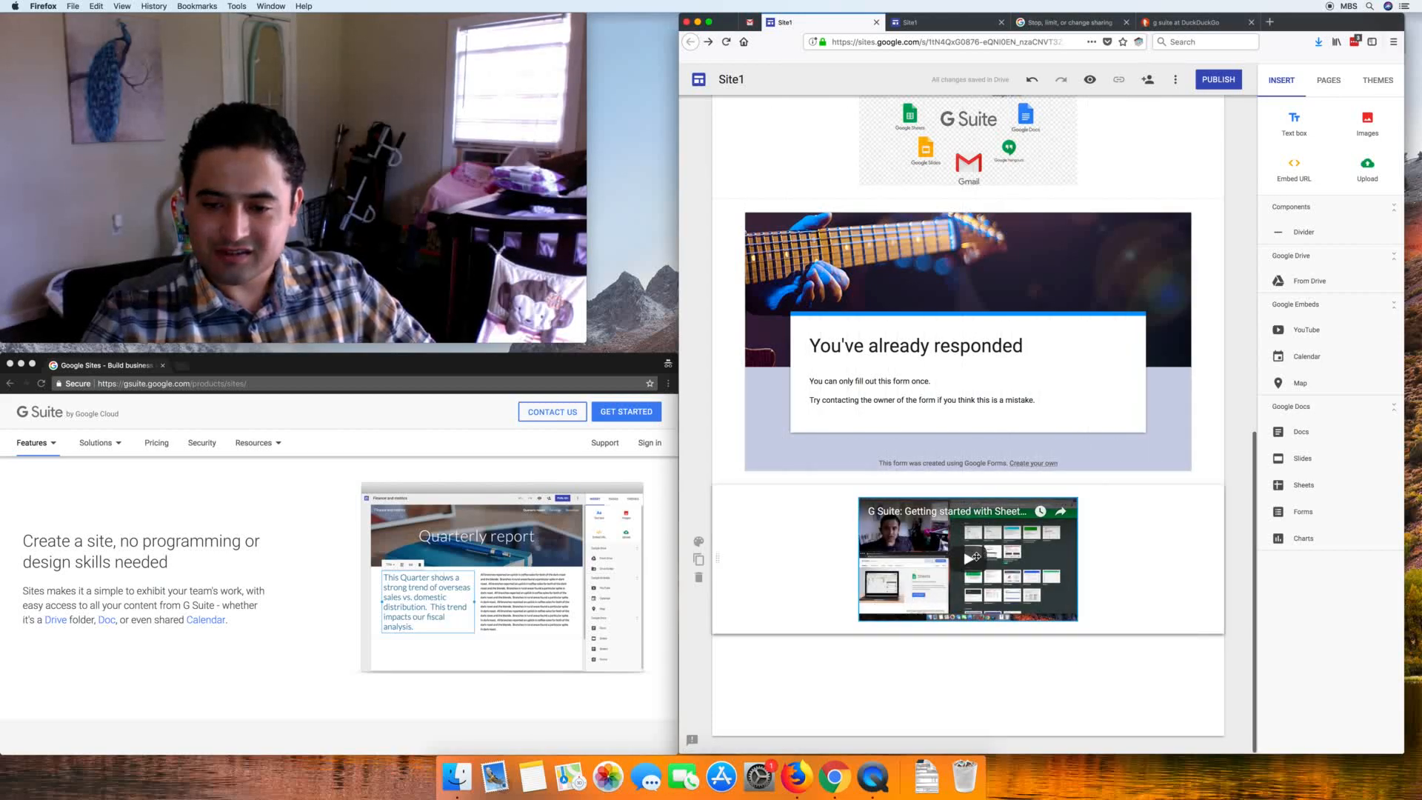
pyautogui.click(976, 556)
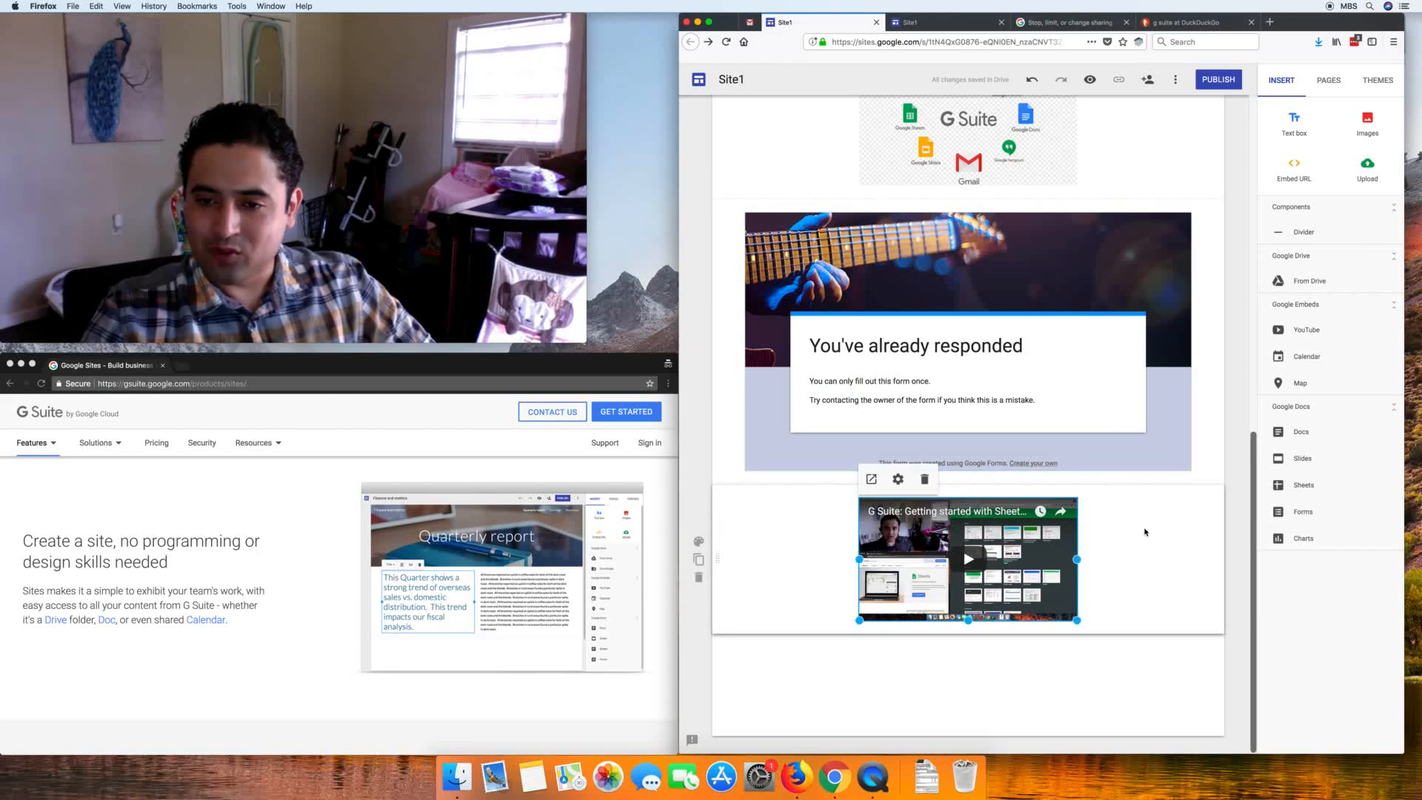
# Step: Try to zoom out the G Suite image in crop mode and apply the crop
pyautogui.click(1067, 296)
pyautogui.scroll(2, 1037, 274)
pyautogui.click(975, 159)
pyautogui.scroll(2, 974, 159)
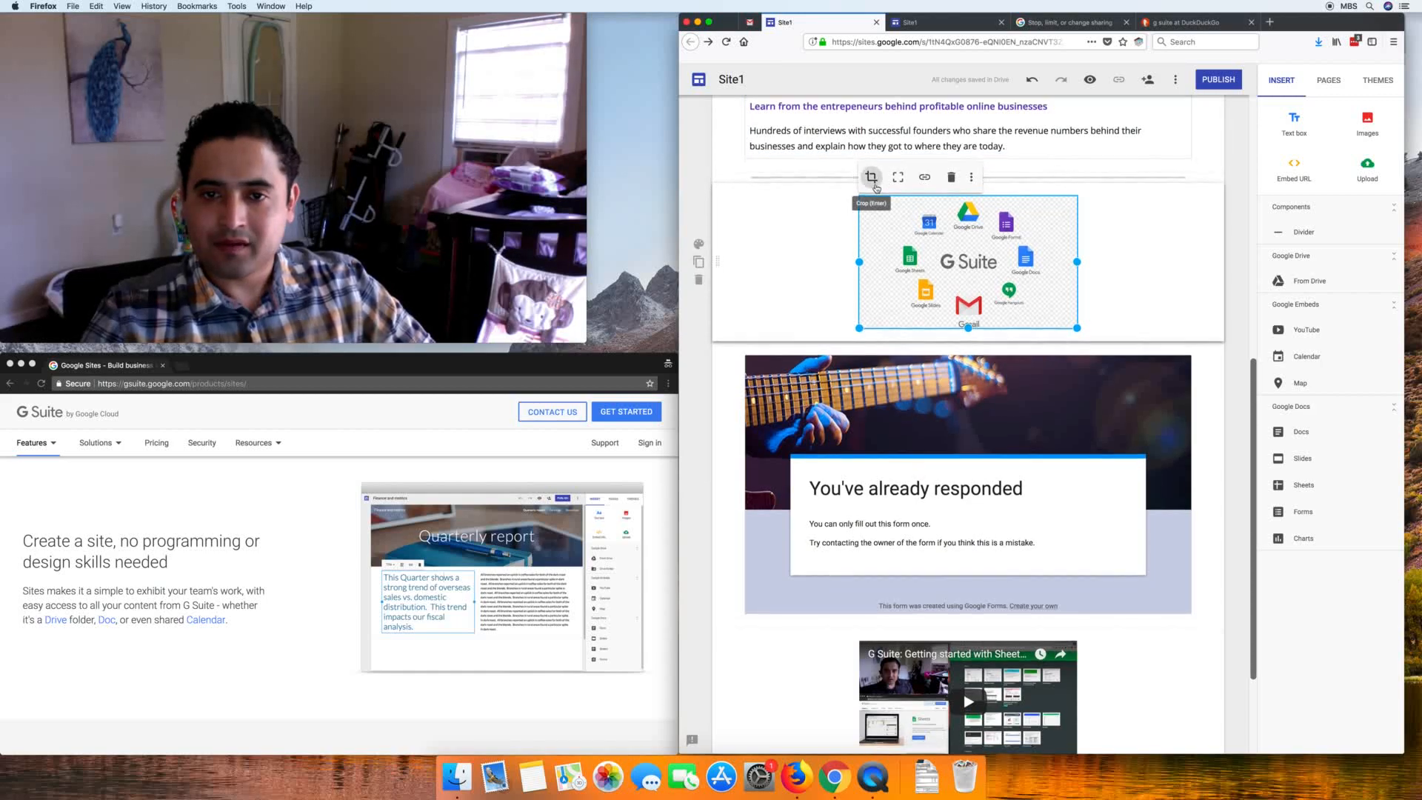
pyautogui.click(872, 182)
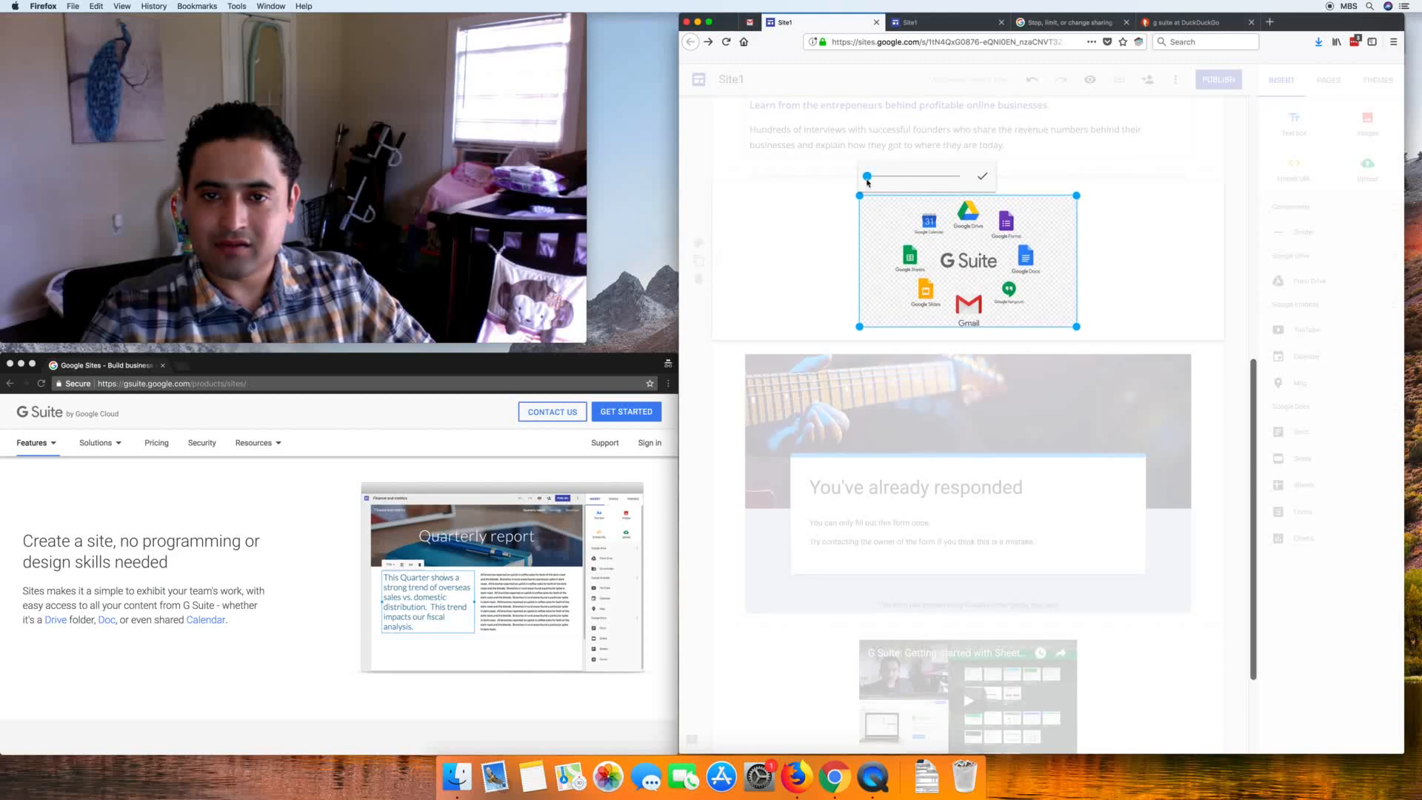
pyautogui.moveTo(866, 175)
pyautogui.mouseDown()
pyautogui.moveTo(940, 178)
pyautogui.moveTo(847, 176)
pyautogui.mouseUp()
pyautogui.rightClick(1175, 232)
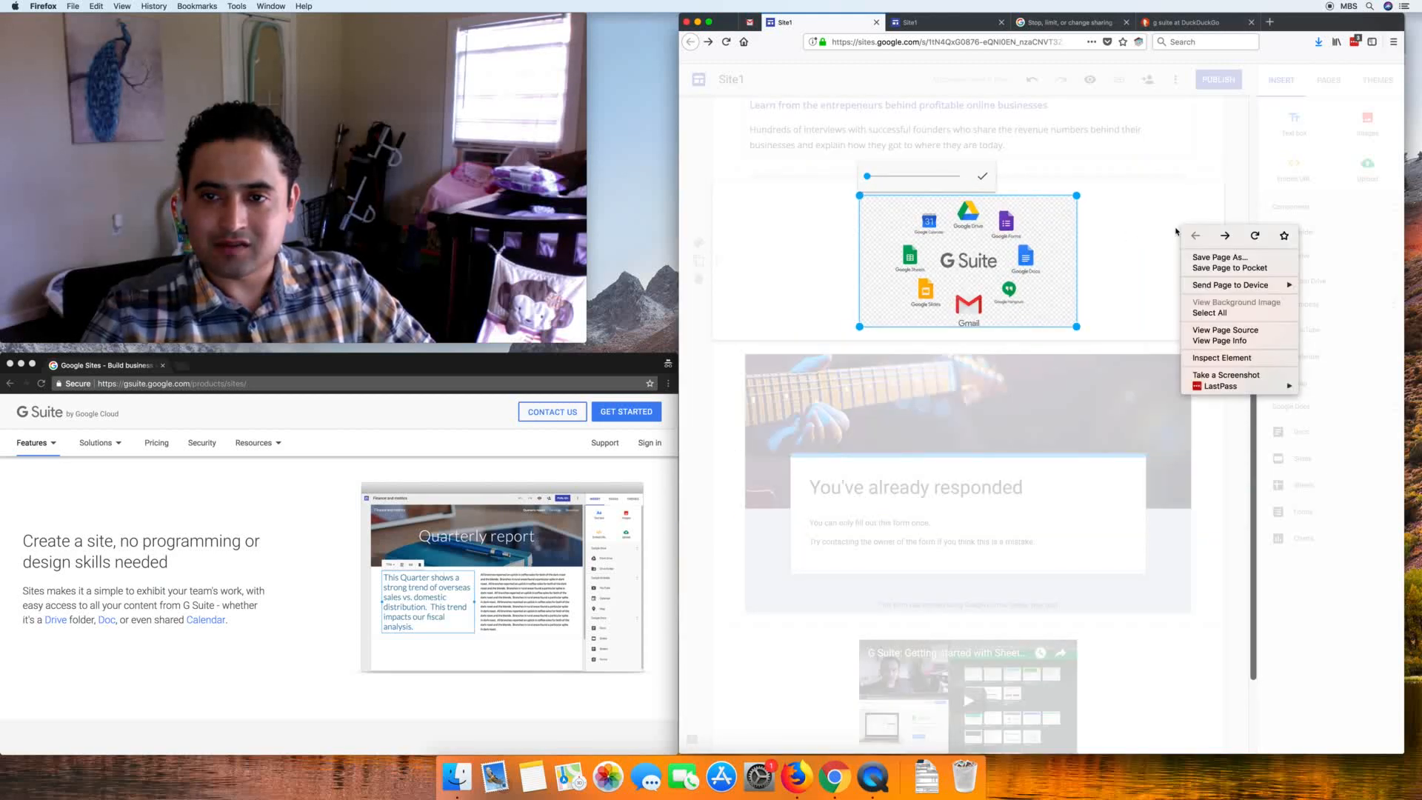
pyautogui.click(985, 178)
pyautogui.click(984, 177)
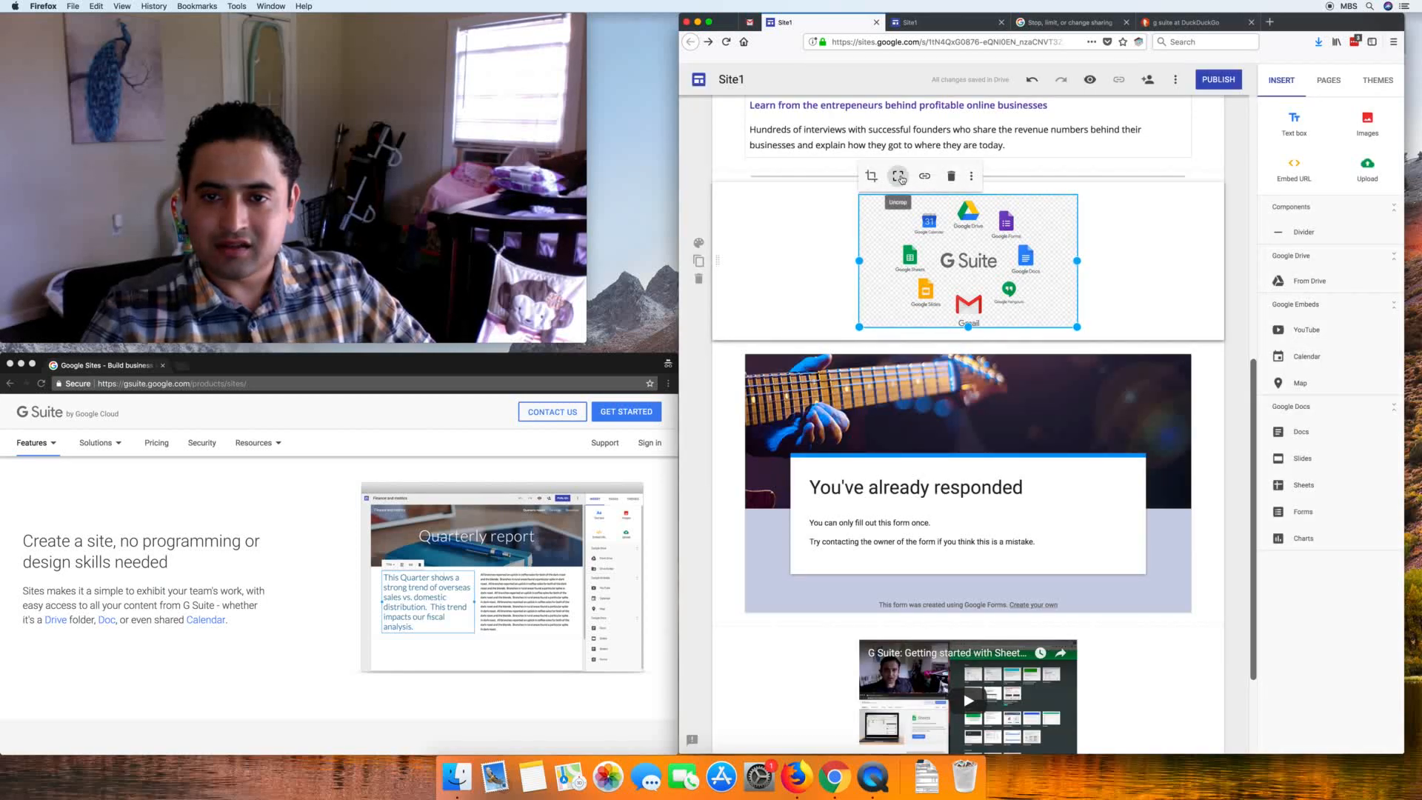
# Step: Link the G Suite image to the site's About page
pyautogui.click(927, 181)
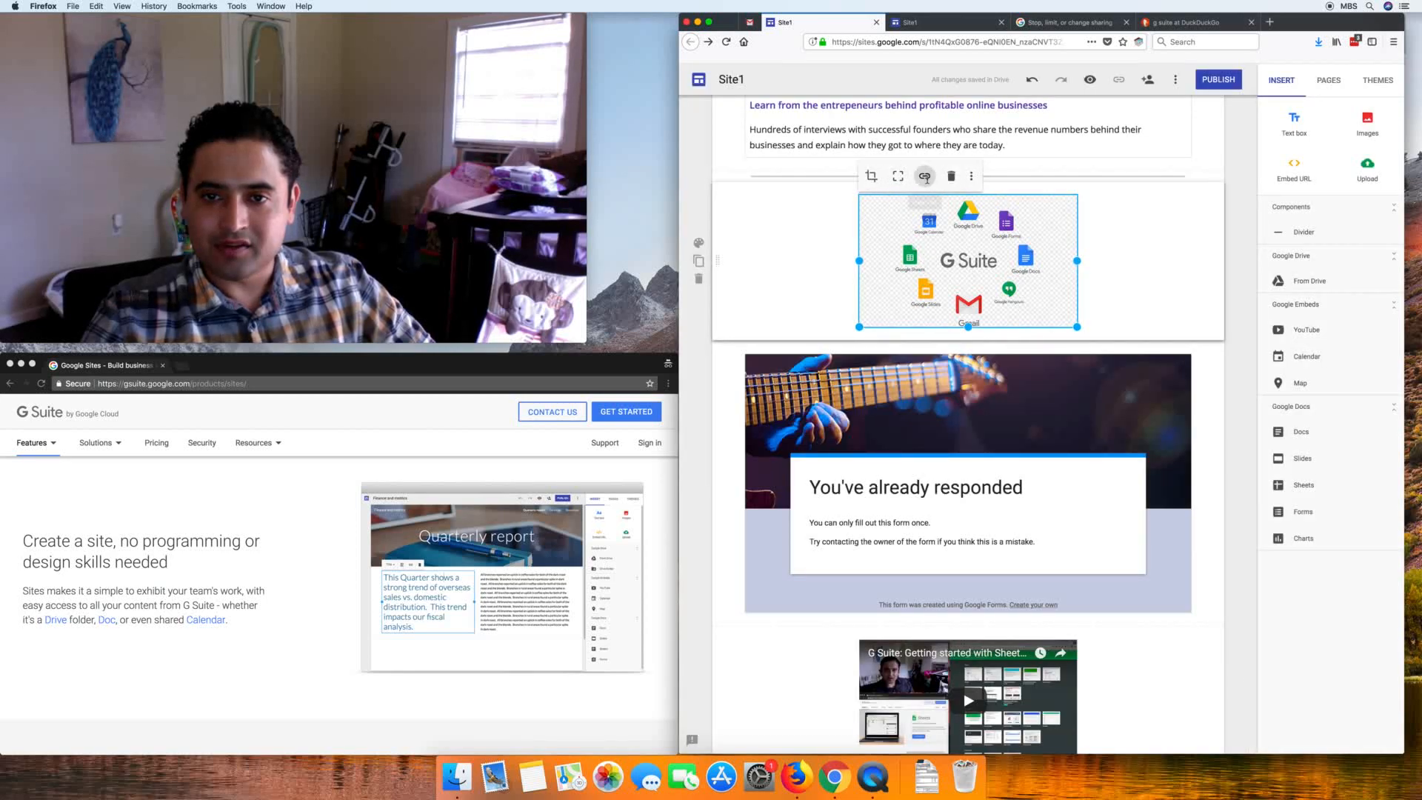
pyautogui.click(922, 226)
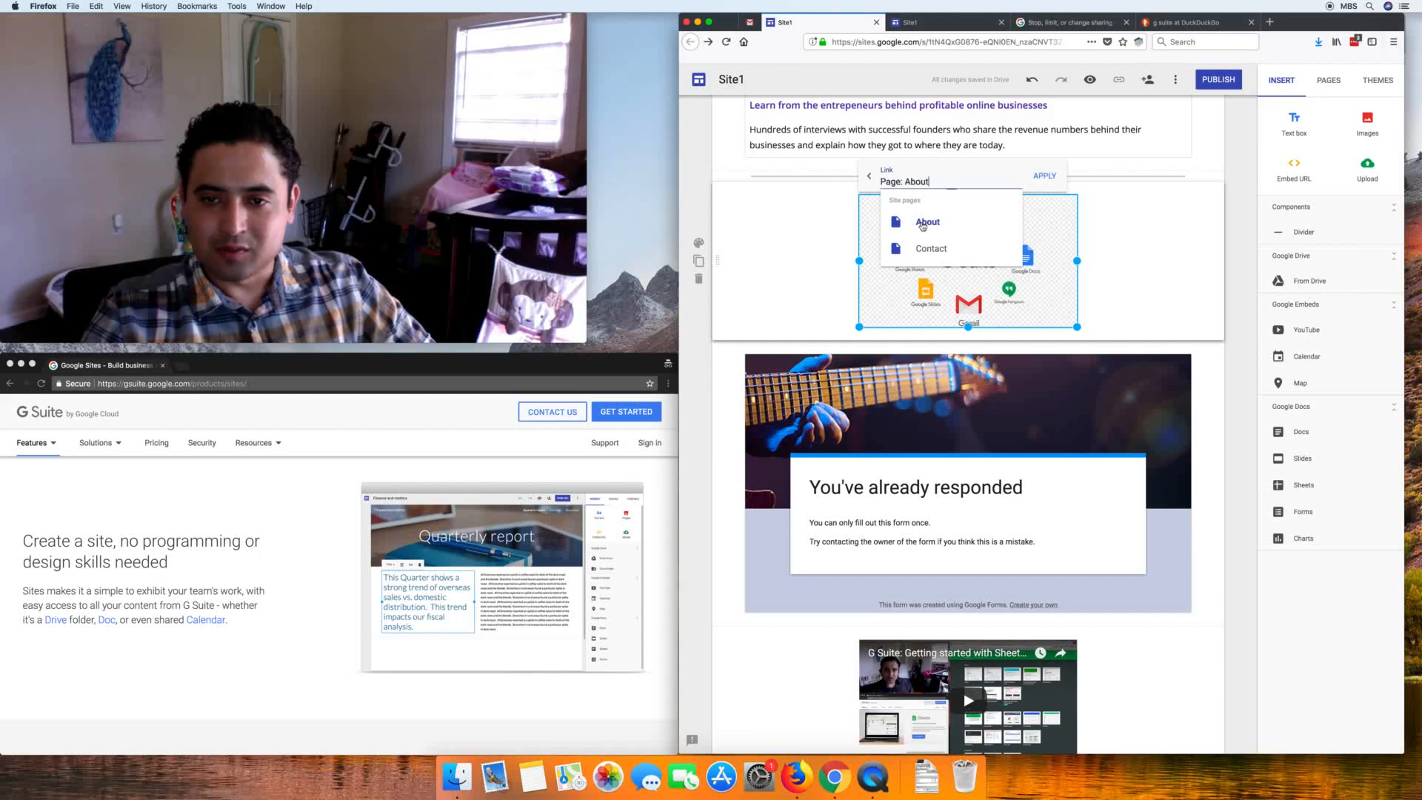
pyautogui.click(1056, 176)
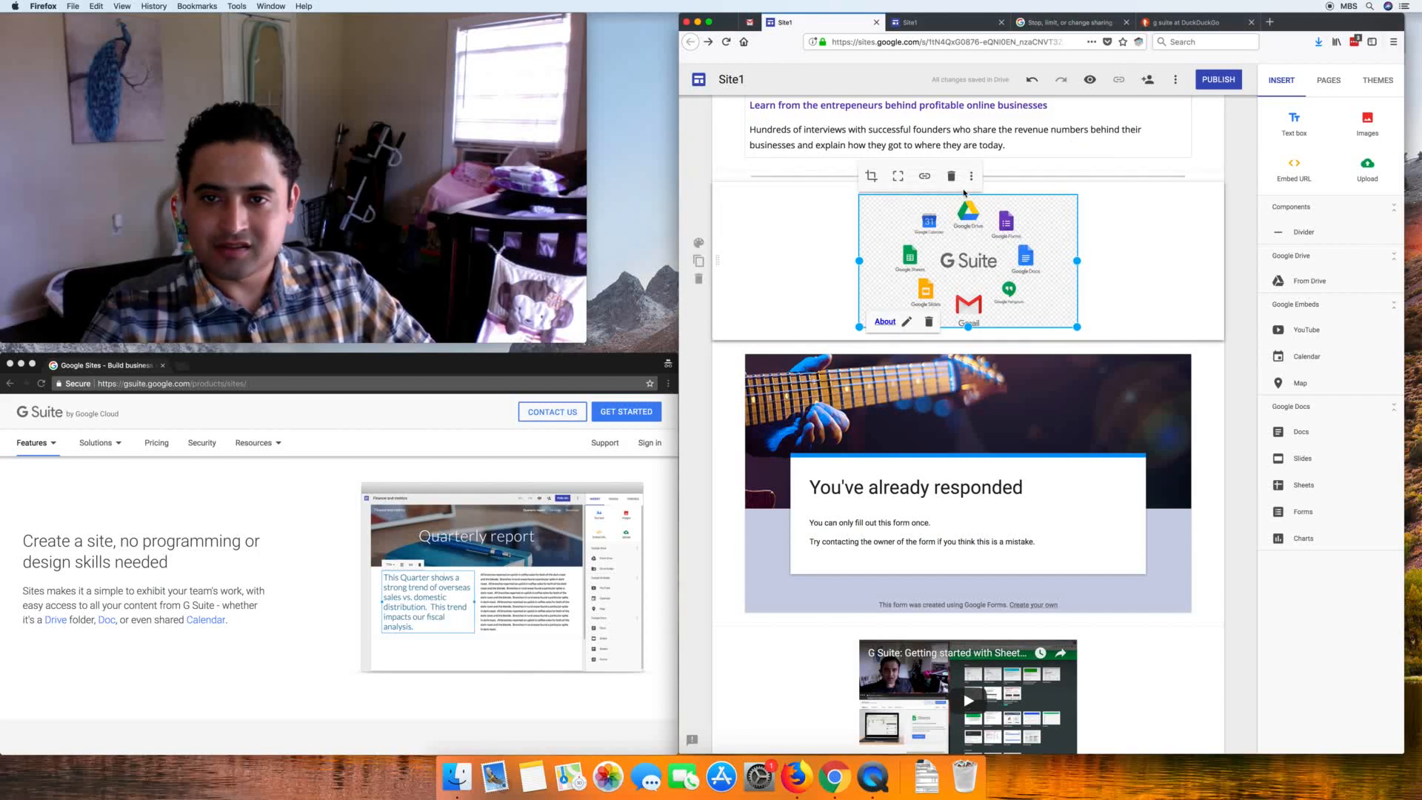
# Step: Set the G Suite image's alt text description to "Gsuite"
pyautogui.click(971, 176)
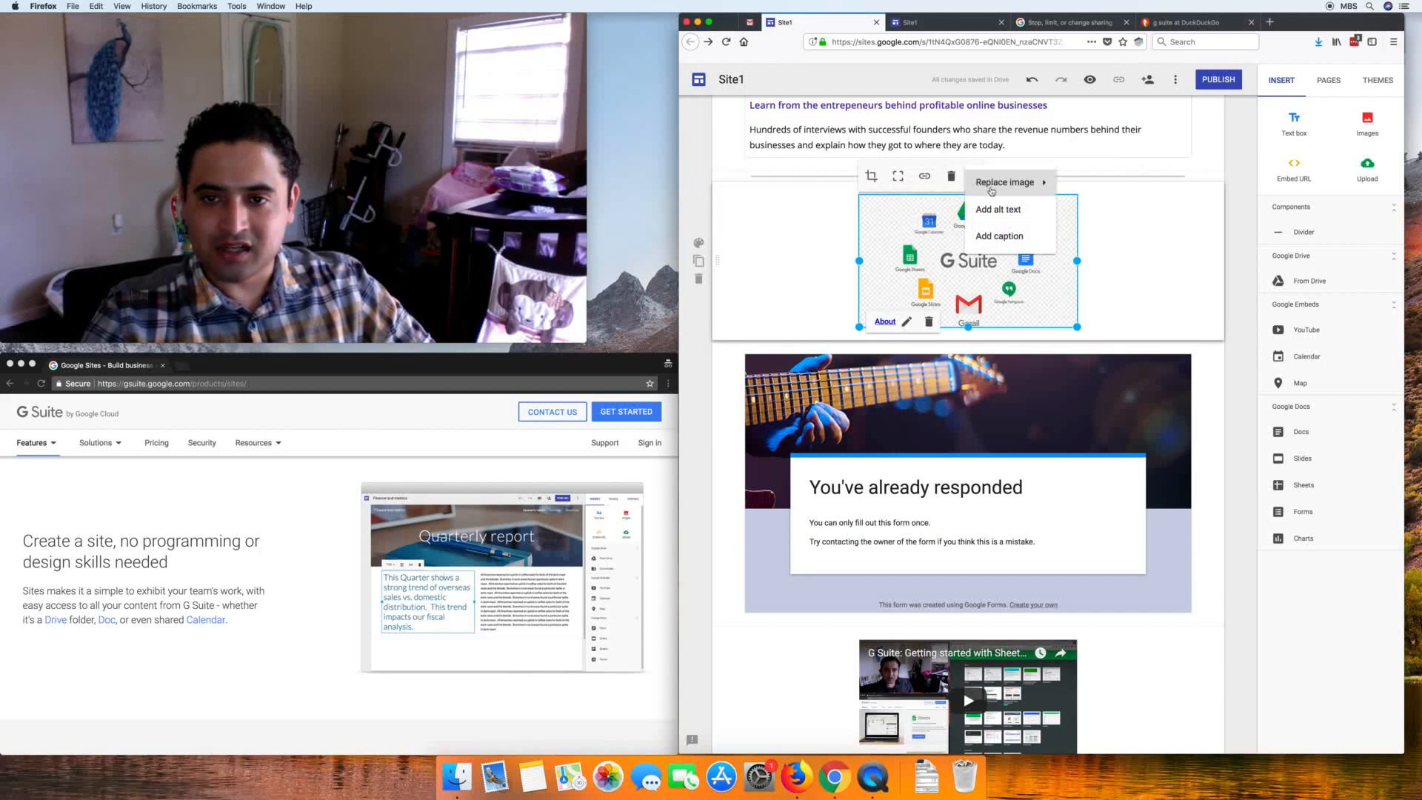
pyautogui.moveTo(1036, 182)
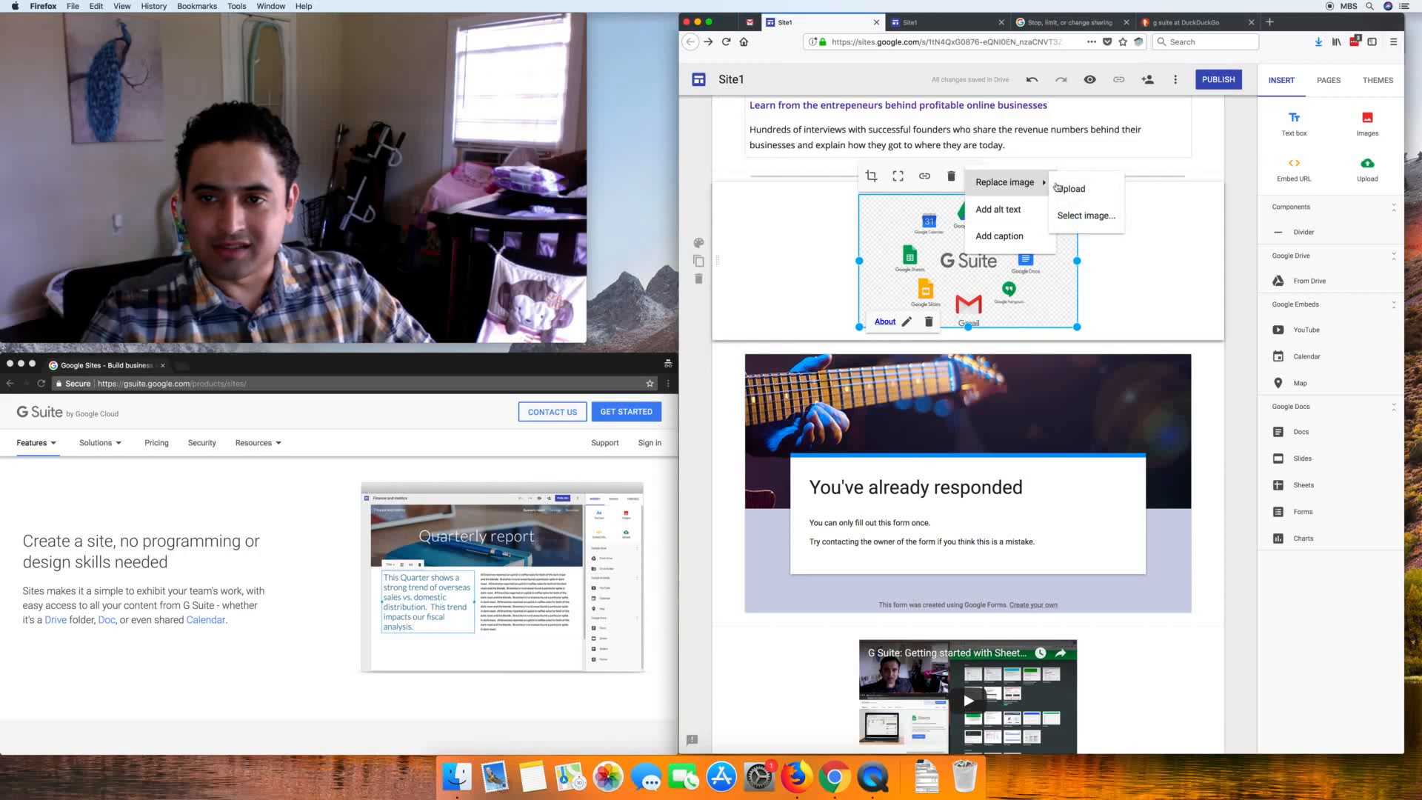
pyautogui.click(987, 210)
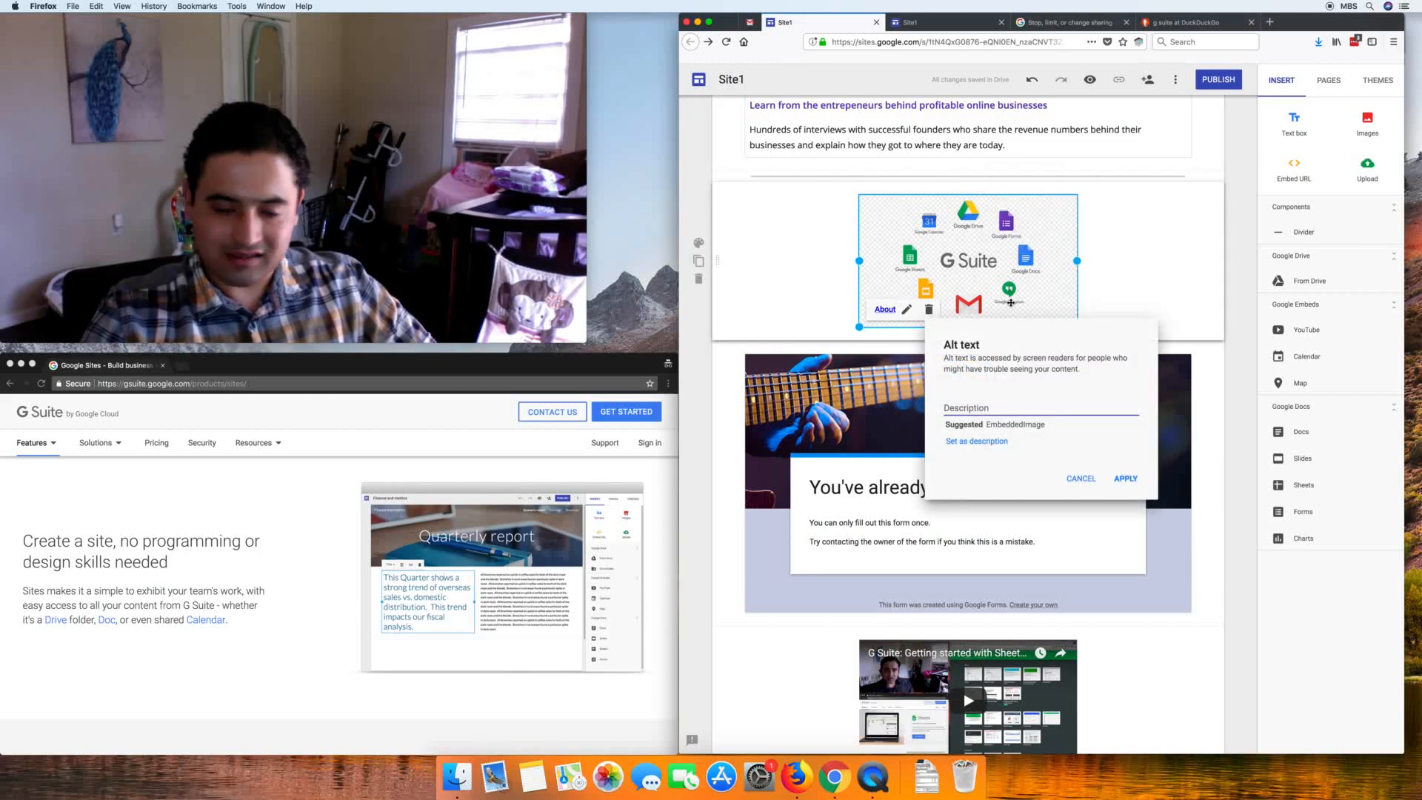
pyautogui.write('Gsuite')
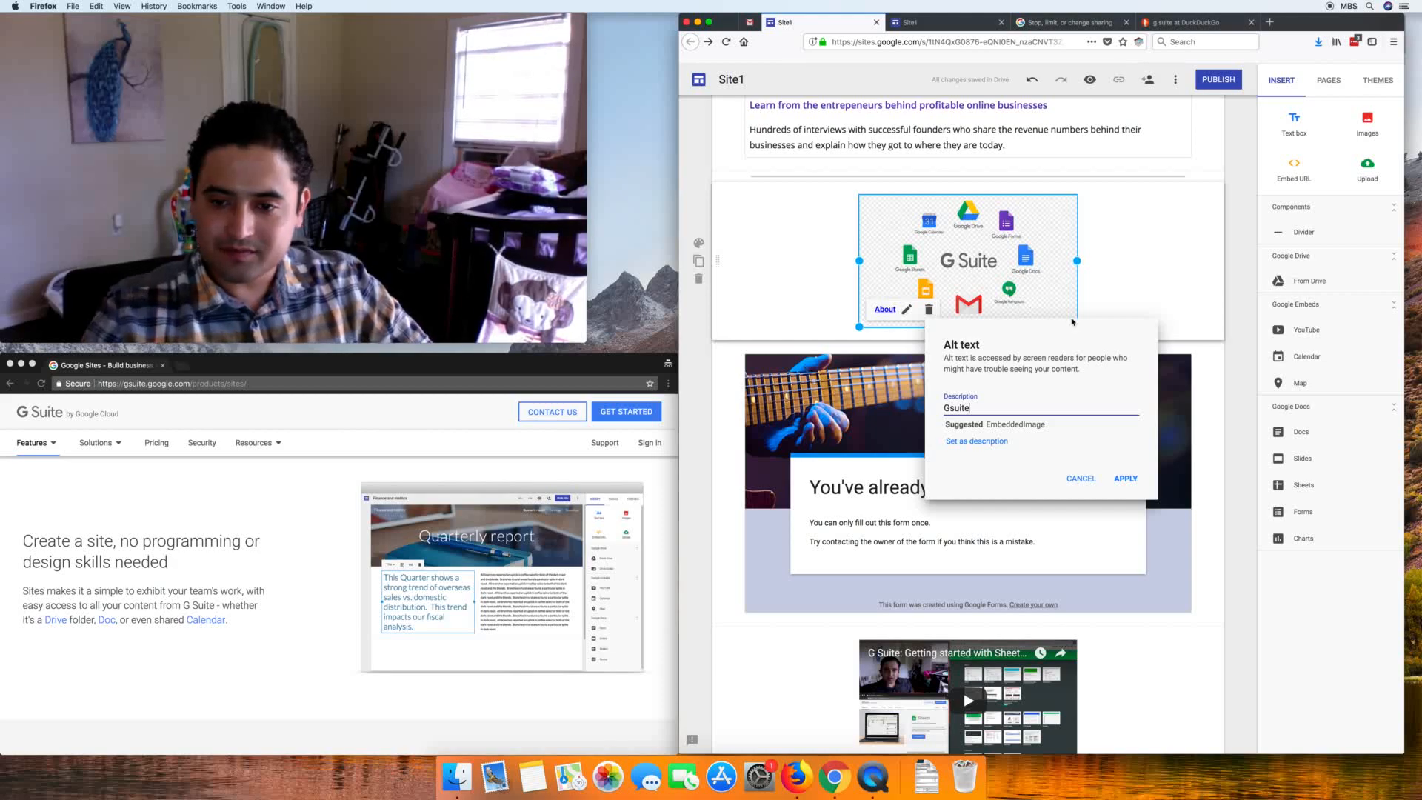
pyautogui.click(1126, 478)
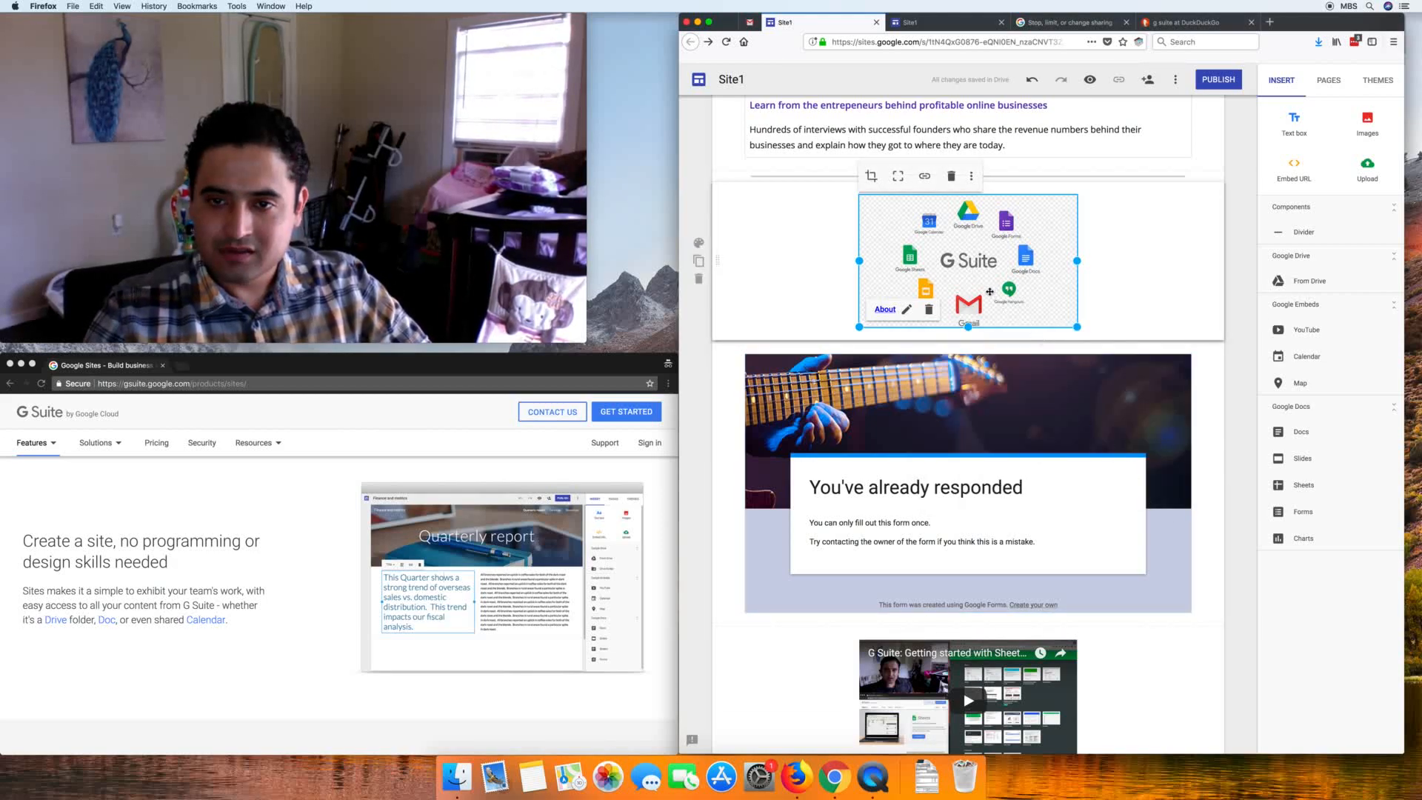
# Step: Add the caption "Gsuite" below the G Suite image
pyautogui.click(972, 177)
pyautogui.click(1040, 236)
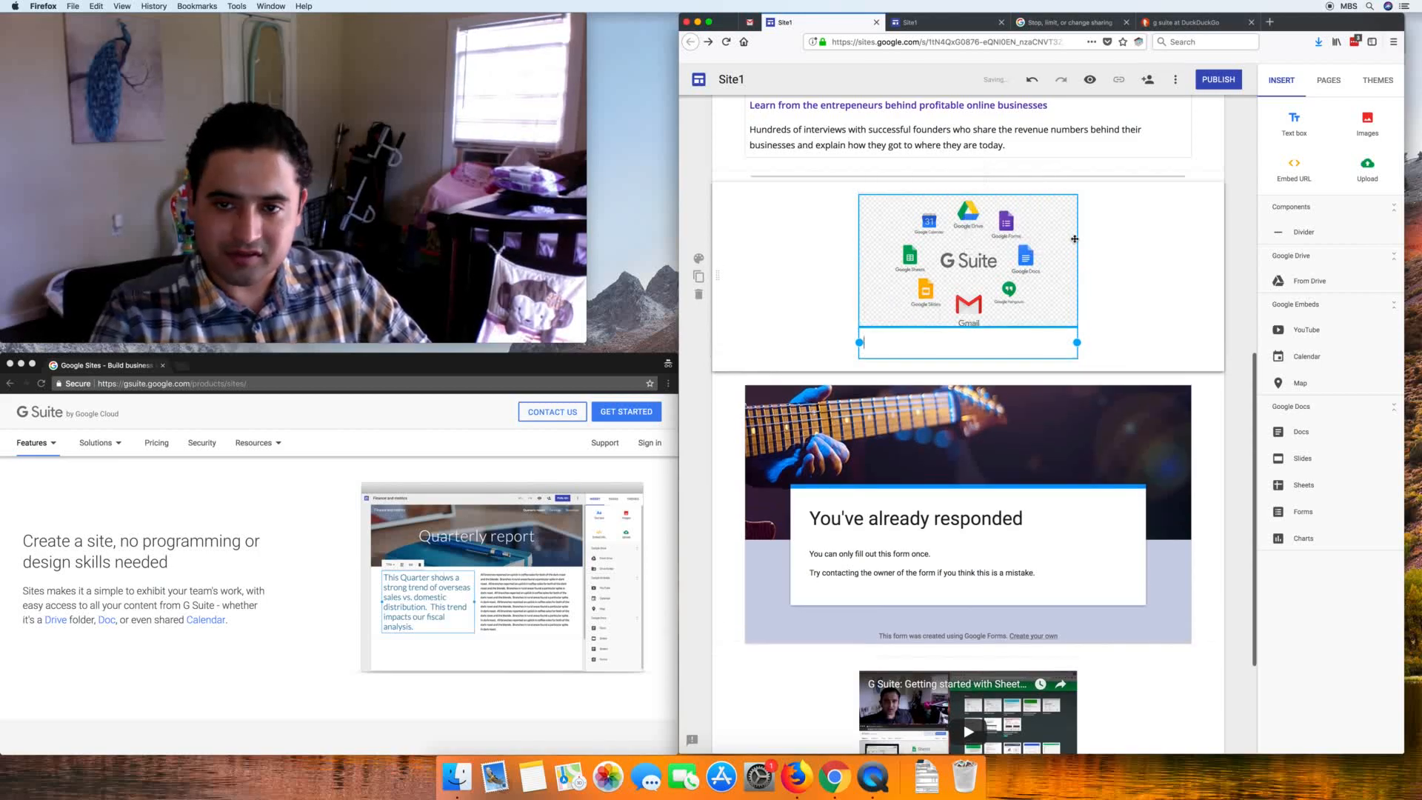
pyautogui.write('Gsuite')
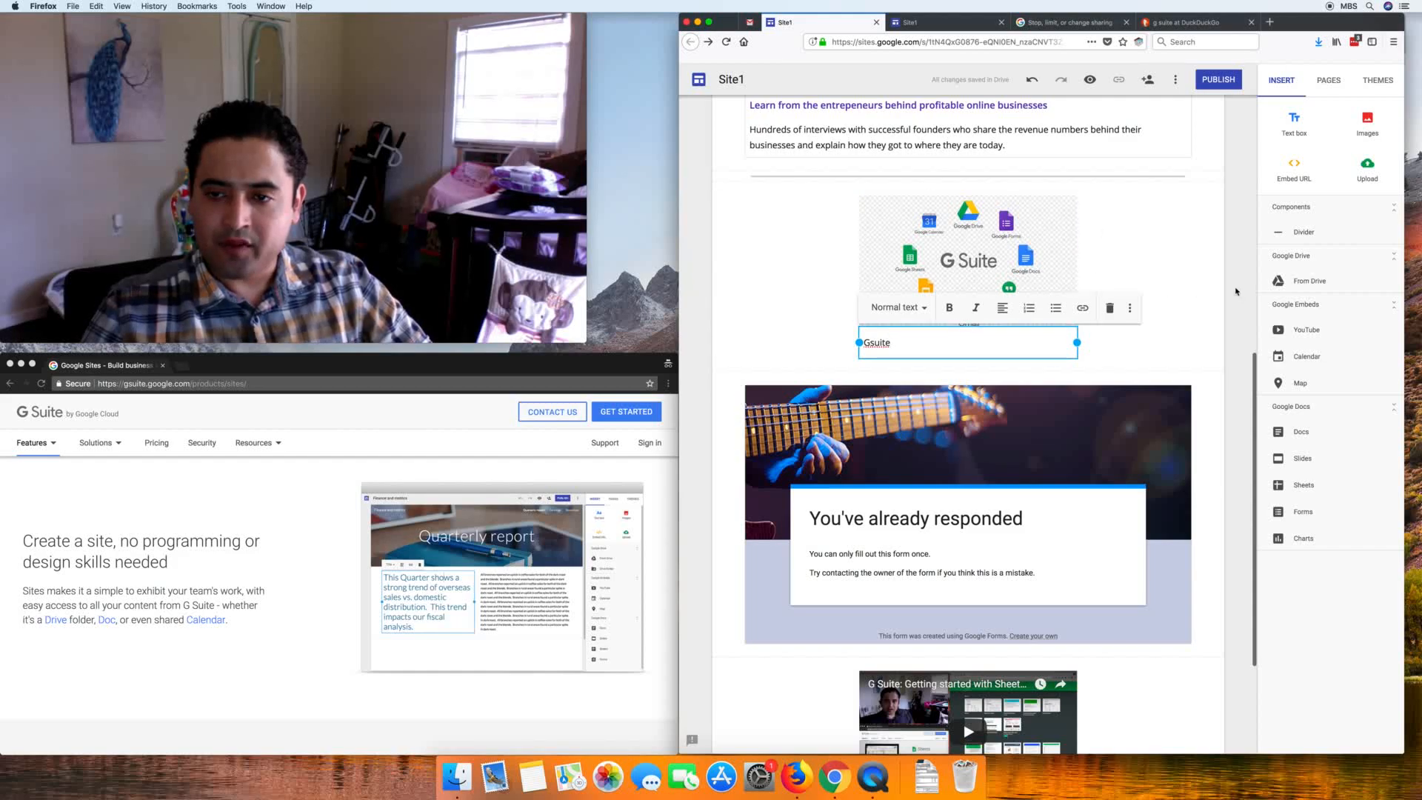
# Step: Review the alt text of the G Suite image and reapply it unchanged
pyautogui.click(1008, 218)
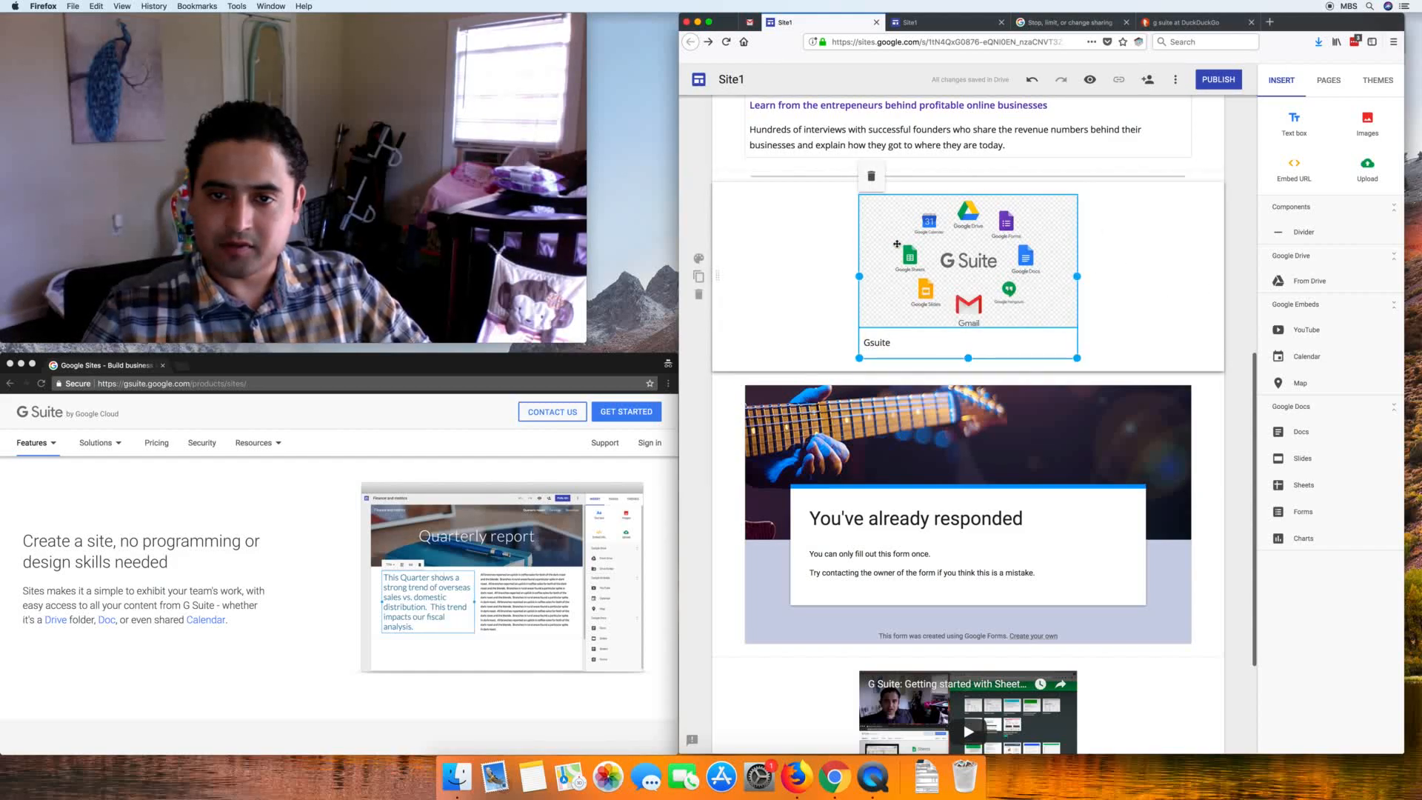
pyautogui.click(926, 200)
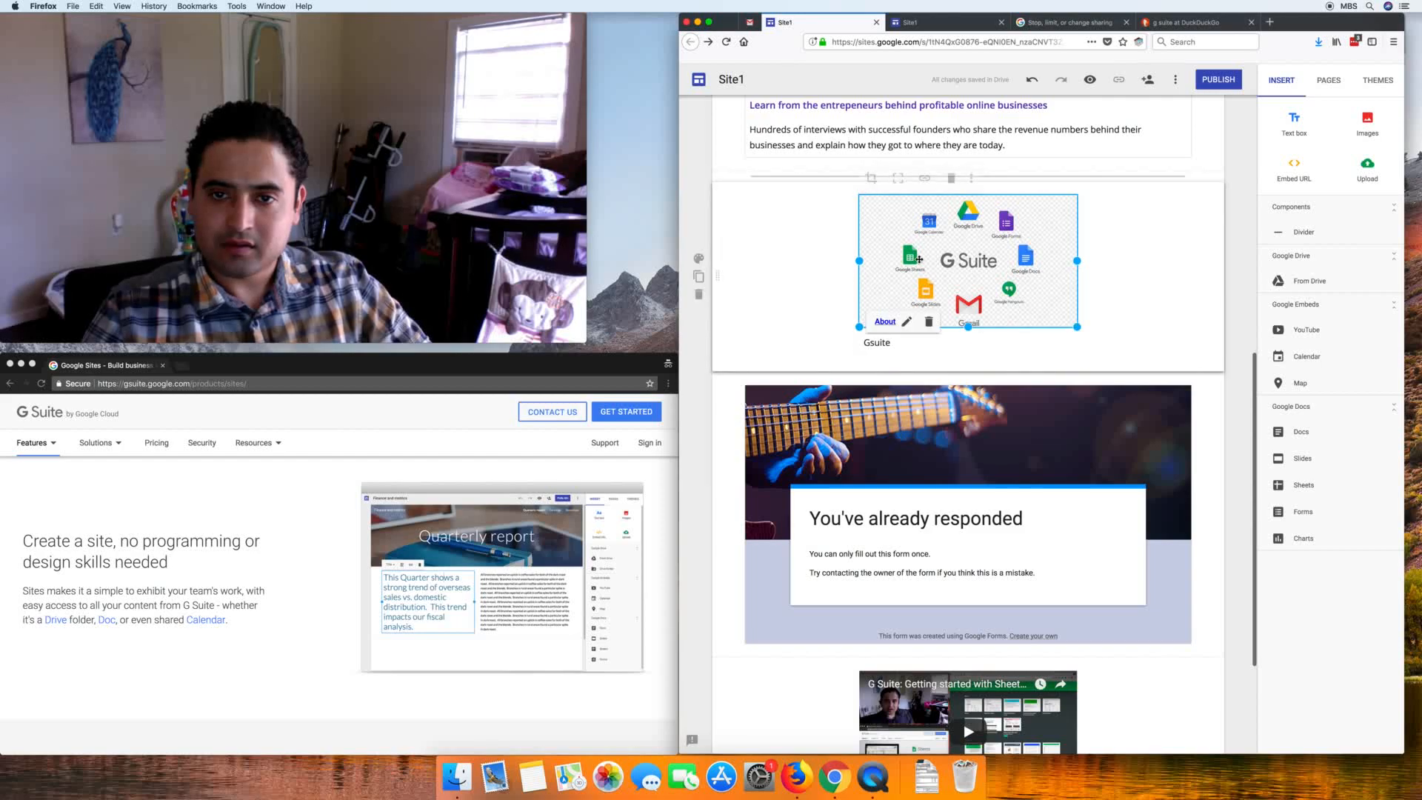
pyautogui.click(971, 179)
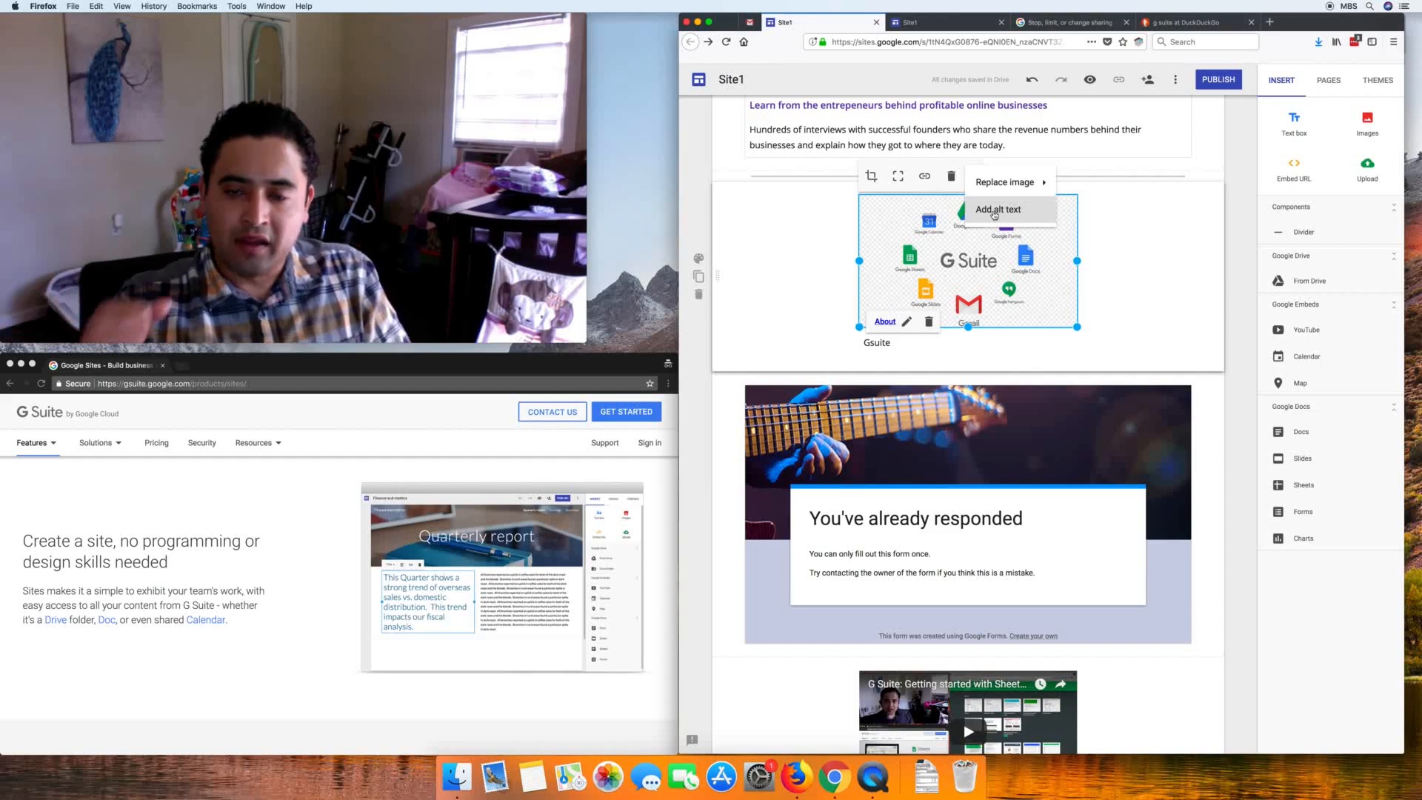
pyautogui.click(994, 210)
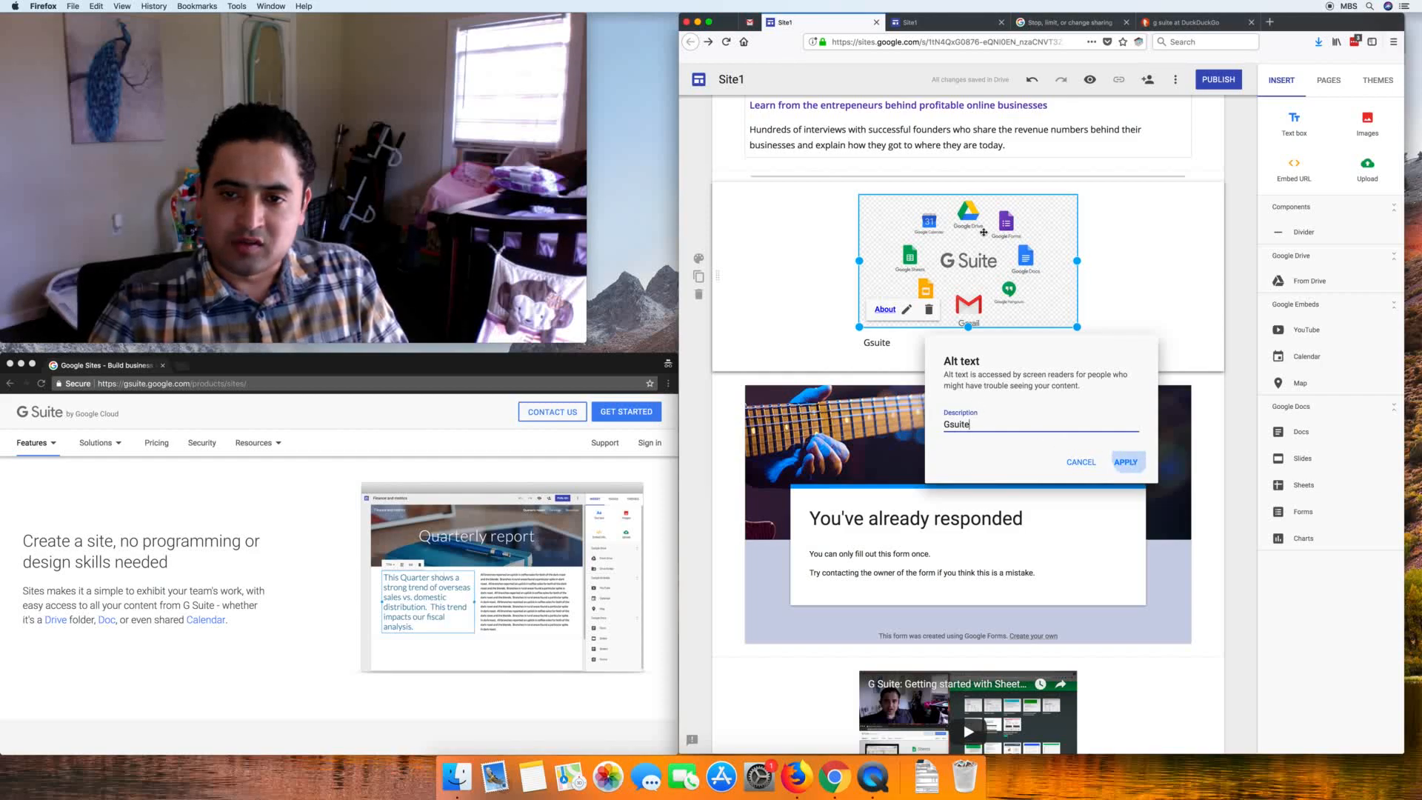
pyautogui.click(1125, 461)
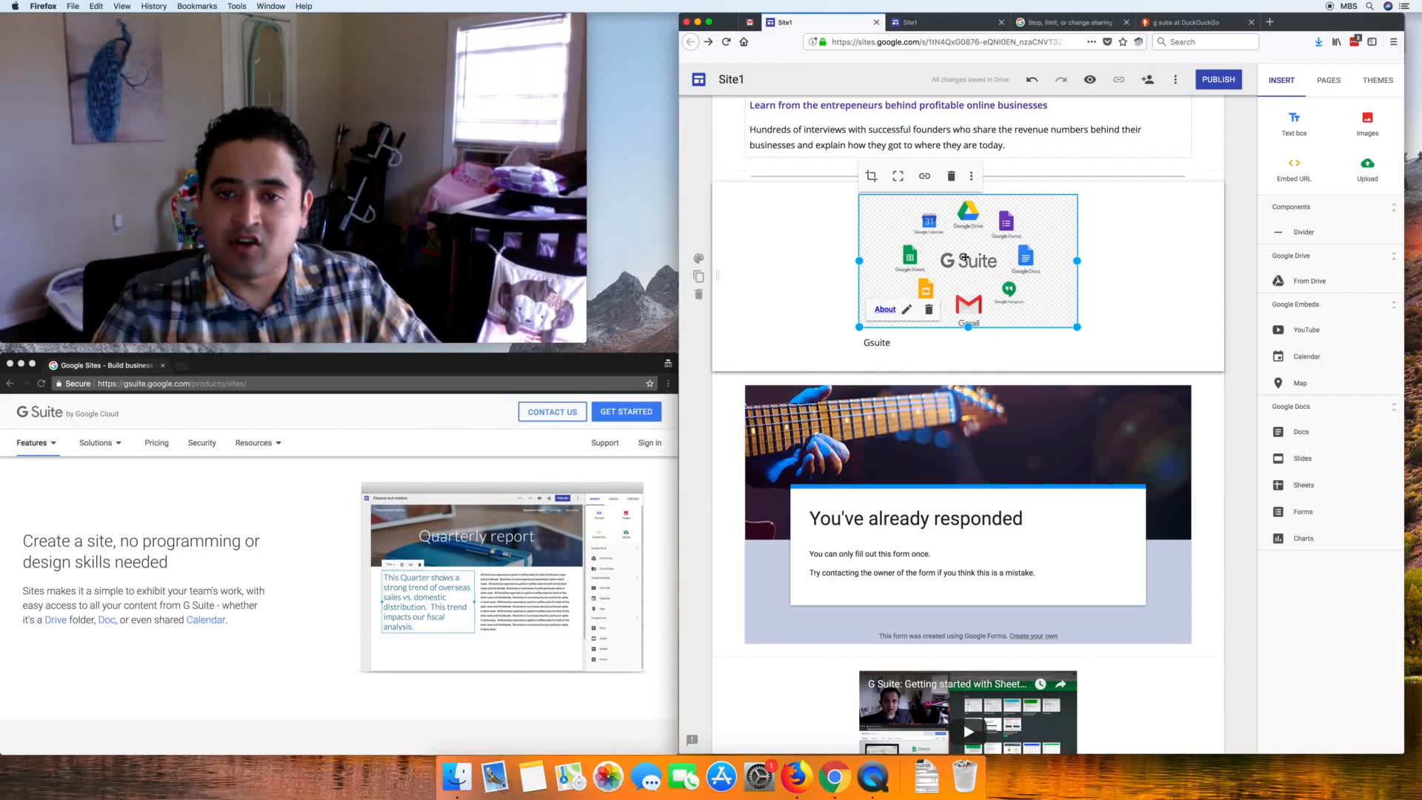
# Step: Extend the G Suite image's caption to "Gsuite Caption" and delete that caption
pyautogui.click(878, 344)
pyautogui.click(907, 258)
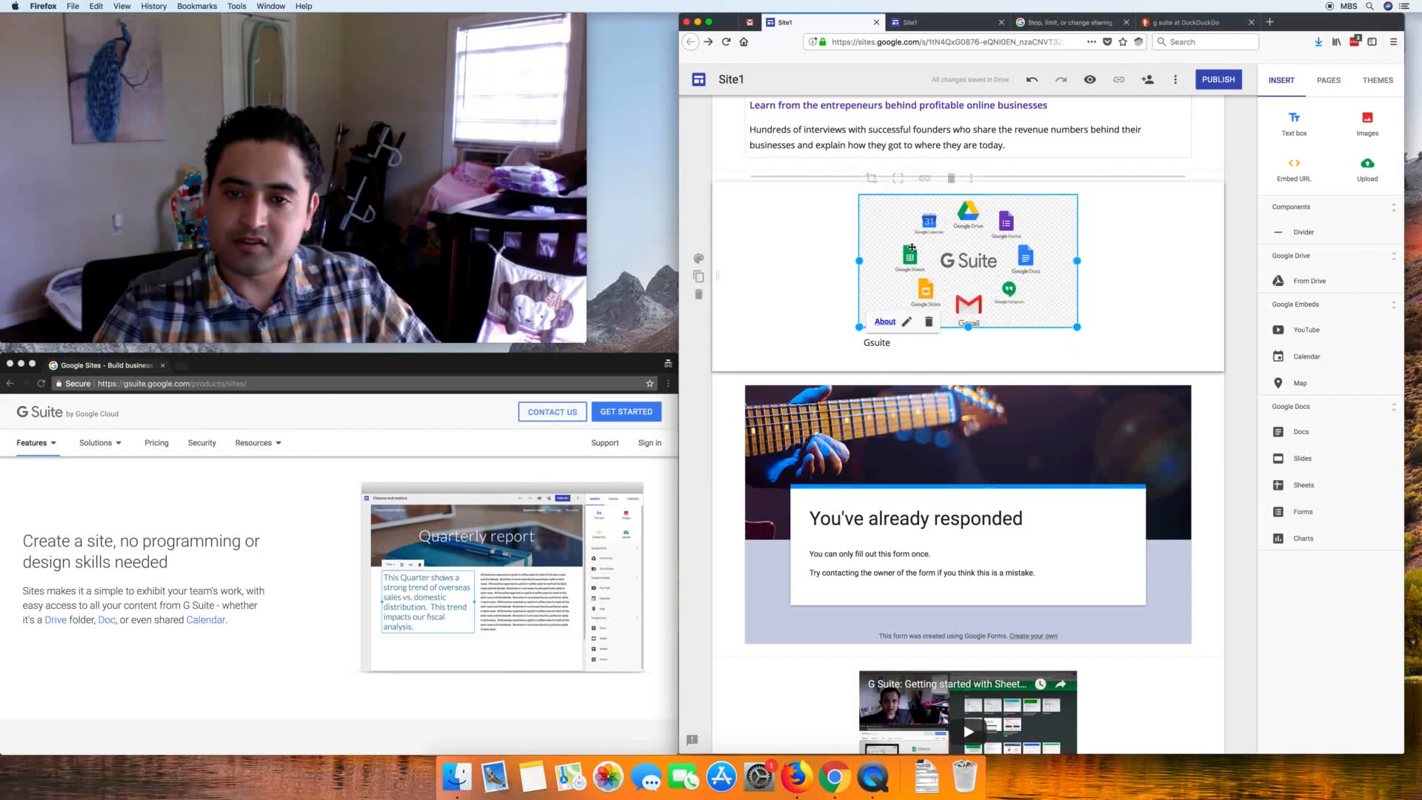
pyautogui.click(970, 177)
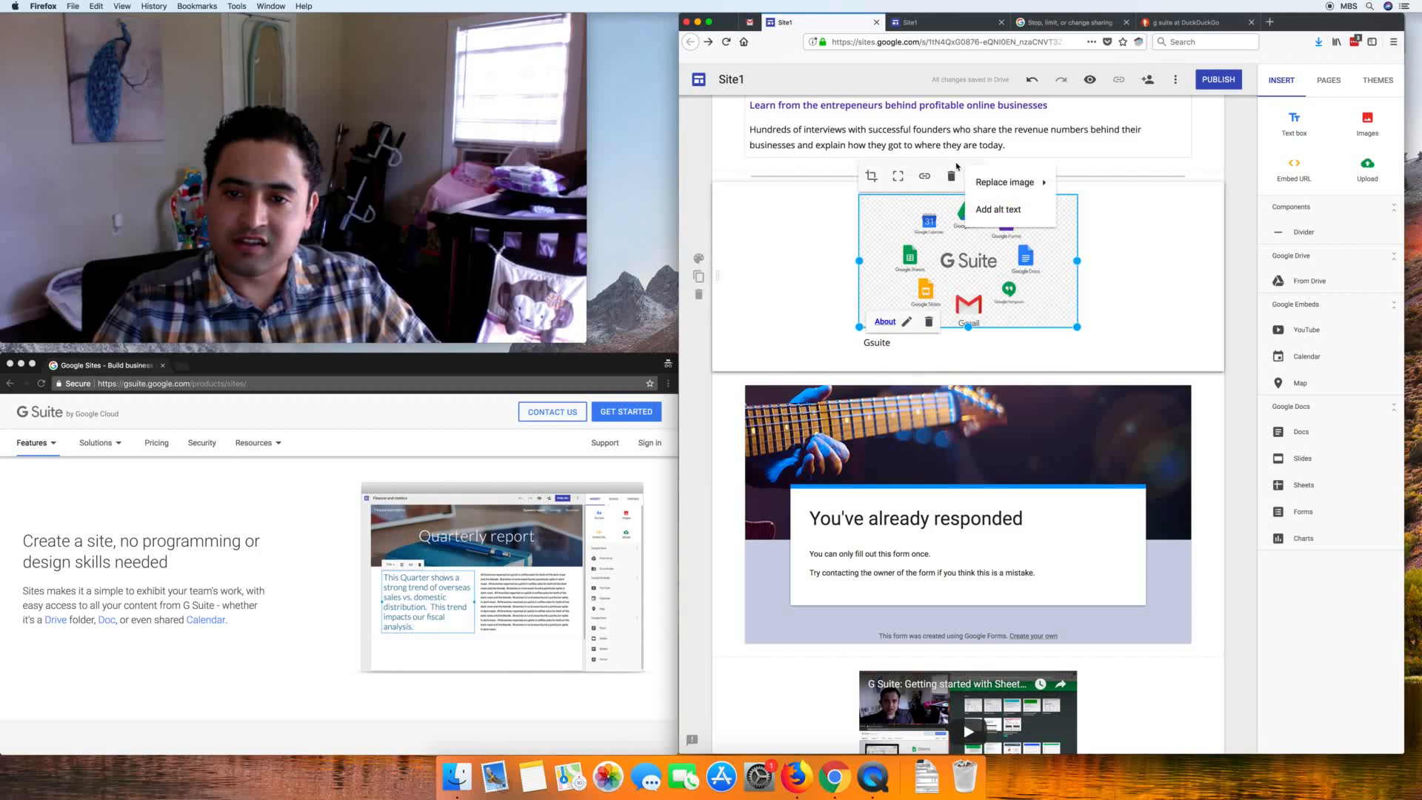
pyautogui.click(959, 340)
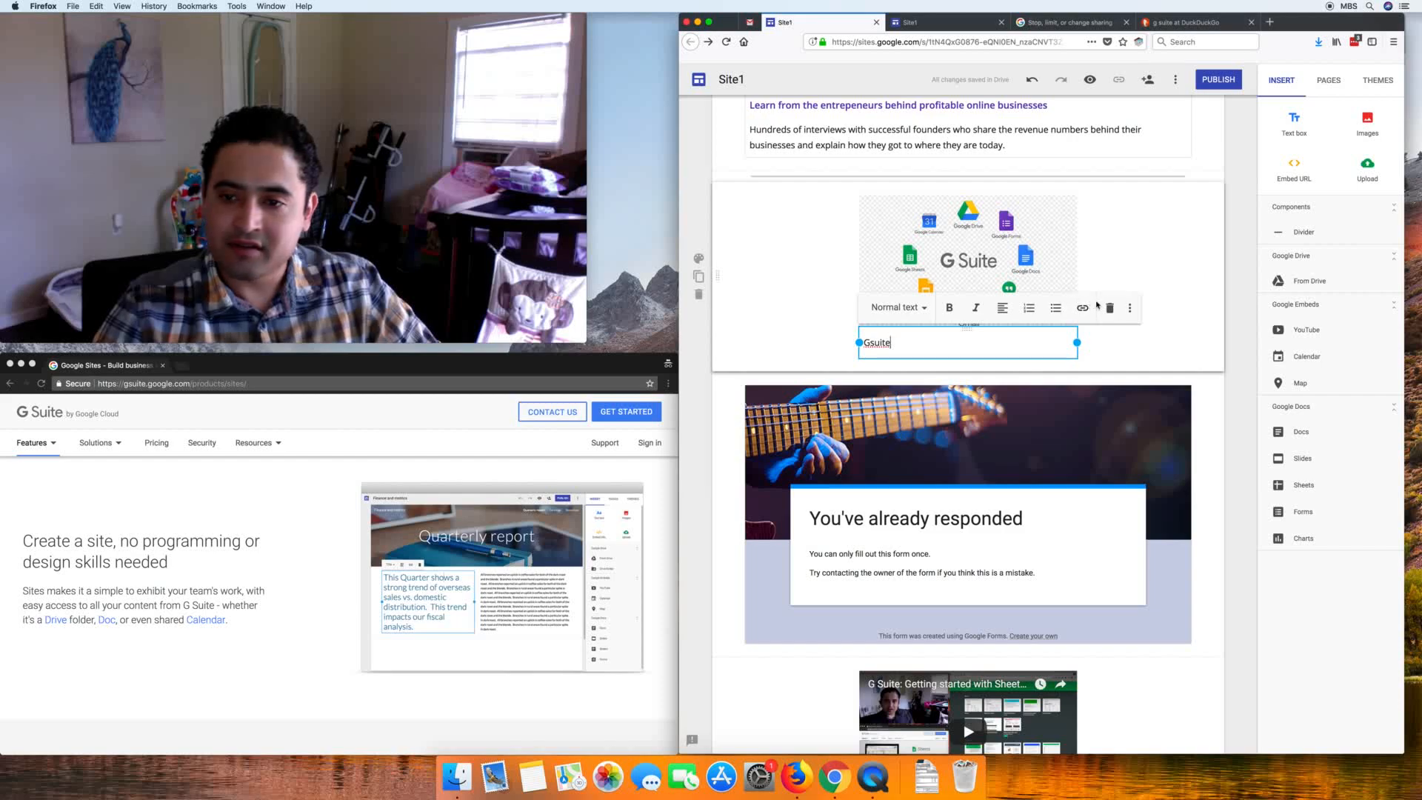
pyautogui.write('Caption')
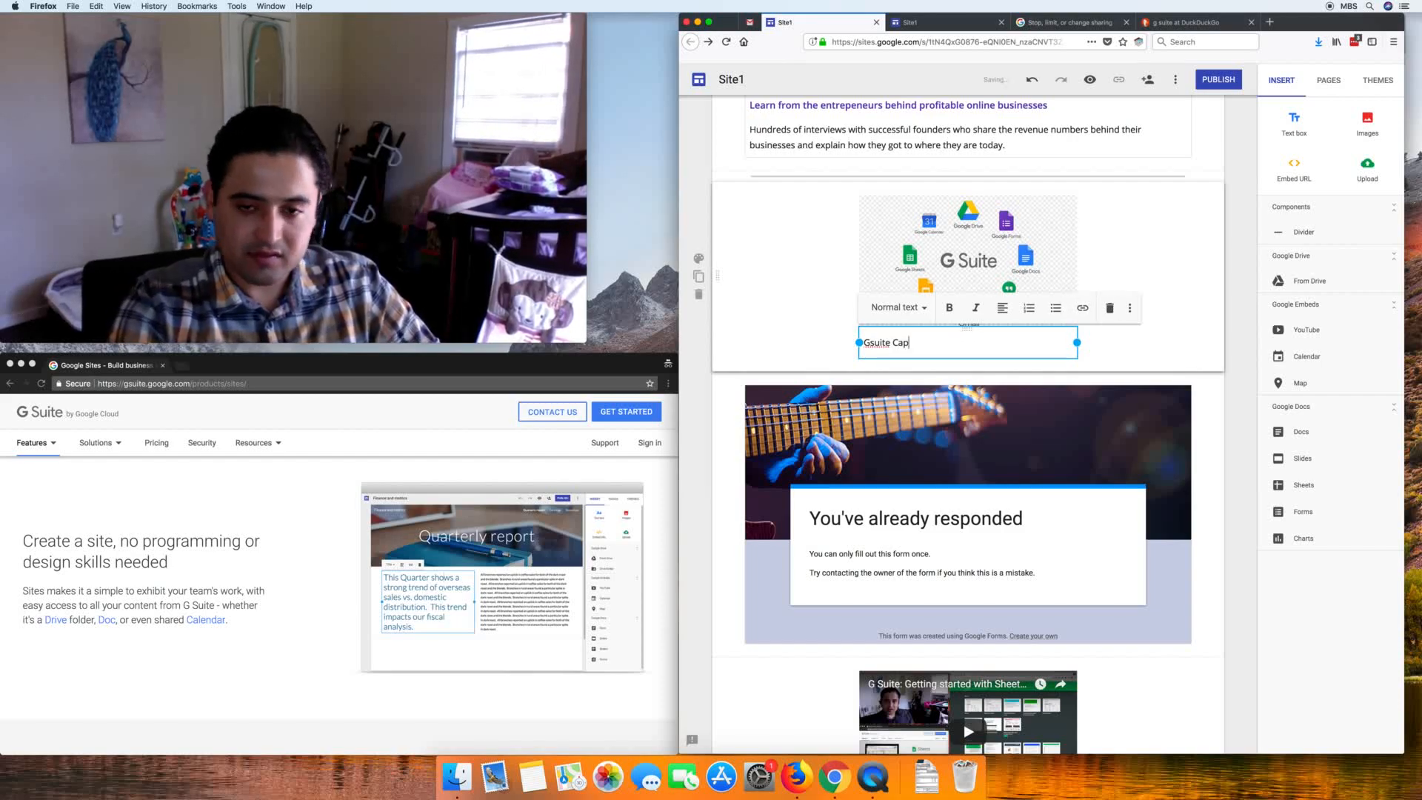
pyautogui.click(1129, 308)
pyautogui.click(1129, 308)
pyautogui.click(1109, 308)
# Step: Add the caption "G Suite caption" to the G Suite image
pyautogui.click(1027, 214)
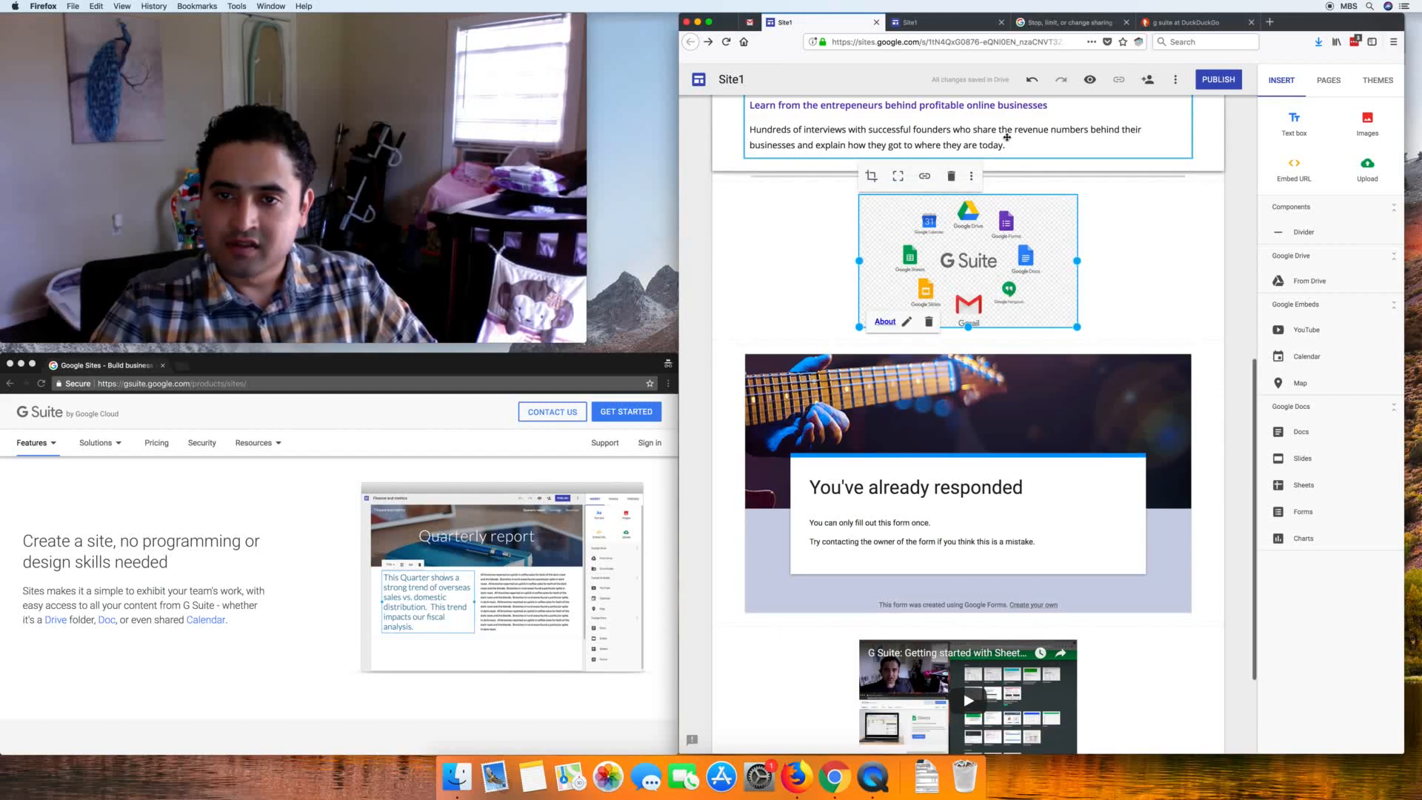
pyautogui.click(975, 175)
pyautogui.click(1024, 235)
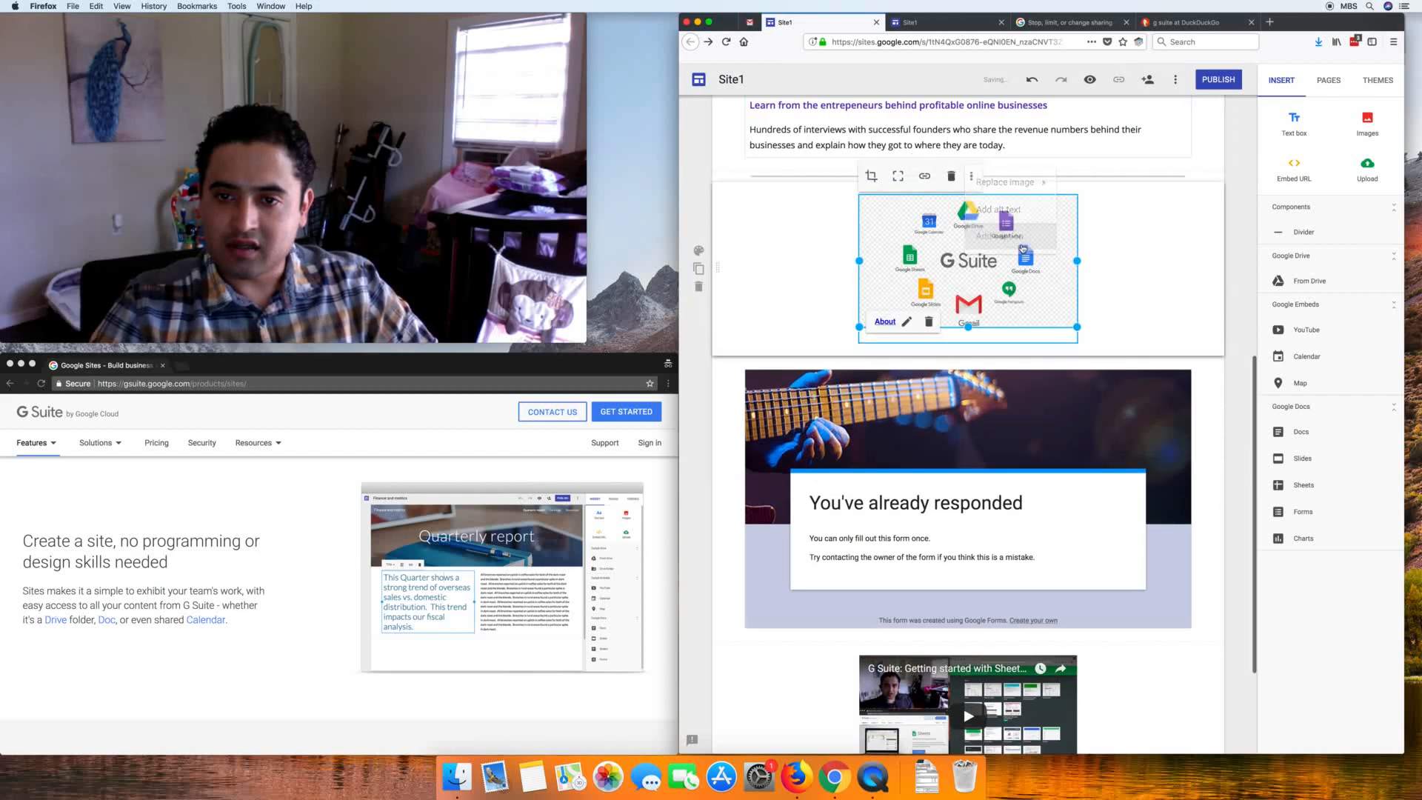
pyautogui.write('Gs')
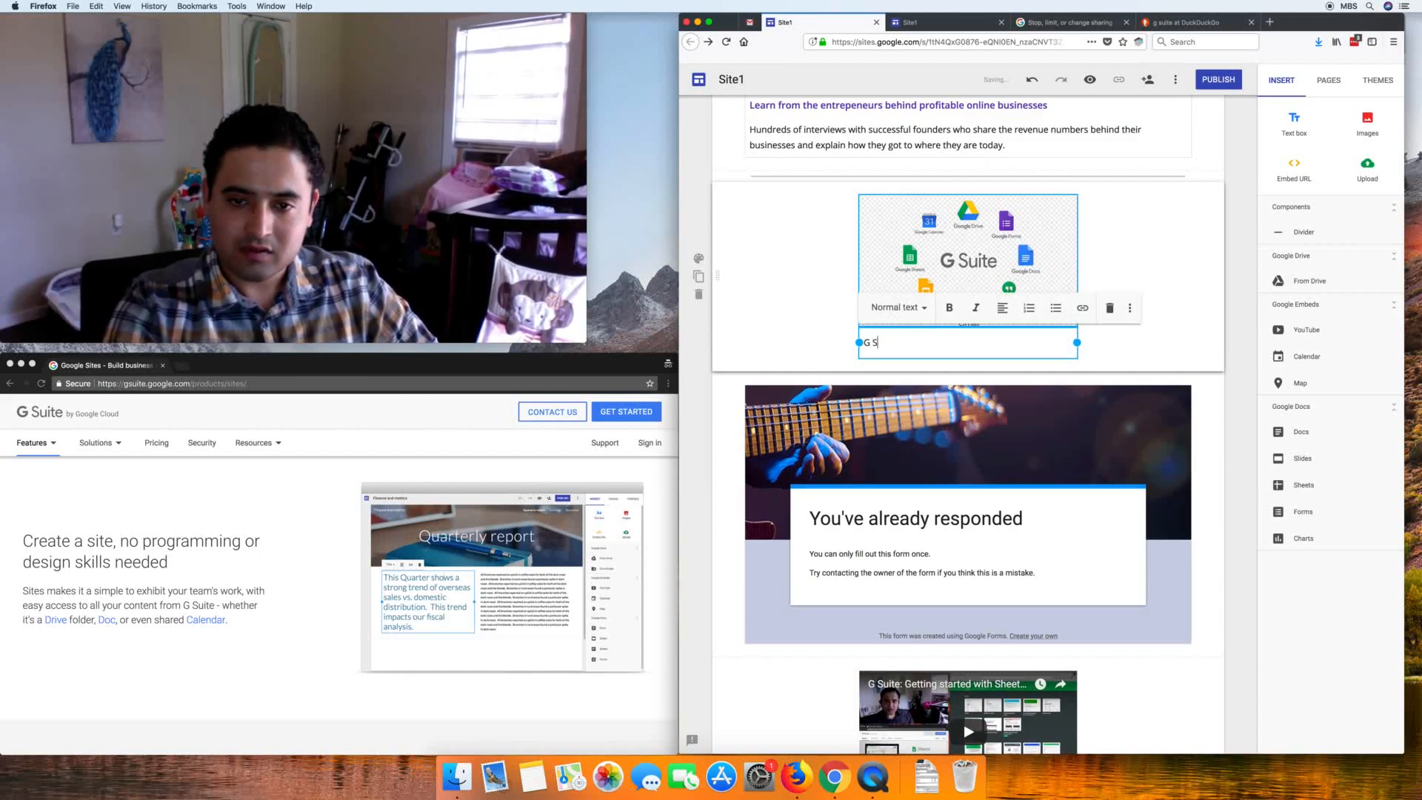
pyautogui.write('uite caption')
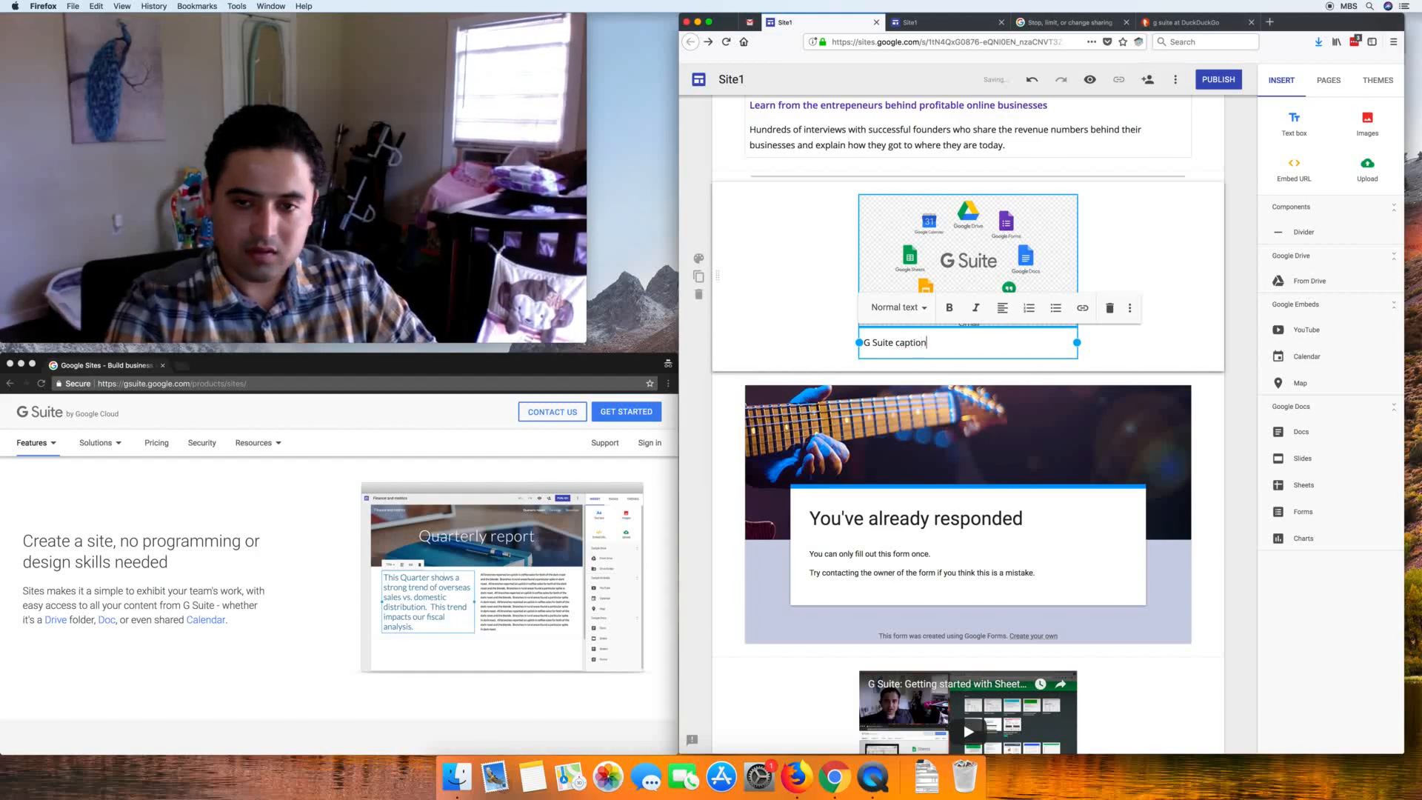
pyautogui.press('Return')
pyautogui.press('BackSpace')
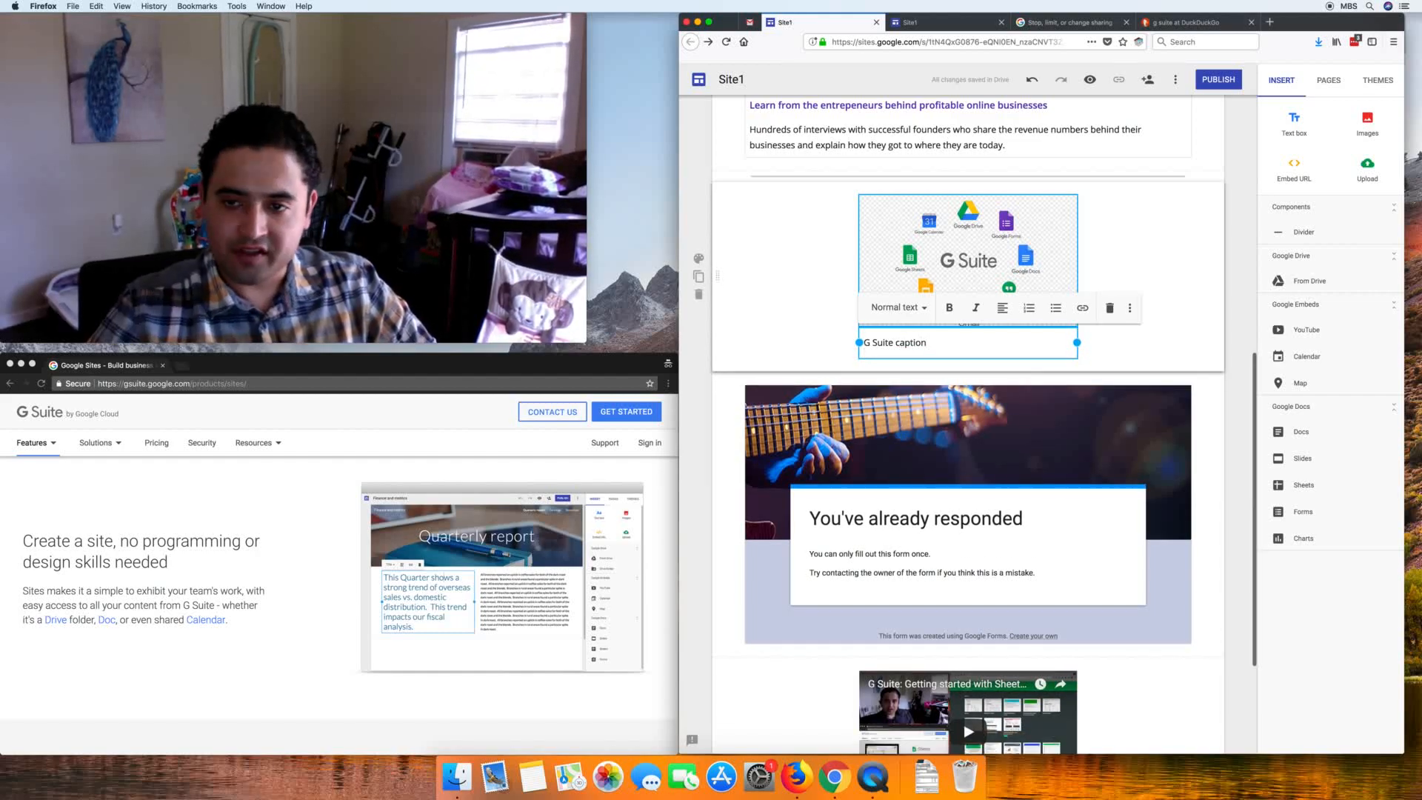
pyautogui.click(1165, 265)
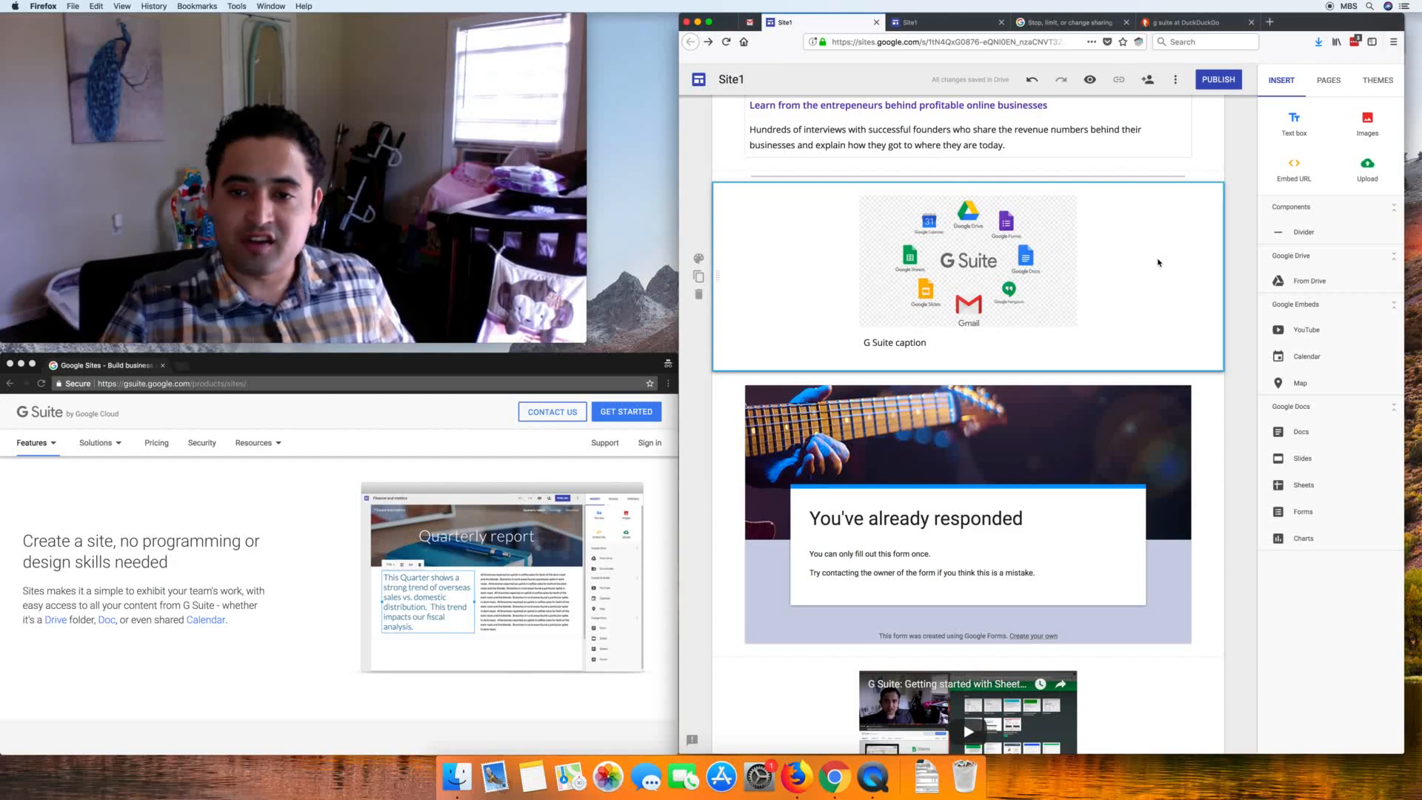
pyautogui.click(1014, 244)
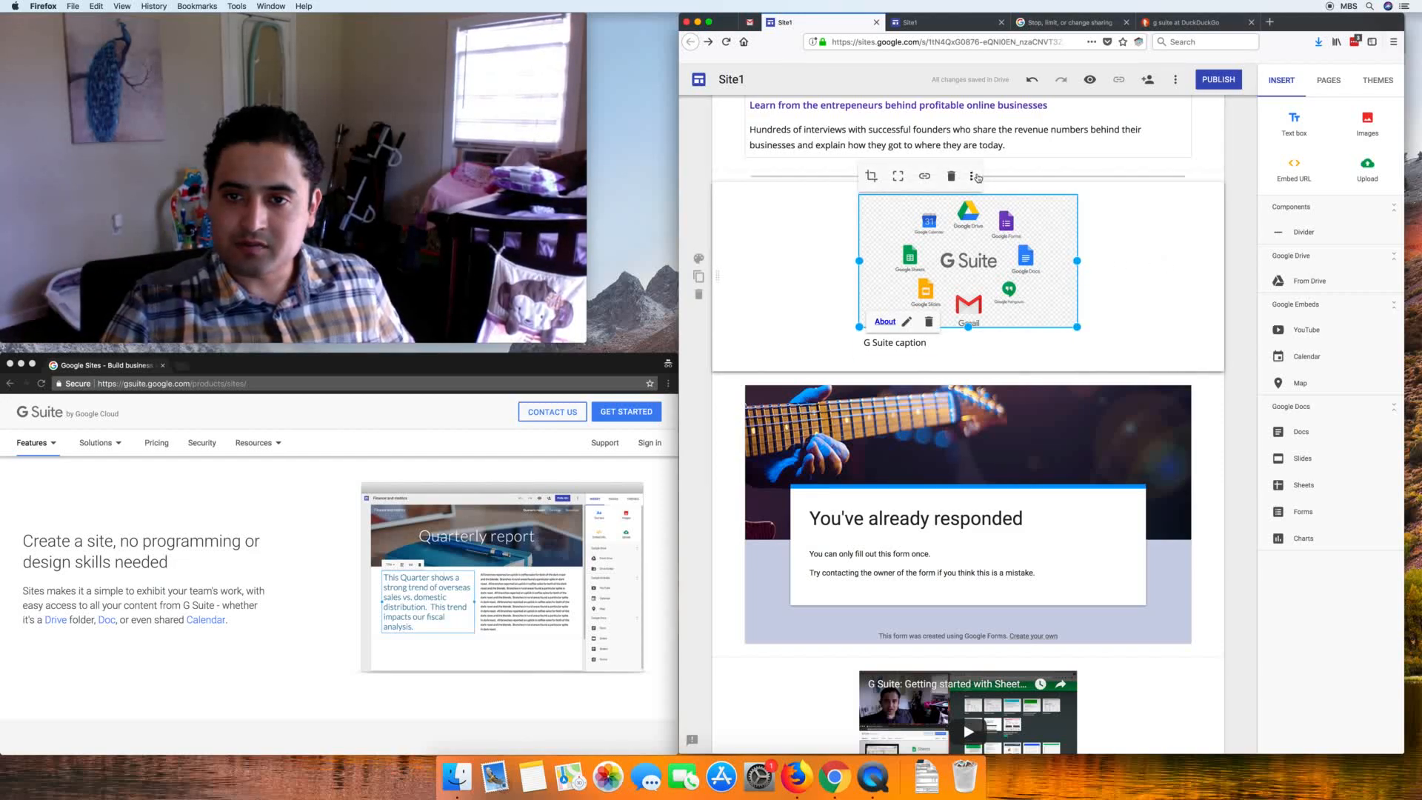
pyautogui.click(973, 176)
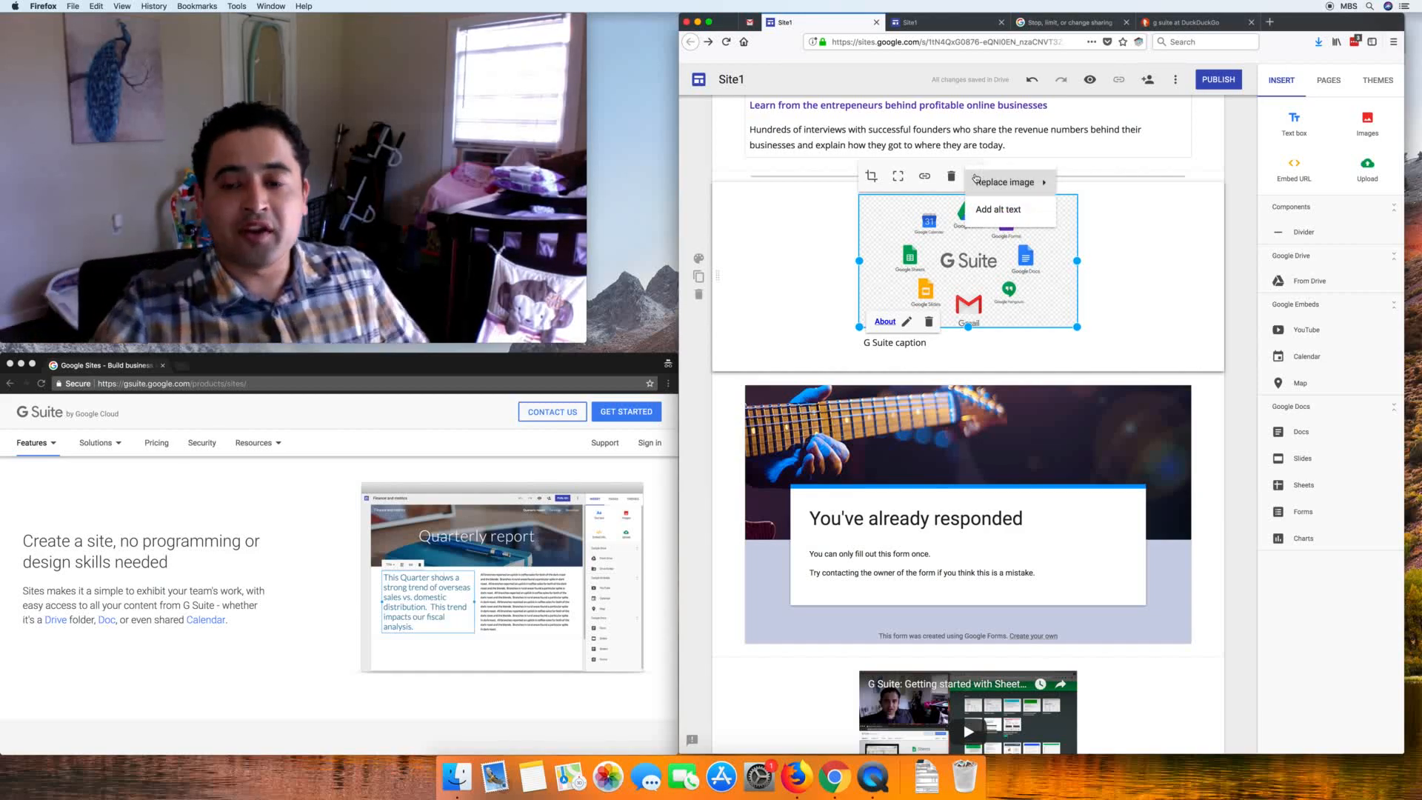
pyautogui.click(1153, 289)
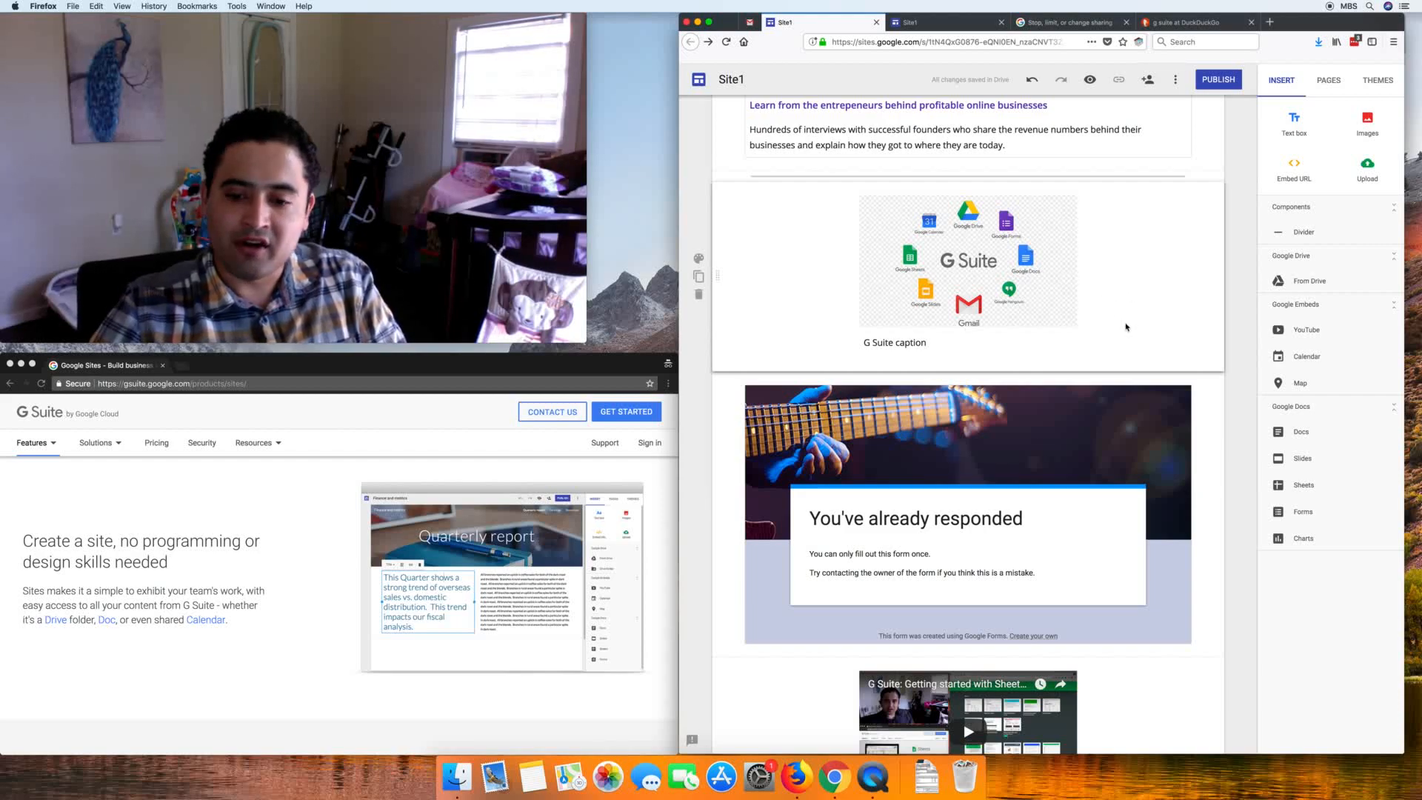
# Step: Embed the "Holidays in United States" calendar below the video and widen it to the full content width
pyautogui.scroll(-3, 1126, 326)
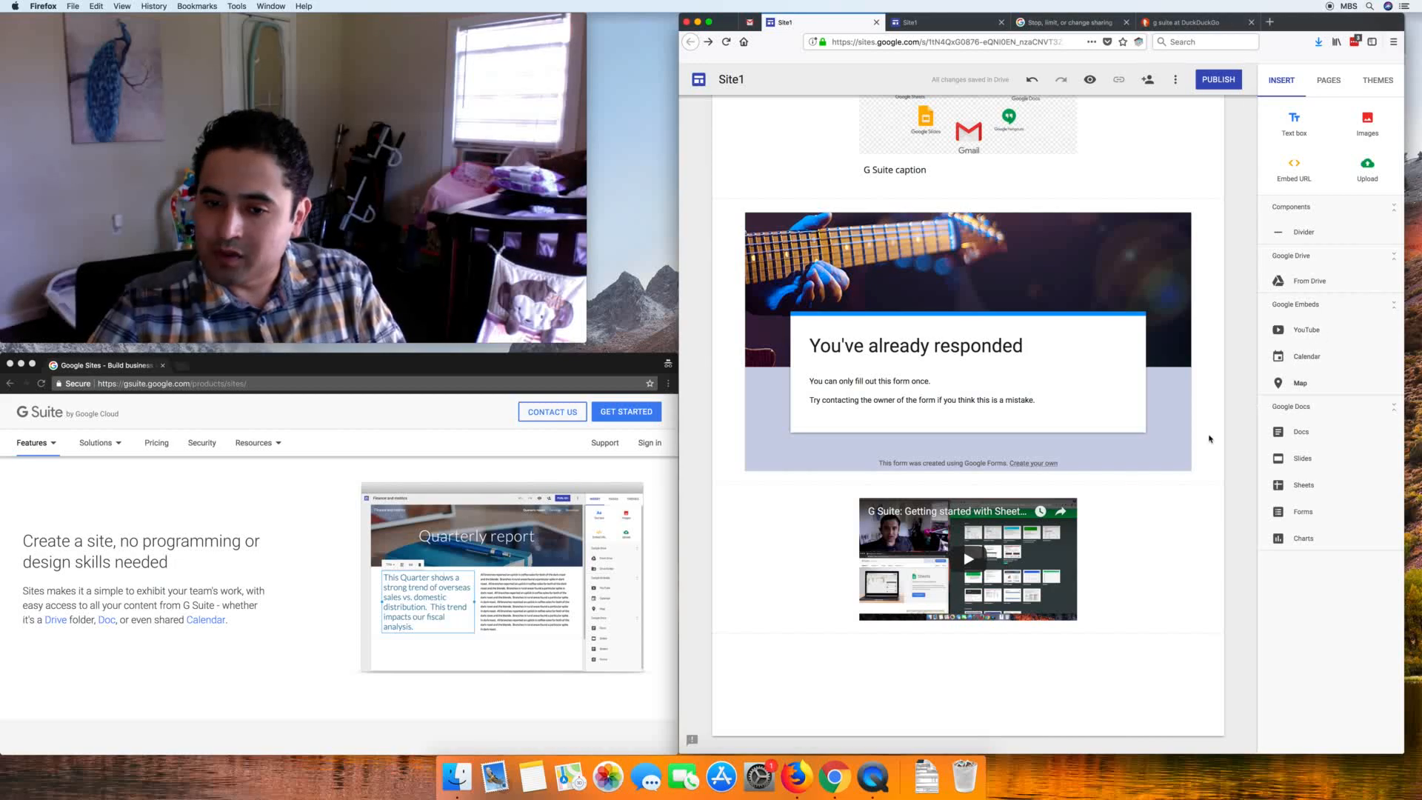
pyautogui.click(1322, 361)
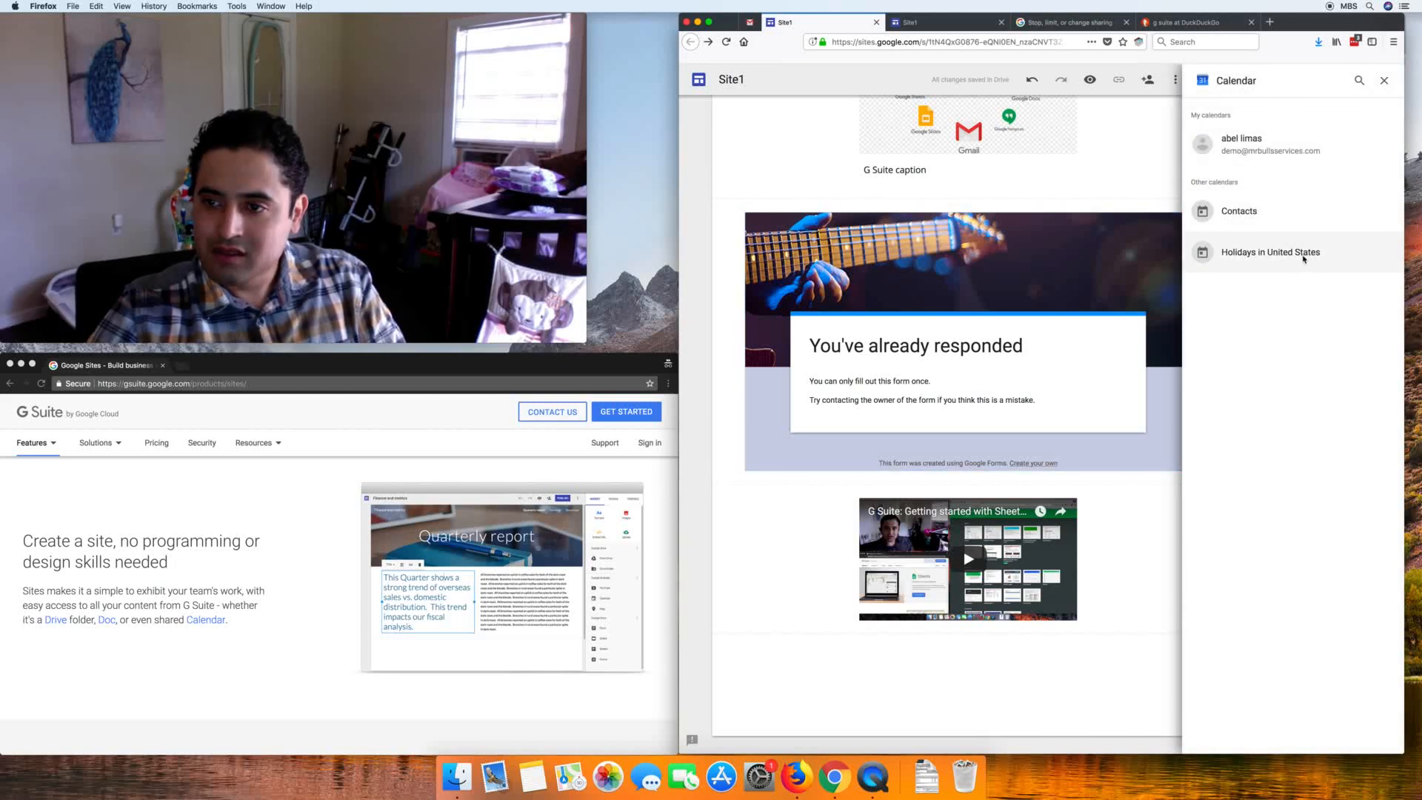
pyautogui.click(1292, 256)
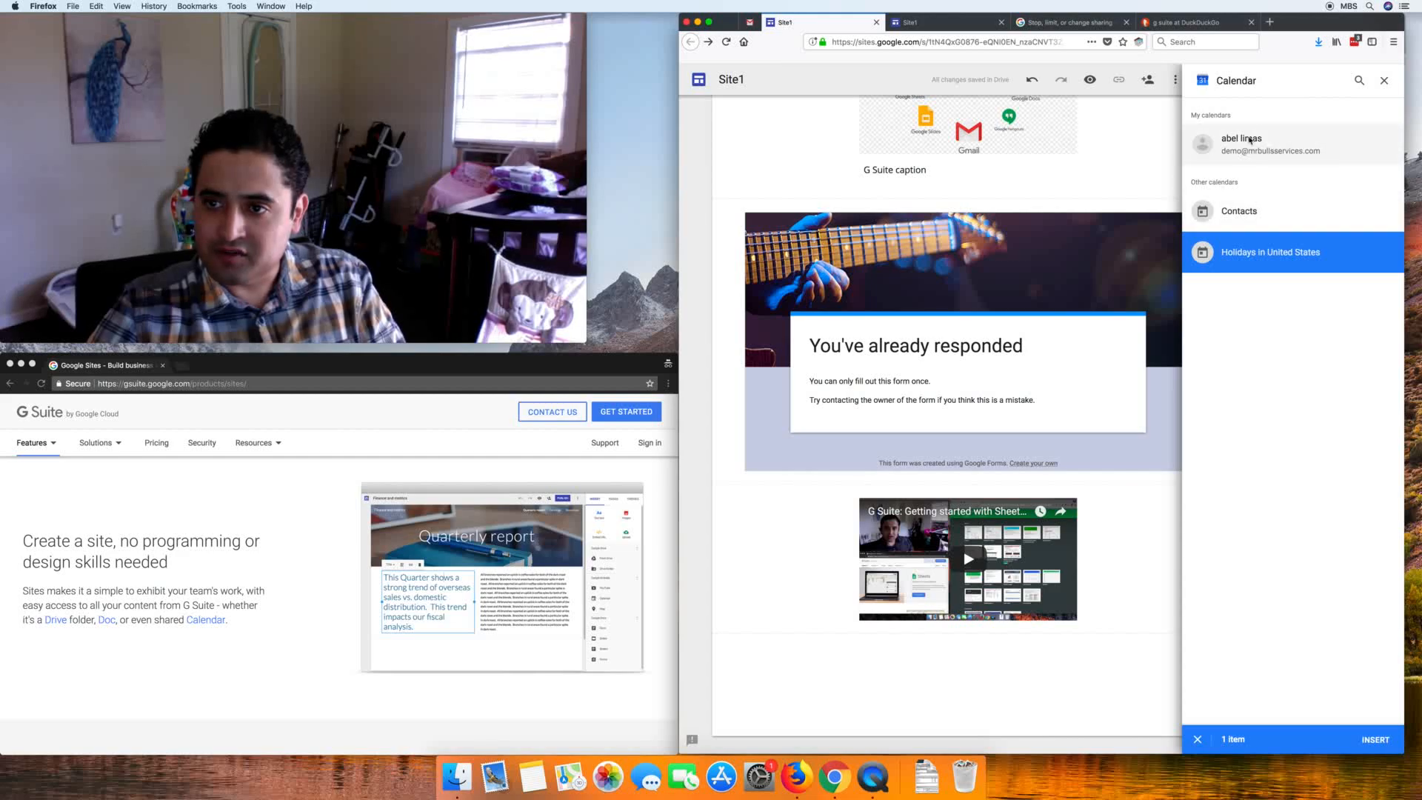
pyautogui.click(1375, 740)
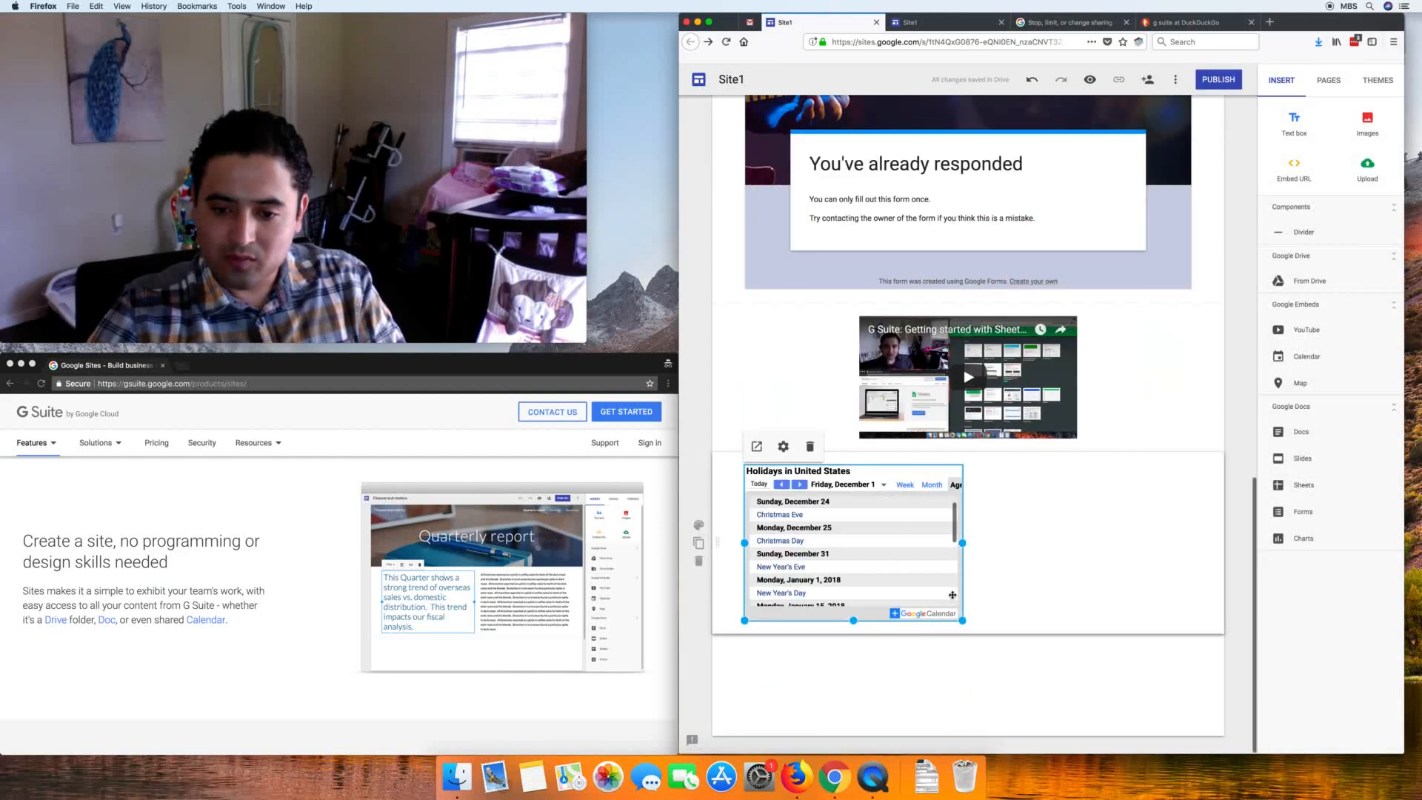
pyautogui.moveTo(962, 620); pyautogui.dragTo(1192, 544)
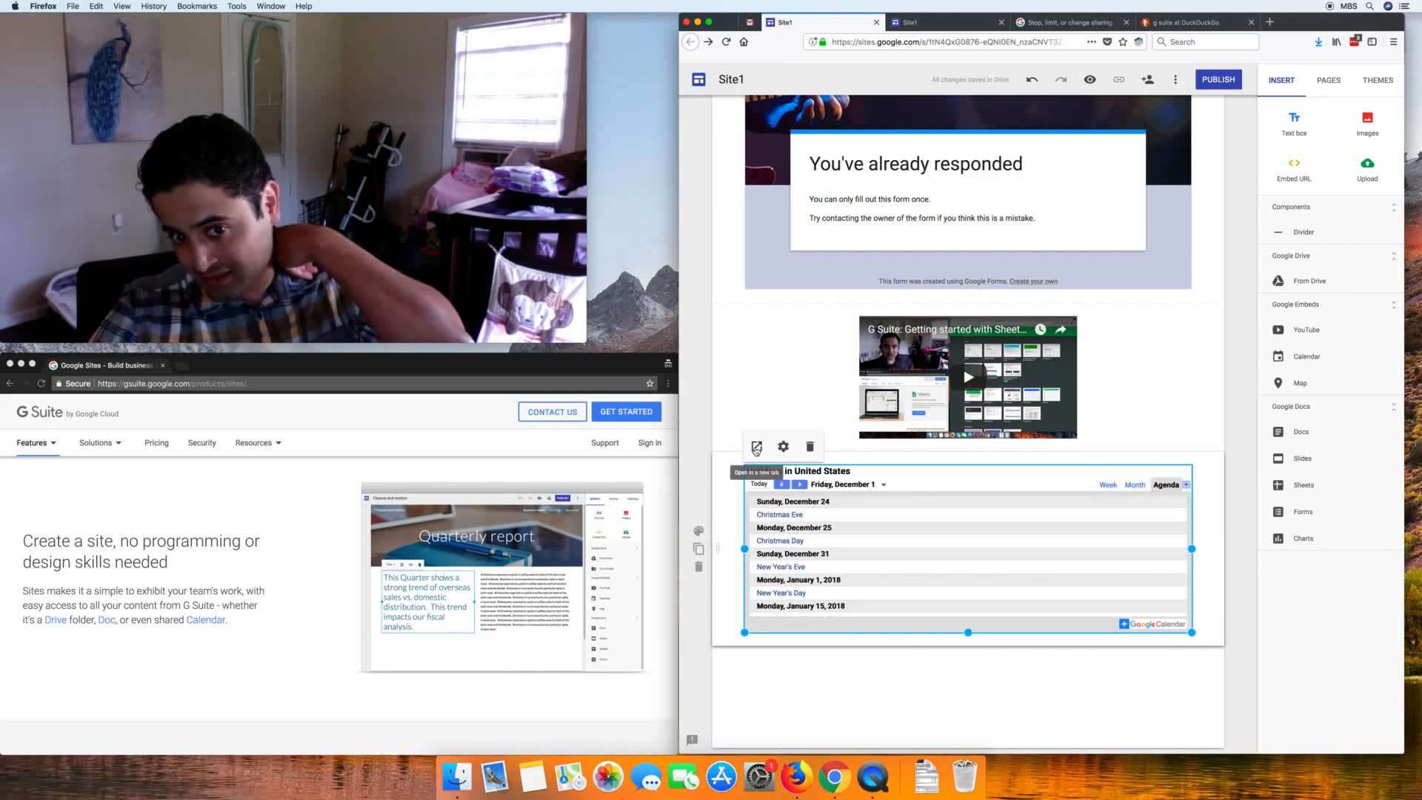
# Step: Turn on the time zone display in the holiday calendar's settings
pyautogui.click(782, 446)
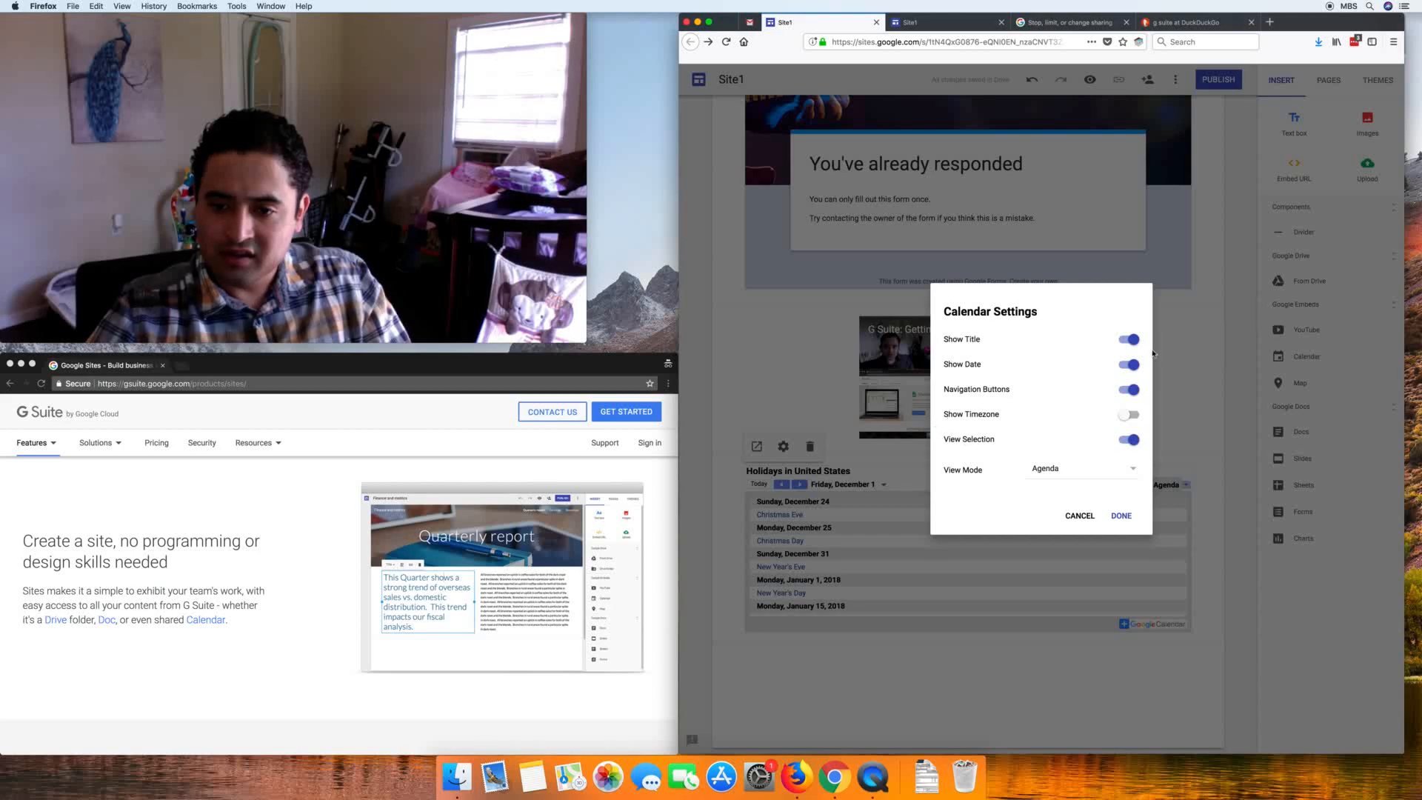
pyautogui.click(1129, 415)
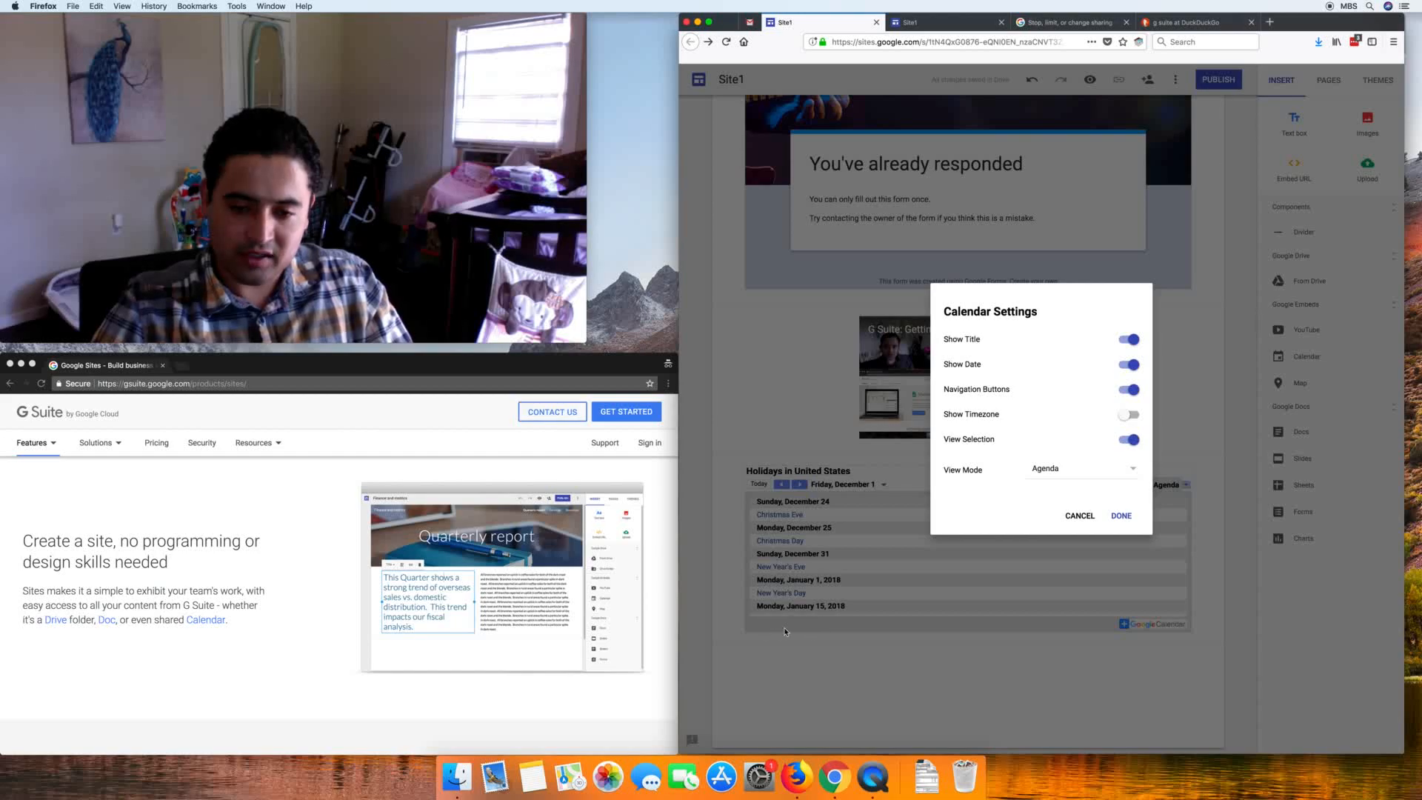
pyautogui.click(1133, 417)
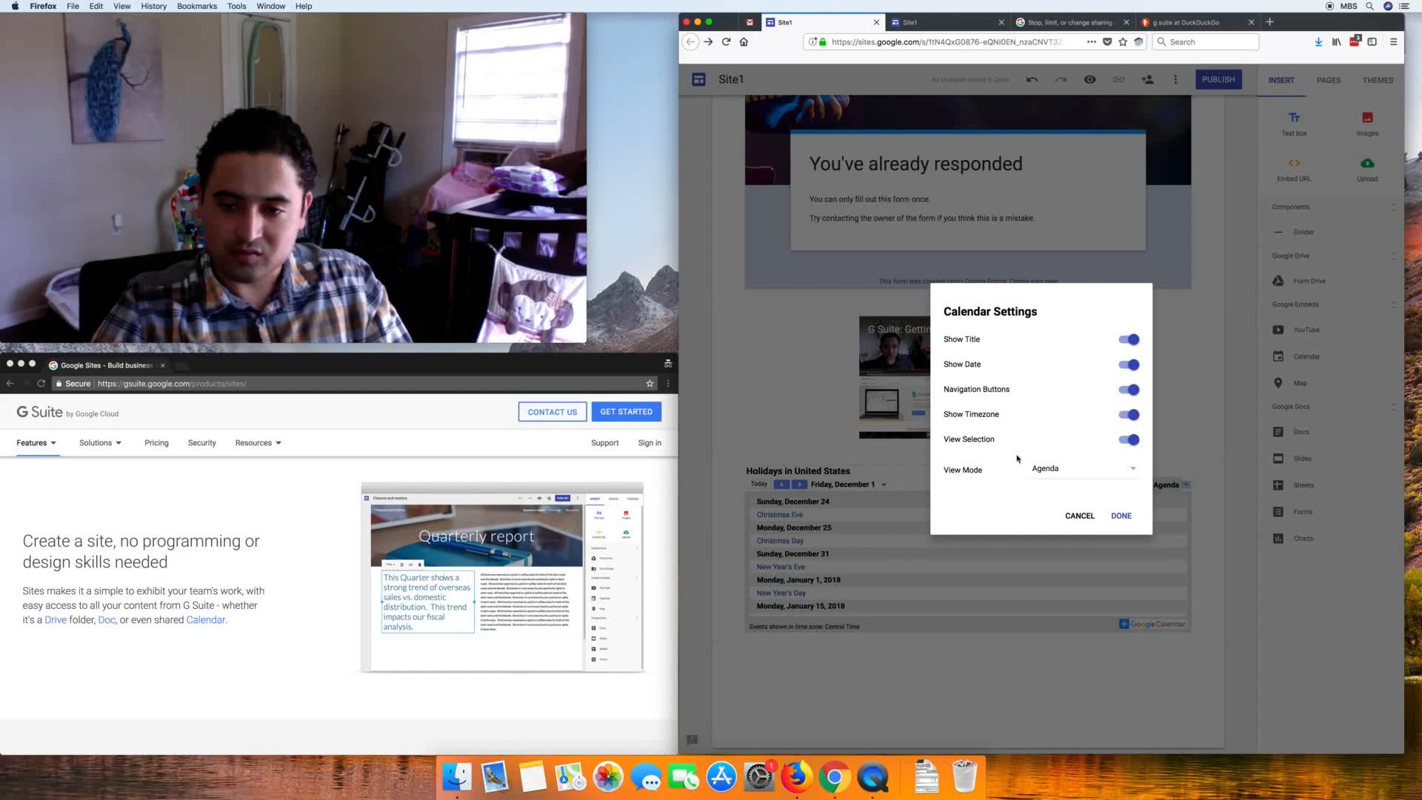
# Step: Try the Month, Week and Agenda view modes in turn for the holiday calendar
pyautogui.click(1086, 467)
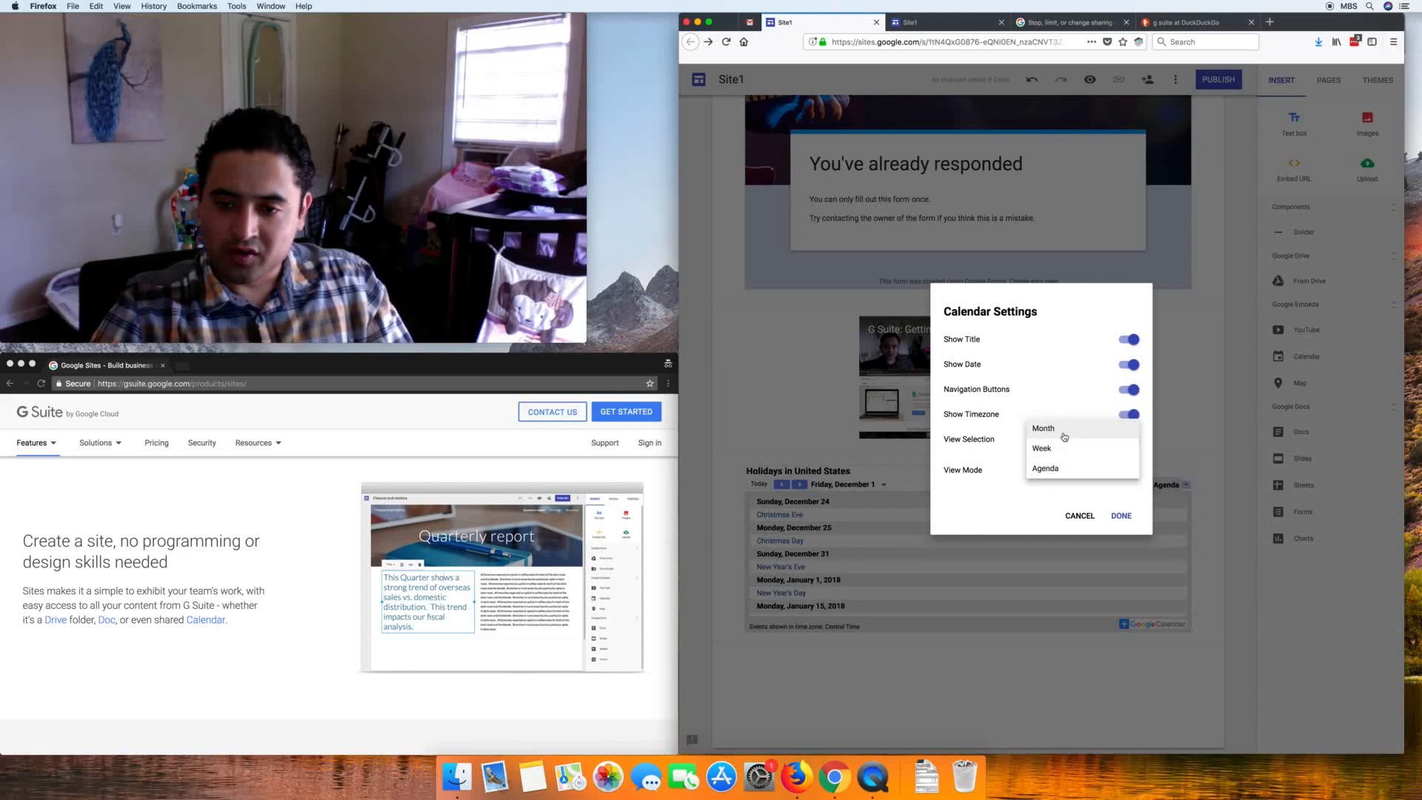
pyautogui.click(1064, 436)
pyautogui.click(1035, 477)
pyautogui.click(1053, 485)
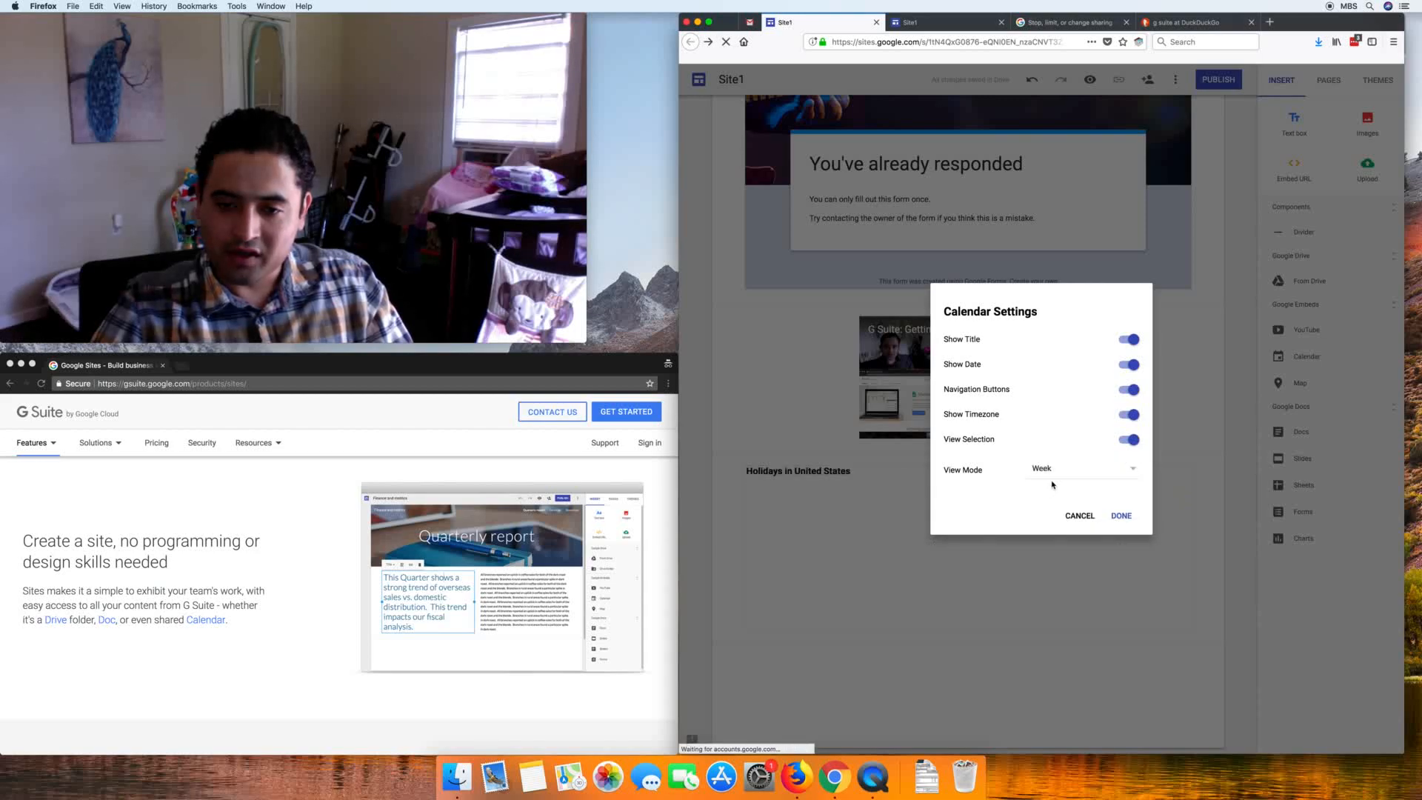
pyautogui.click(1055, 477)
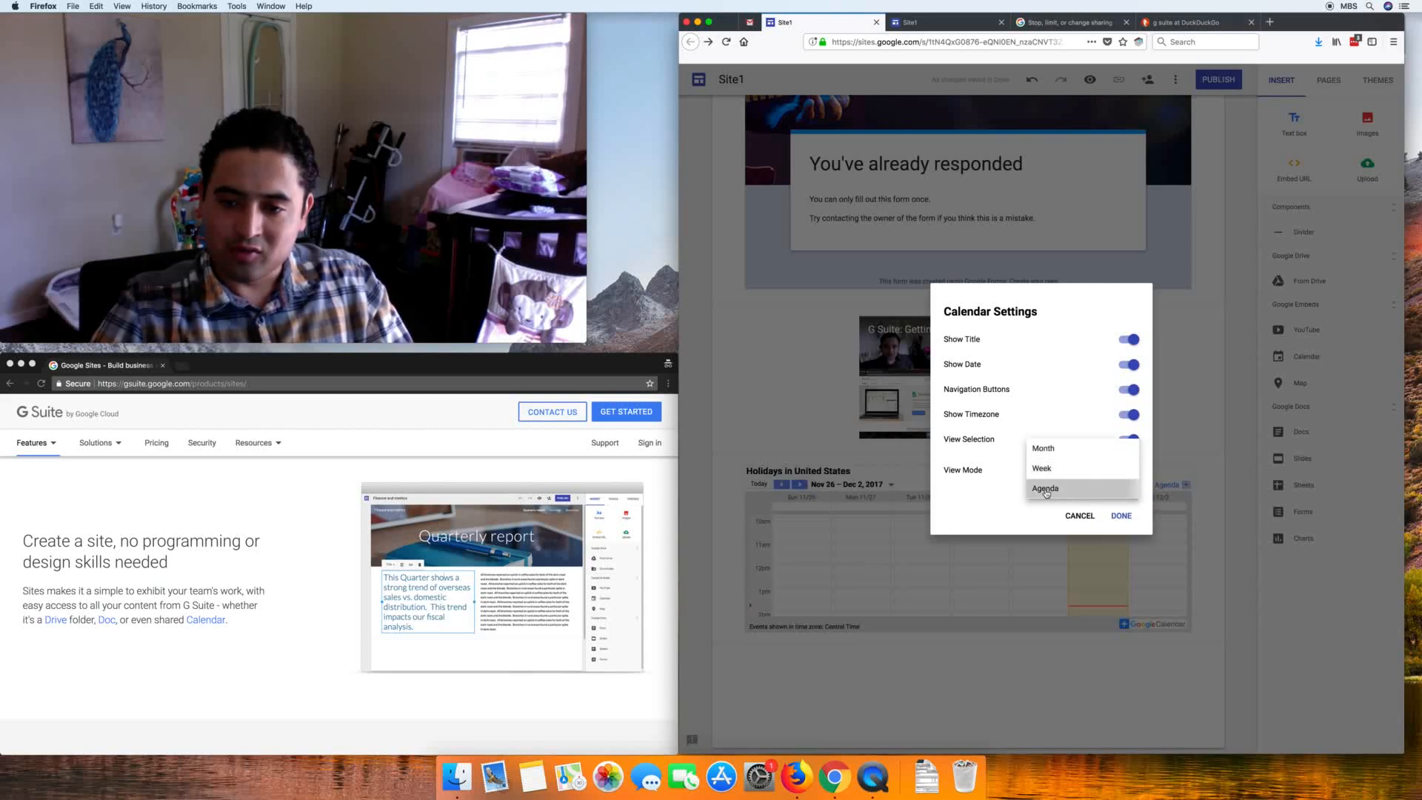
pyautogui.click(1040, 489)
# Step: Set the holiday calendar's view mode to Month and apply the settings
pyautogui.click(1048, 471)
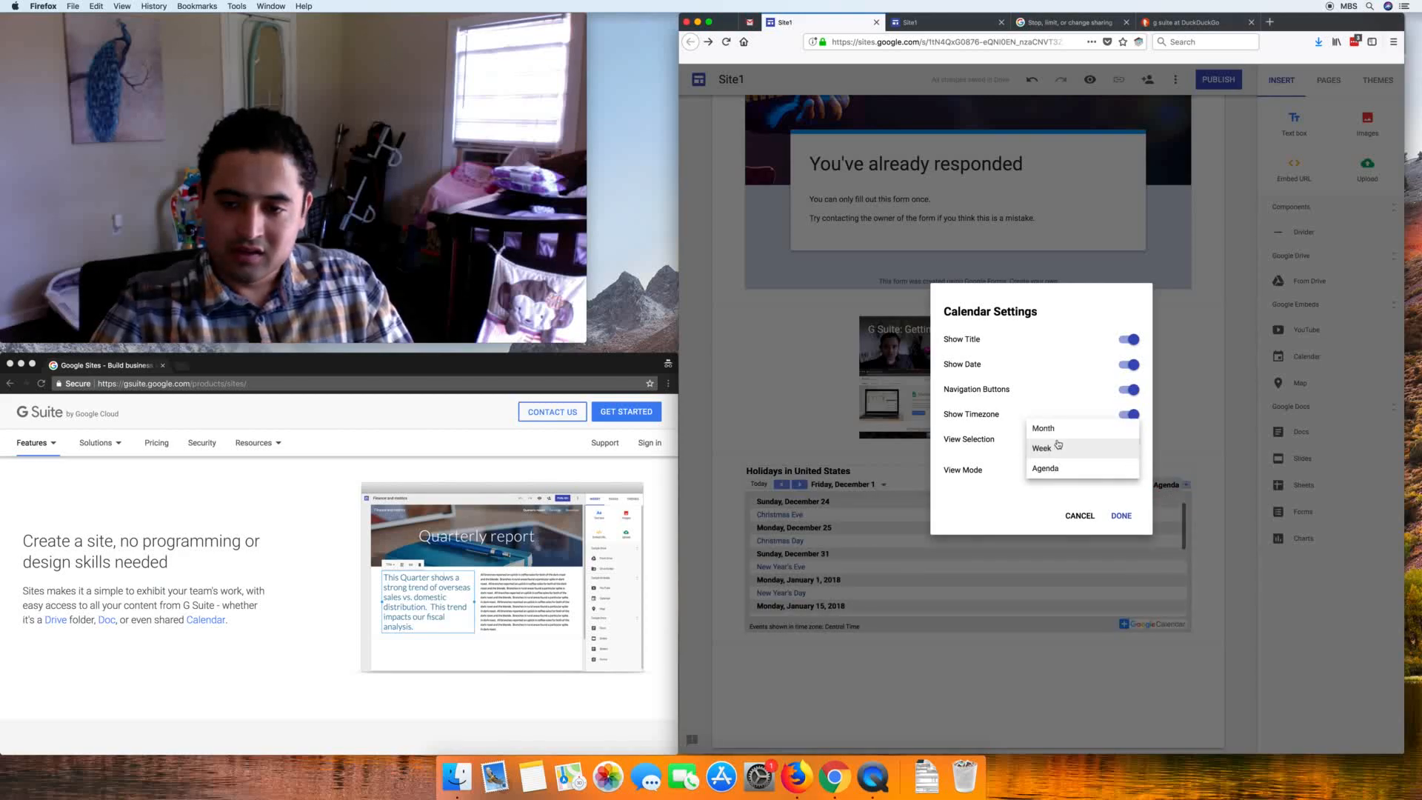
pyautogui.click(1060, 432)
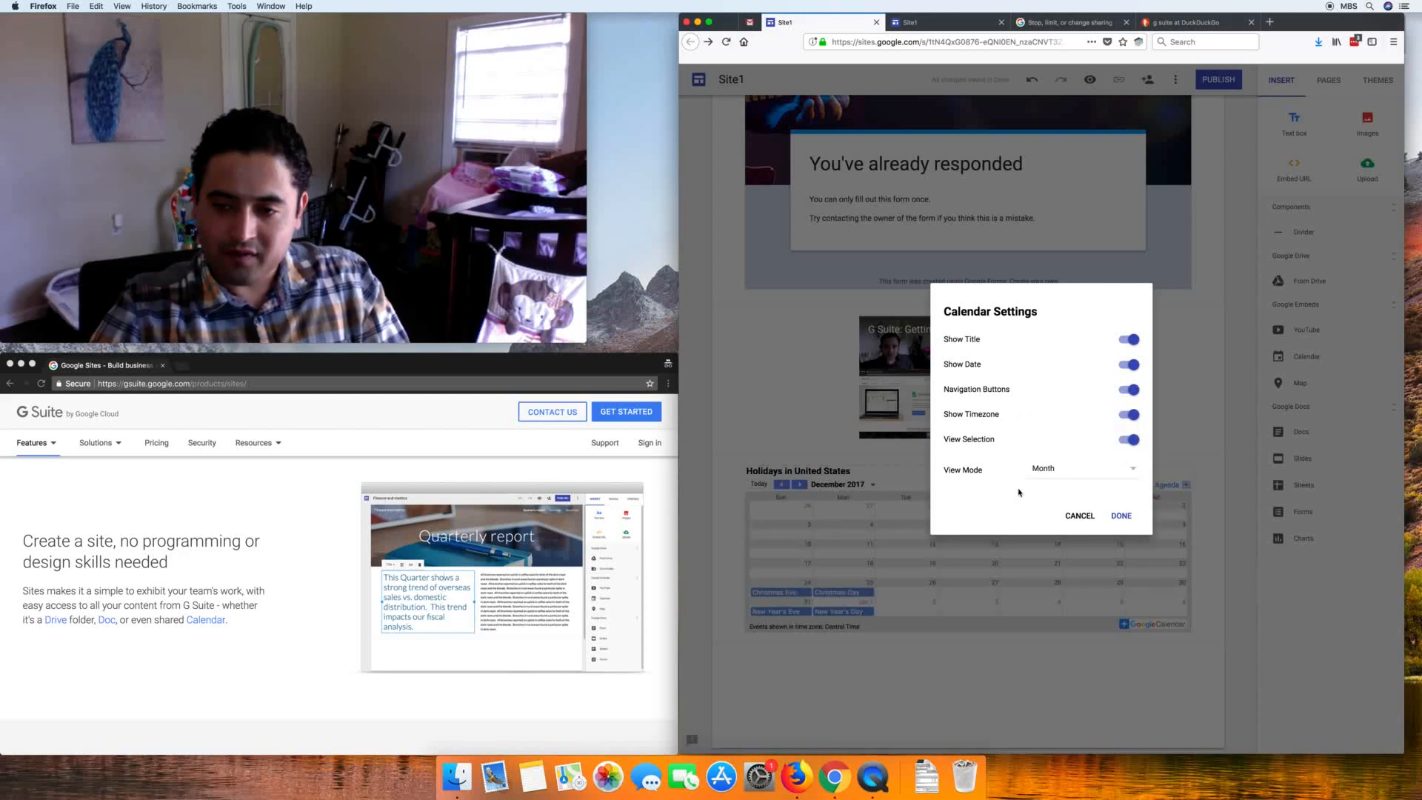
pyautogui.click(1119, 514)
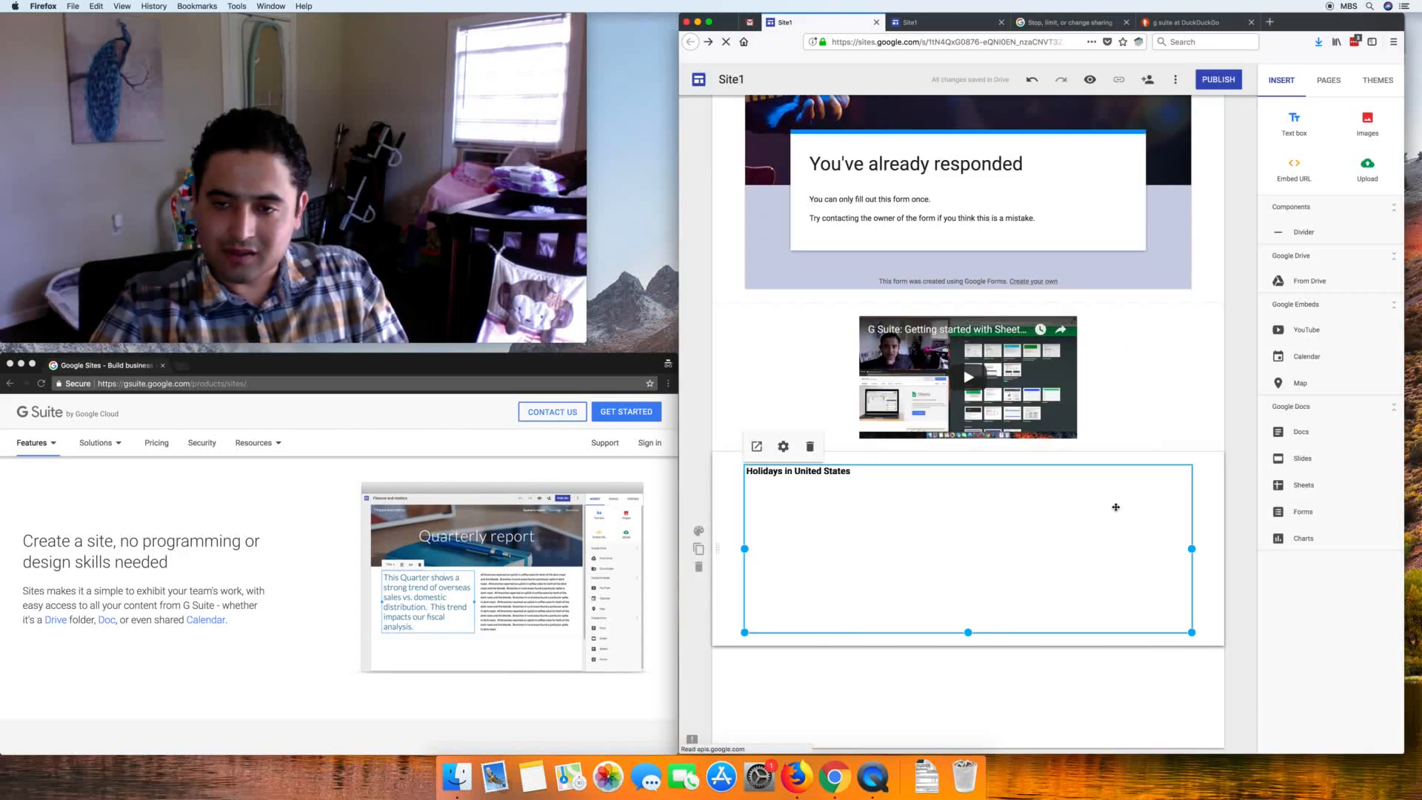
# Step: Insert a map of Austin, TX, United States below the calendar and deny the browser's location access request
pyautogui.click(1295, 381)
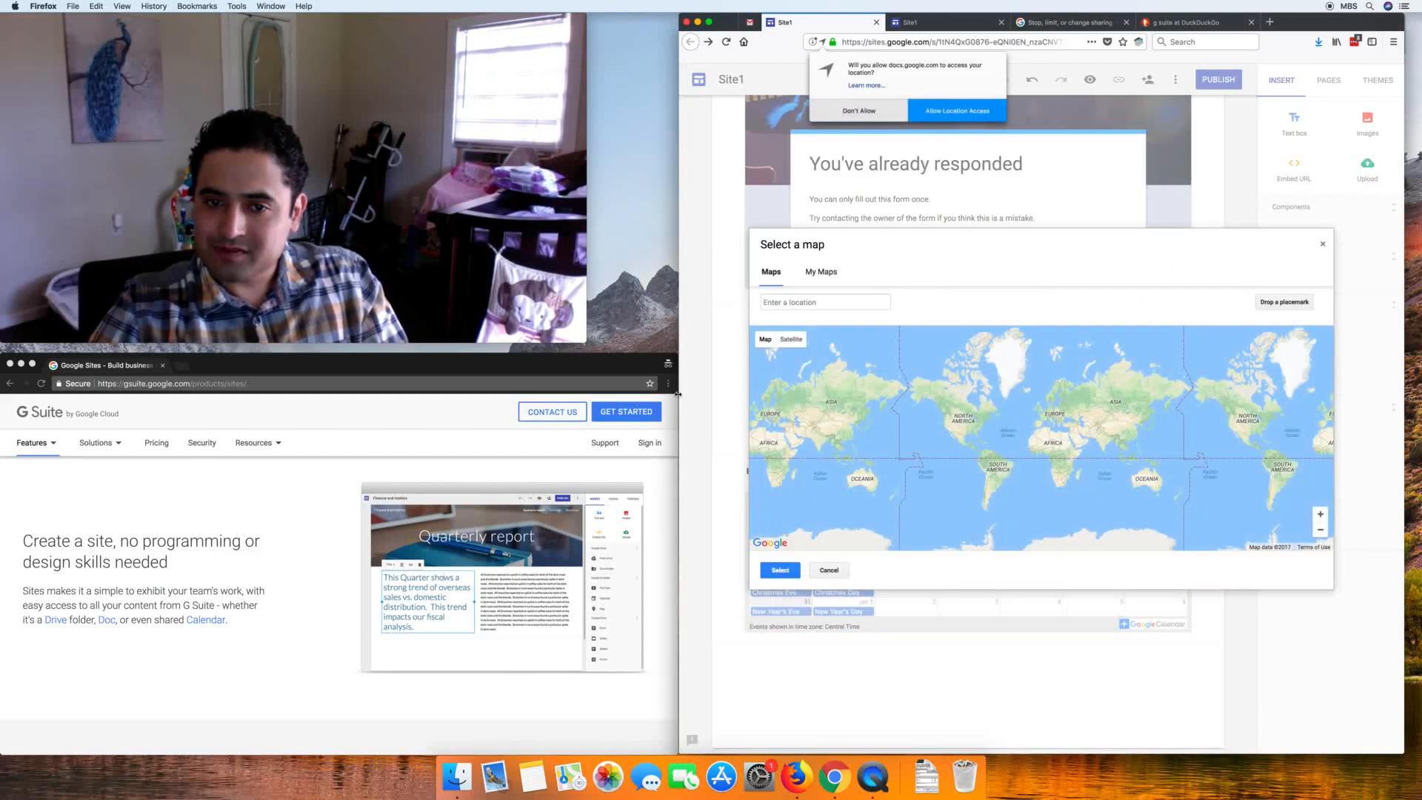
pyautogui.click(793, 302)
pyautogui.write('austin')
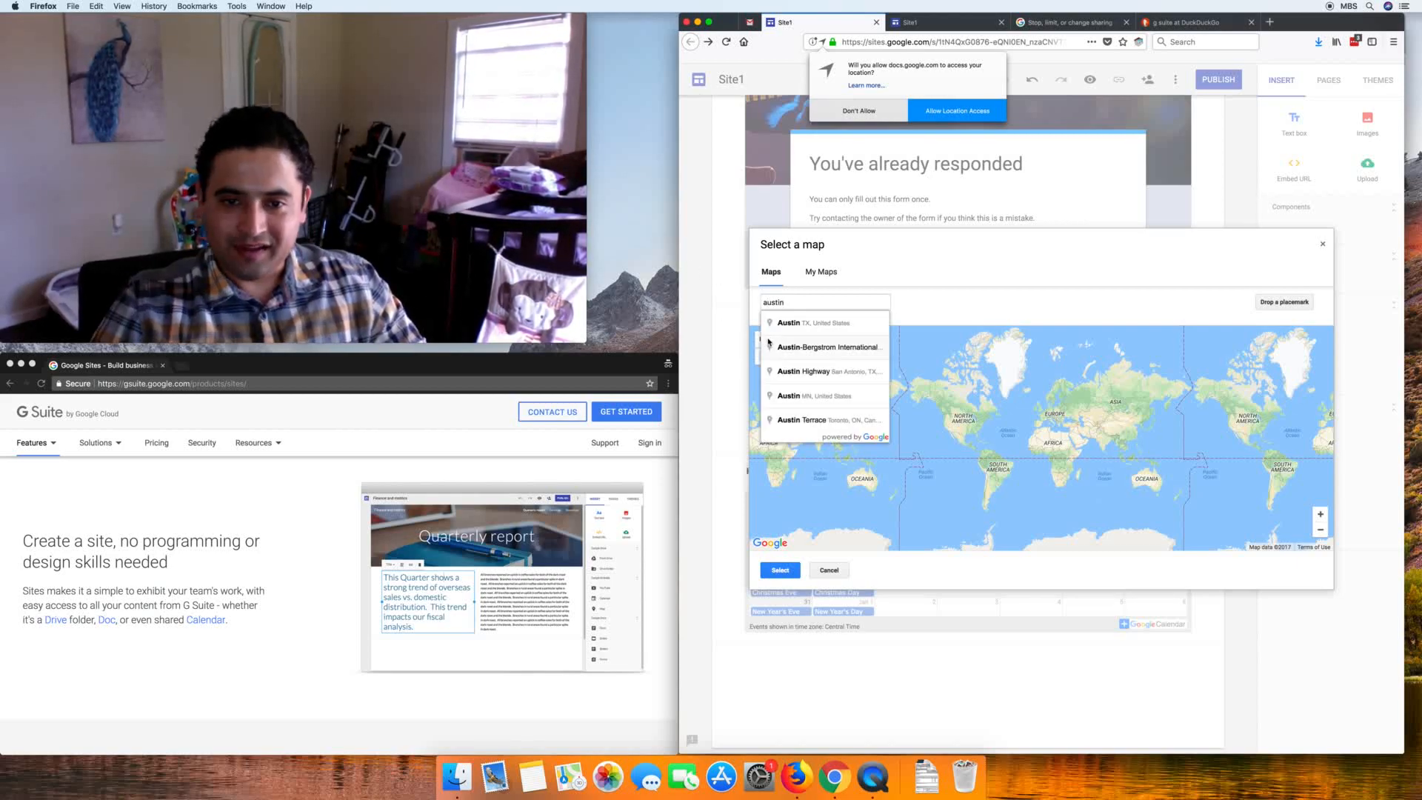
pyautogui.click(790, 322)
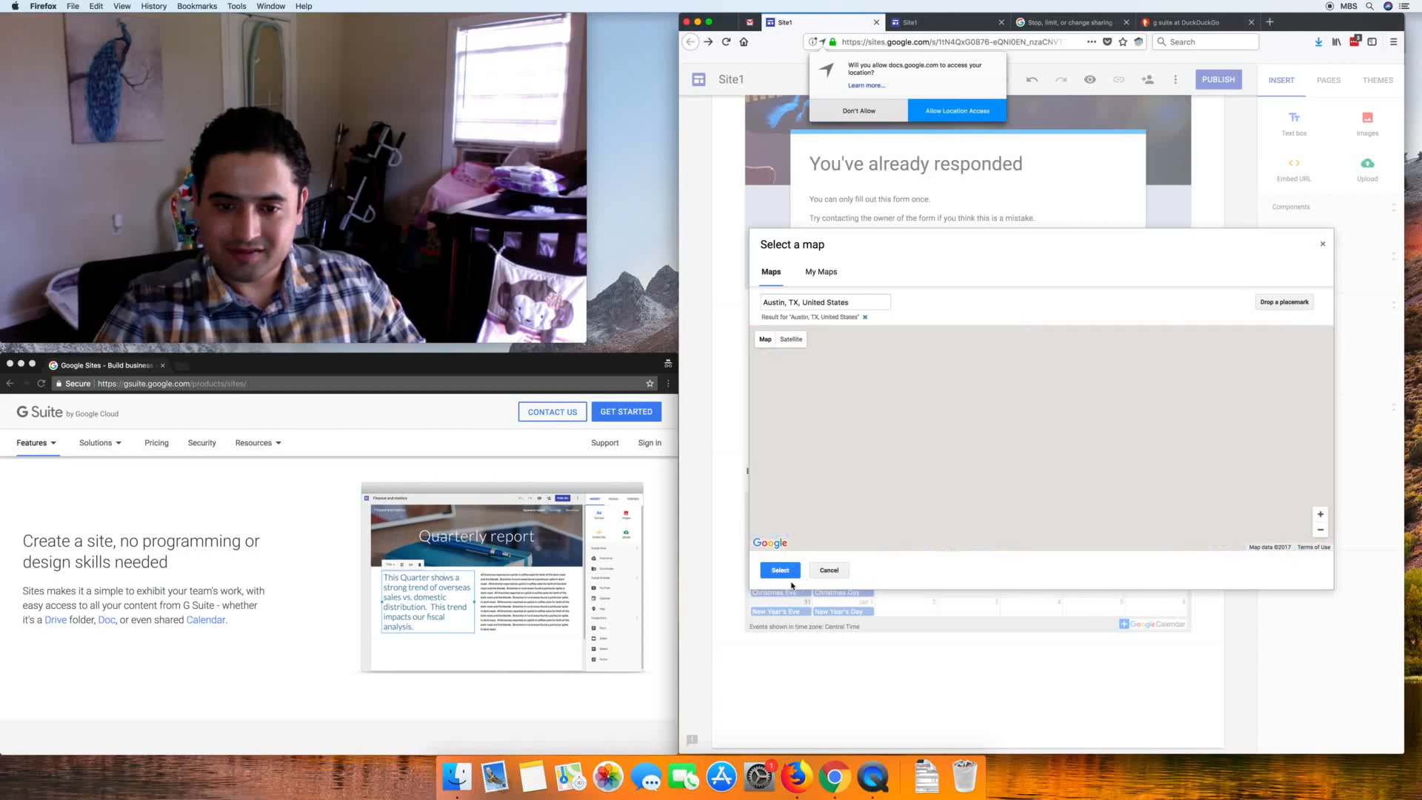
pyautogui.click(780, 570)
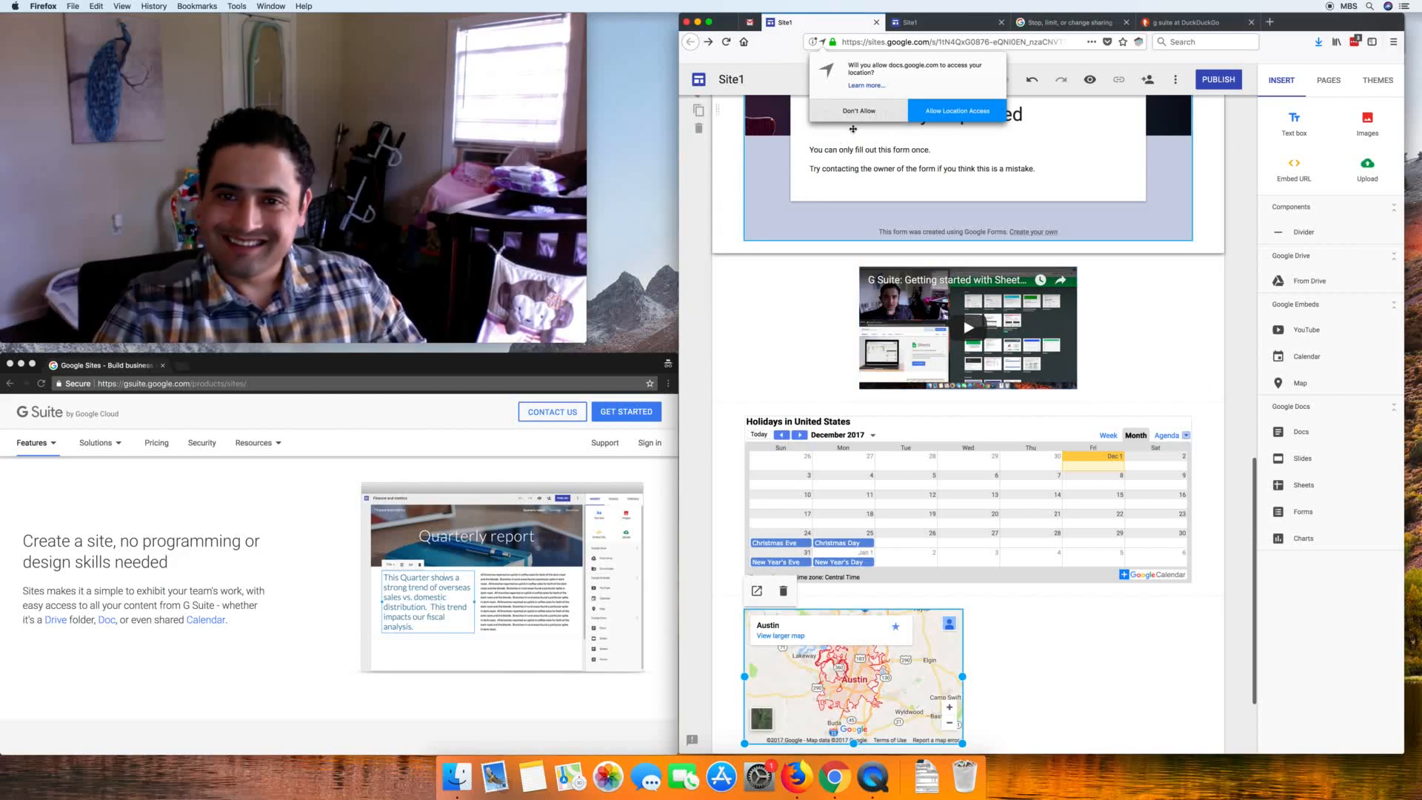
pyautogui.click(853, 113)
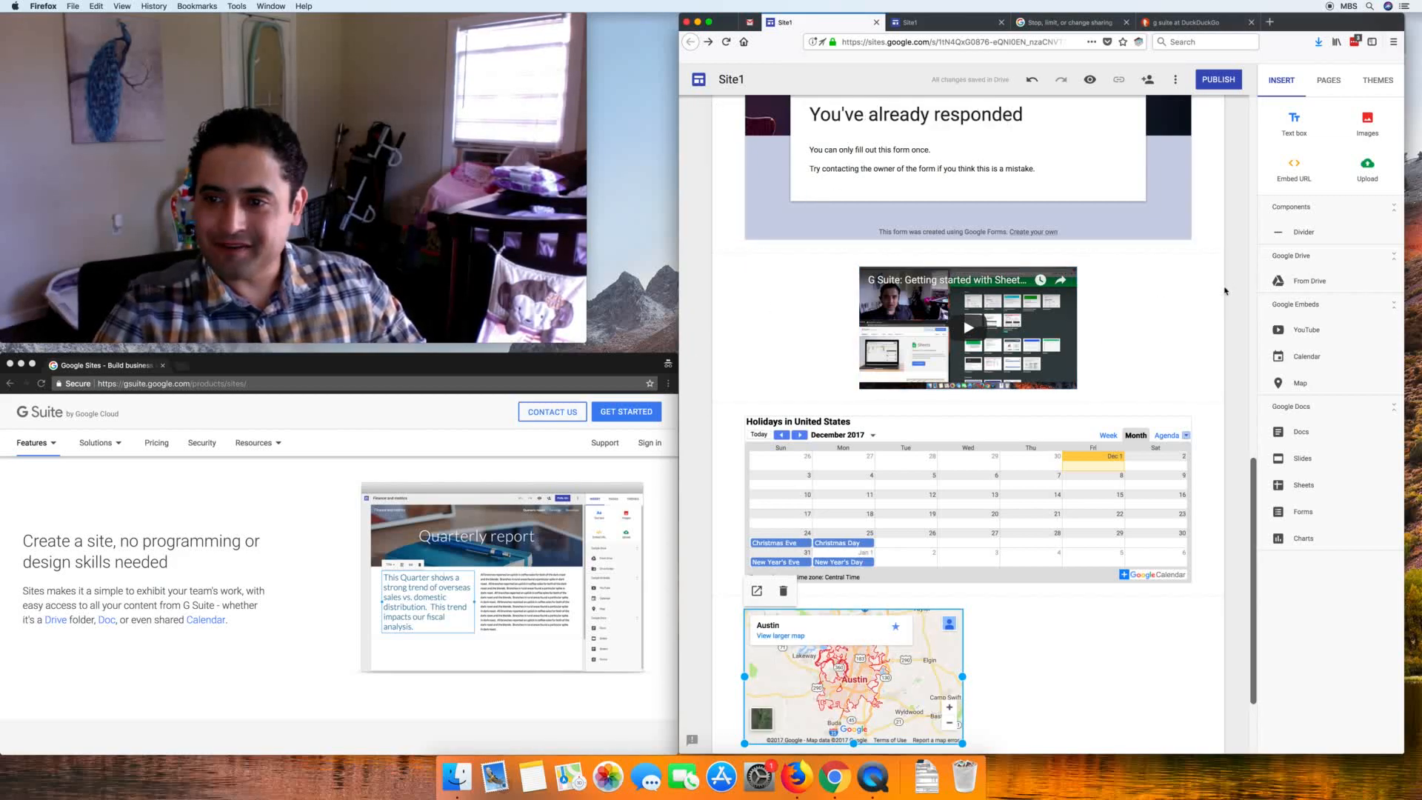
# Step: Widen the Austin map to the full content width
pyautogui.scroll(-3, 1037, 489)
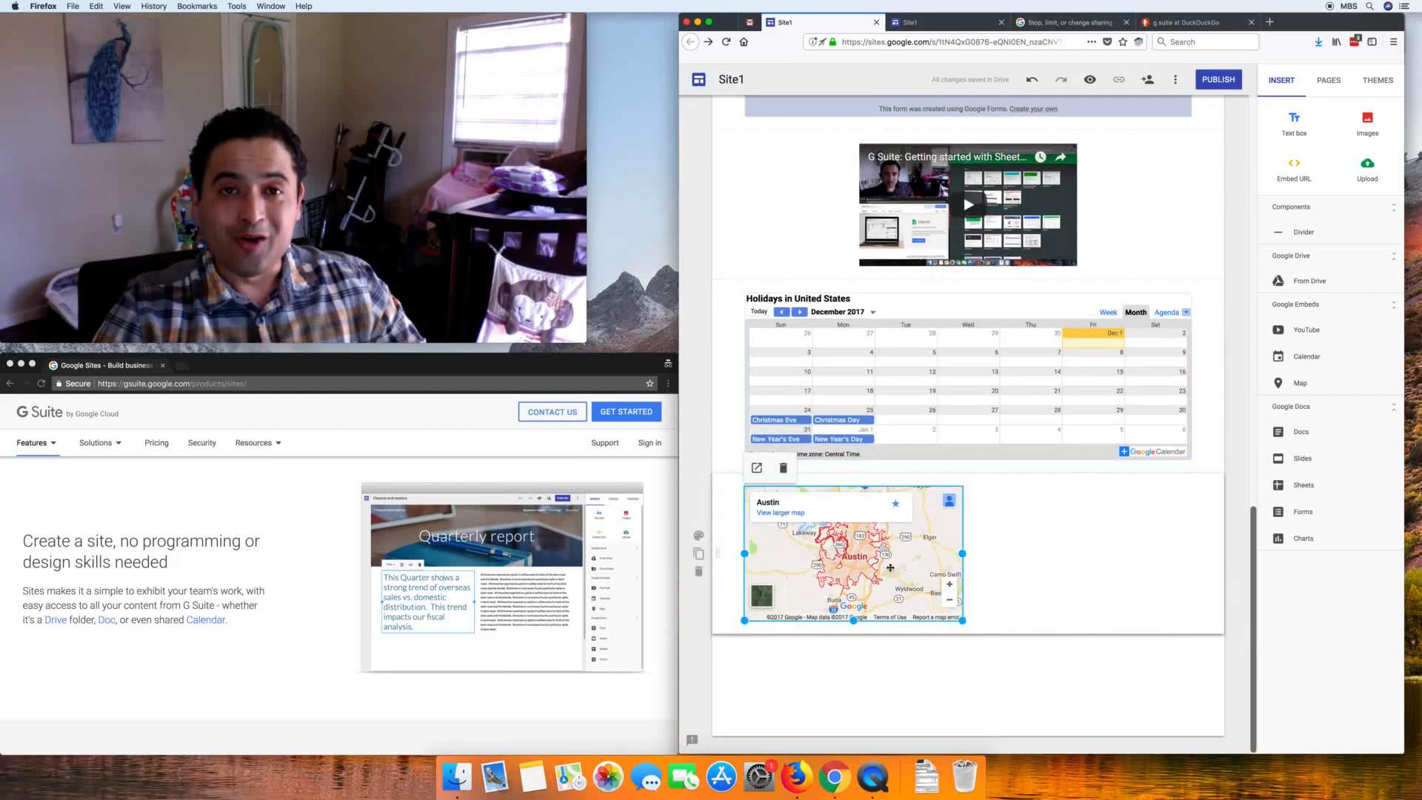
pyautogui.moveTo(963, 619); pyautogui.dragTo(1115, 611)
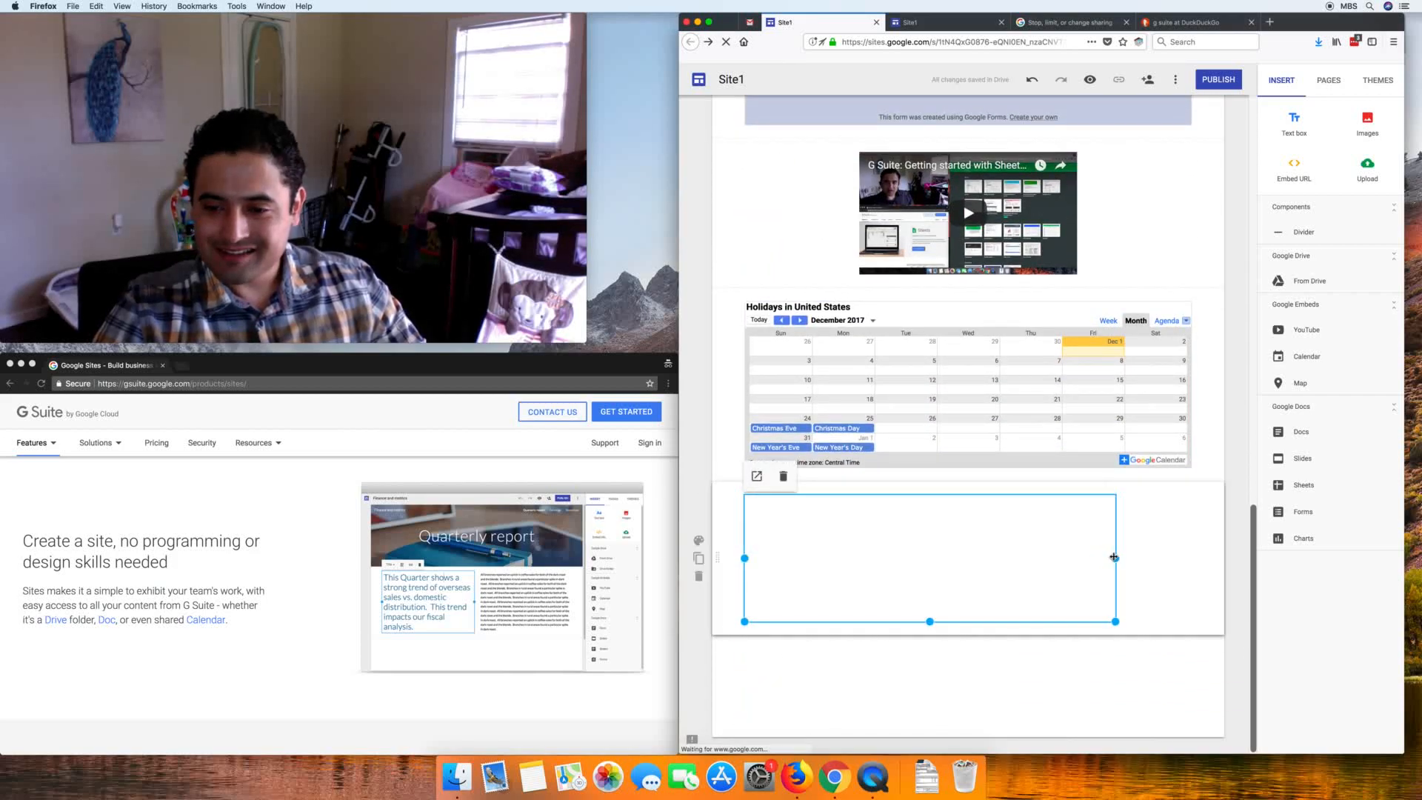
pyautogui.moveTo(1143, 553); pyautogui.dragTo(1194, 539)
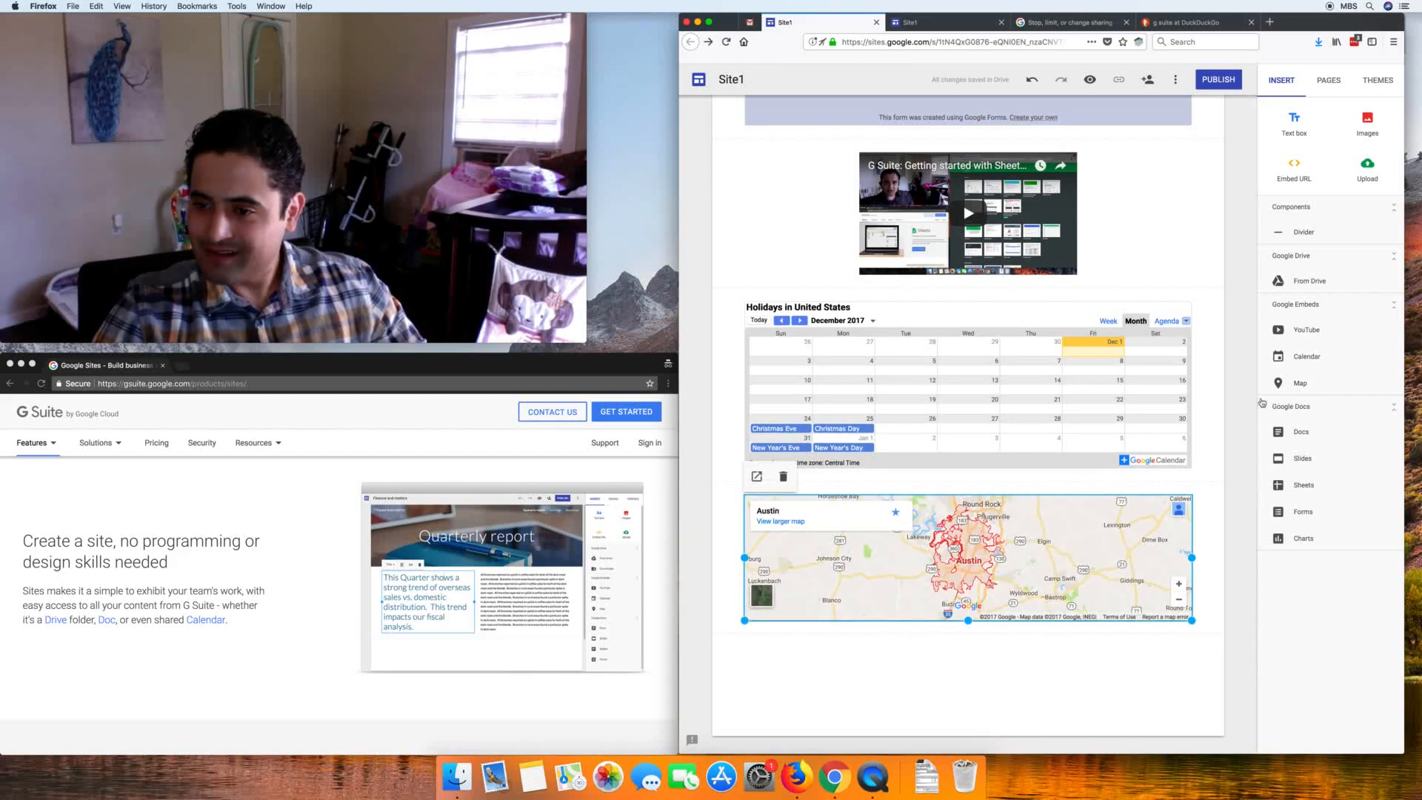
# Step: Collapse the Google Embeds list and embed the "Budget1 Data" document from Docs below the map
pyautogui.click(1362, 305)
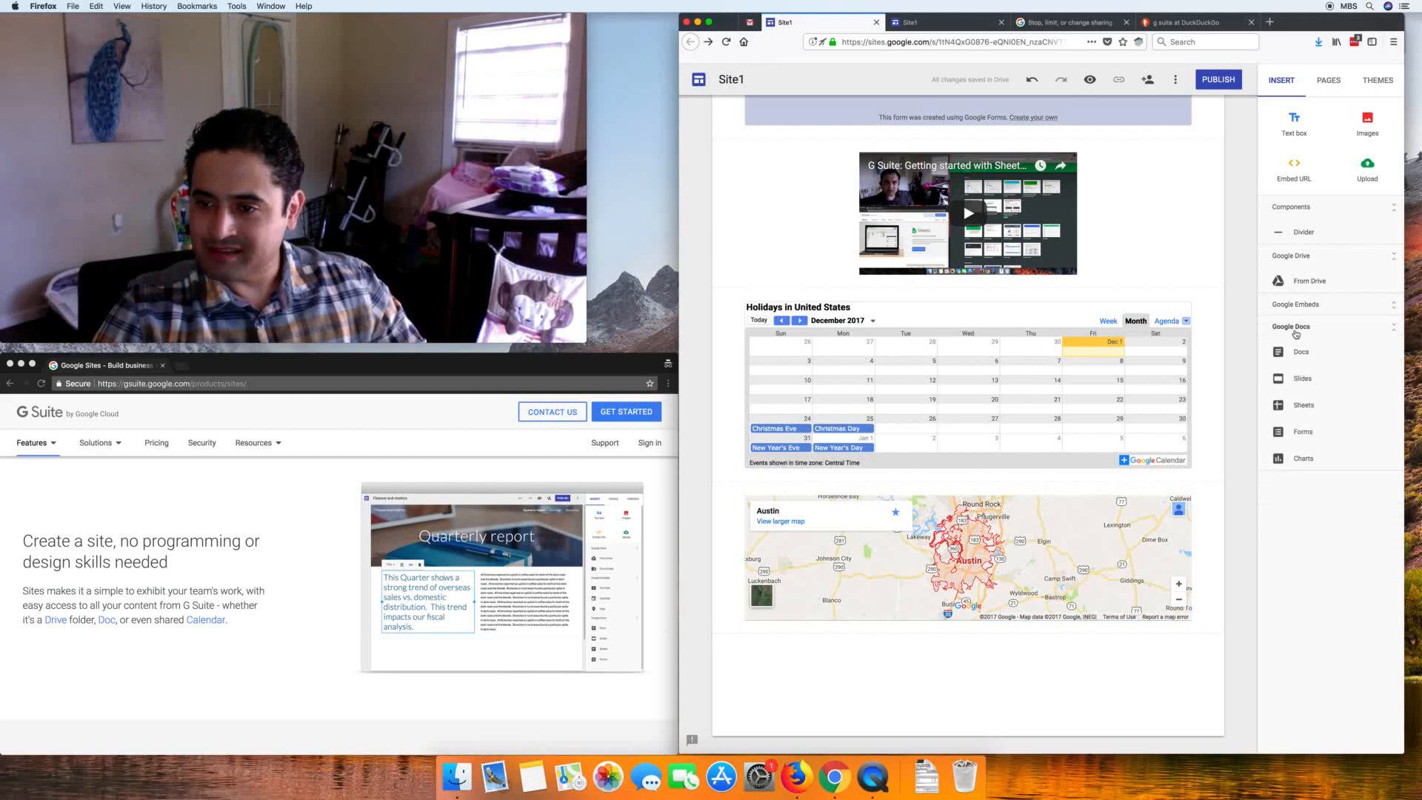
pyautogui.click(1329, 358)
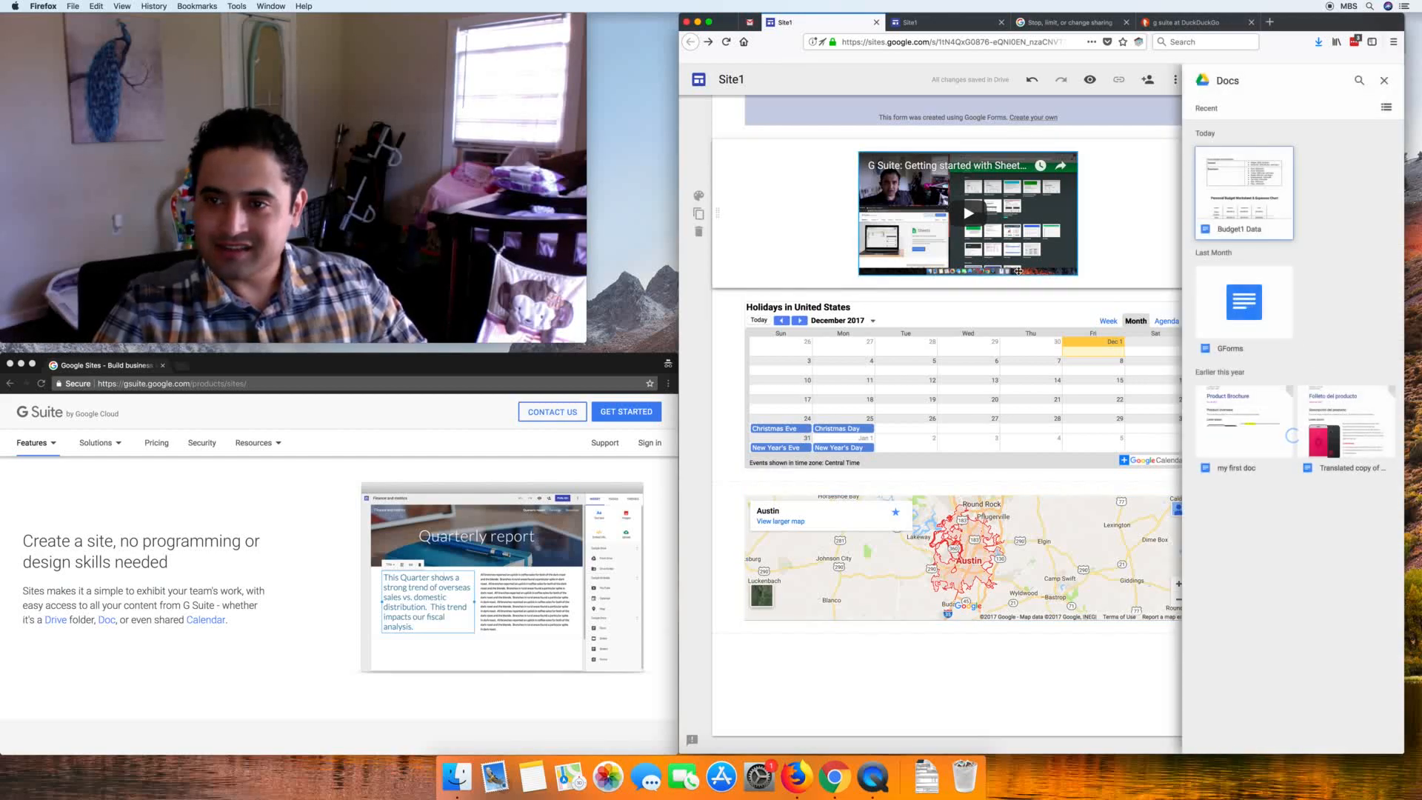
pyautogui.click(1234, 206)
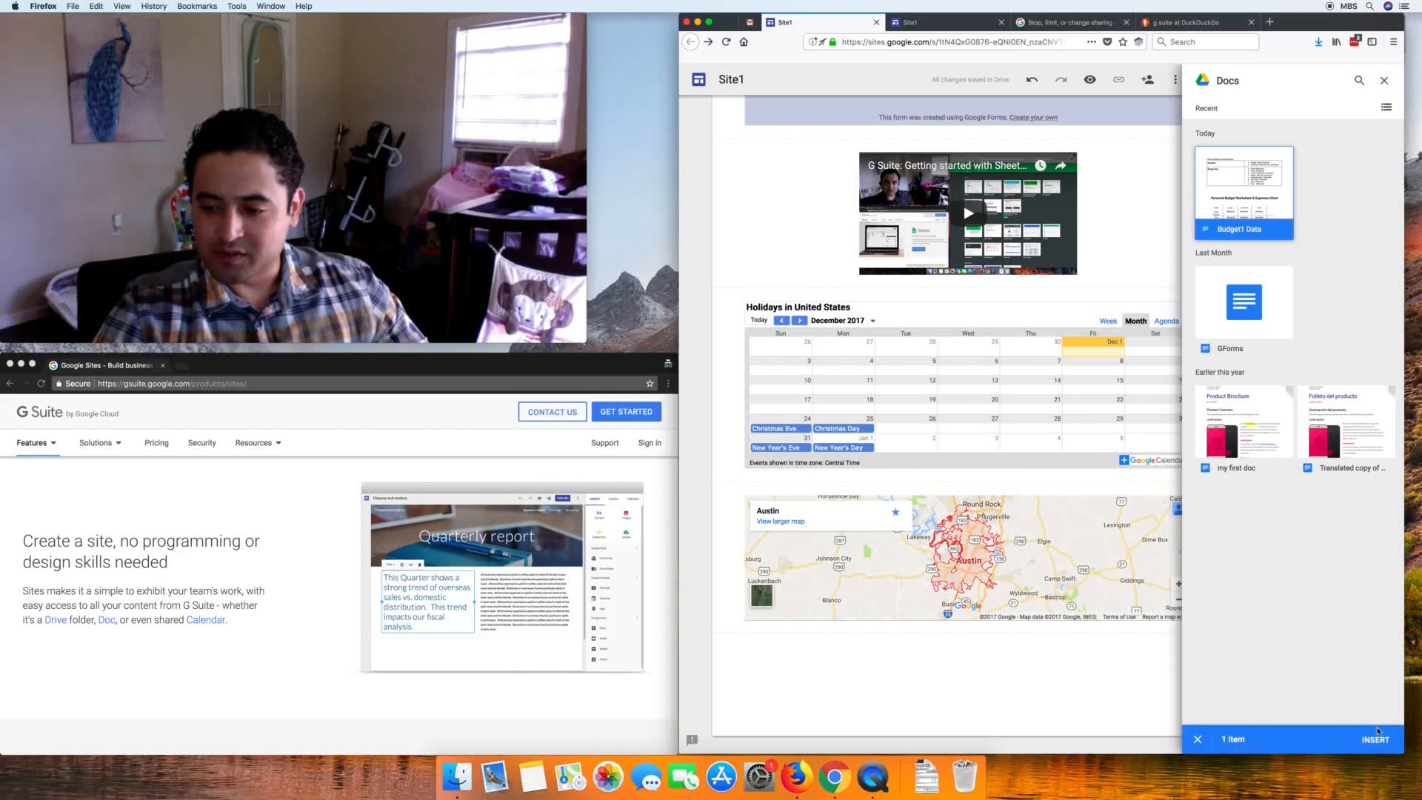
pyautogui.click(1370, 738)
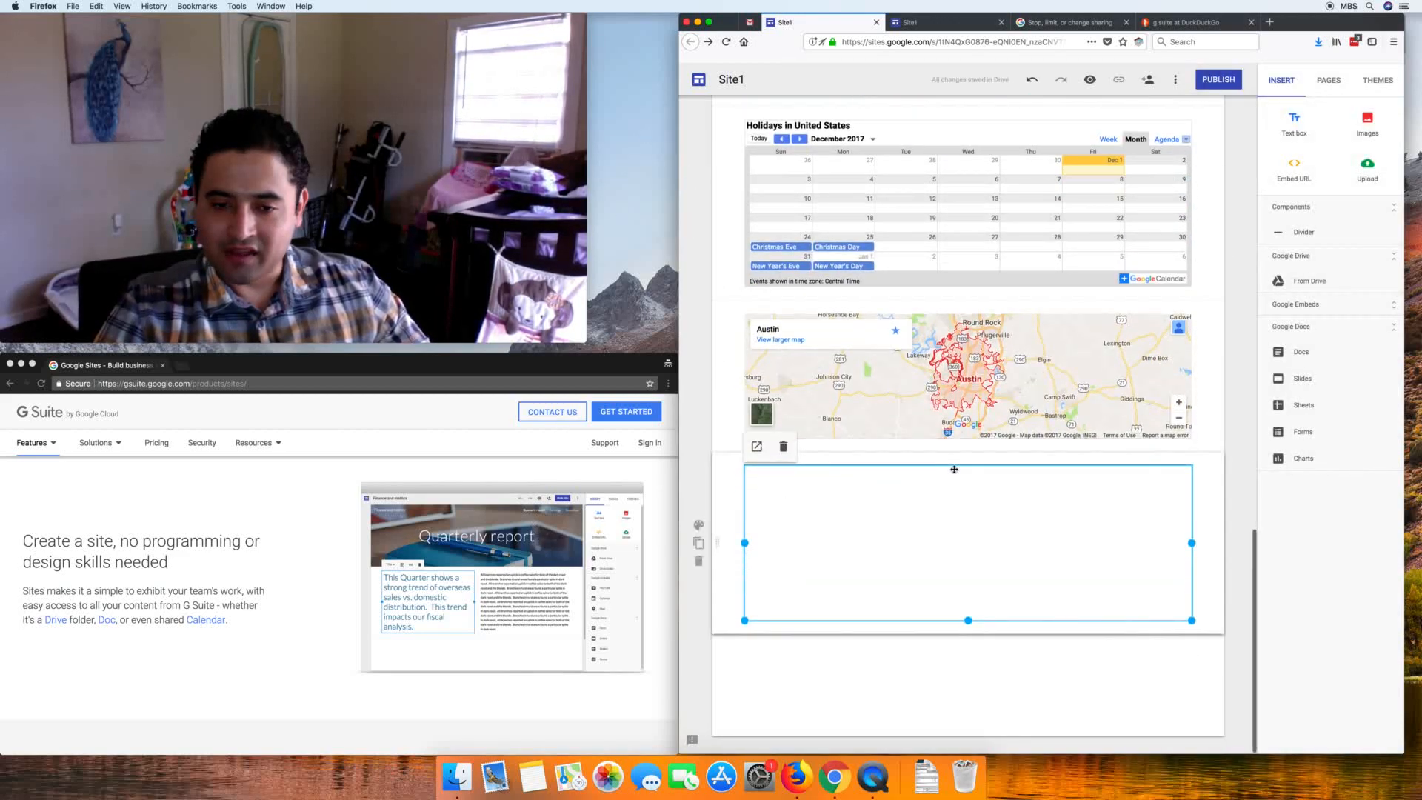
# Step: Enlarge the embedded budget document's height until the whole worksheet and expenses chart fit
pyautogui.moveTo(968, 619); pyautogui.dragTo(968, 748)
pyautogui.scroll(-3, 957, 538)
pyautogui.moveTo(962, 617); pyautogui.dragTo(977, 730)
pyautogui.scroll(-3, 1010, 554)
pyautogui.moveTo(967, 620); pyautogui.dragTo(966, 733)
pyautogui.scroll(-3, 951, 542)
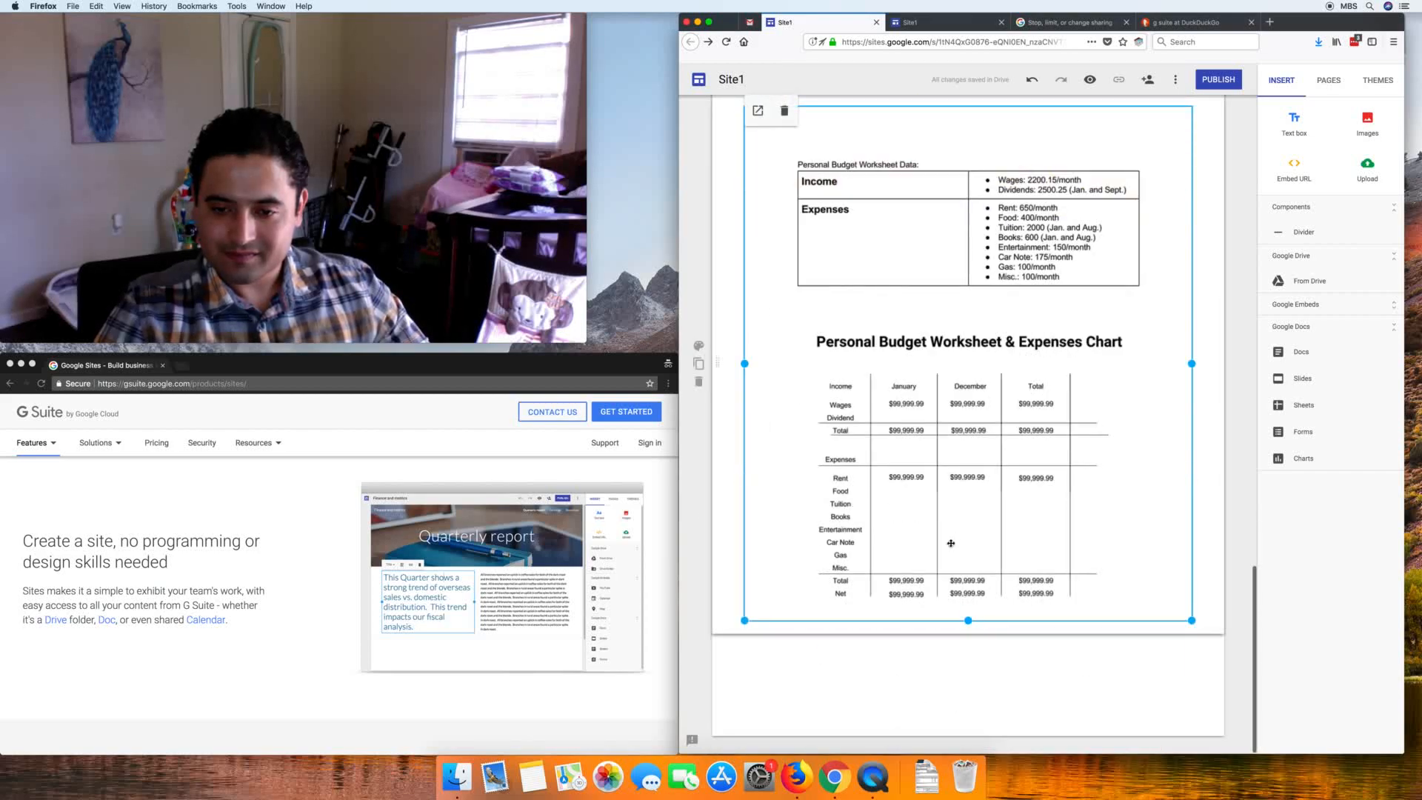
pyautogui.moveTo(969, 618); pyautogui.dragTo(968, 644)
# Step: Review the embedded budget document together with the map, calendar, video and form above it
pyautogui.scroll(1, 992, 598)
pyautogui.scroll(10, 991, 598)
pyautogui.scroll(-7, 991, 598)
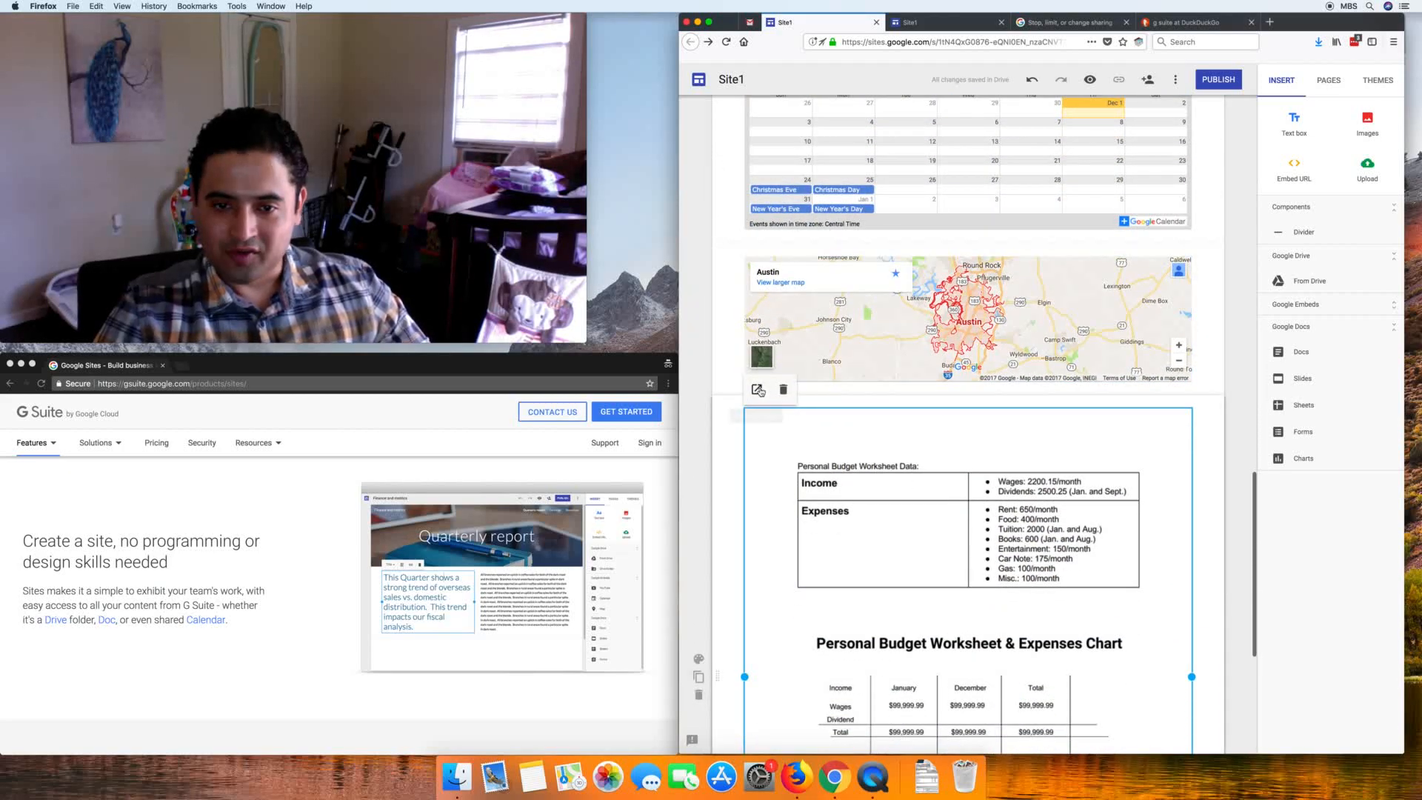
pyautogui.scroll(-5, 1016, 524)
pyautogui.scroll(-2, 1016, 524)
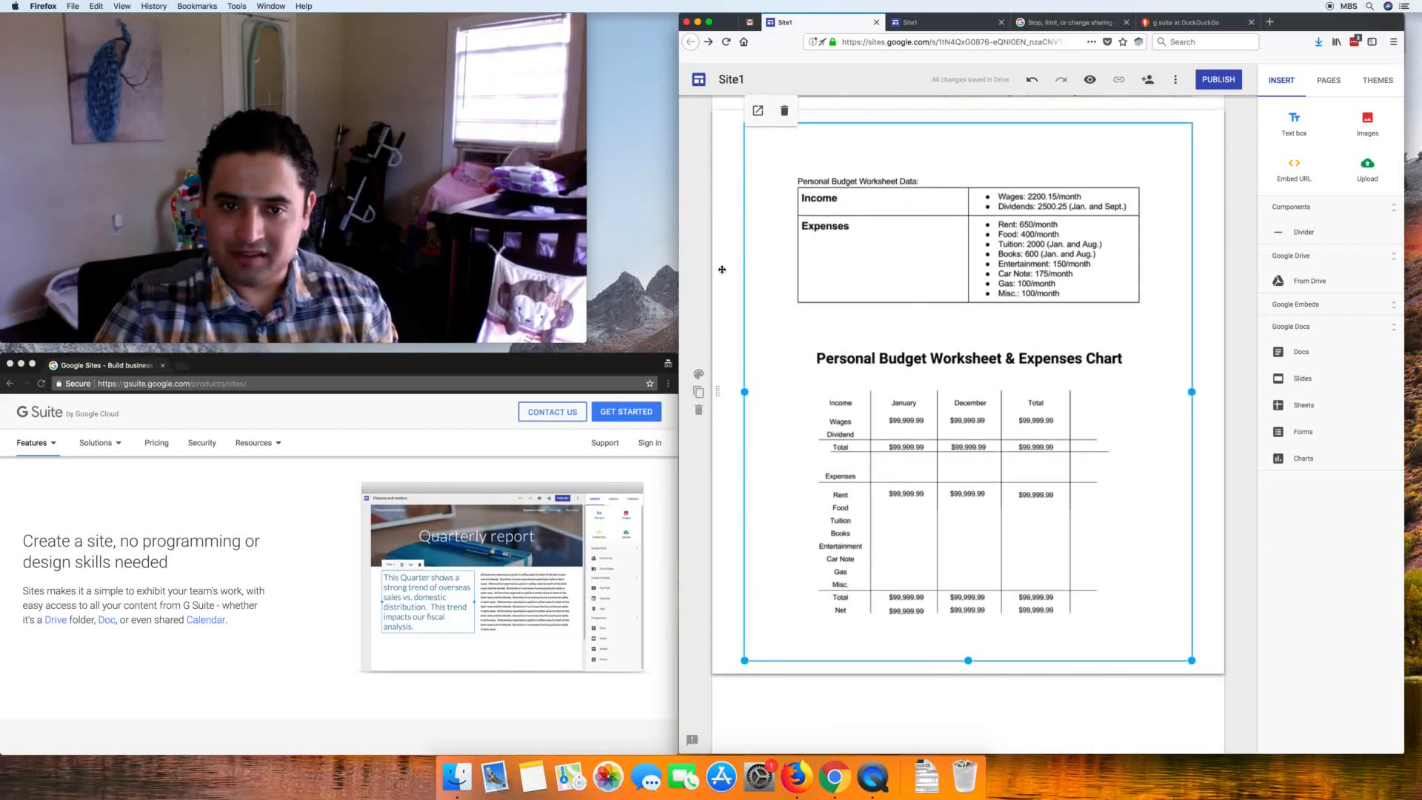
pyautogui.scroll(12, 704, 428)
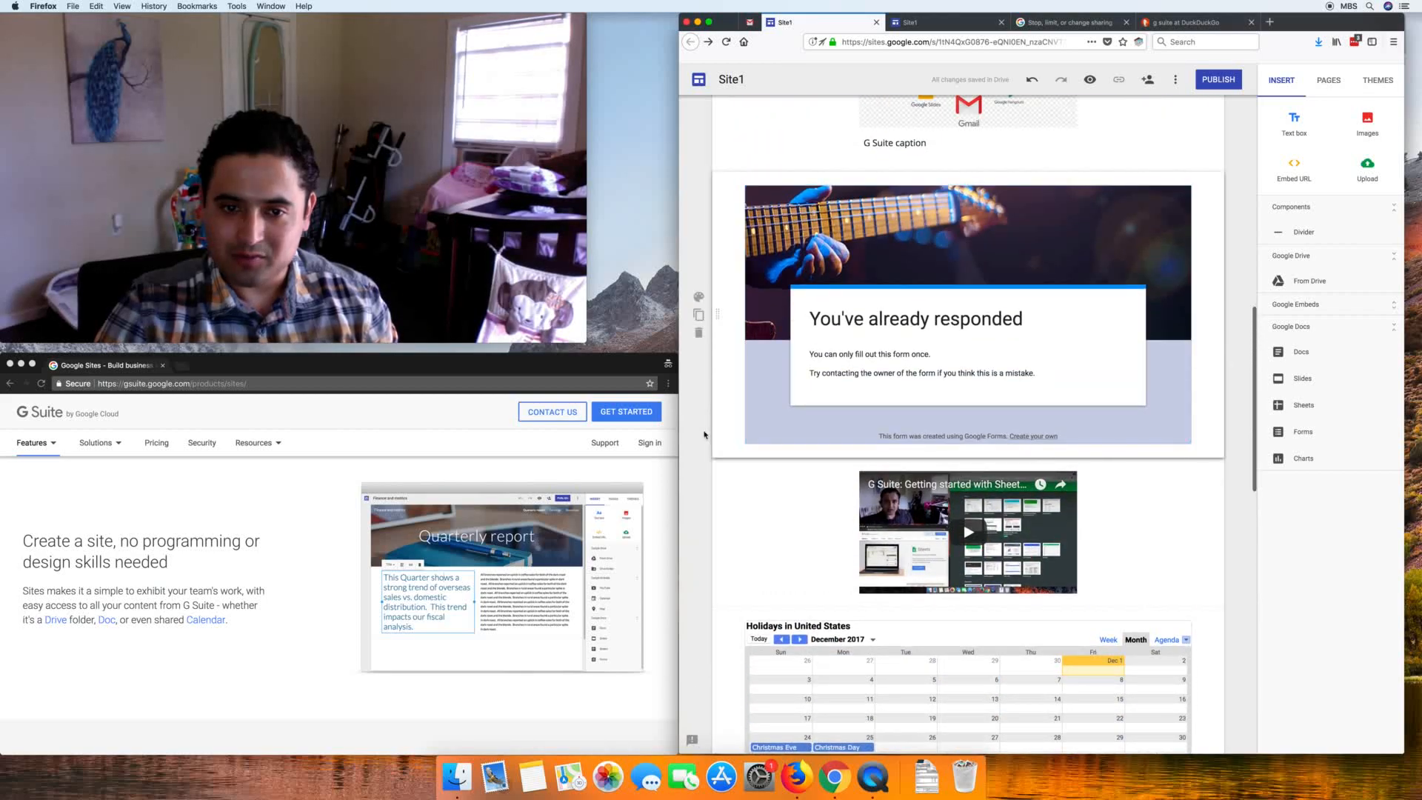
pyautogui.scroll(-10, 755, 336)
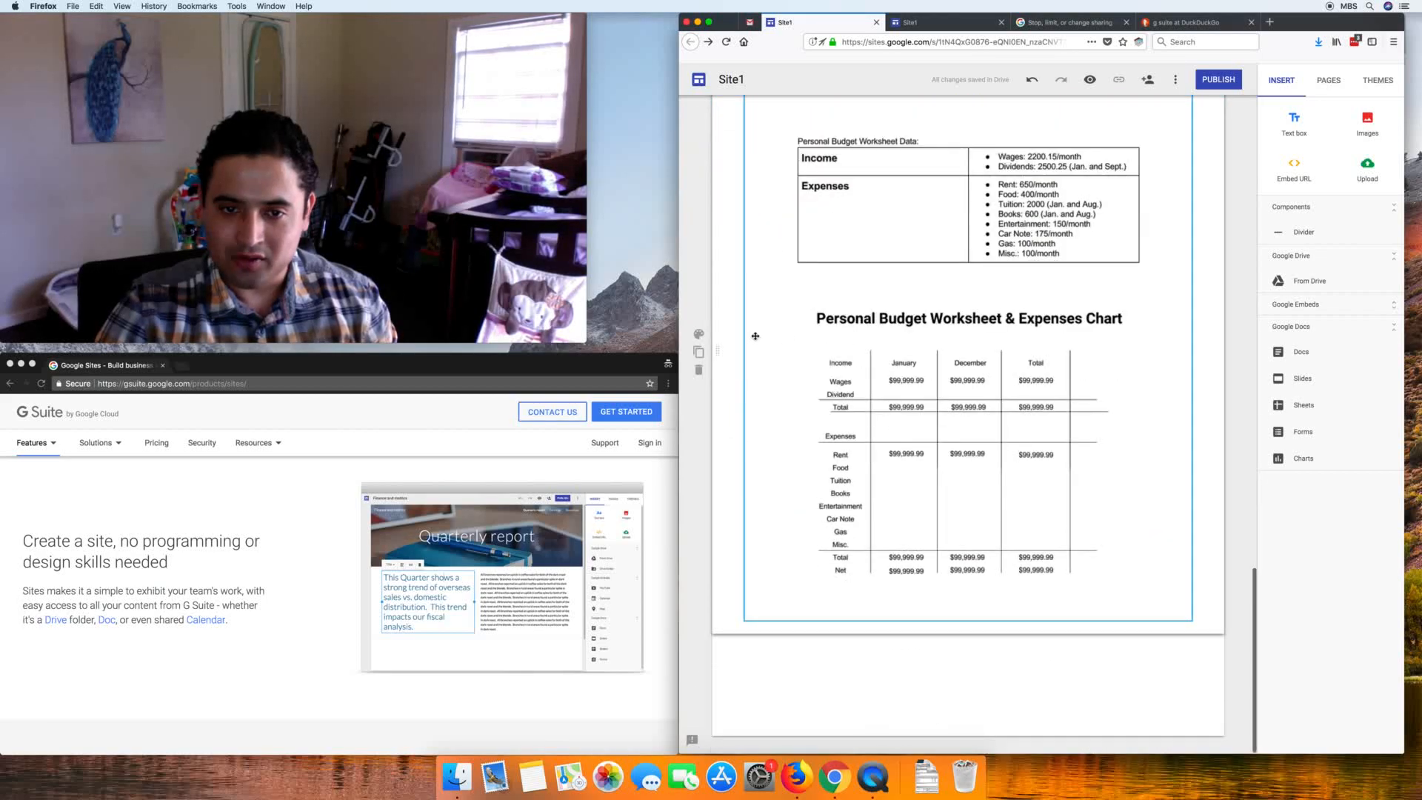
# Step: Try the Emphasis 1, Emphasis 2 and Regular section styles on the embedded budget document's section
pyautogui.click(795, 274)
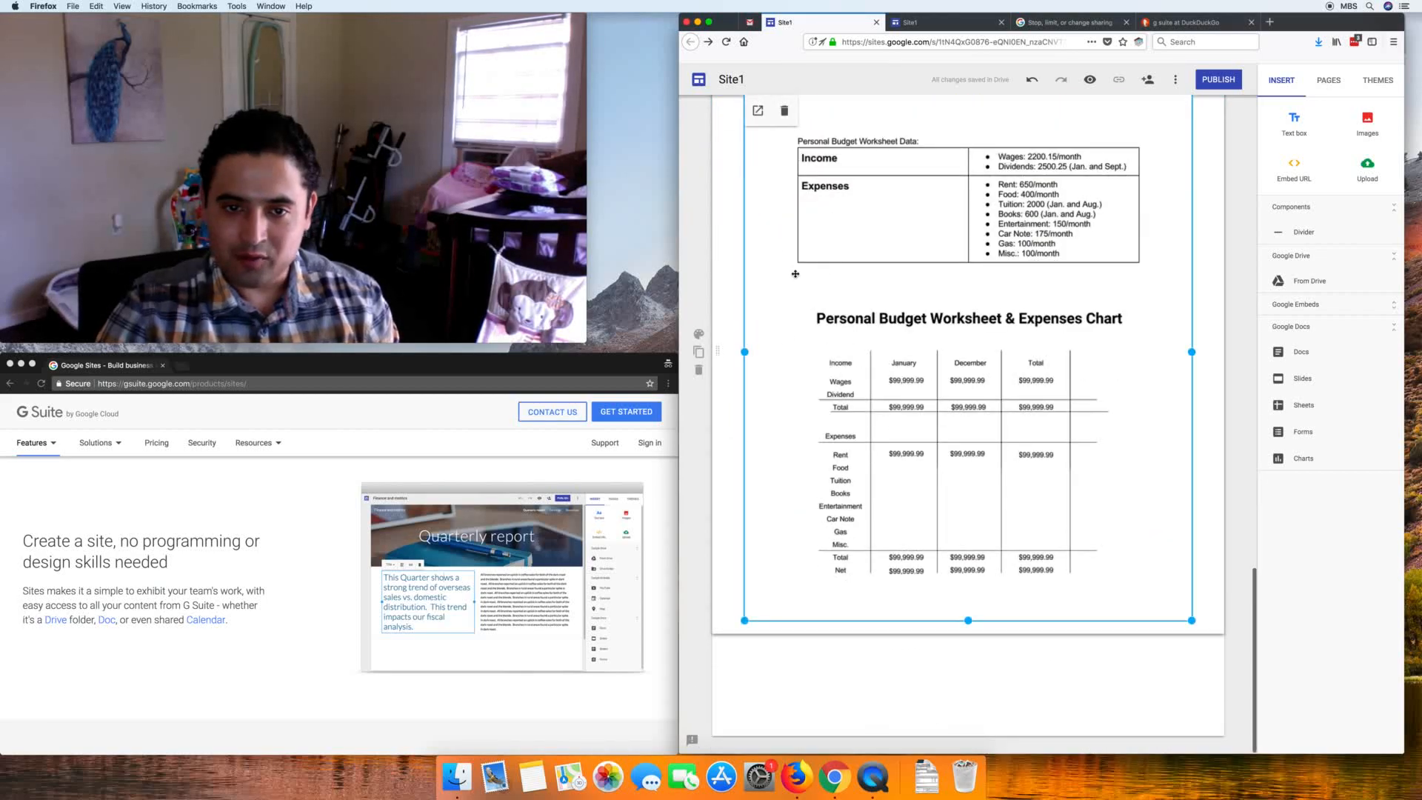
pyautogui.click(699, 334)
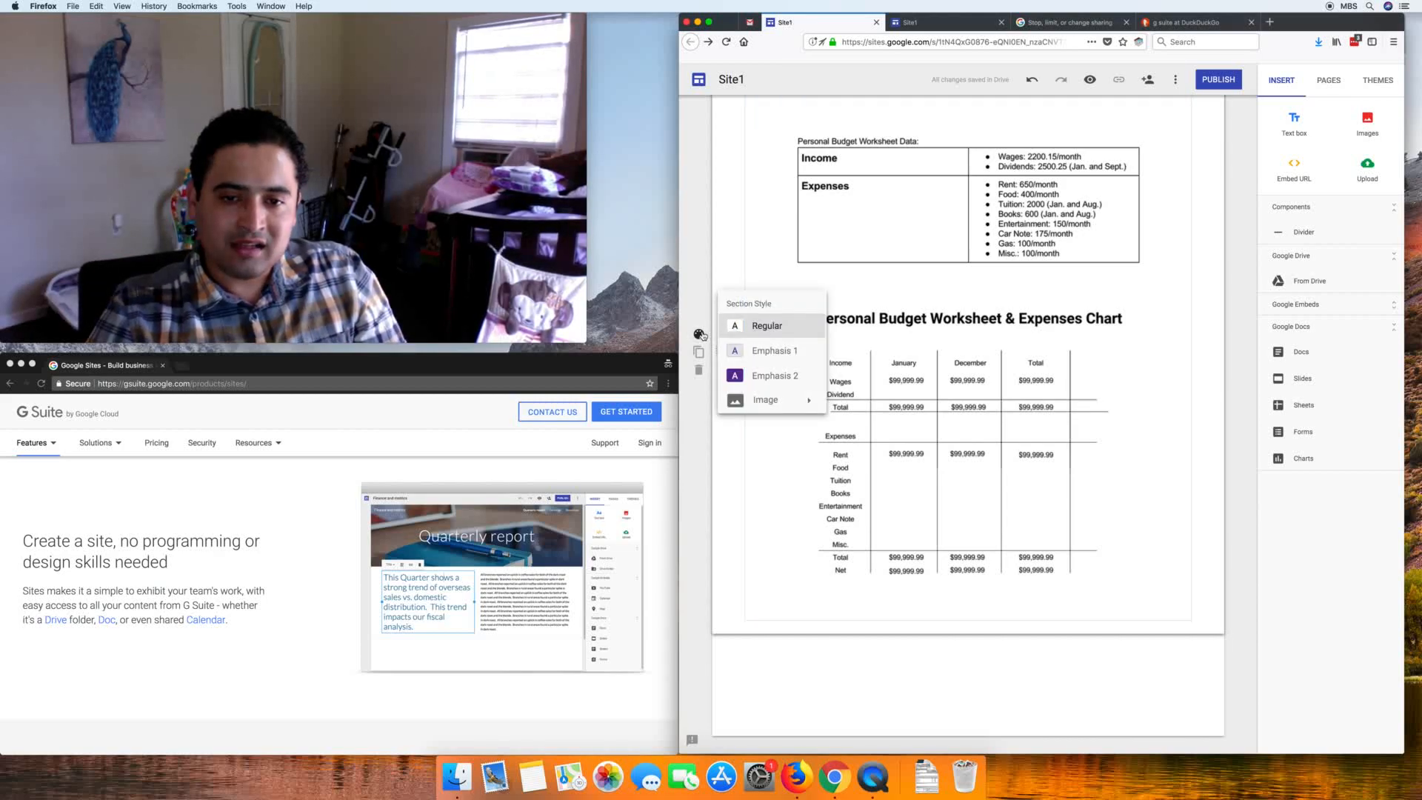
pyautogui.click(757, 353)
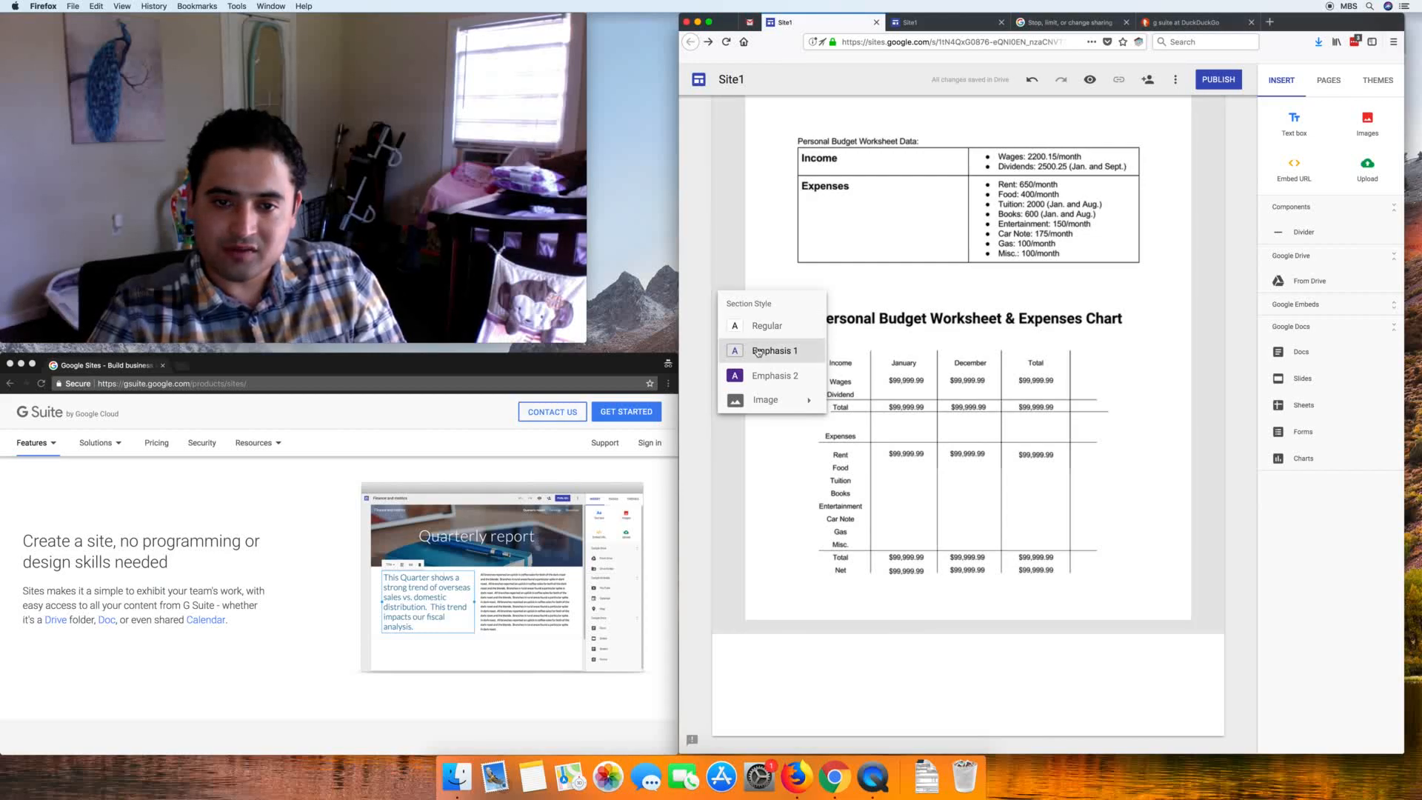
pyautogui.click(757, 378)
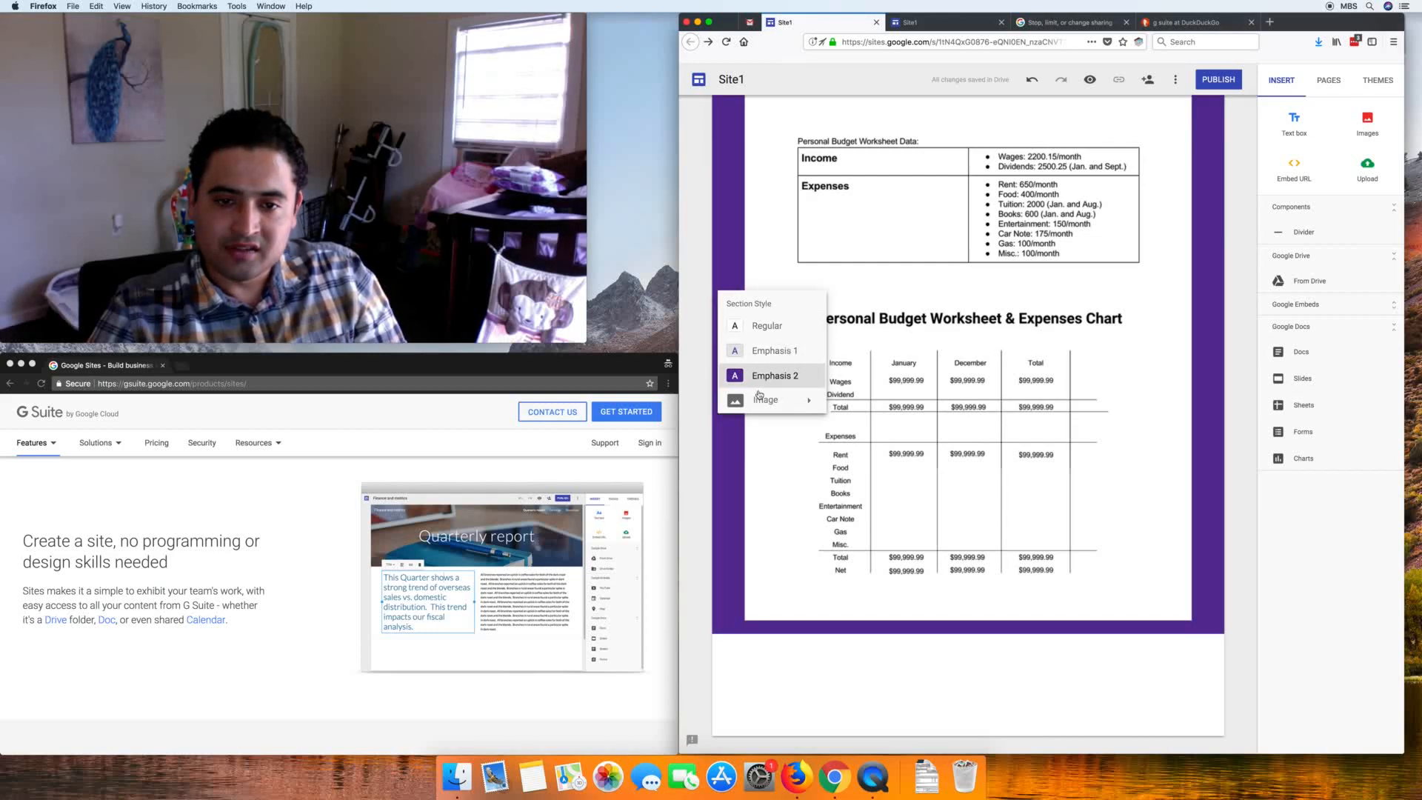
pyautogui.moveTo(757, 398)
pyautogui.click(777, 337)
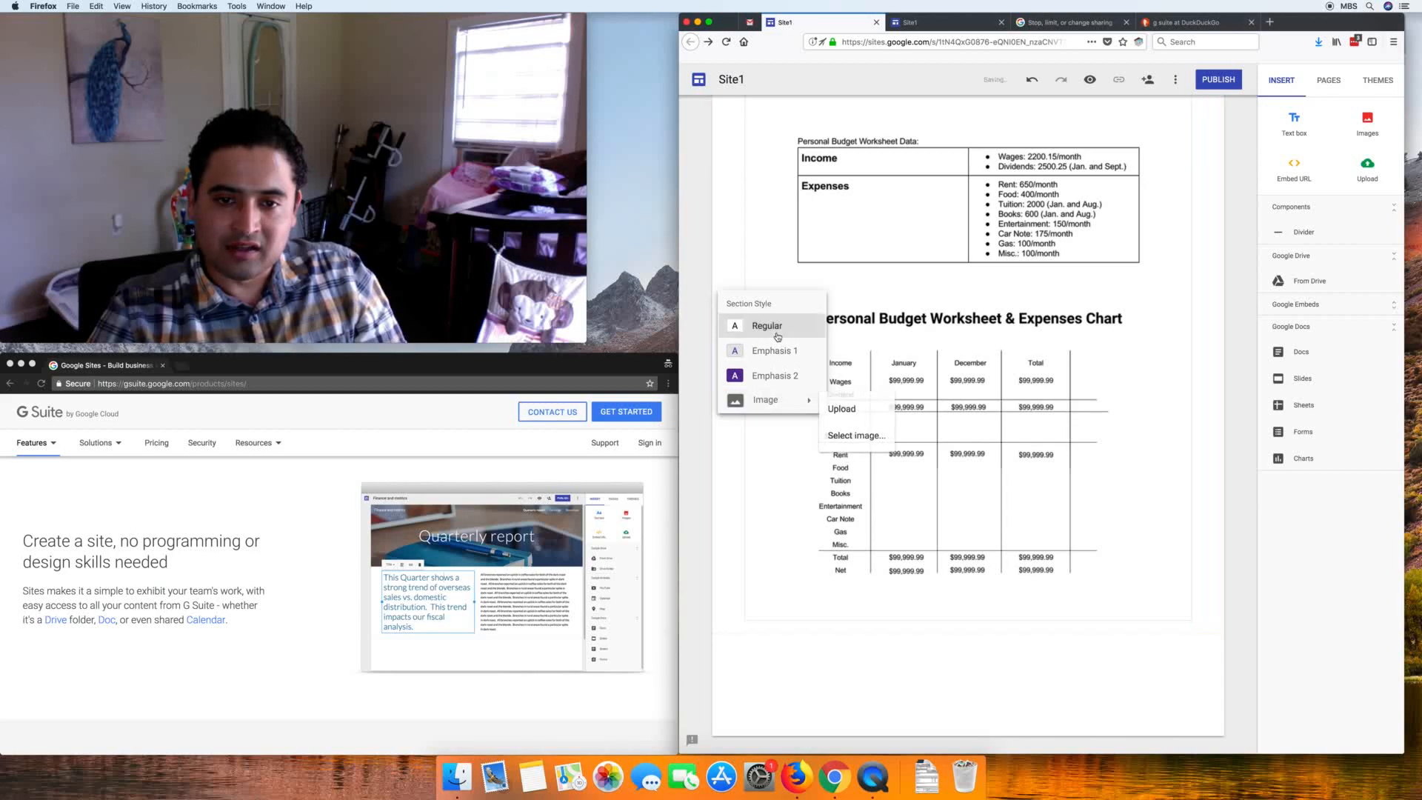
pyautogui.click(771, 347)
pyautogui.click(757, 382)
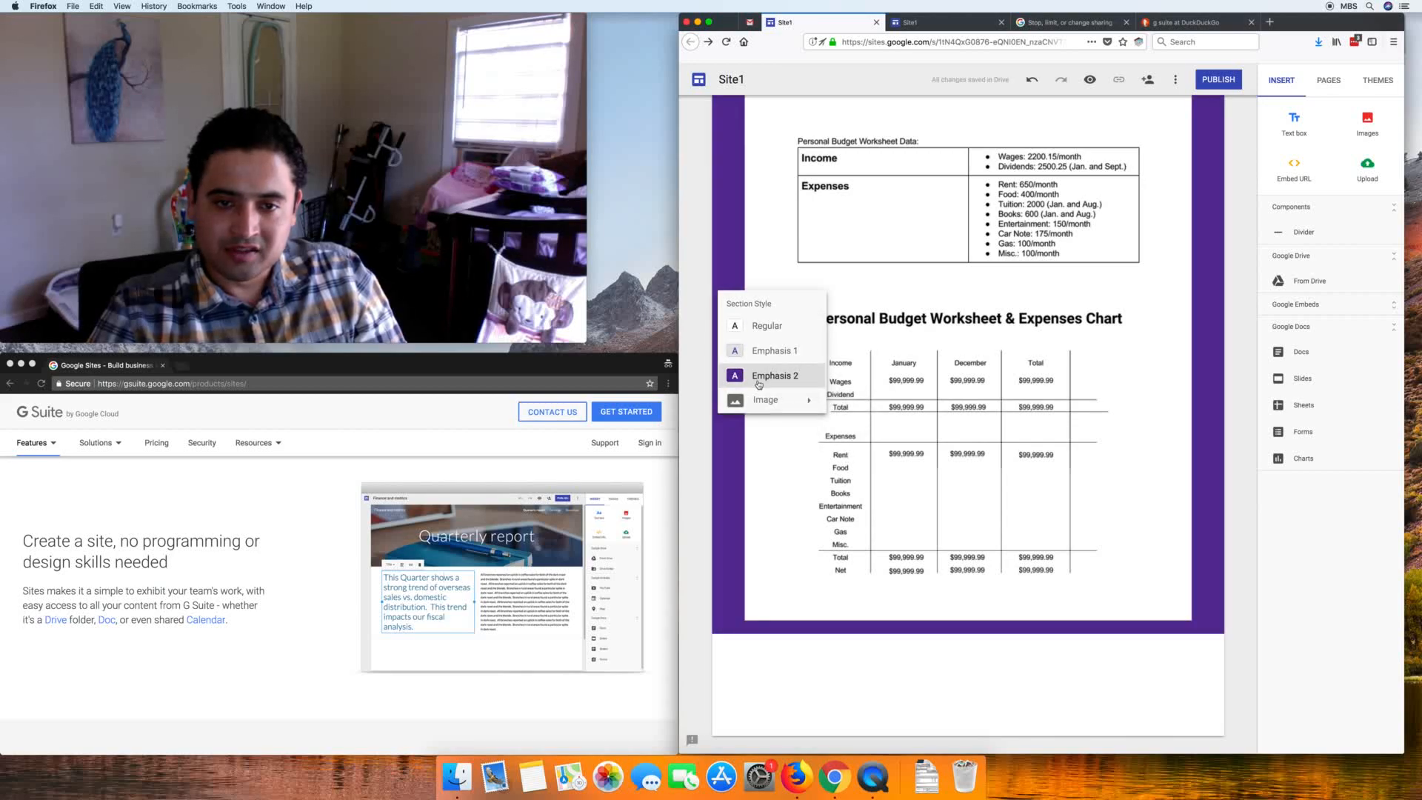
pyautogui.click(767, 327)
pyautogui.moveTo(762, 406)
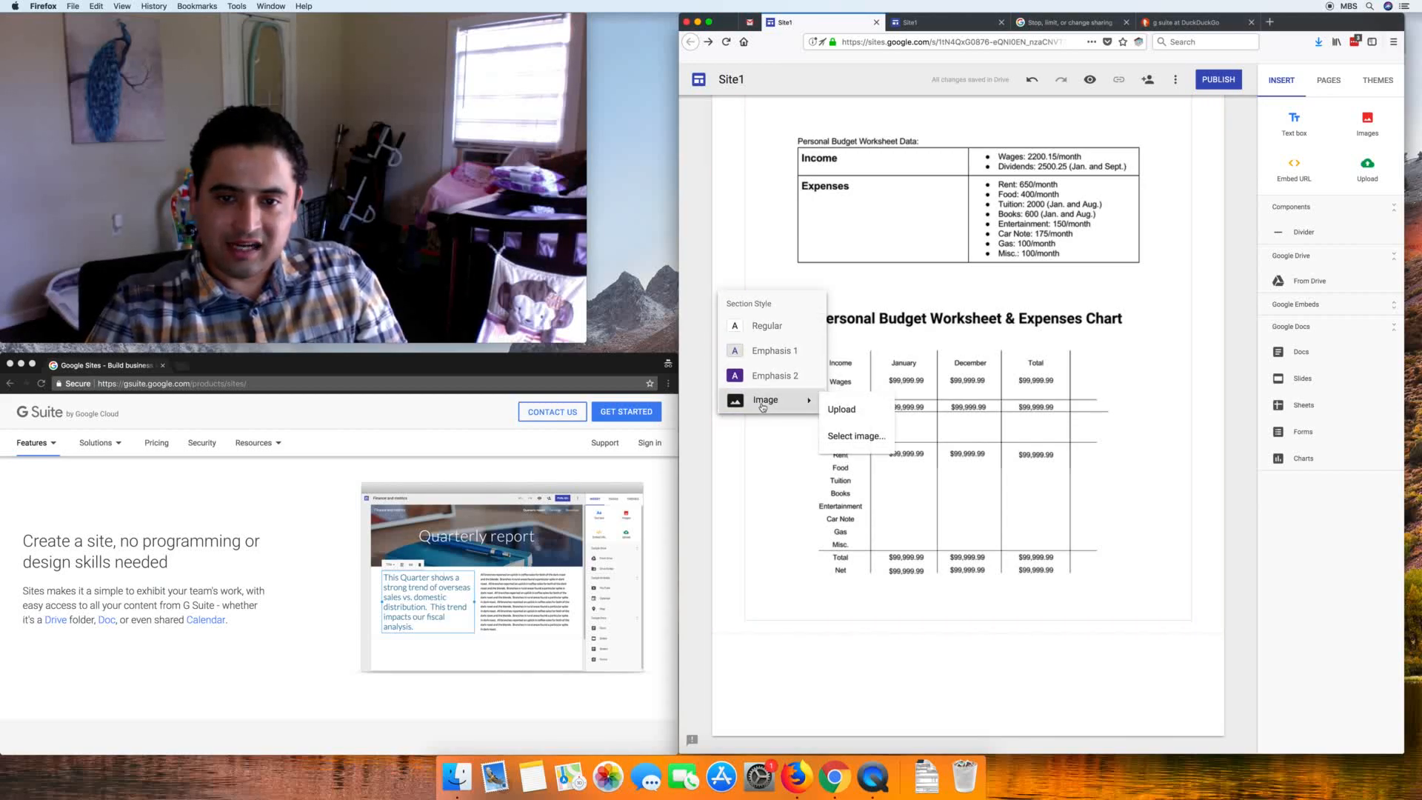
# Step: Apply the Emphasis 2 section style to the embedded budget document's section
pyautogui.click(764, 349)
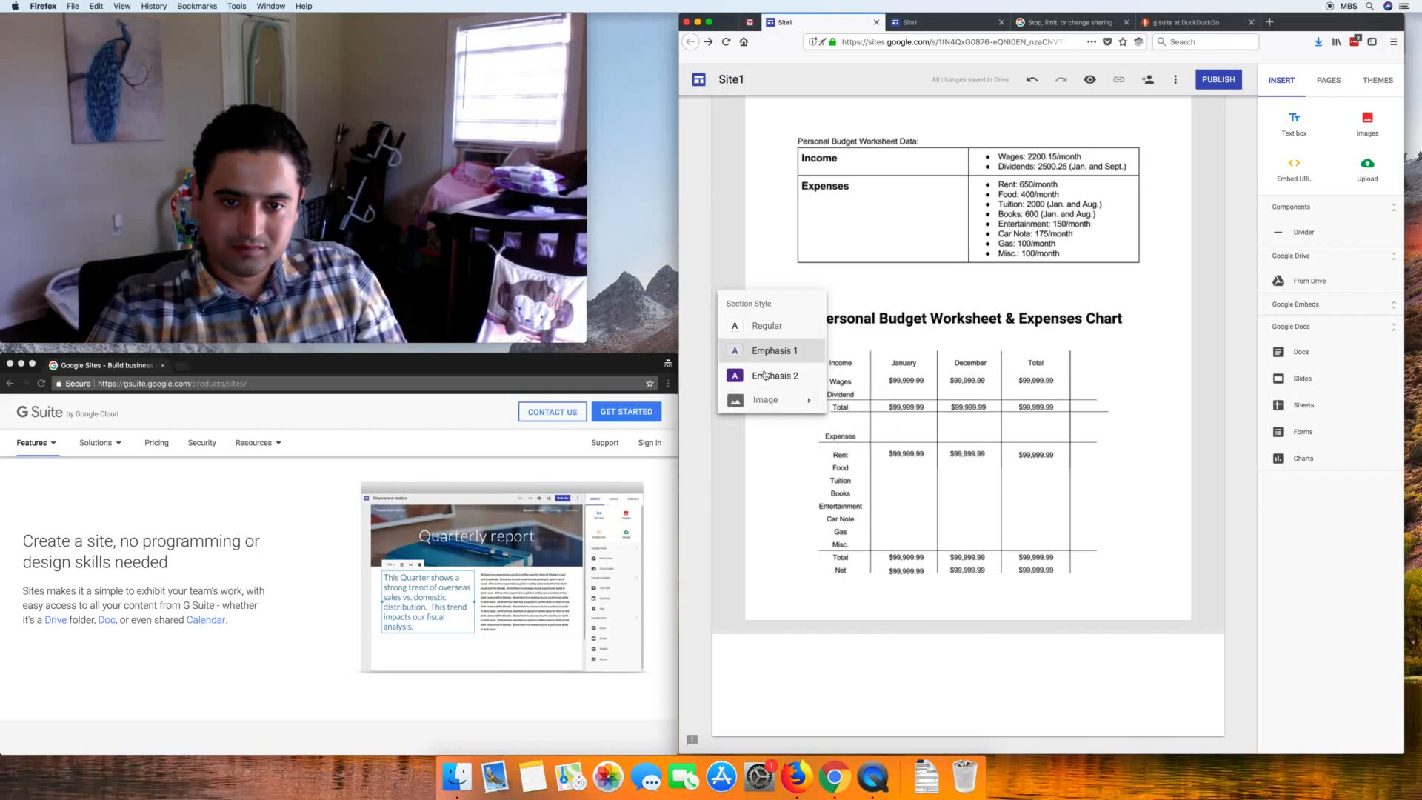
pyautogui.click(762, 378)
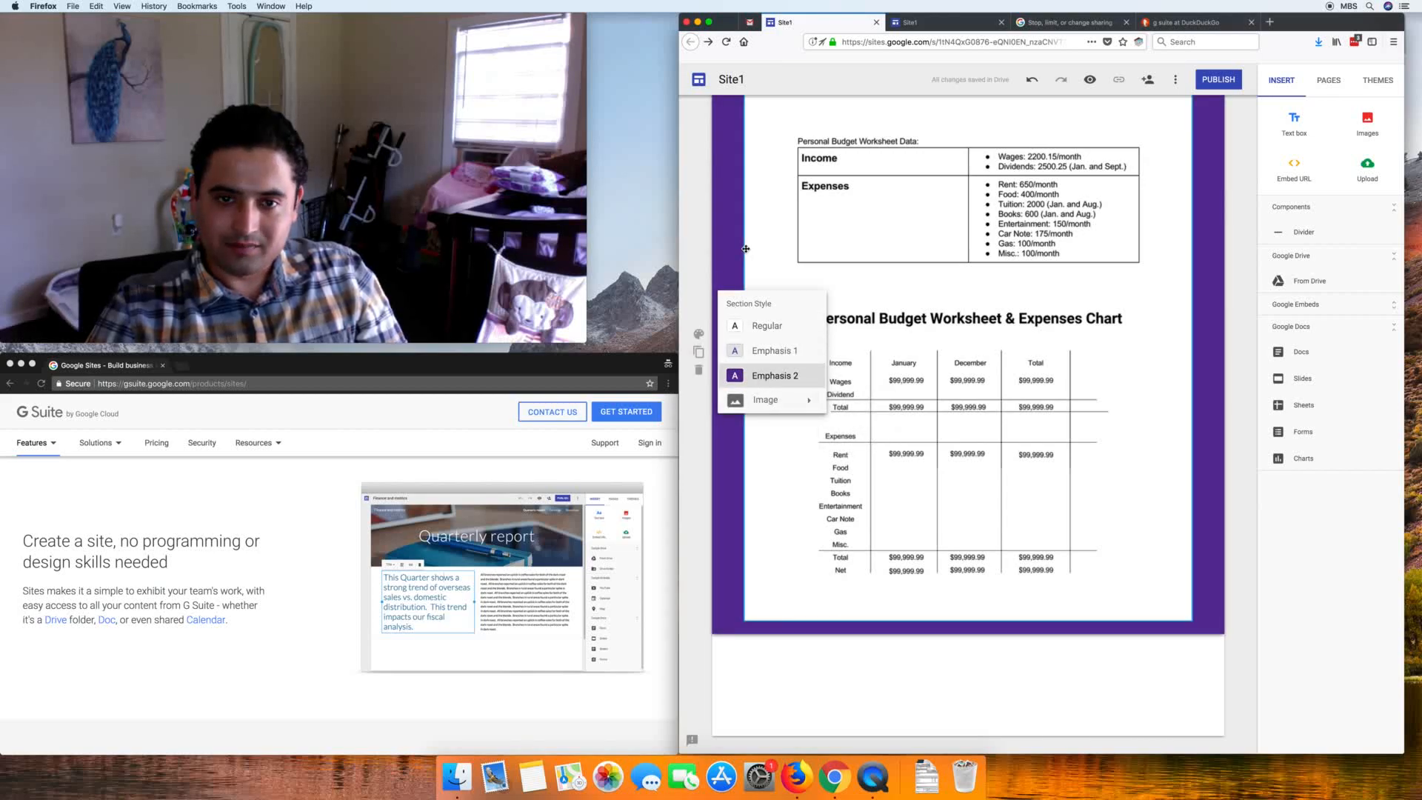
pyautogui.click(728, 303)
# Step: Examine the restyled budget section and the quick insert options offered in the budget, calendar and map sections
pyautogui.scroll(5, 727, 311)
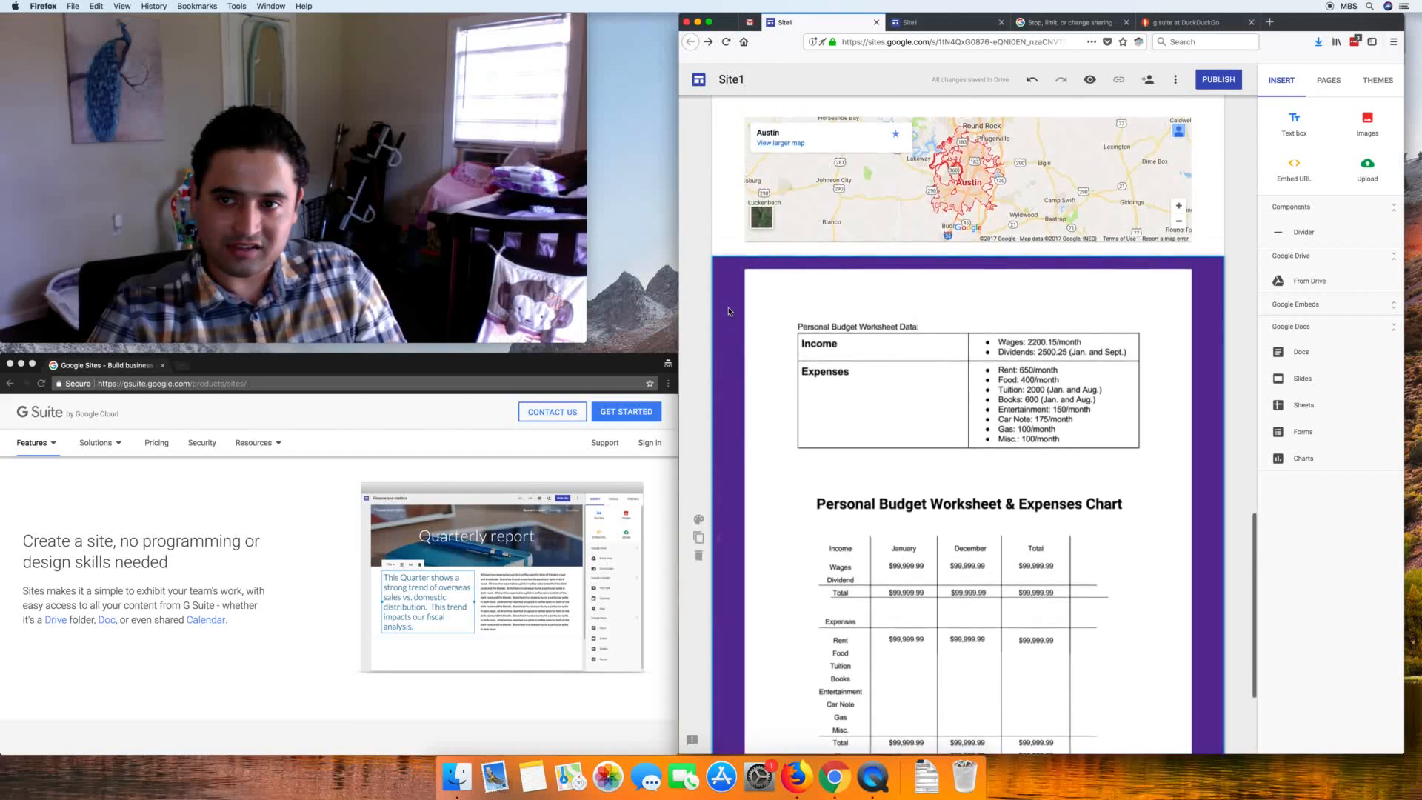
pyautogui.doubleClick(722, 303)
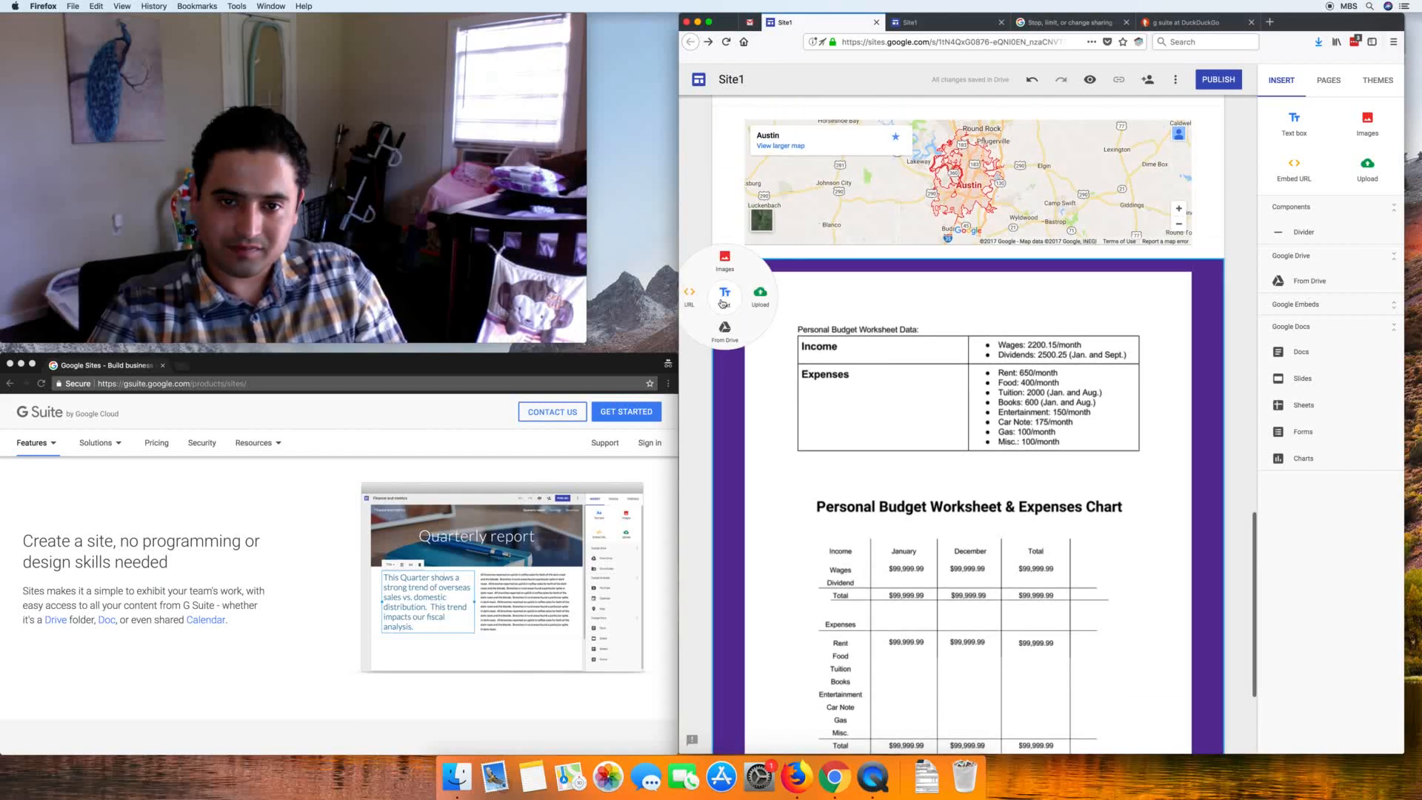
pyautogui.click(722, 370)
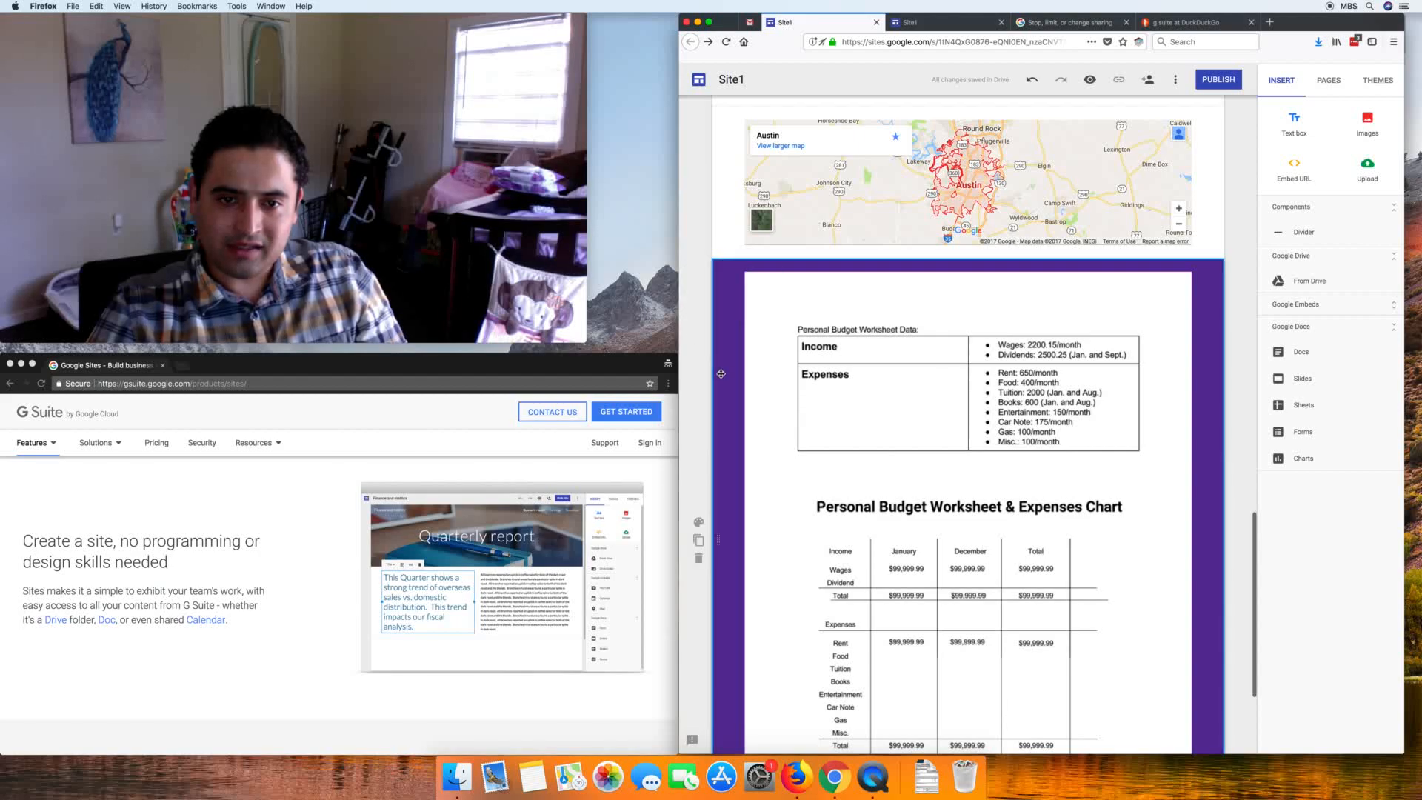
pyautogui.scroll(-5, 727, 399)
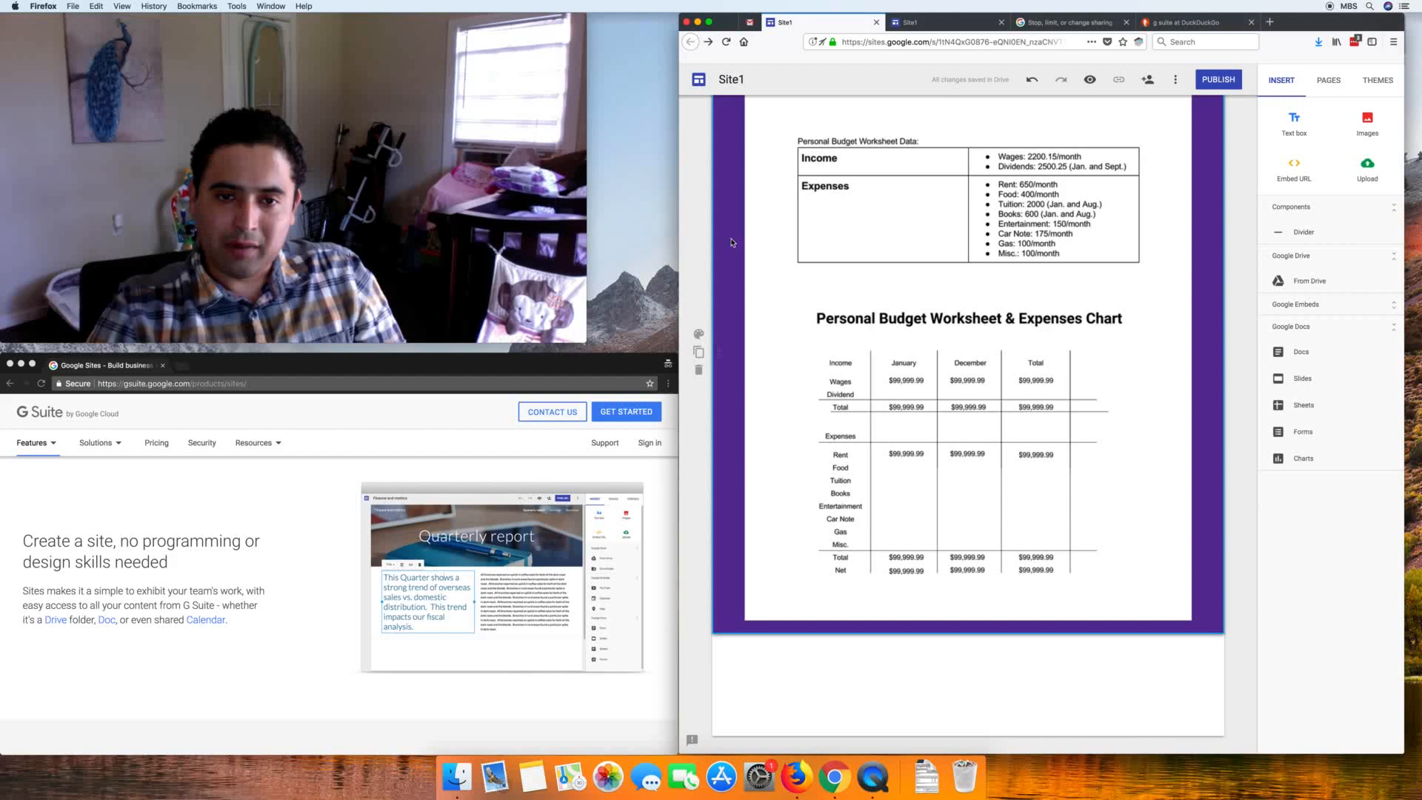
pyautogui.doubleClick(731, 242)
pyautogui.click(778, 271)
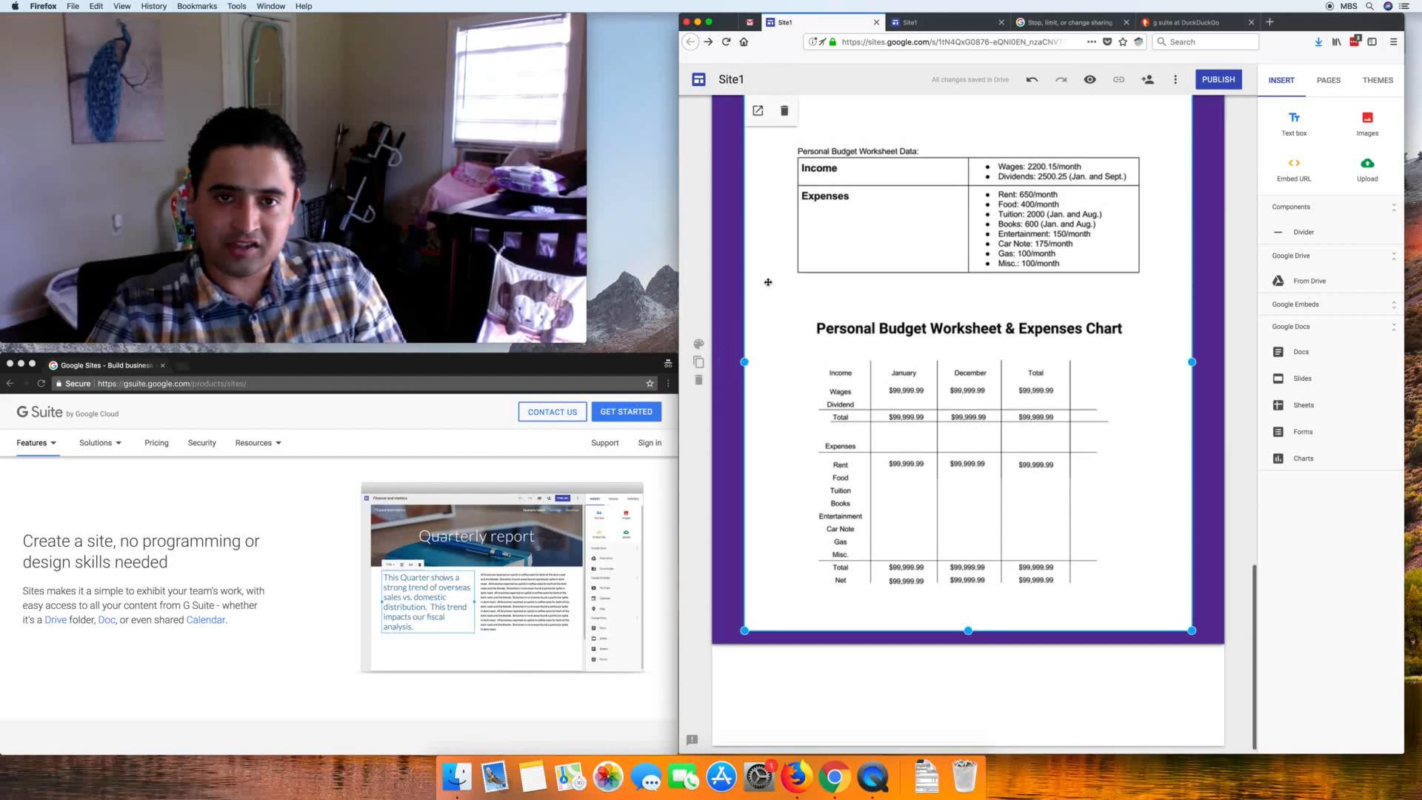
pyautogui.scroll(3, 778, 271)
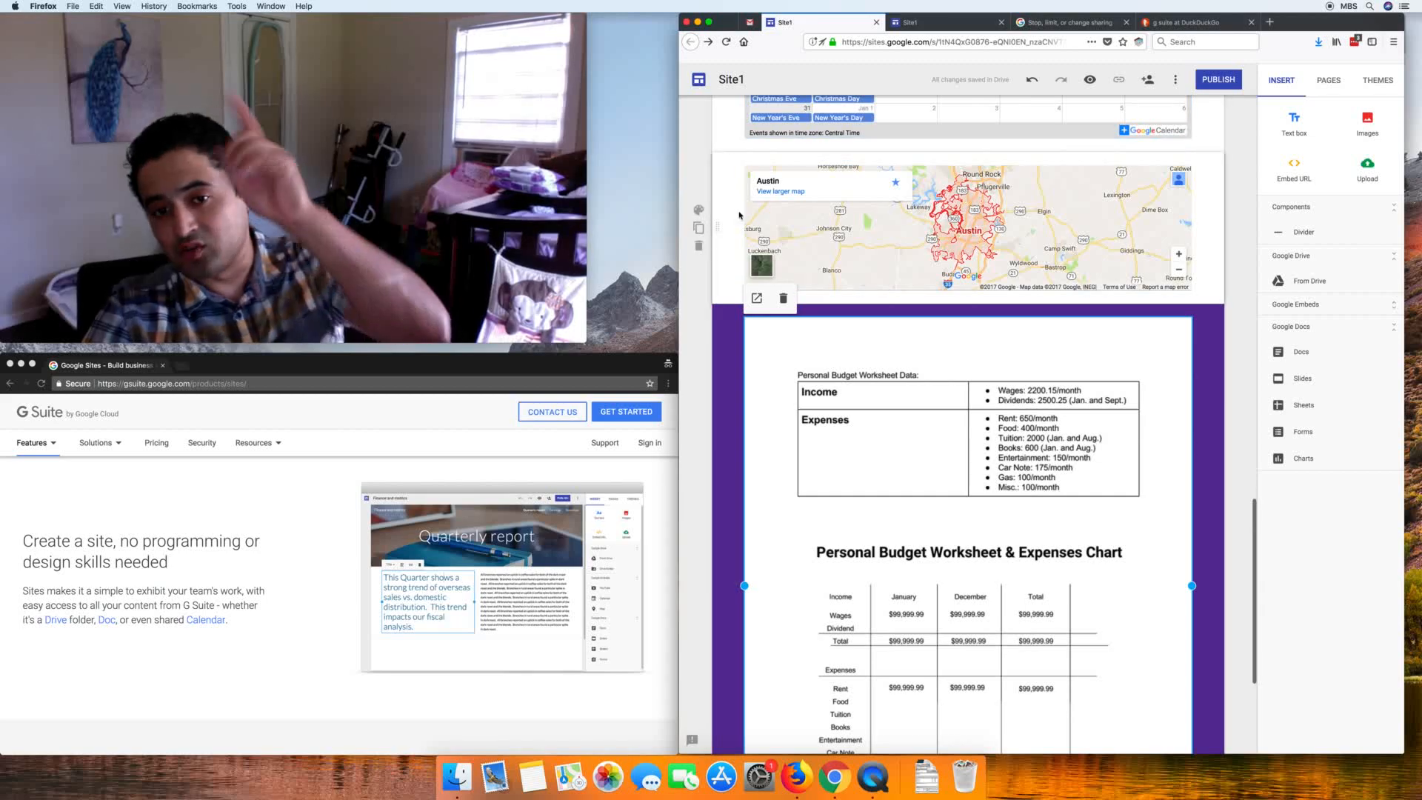
pyautogui.scroll(3, 733, 218)
pyautogui.scroll(2, 730, 219)
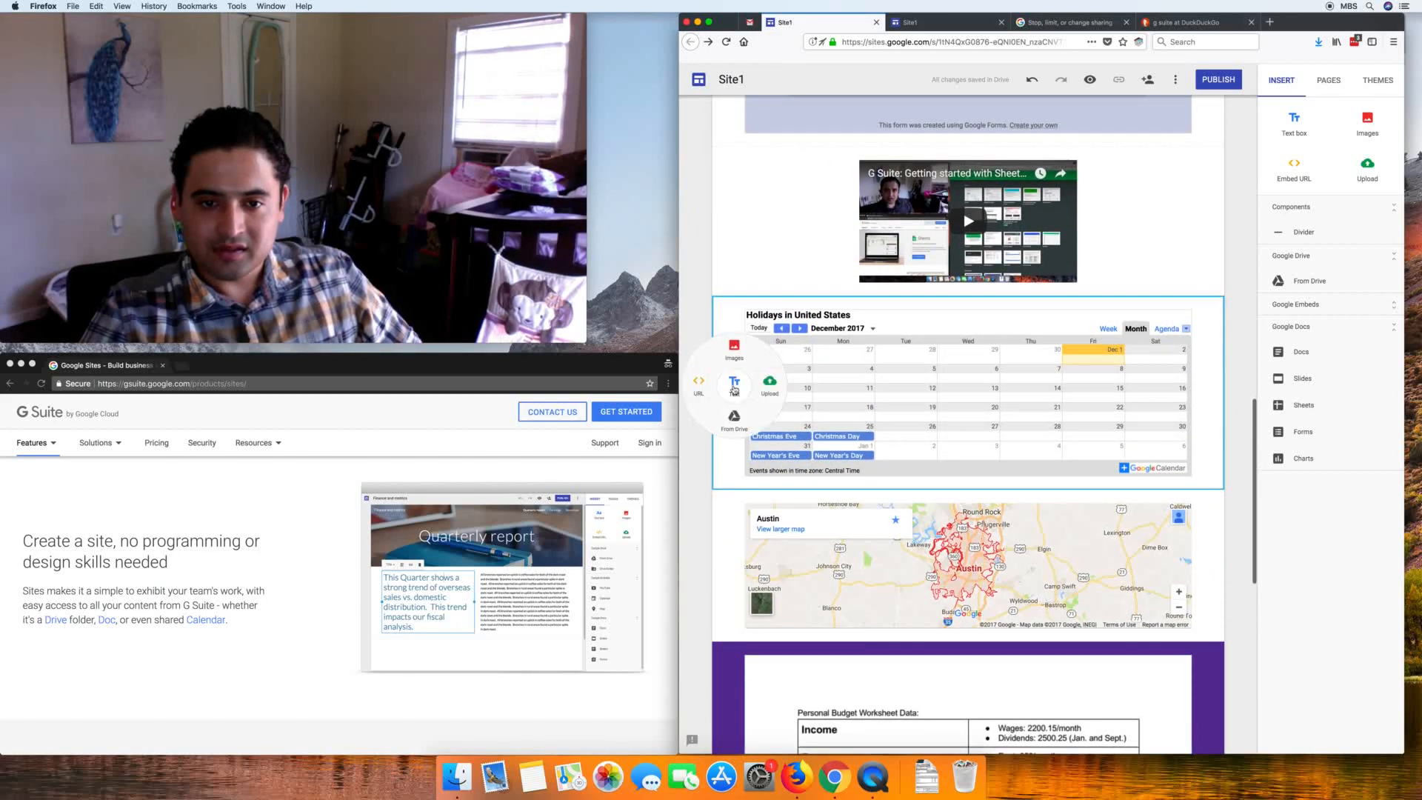
pyautogui.doubleClick(722, 515)
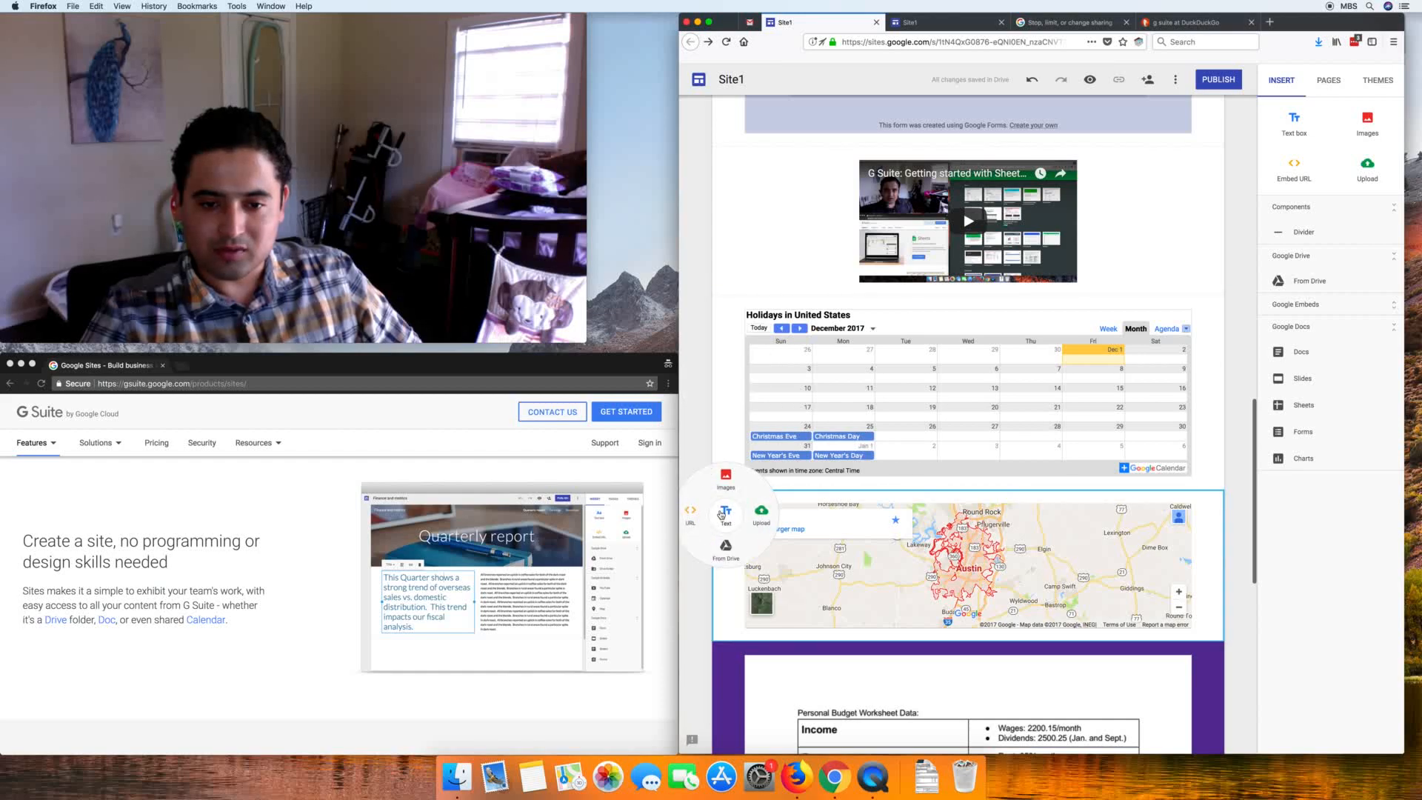
# Step: Check the settings of the embedded holidays calendar and the YouTube video without changing them
pyautogui.click(806, 442)
pyautogui.click(783, 290)
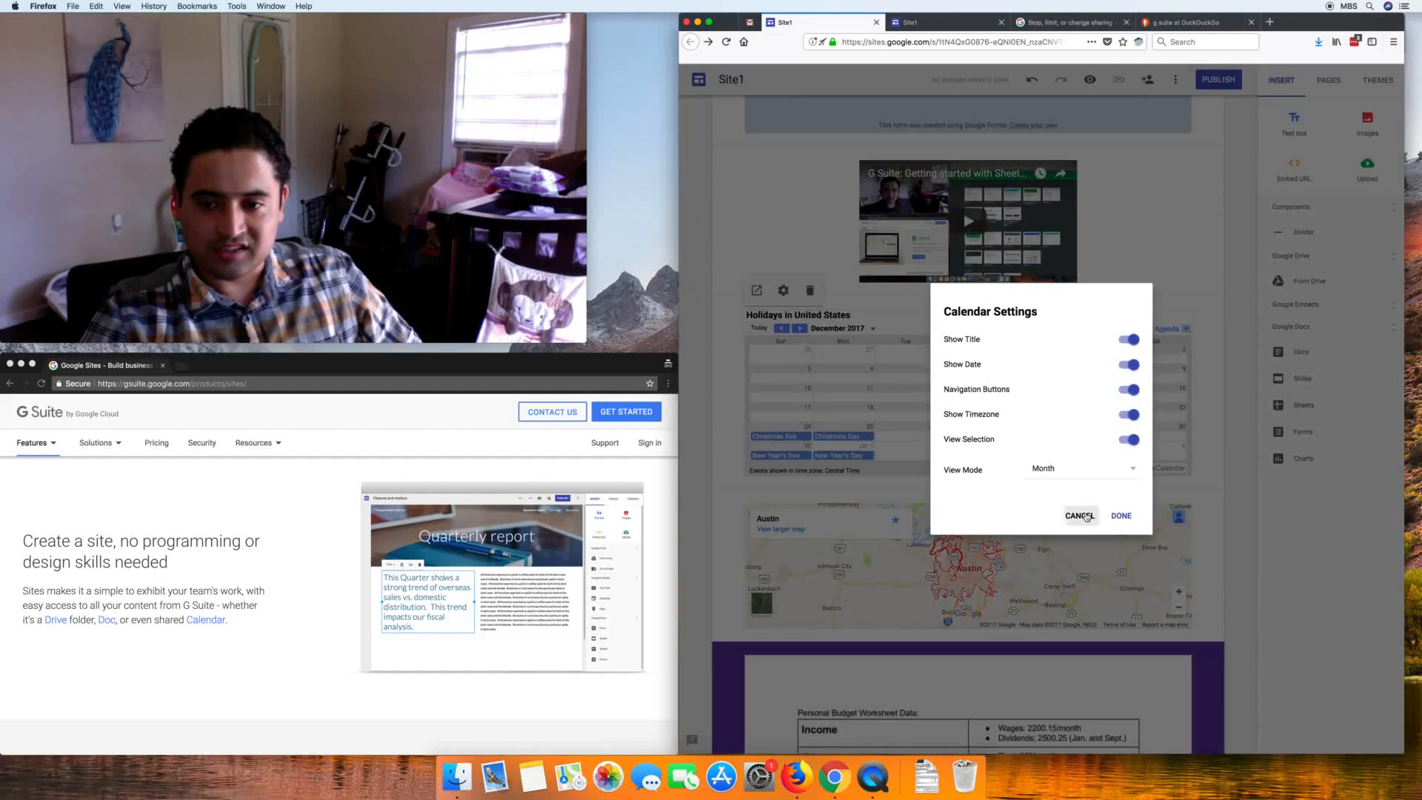
pyautogui.click(1086, 516)
pyautogui.scroll(3, 742, 391)
pyautogui.click(968, 386)
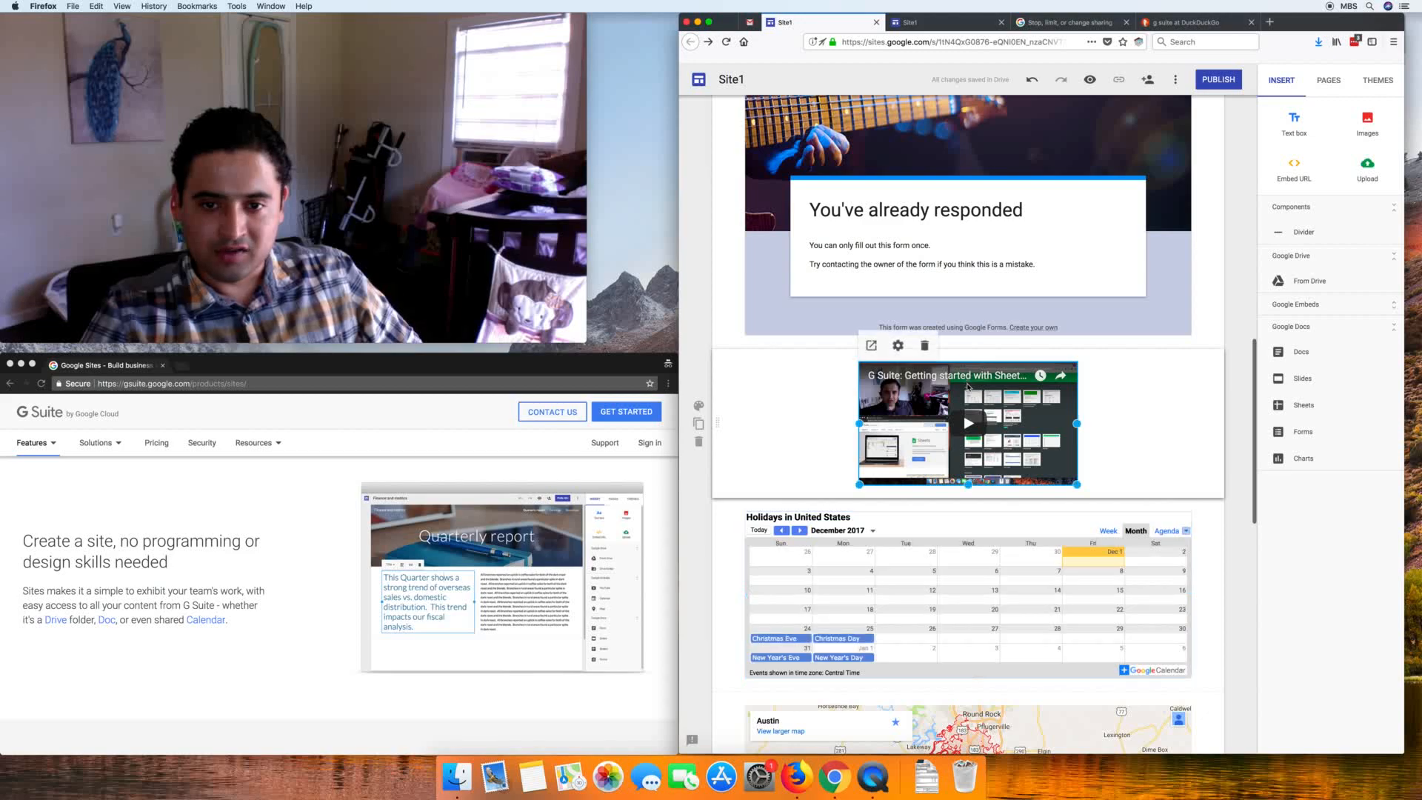
pyautogui.click(897, 345)
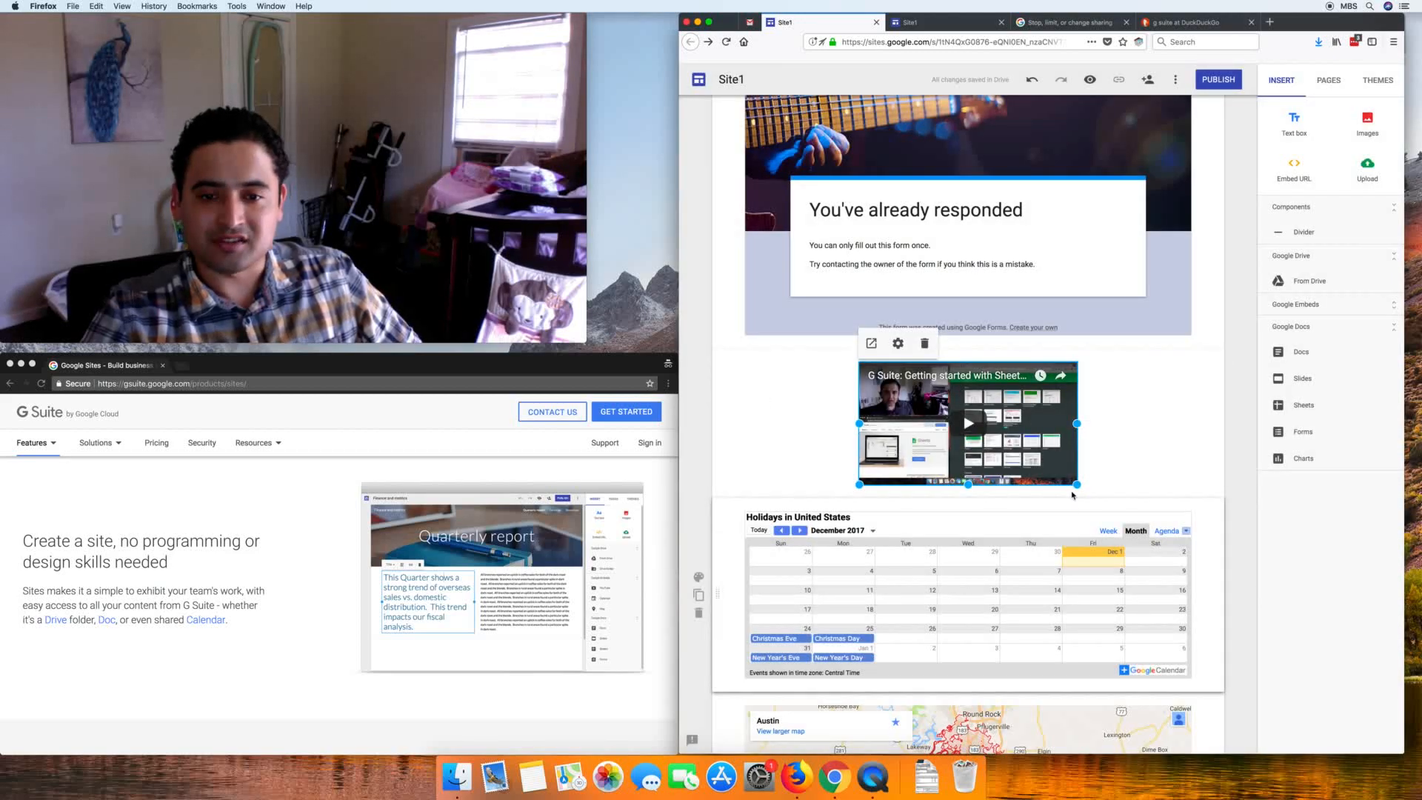
pyautogui.doubleClick(784, 424)
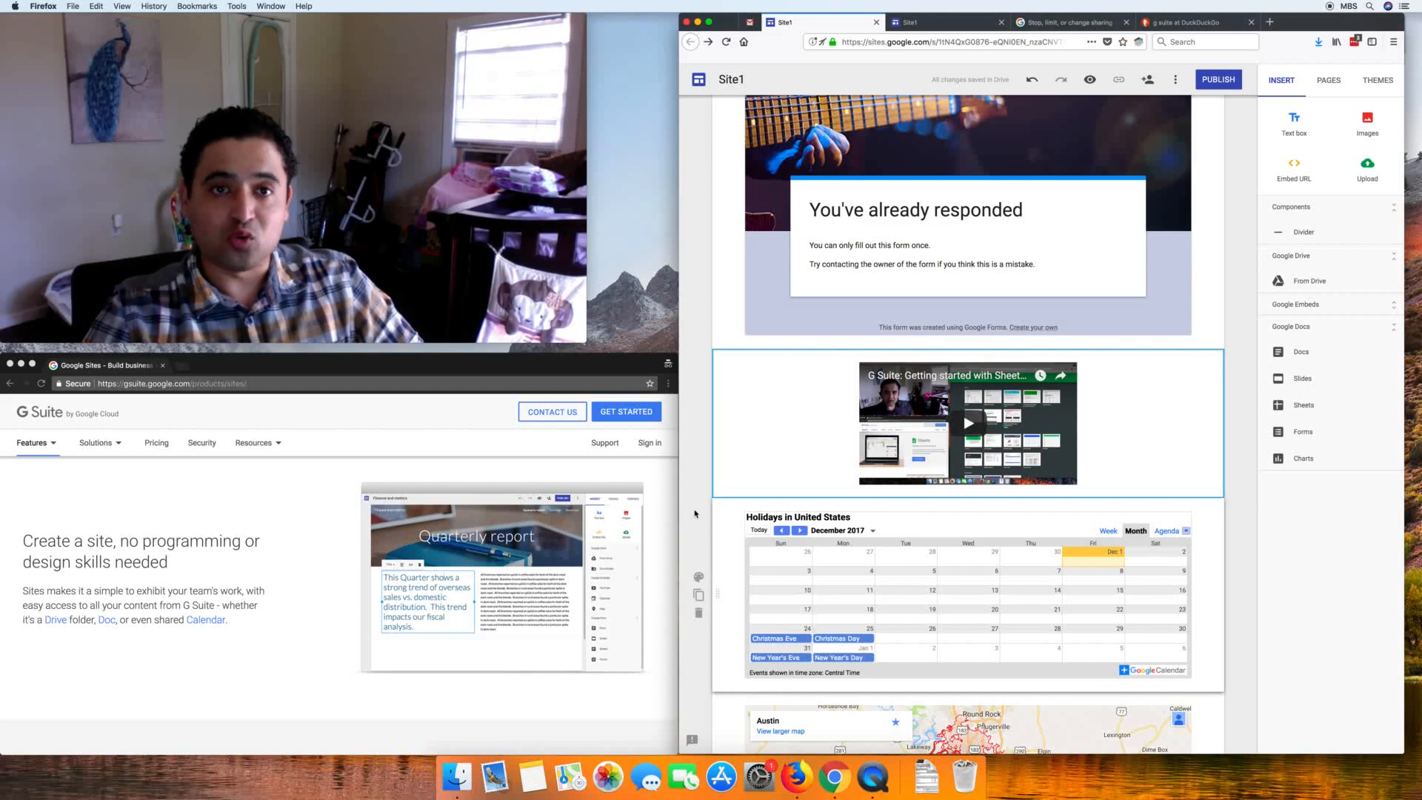
# Step: Embed the "Shark Tank" presentation from Slides below the budget document and widen it to the full content width
pyautogui.scroll(-15, 696, 515)
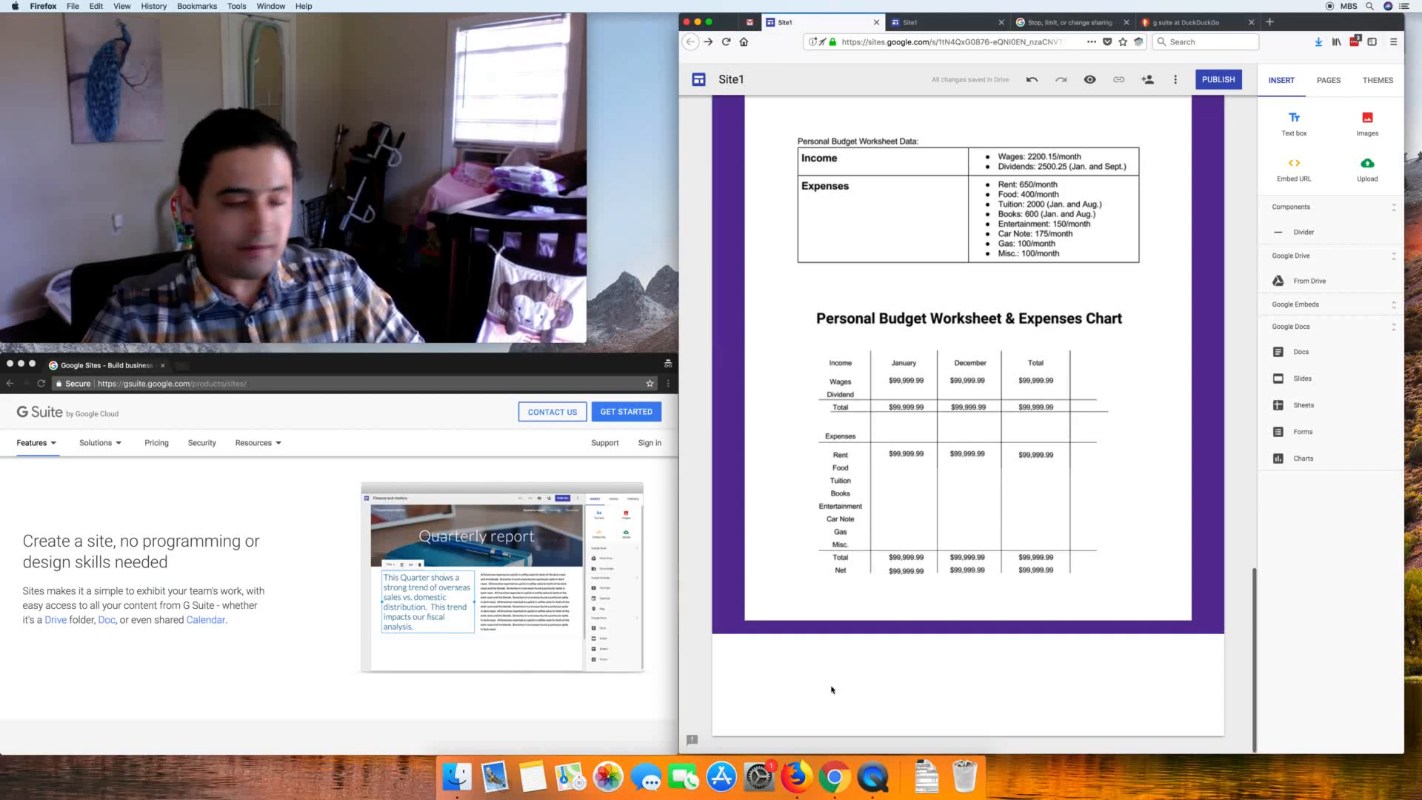
pyautogui.click(1302, 379)
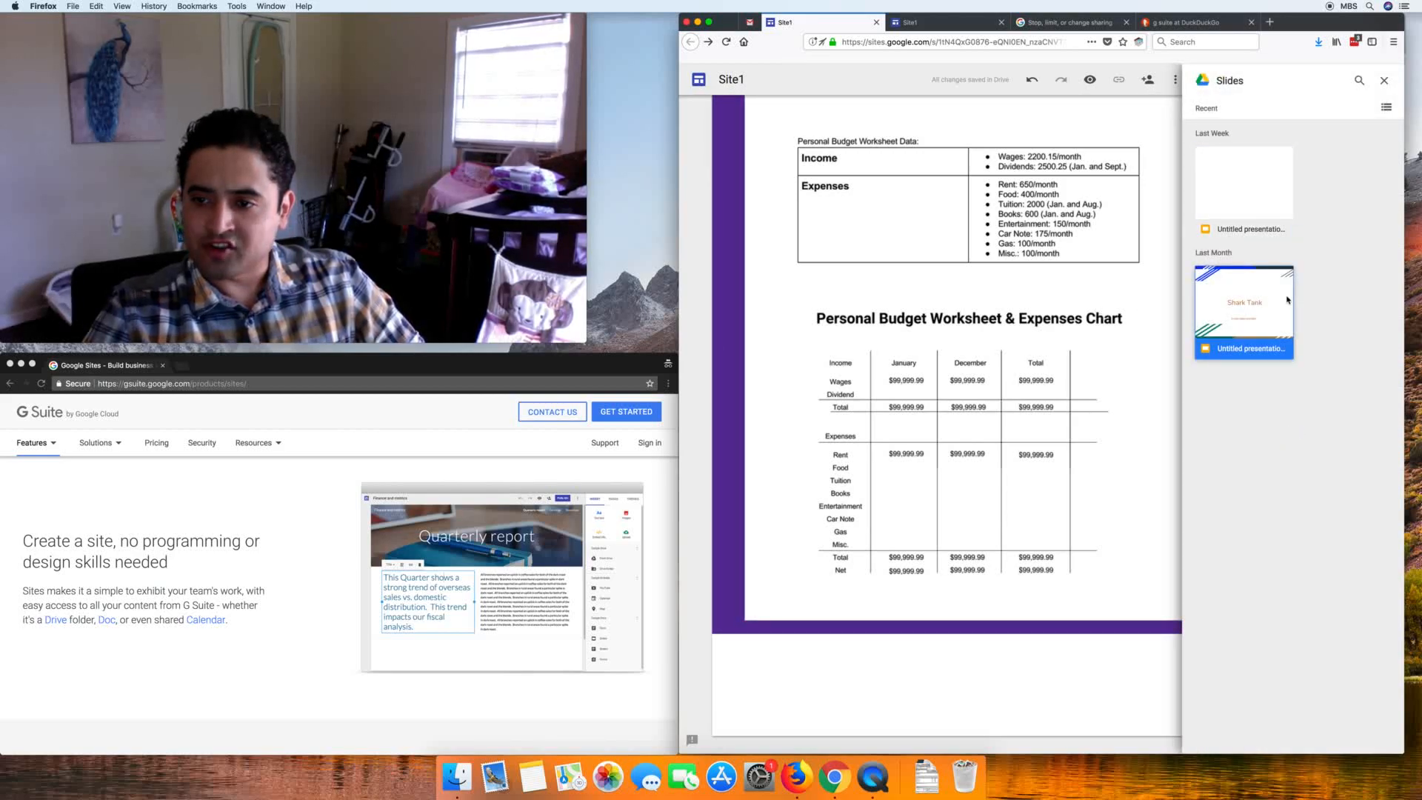
pyautogui.doubleClick(1283, 299)
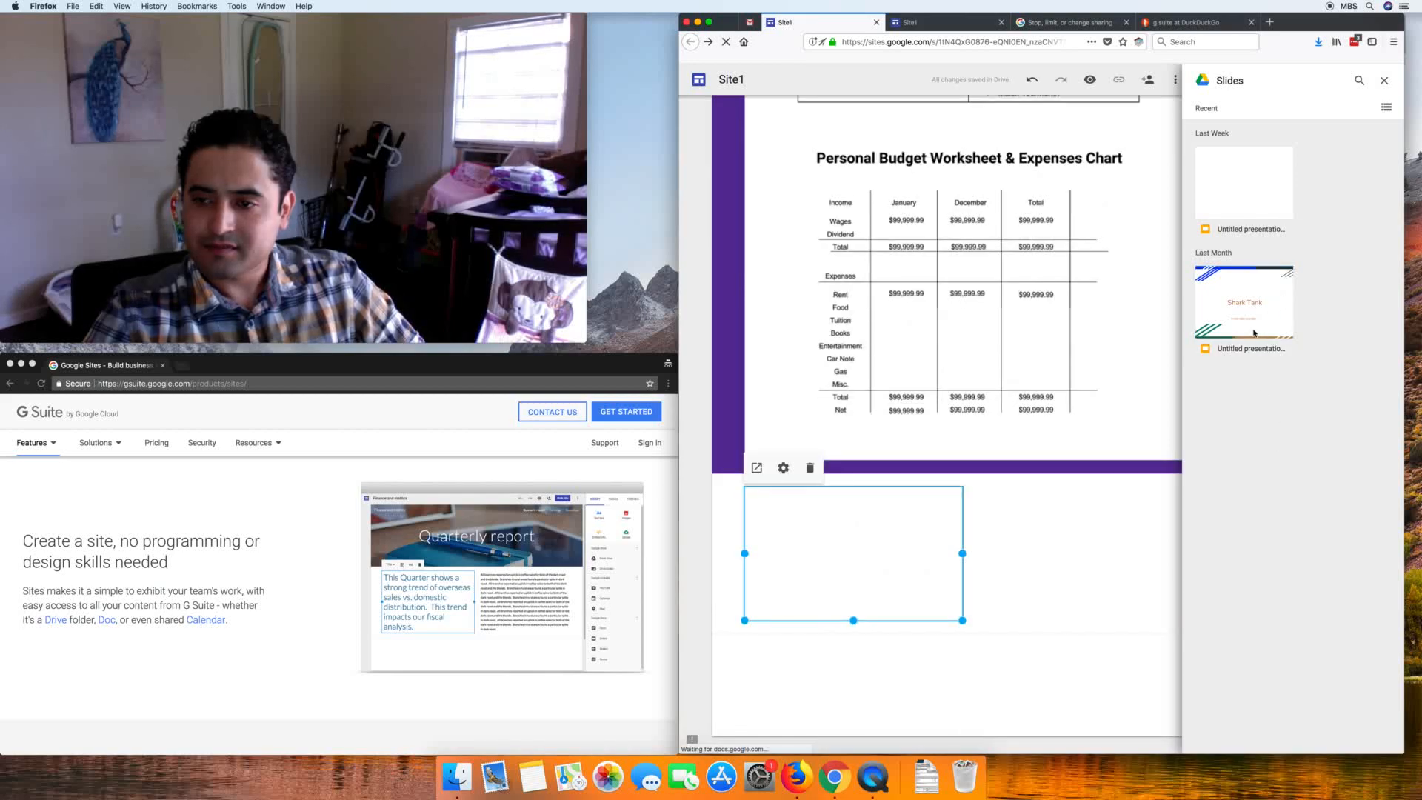
pyautogui.click(1383, 80)
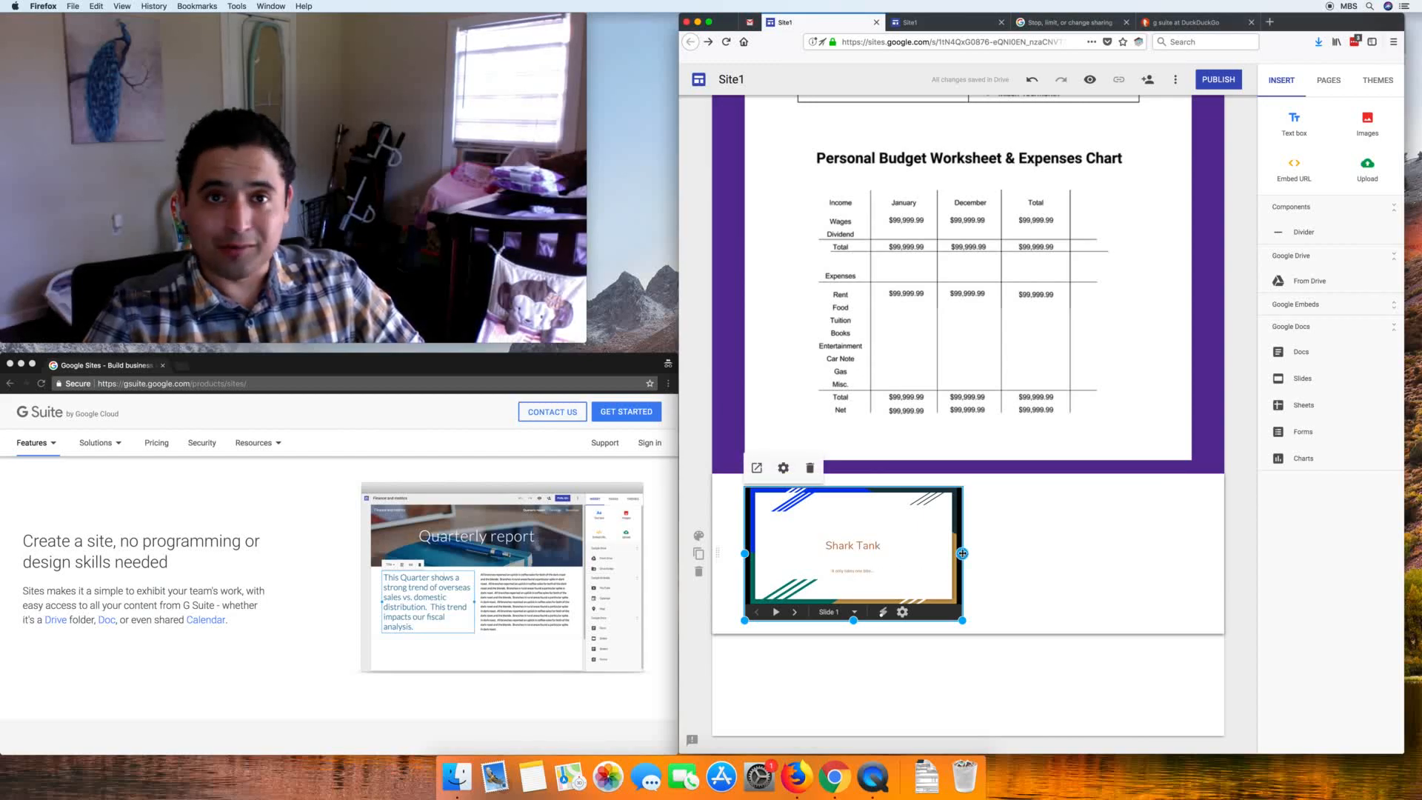
pyautogui.moveTo(1037, 539); pyautogui.dragTo(1178, 536)
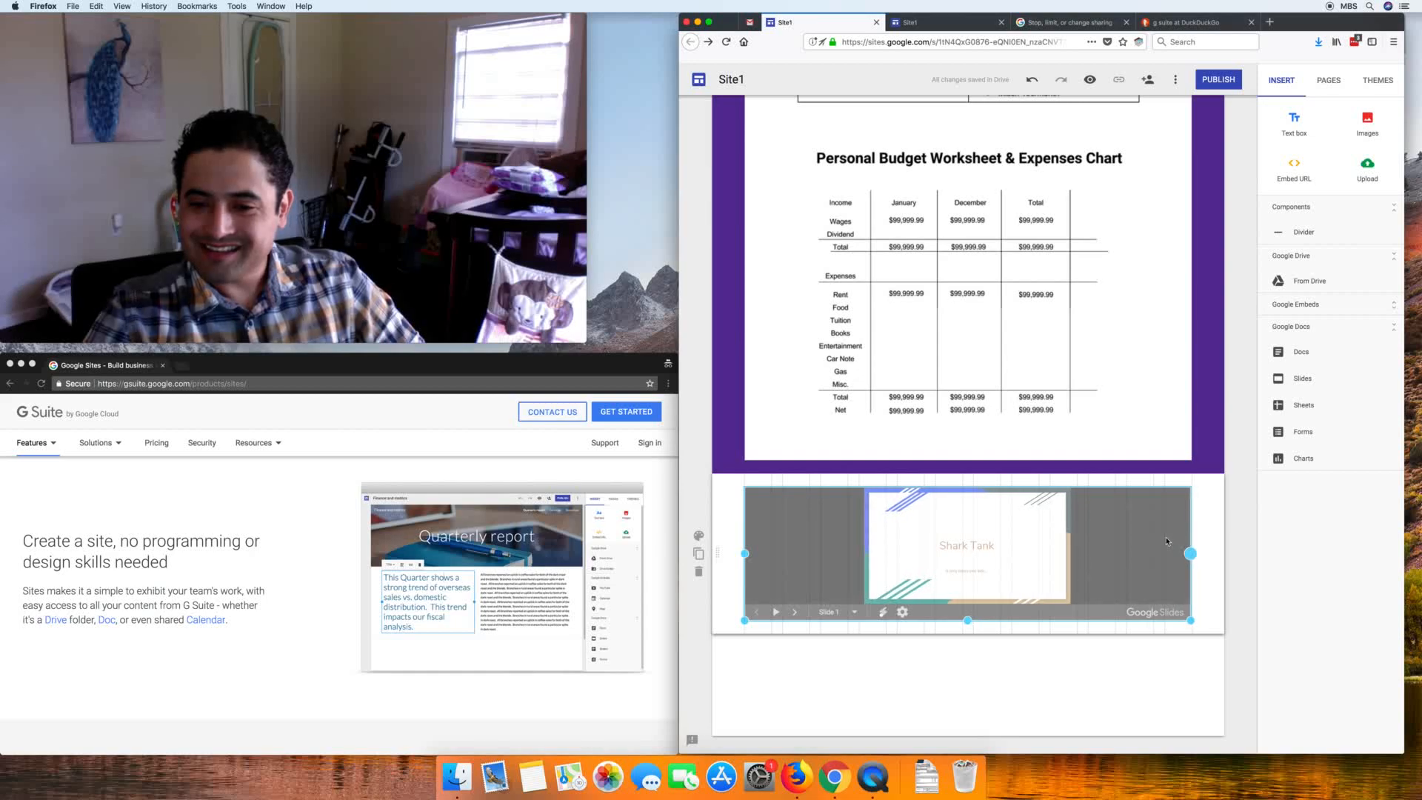
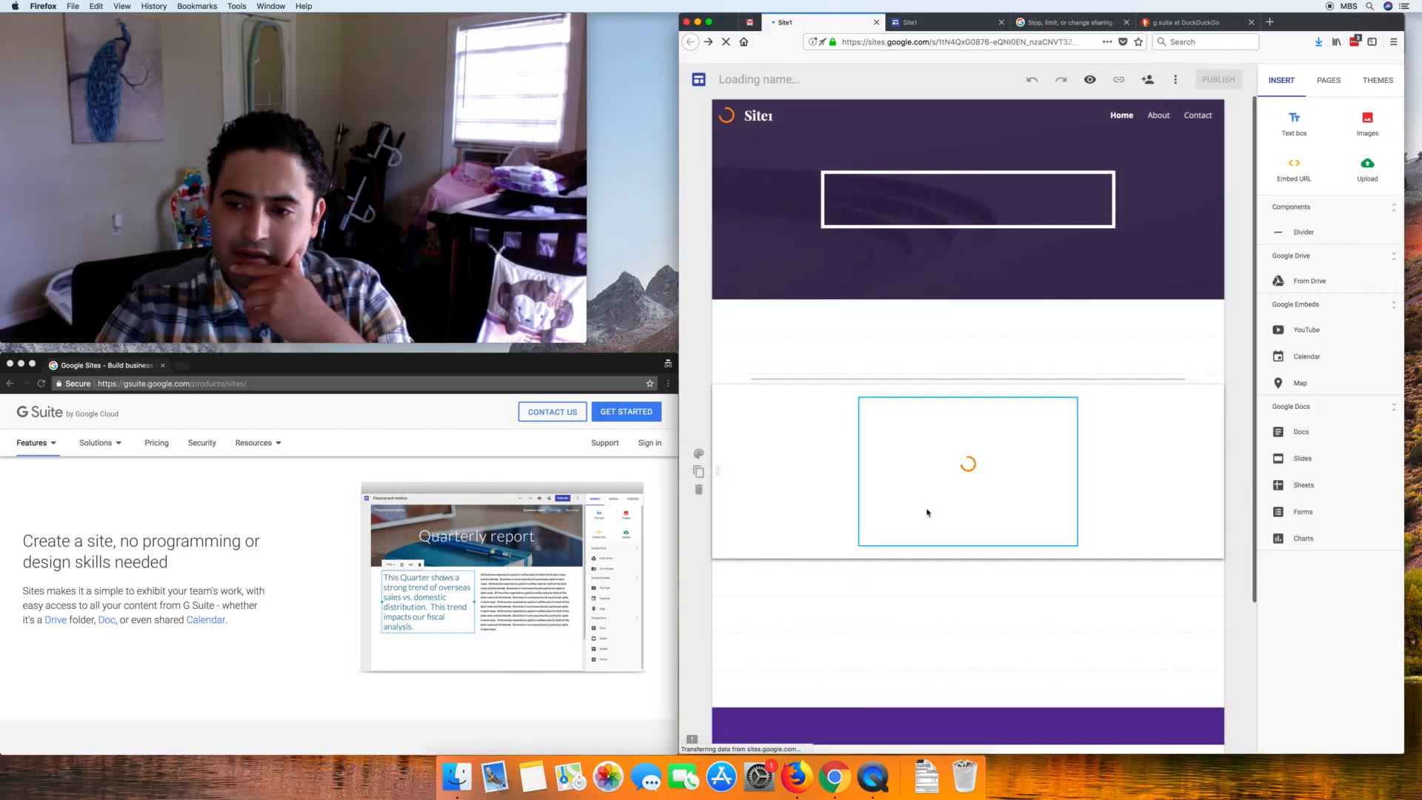
# Step: Select the embedded "Personal Budget" spreadsheet below the presentation and open it in Google Sheets
pyautogui.scroll(-10, 1047, 536)
pyautogui.scroll(-15, 1030, 545)
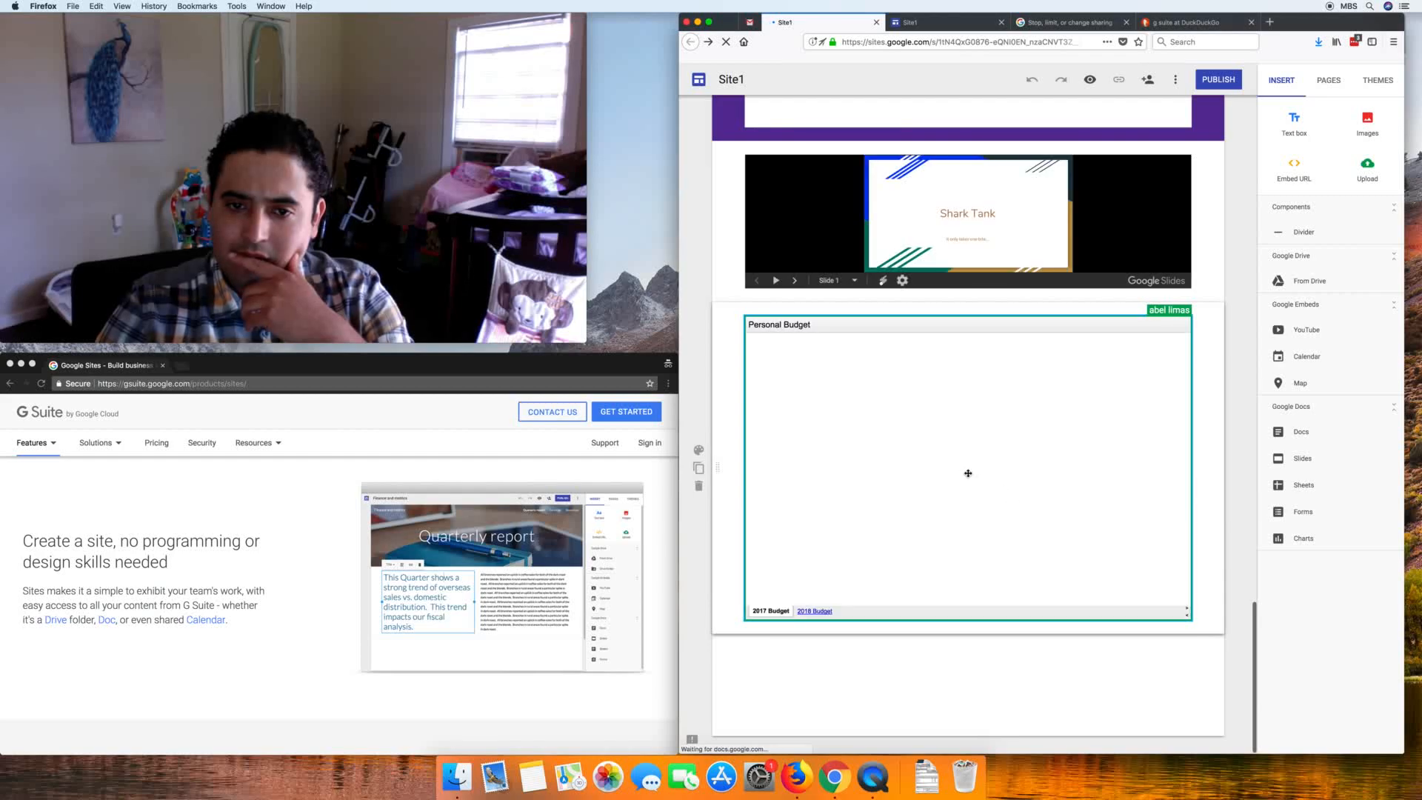
pyautogui.rightClick(811, 463)
pyautogui.click(782, 443)
pyautogui.click(793, 441)
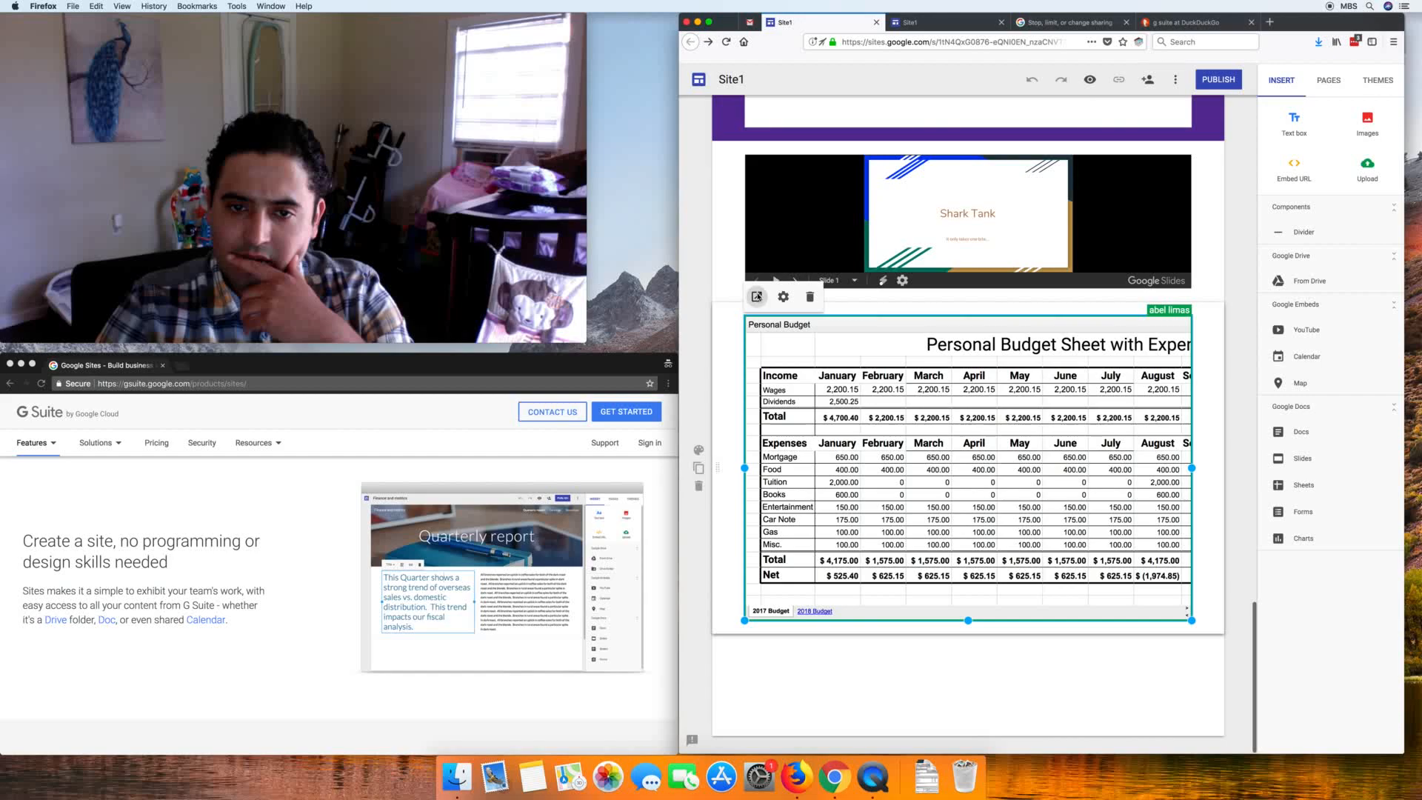
pyautogui.click(756, 296)
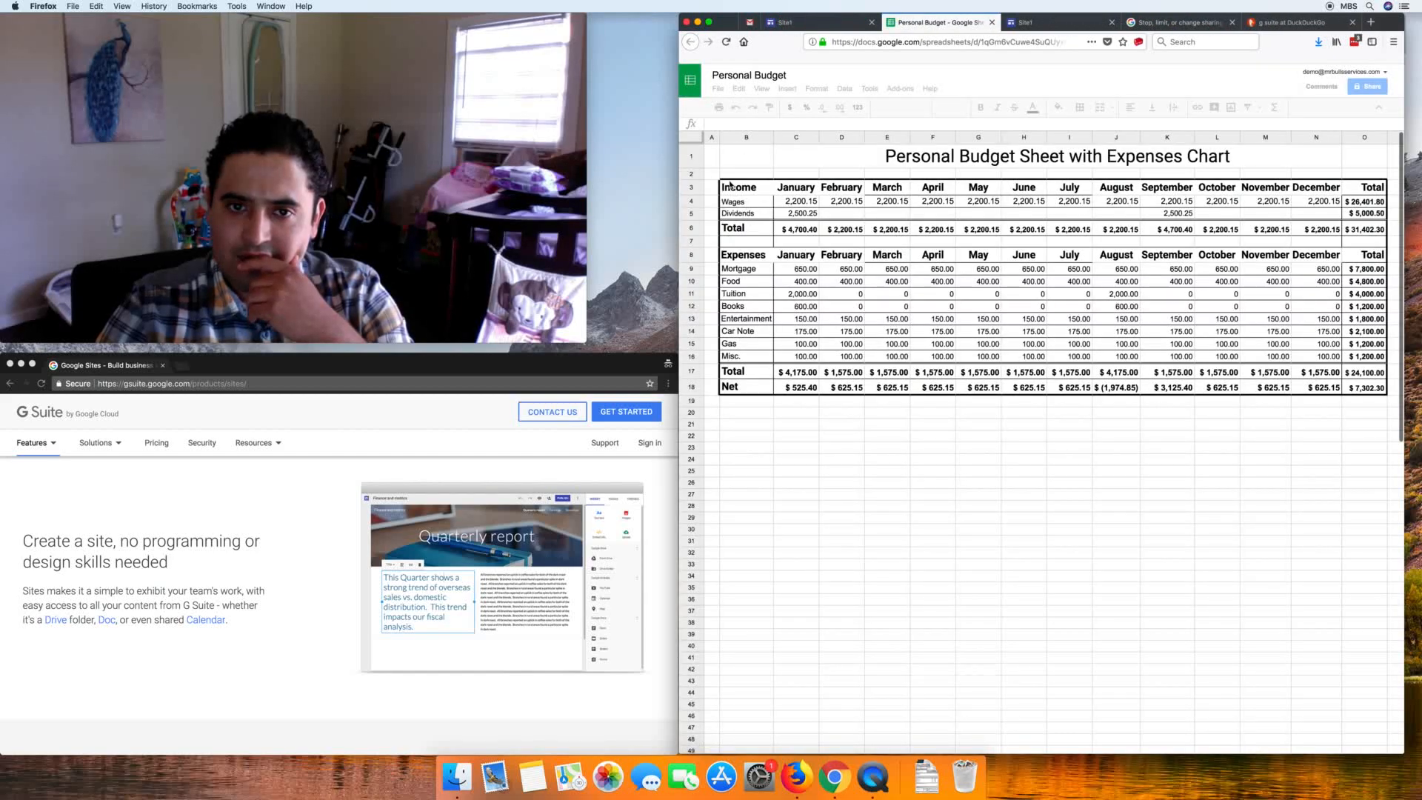
# Step: Select the income and expenses table B3:O18 on the 2017 Budget sheet and check the commands available for it
pyautogui.click(728, 212)
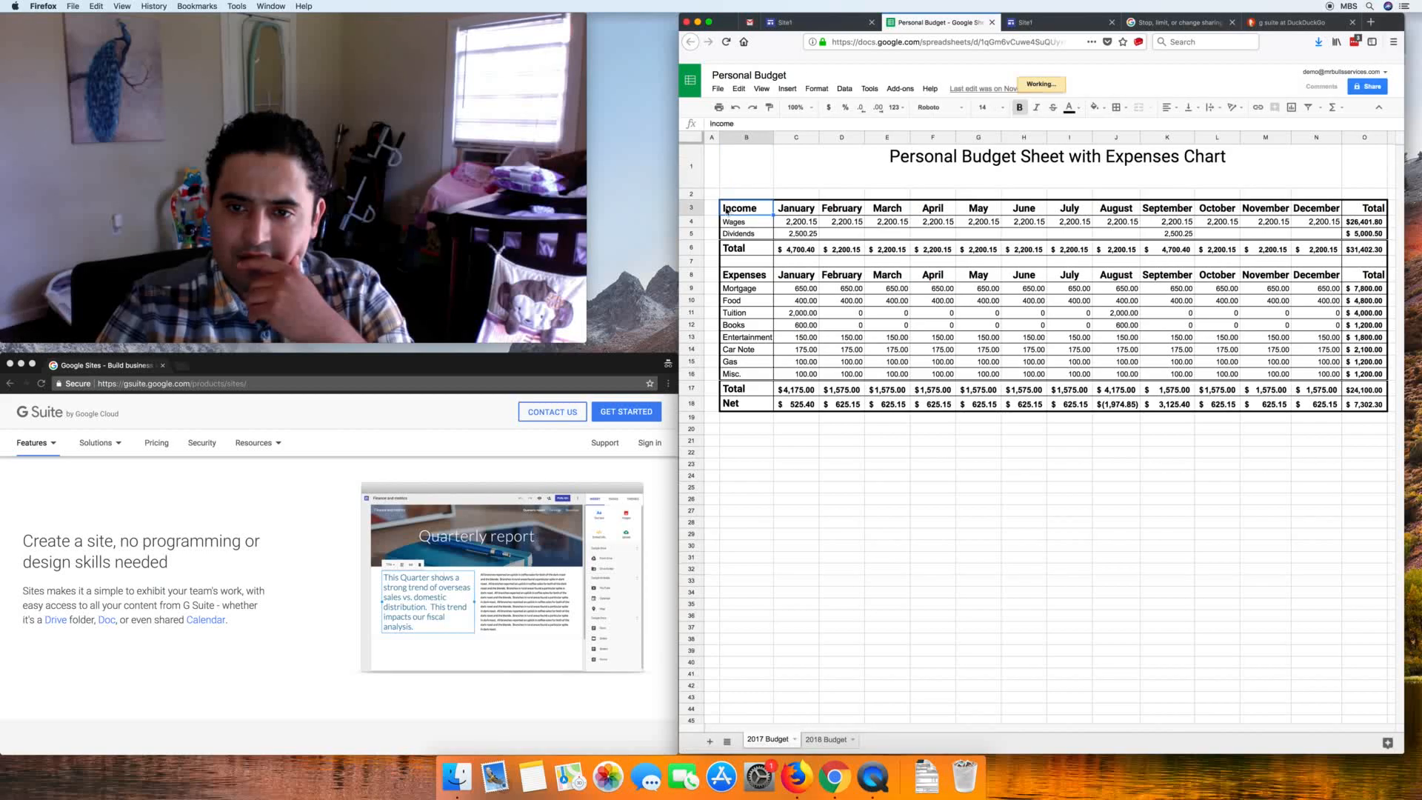
pyautogui.moveTo(849, 249); pyautogui.dragTo(1331, 396)
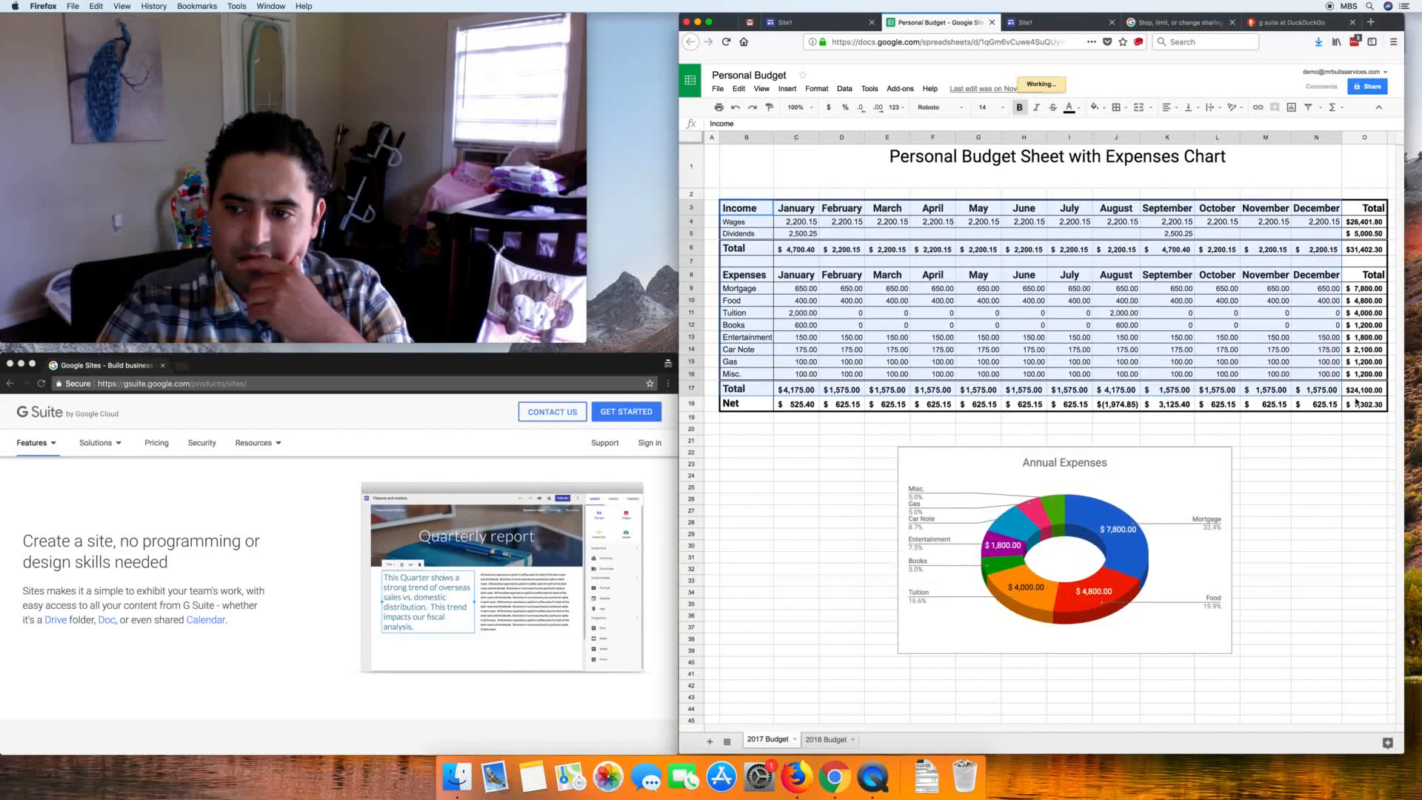
pyautogui.rightClick(926, 312)
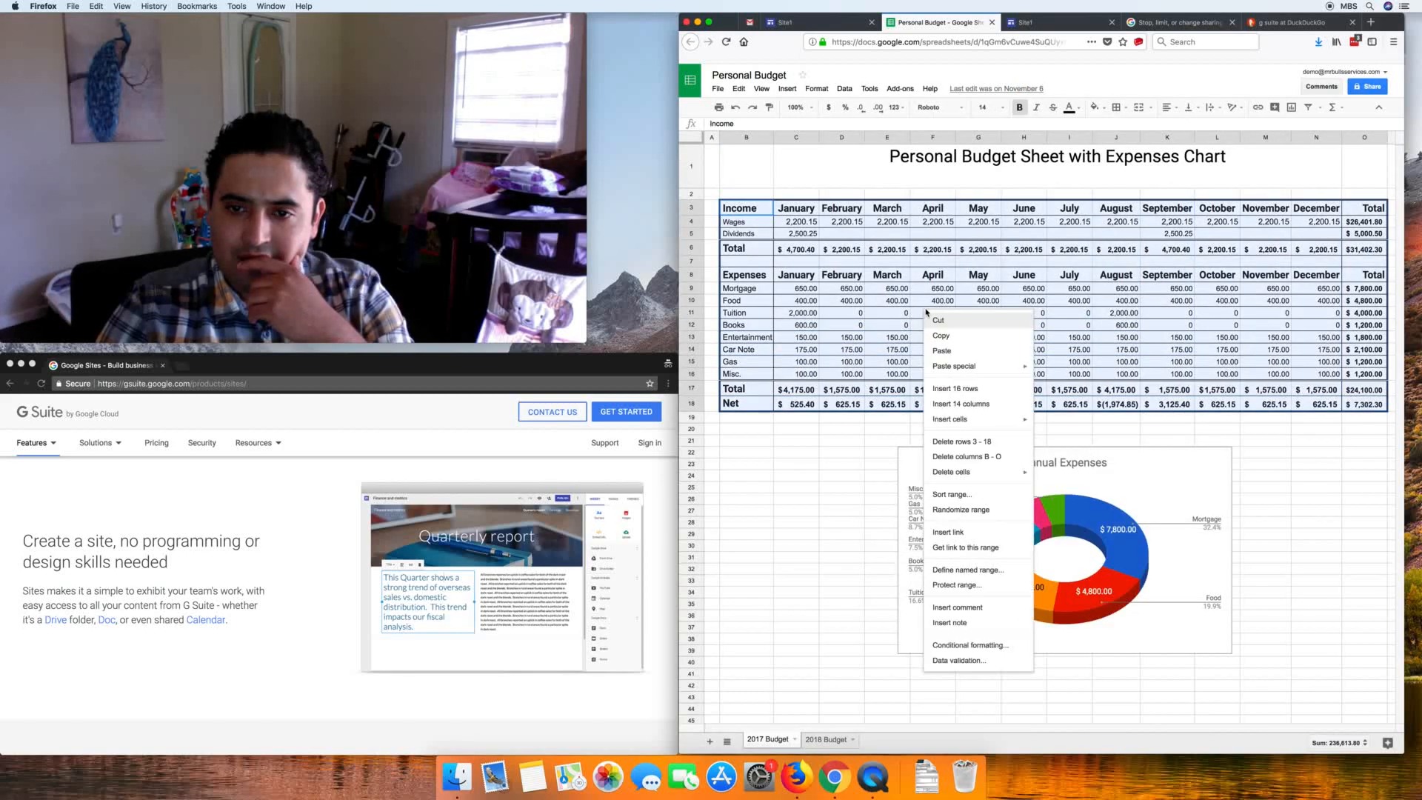
pyautogui.click(840, 551)
# Step: Return to the Site1 editor and try narrowing the embedded "Personal Budget" spreadsheet, ending back at the full content width
pyautogui.click(786, 22)
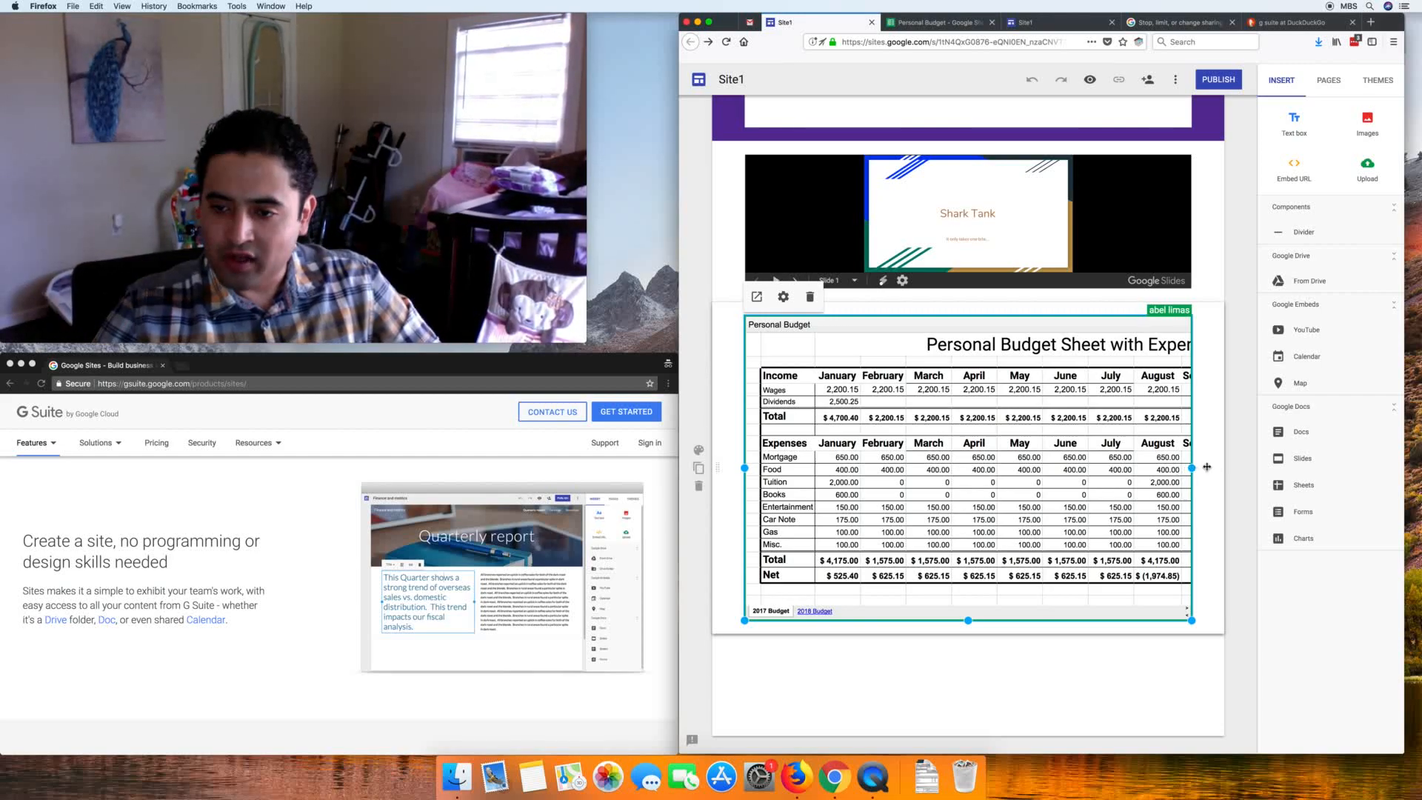
pyautogui.moveTo(1235, 464); pyautogui.dragTo(1170, 471)
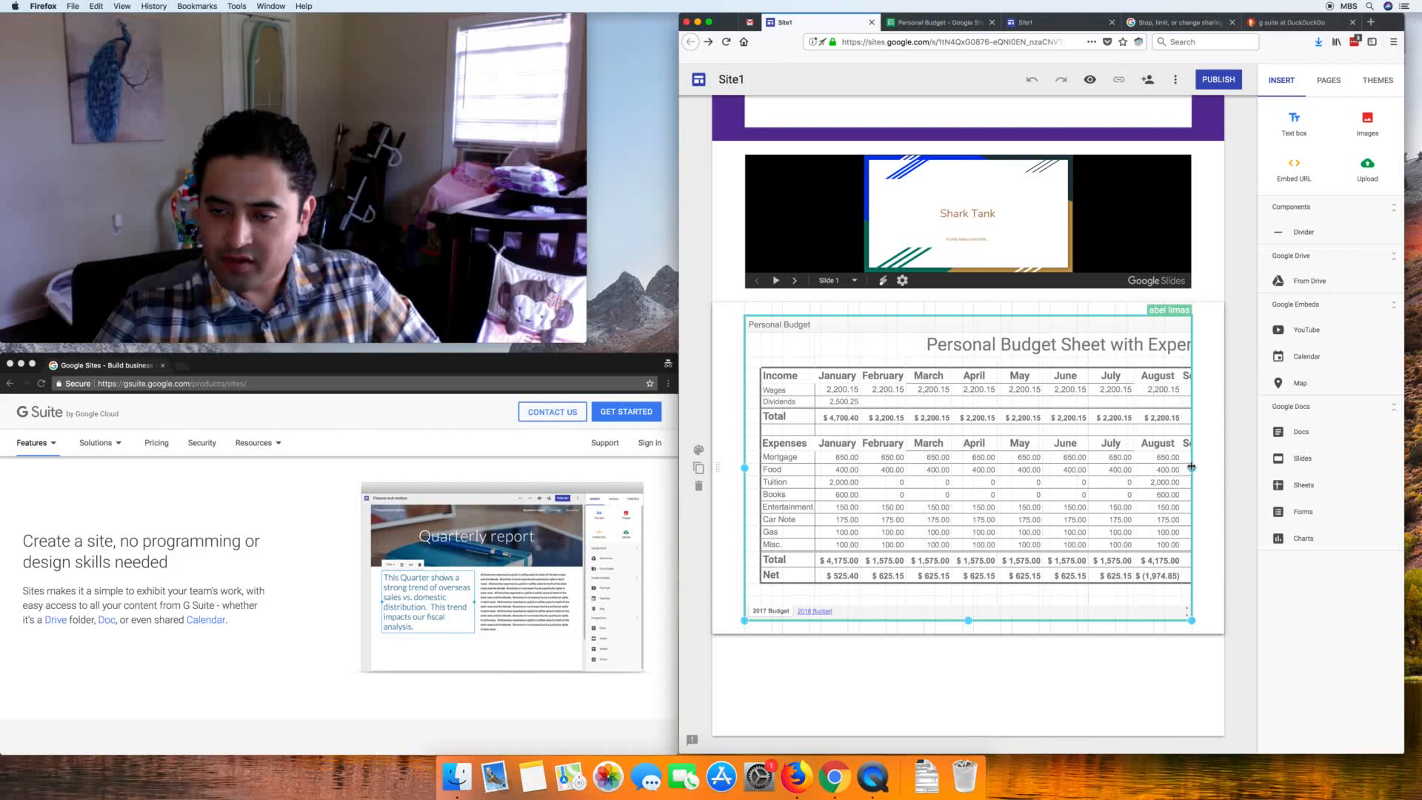
pyautogui.moveTo(1190, 466); pyautogui.dragTo(1230, 473)
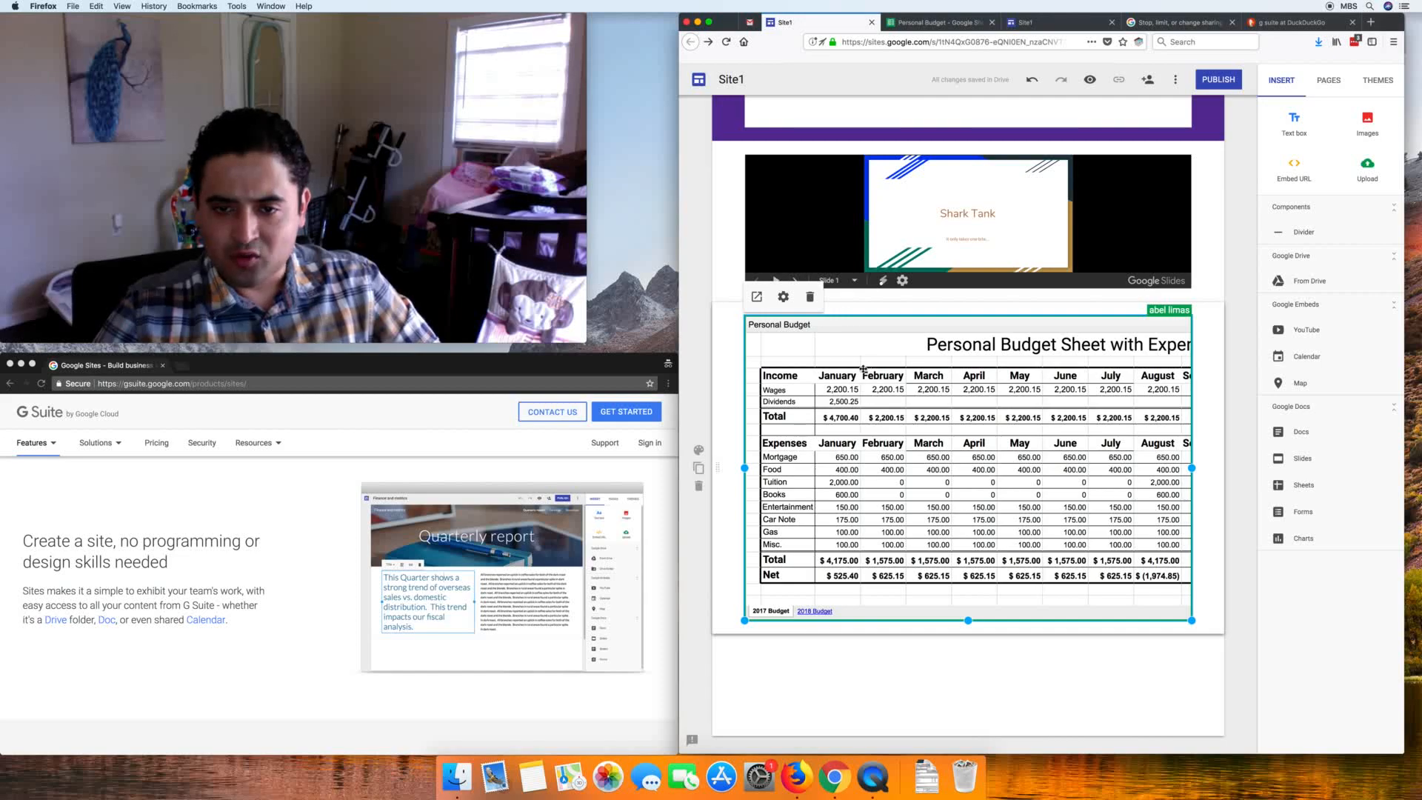
pyautogui.moveTo(1192, 469); pyautogui.dragTo(1055, 479)
pyautogui.moveTo(889, 482); pyautogui.dragTo(919, 468)
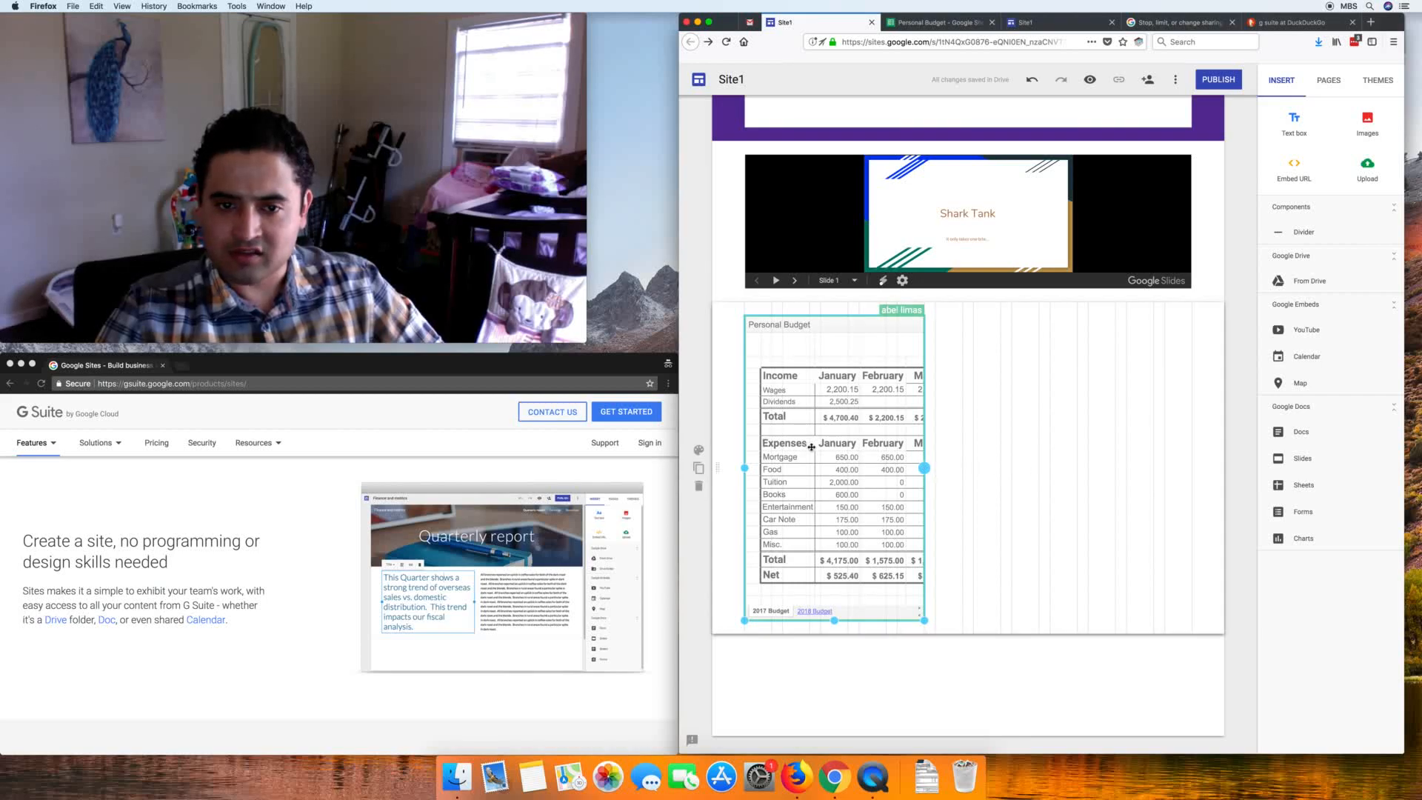
pyautogui.click(787, 486)
pyautogui.click(1076, 454)
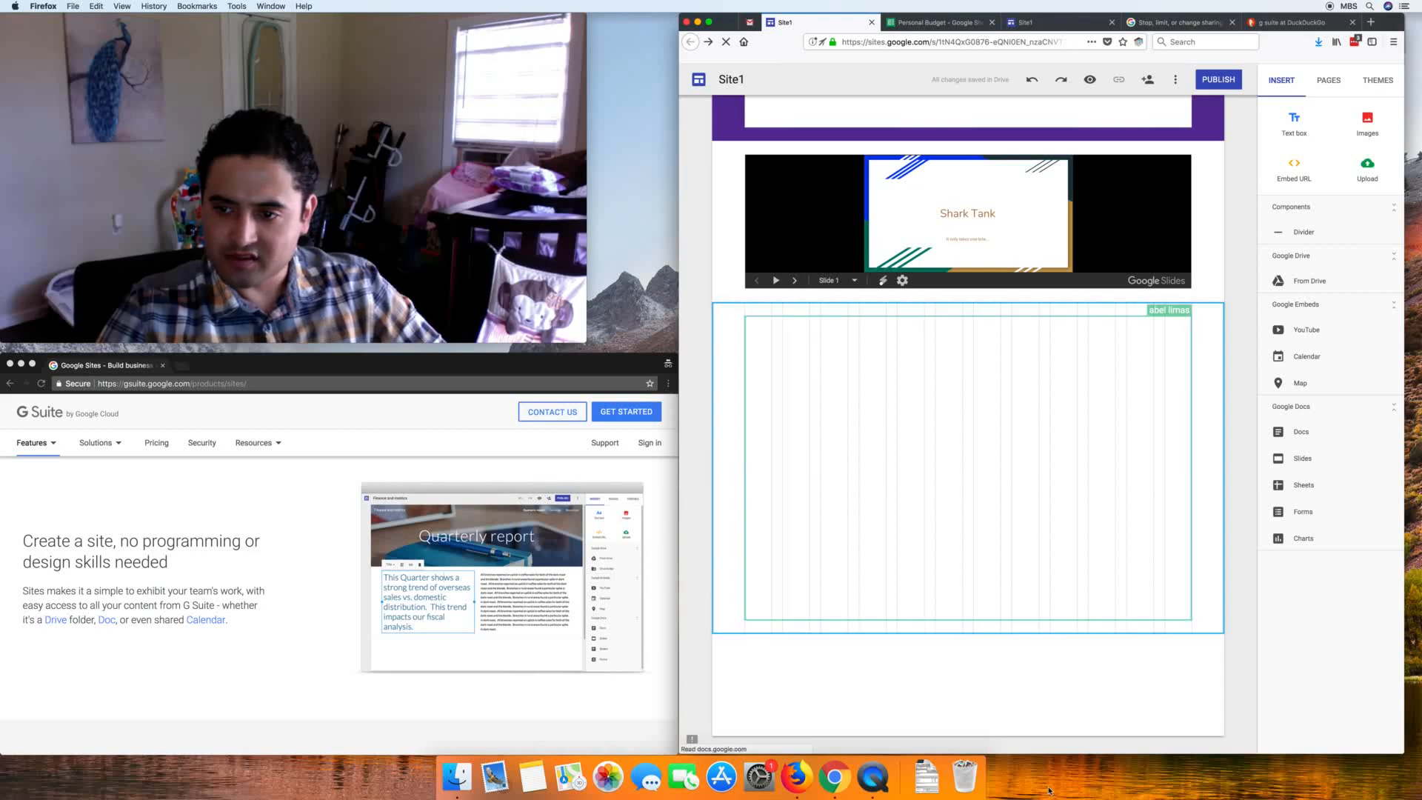
# Step: Check which sheets the embedded budget spreadsheet can show and which forms are available to embed, without changing anything
pyautogui.doubleClick(958, 565)
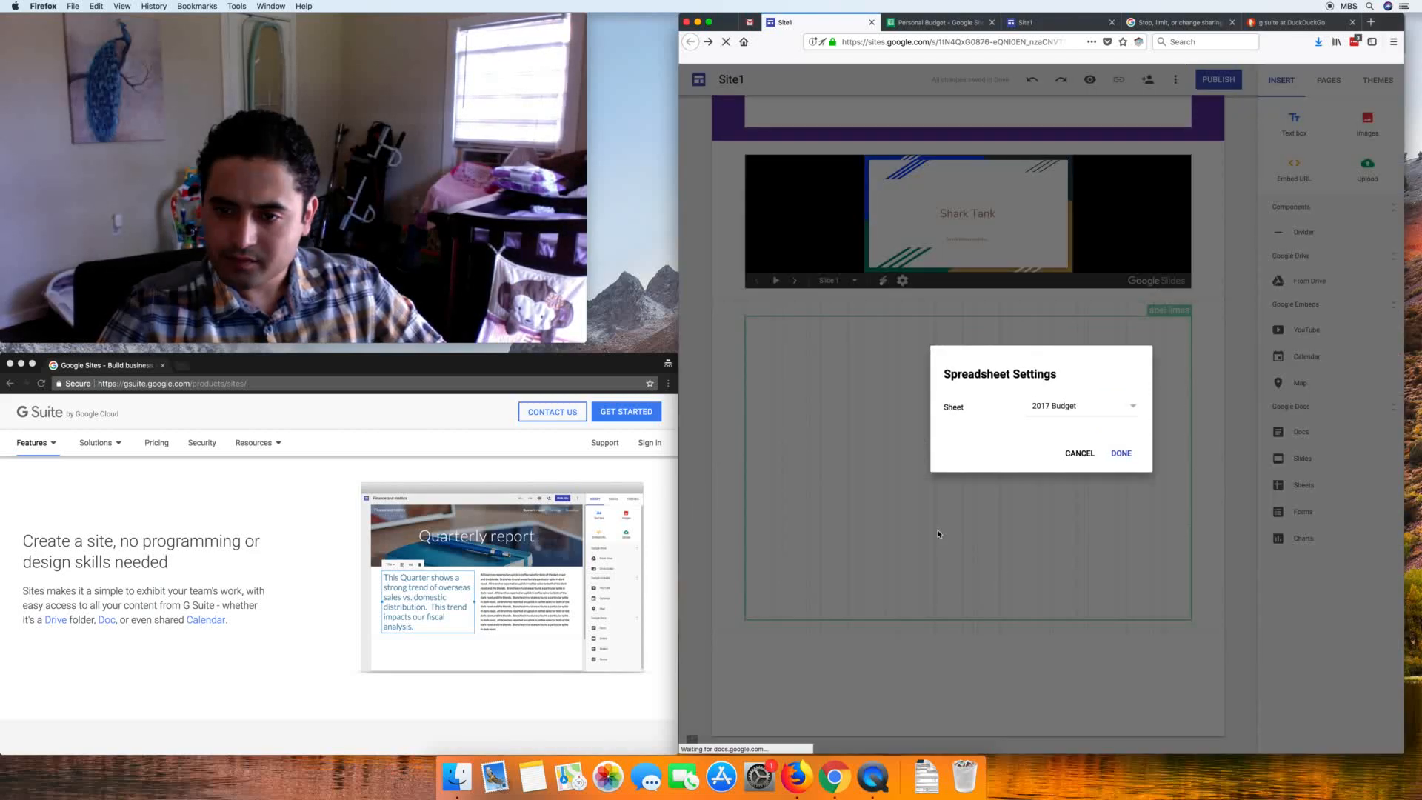
pyautogui.click(1117, 406)
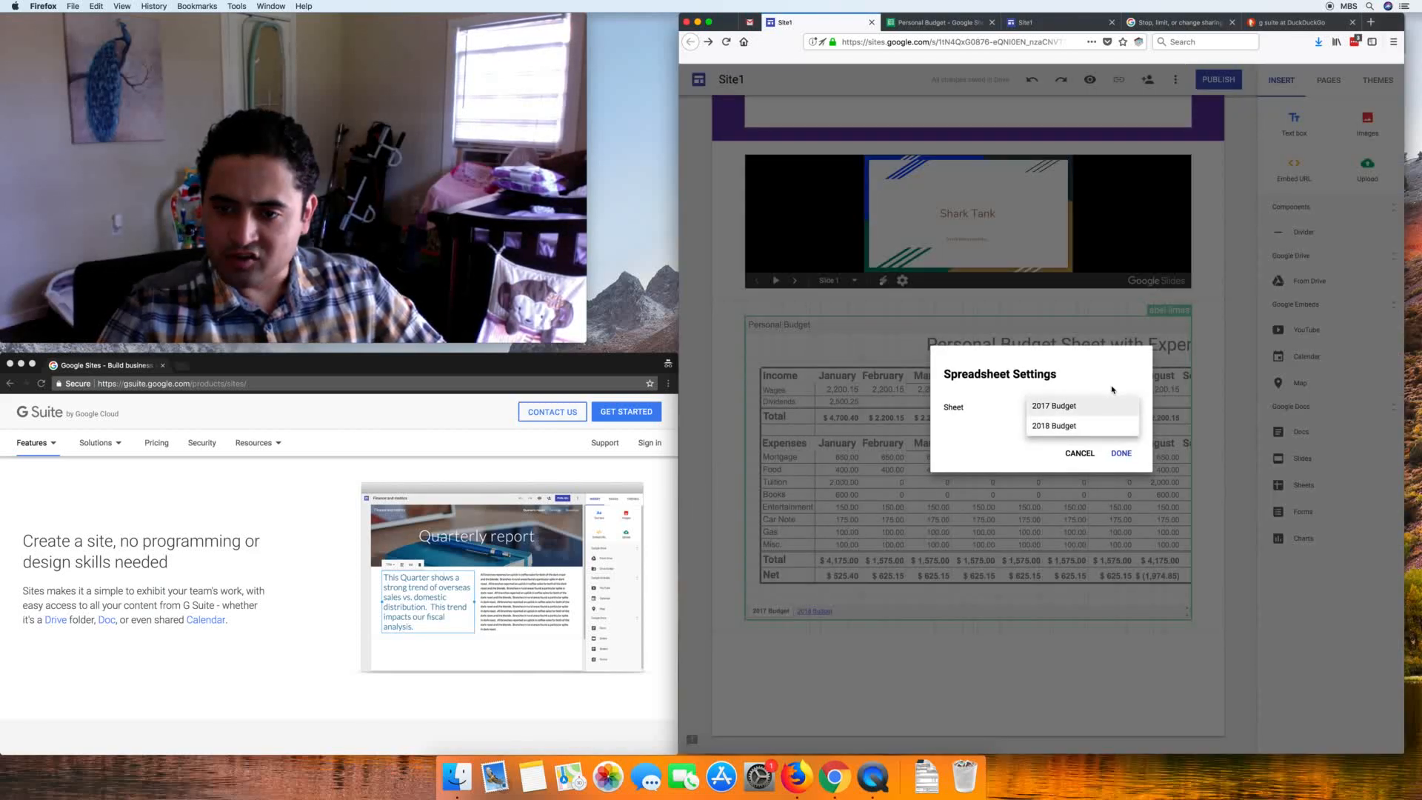
pyautogui.click(1081, 456)
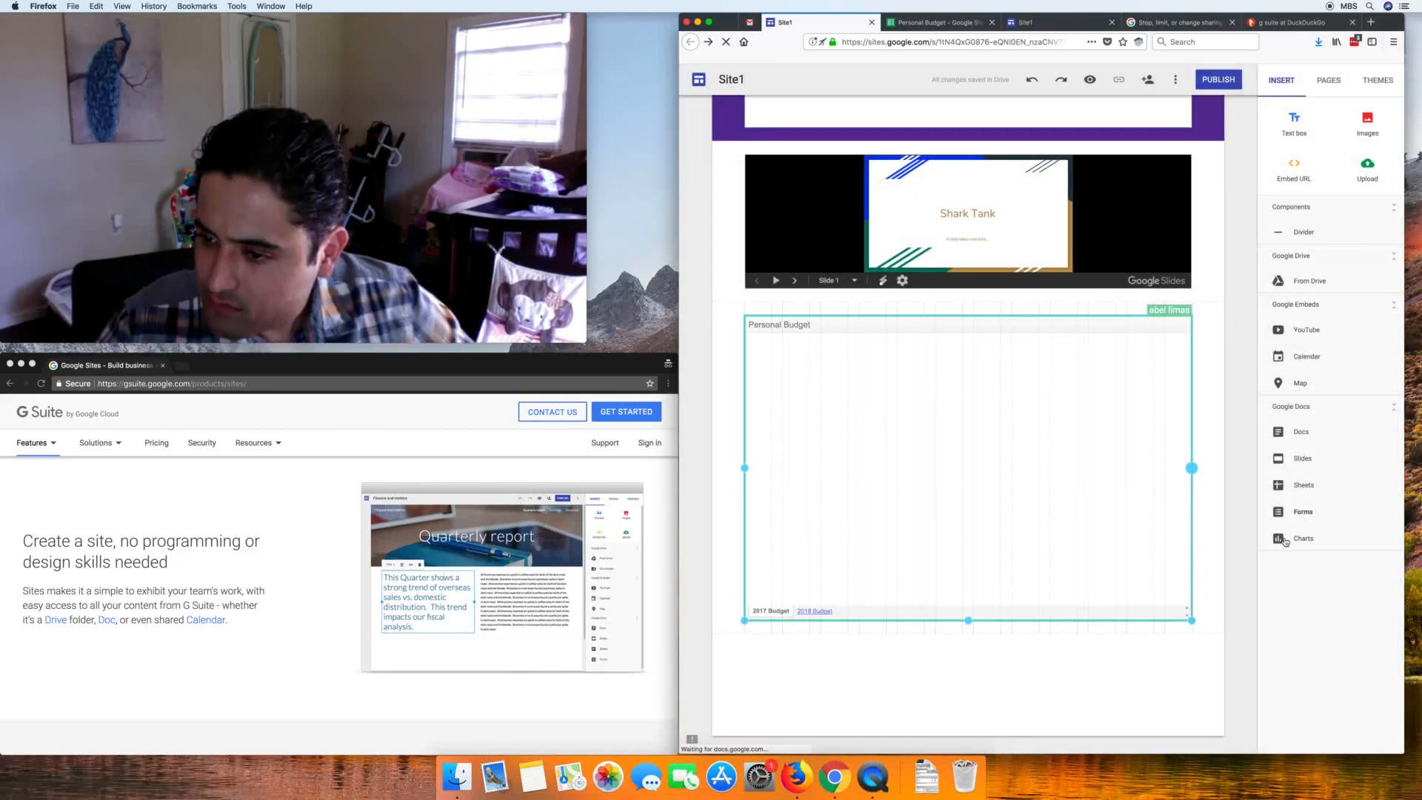
pyautogui.click(1297, 513)
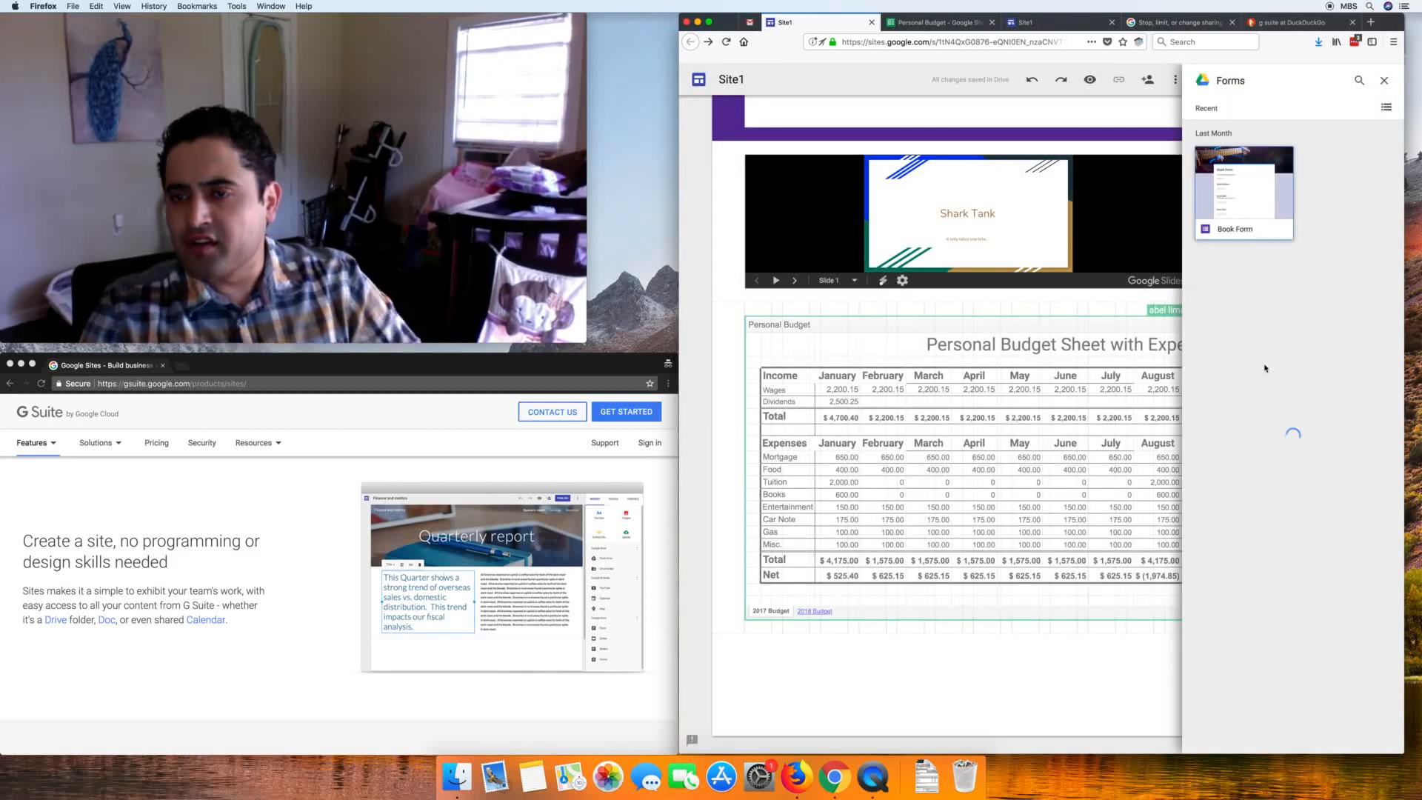
pyautogui.click(1384, 80)
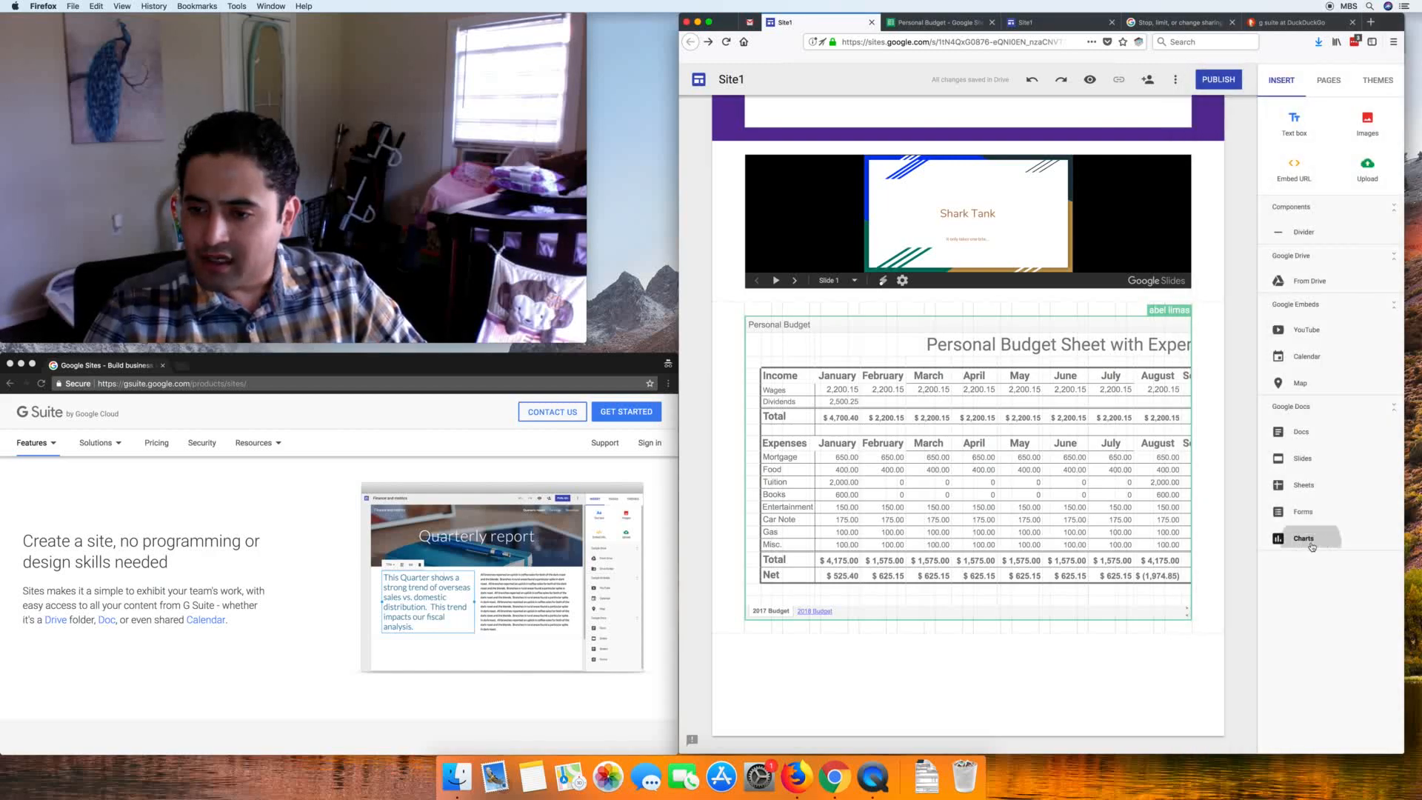
# Step: Embed the "Annual Expenses" chart from the "Personal Budget" file below the spreadsheet and center it in its section
pyautogui.click(1304, 540)
pyautogui.click(1244, 171)
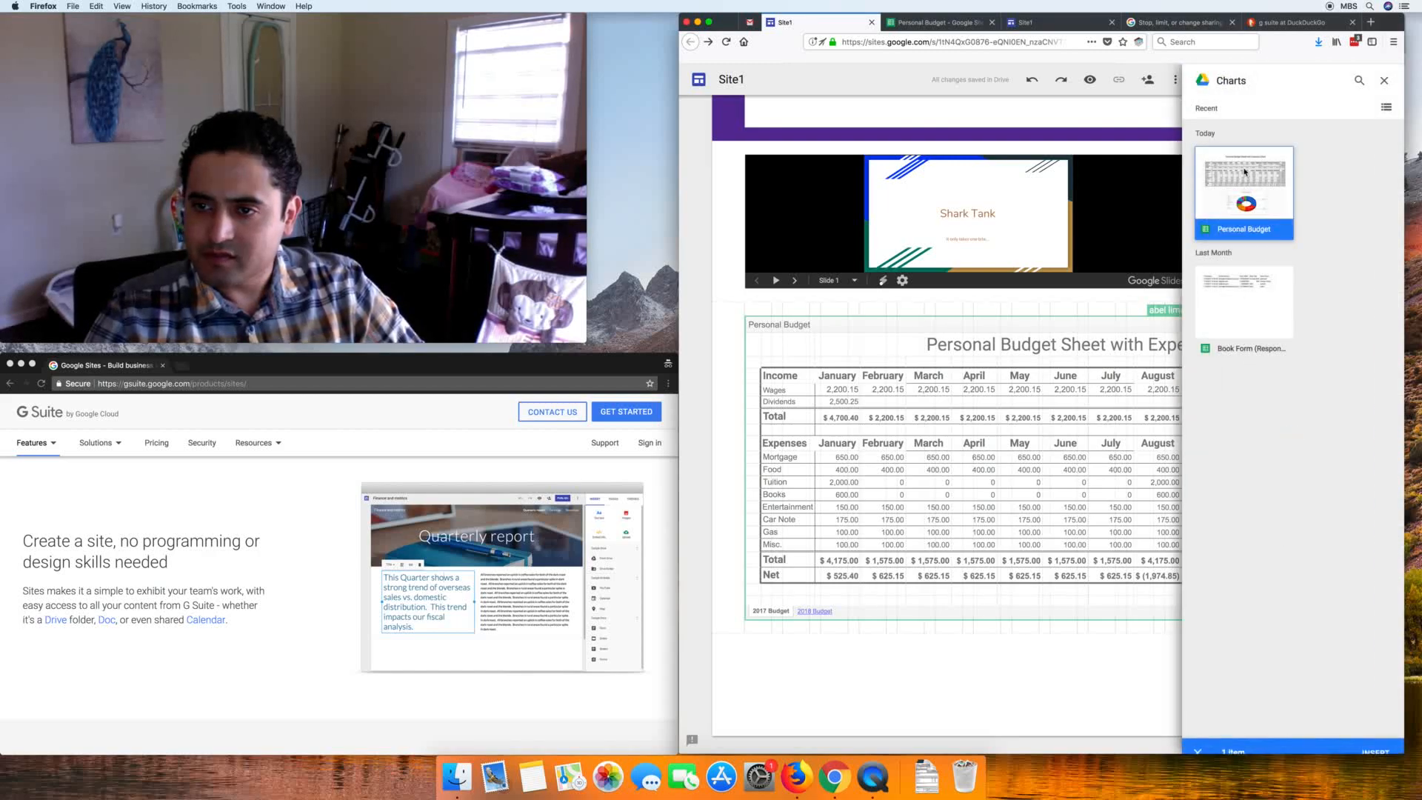
pyautogui.click(1375, 740)
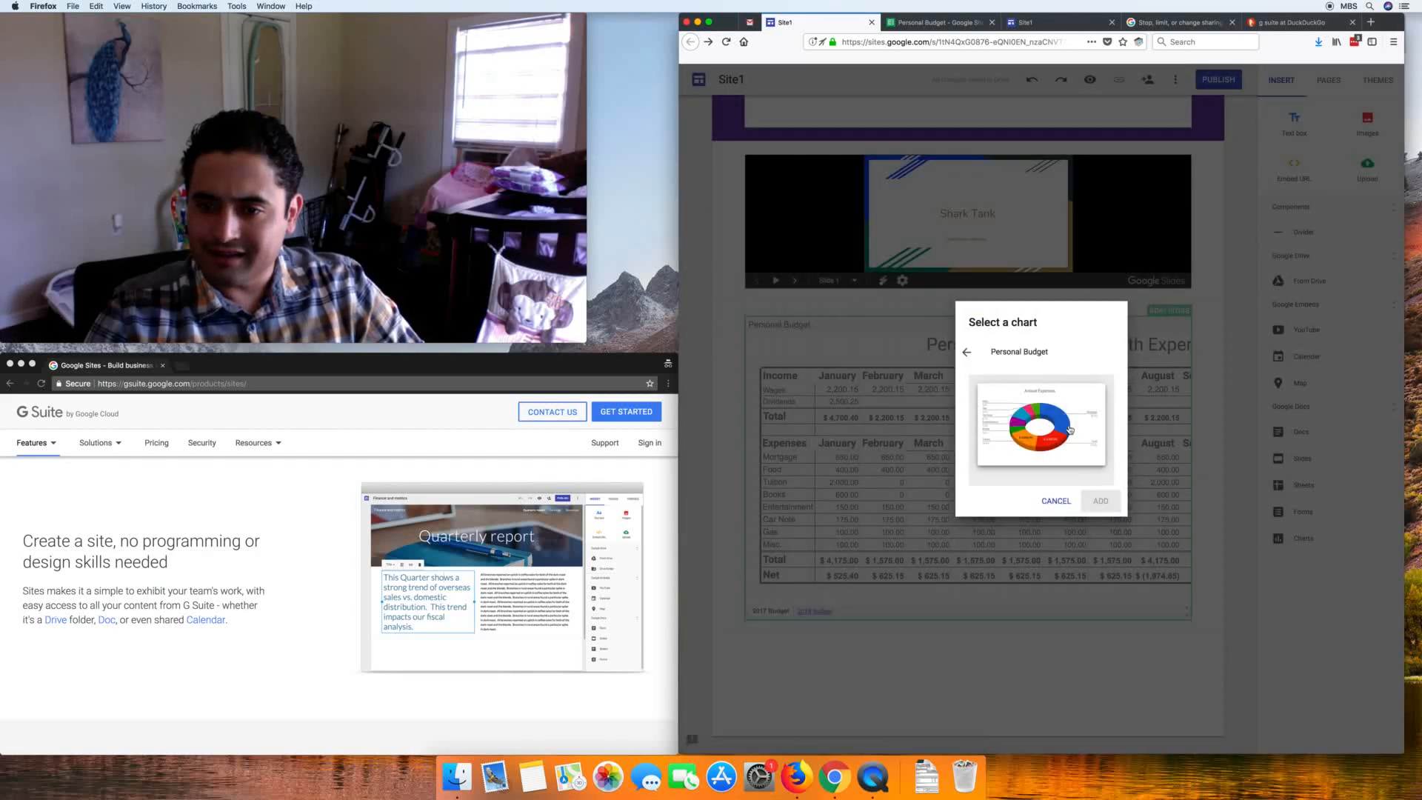
pyautogui.click(1069, 429)
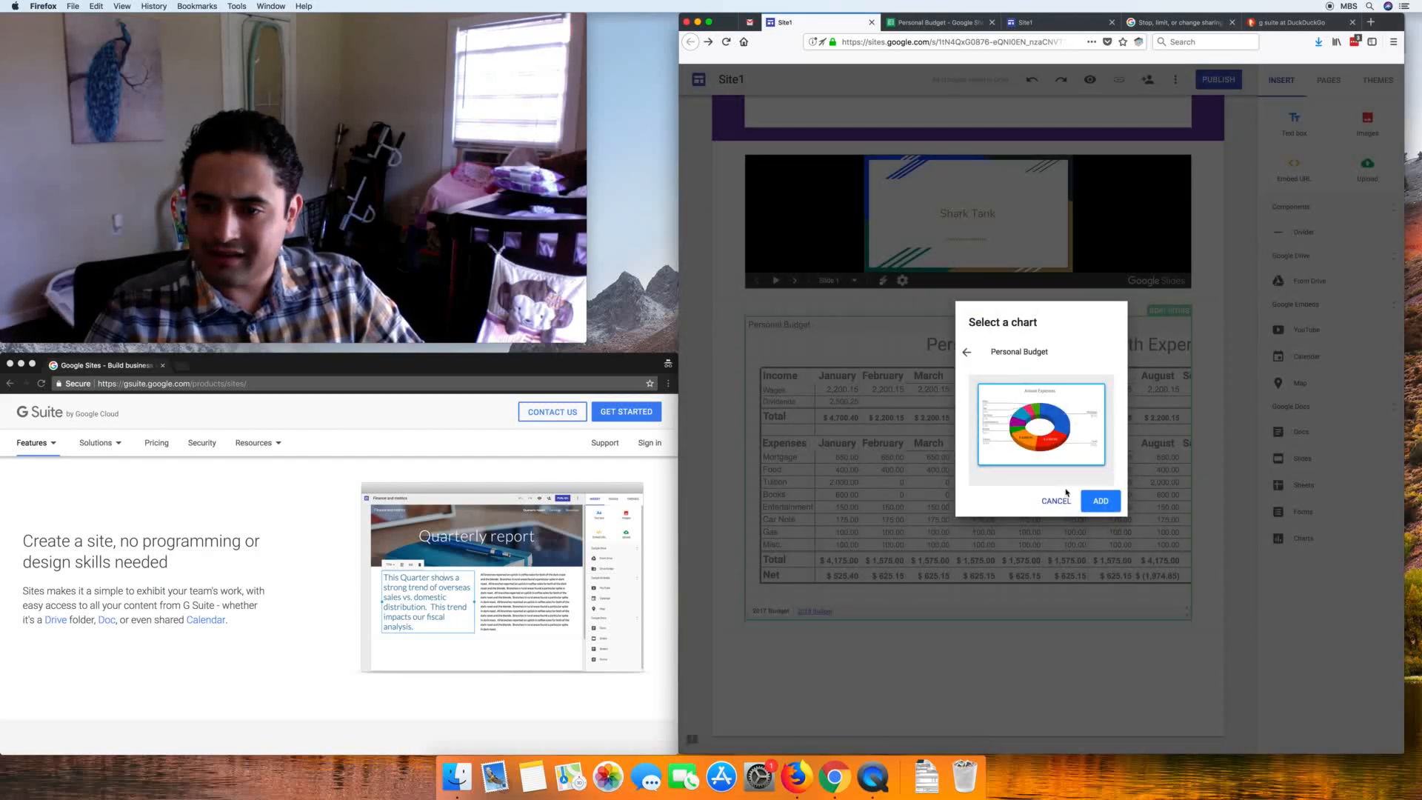
pyautogui.click(1093, 499)
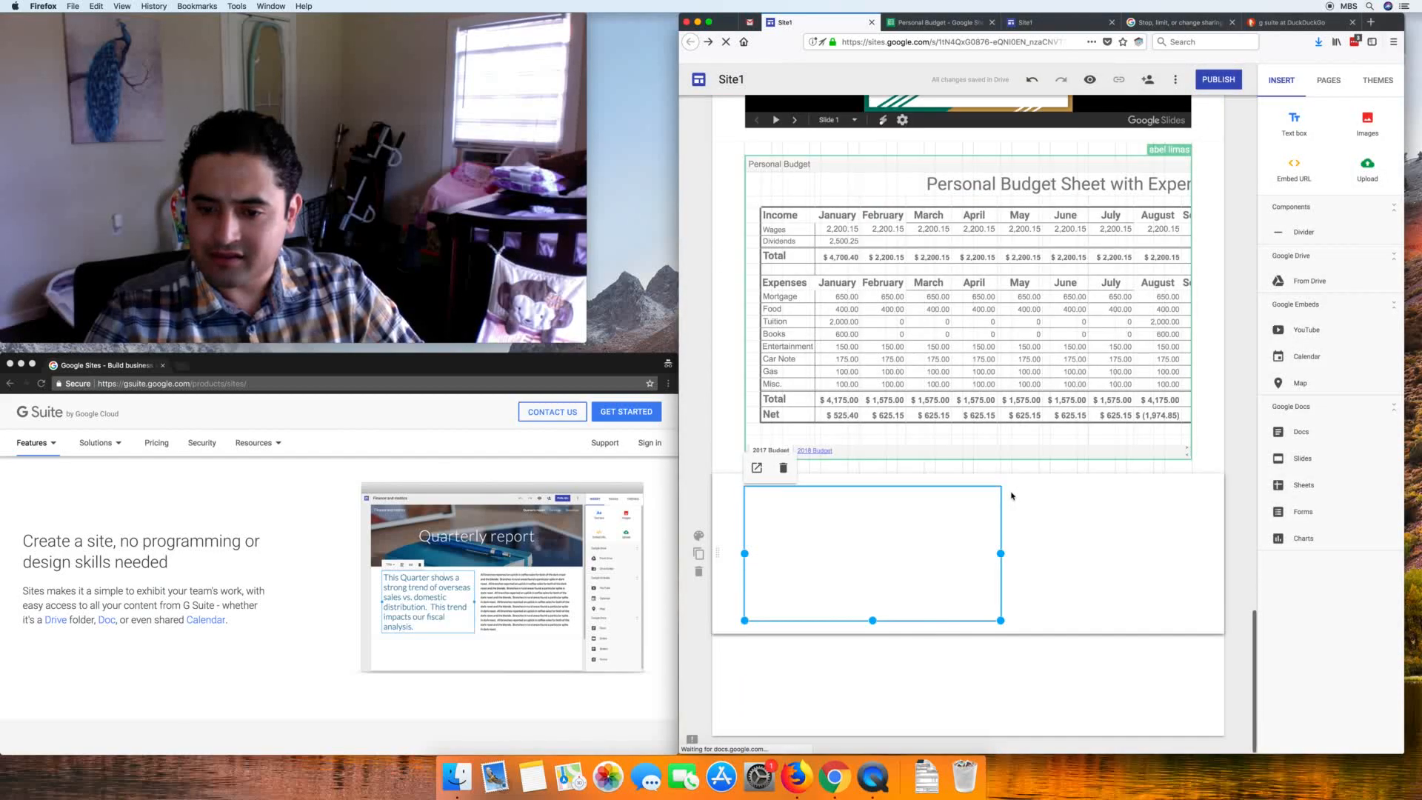
pyautogui.moveTo(925, 530)
pyautogui.mouseDown()
pyautogui.moveTo(962, 527)
pyautogui.moveTo(940, 518)
pyautogui.mouseUp()
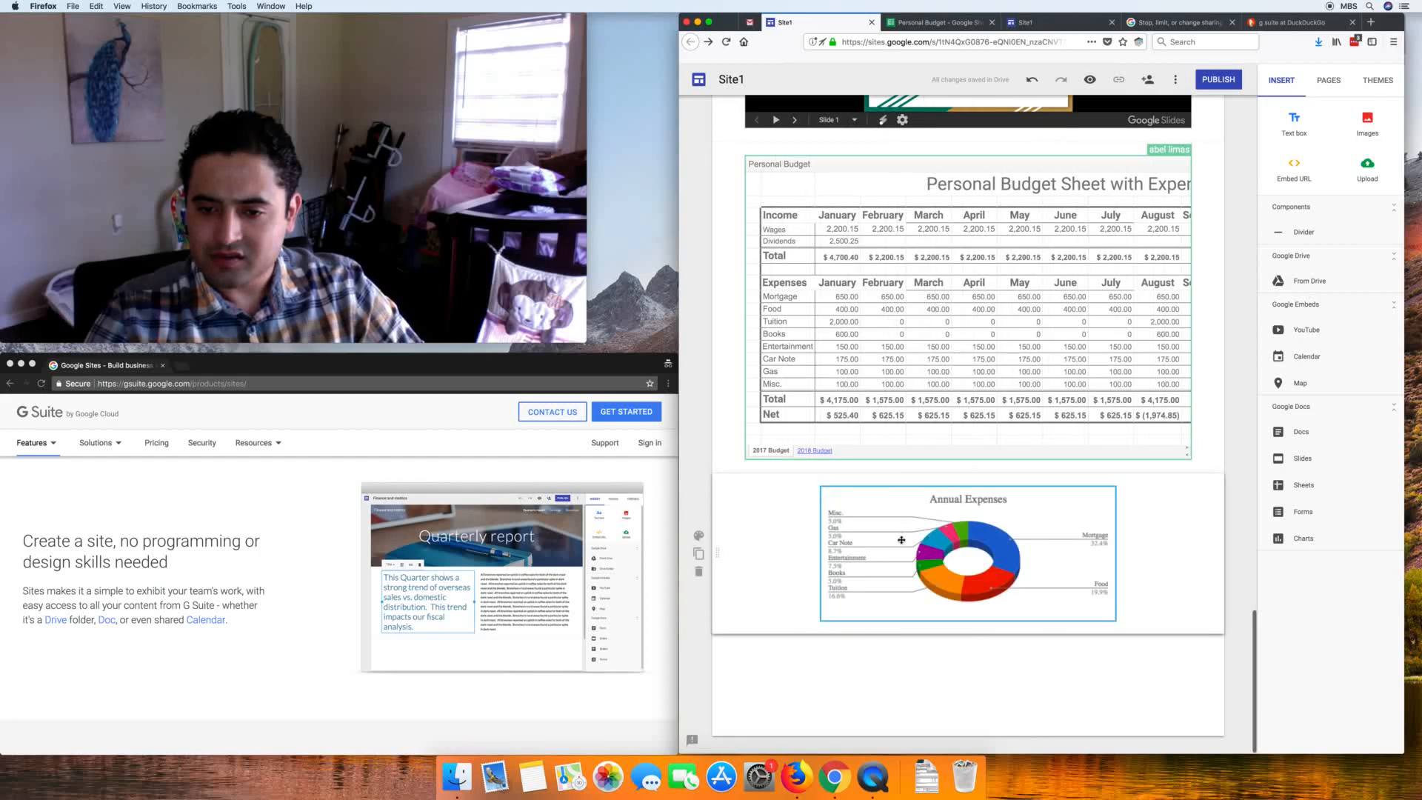
# Step: Replace the placeholder page title in the Home header with "Google Sites"
pyautogui.scroll(20, 903, 543)
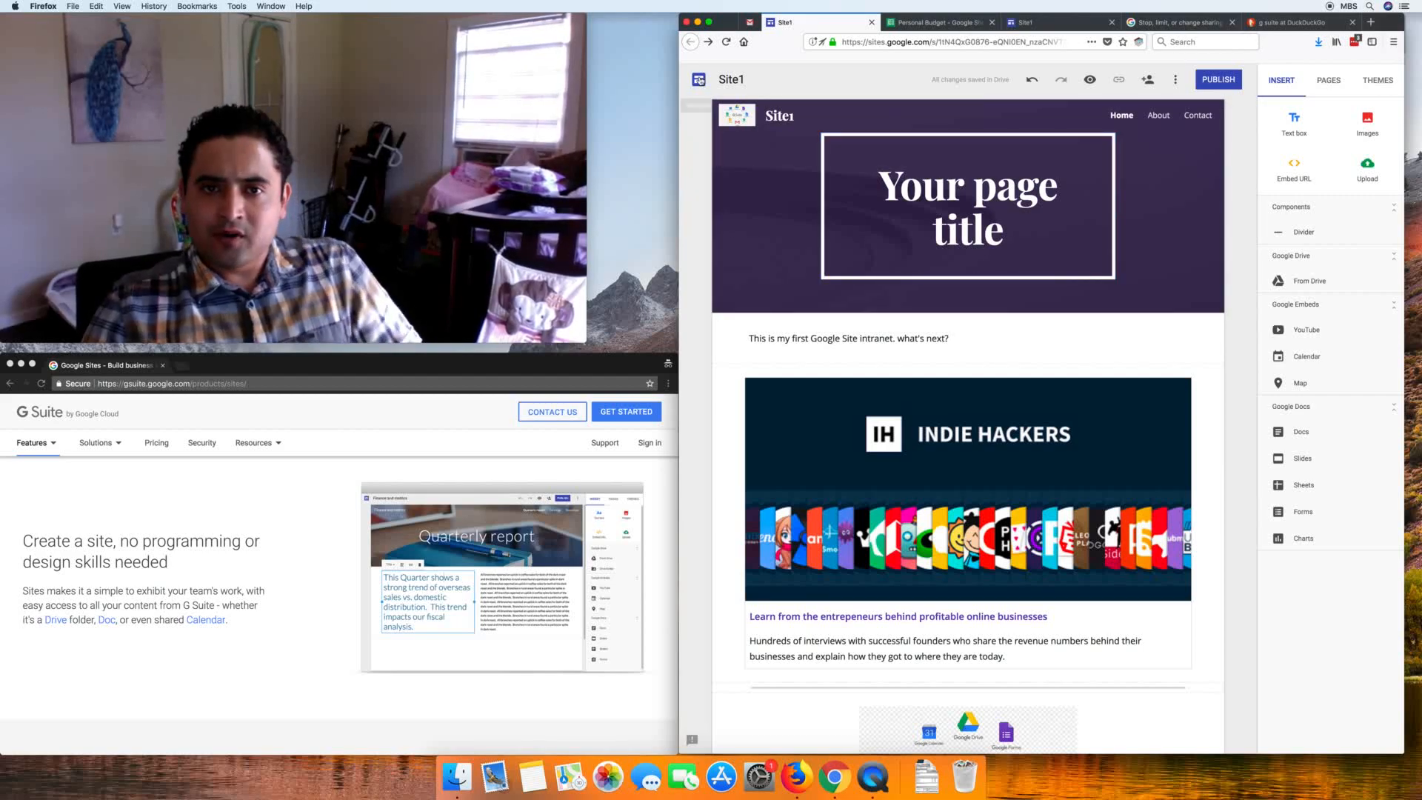
pyautogui.click(946, 184)
pyautogui.doubleClick(946, 183)
pyautogui.click(997, 187)
pyautogui.moveTo(1007, 237); pyautogui.dragTo(854, 174)
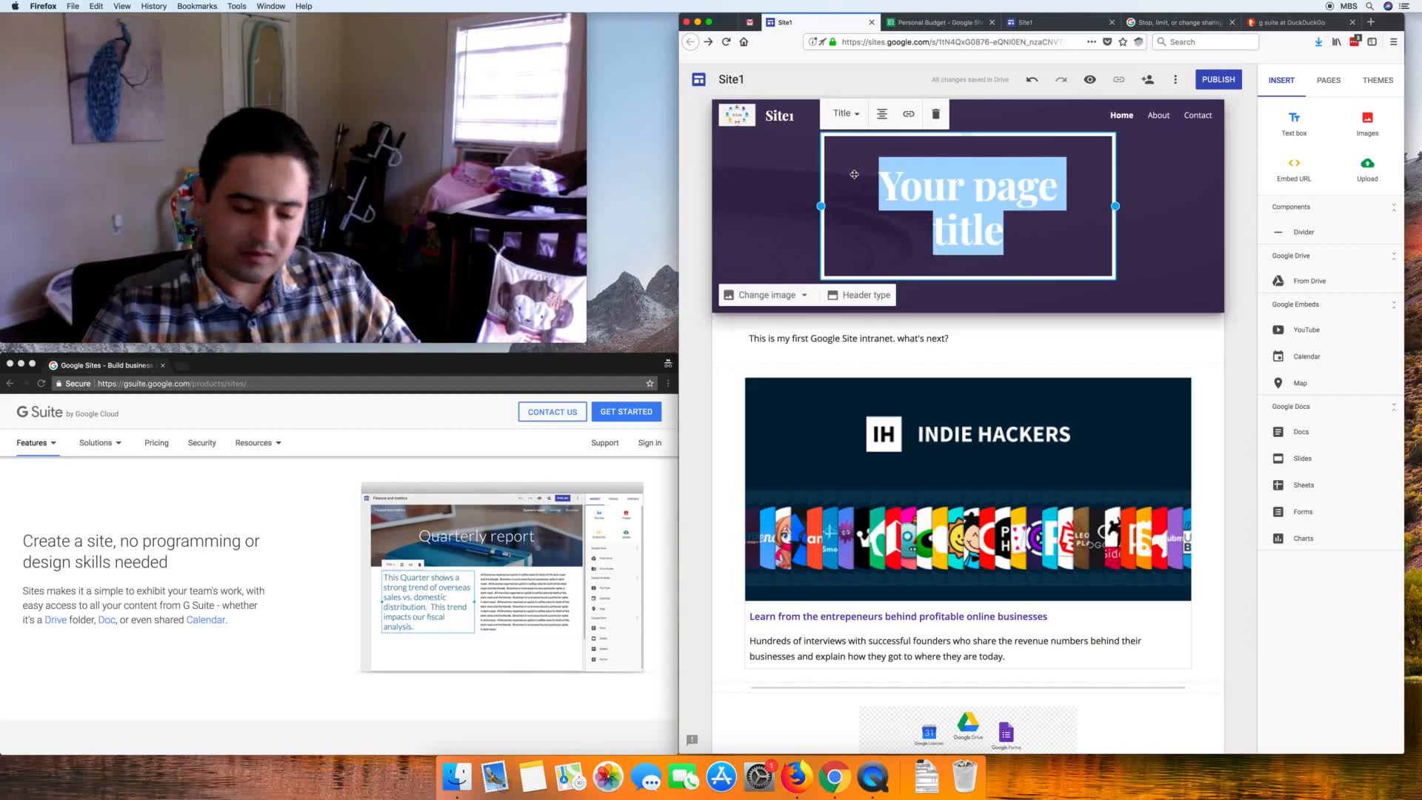
pyautogui.write('Google')
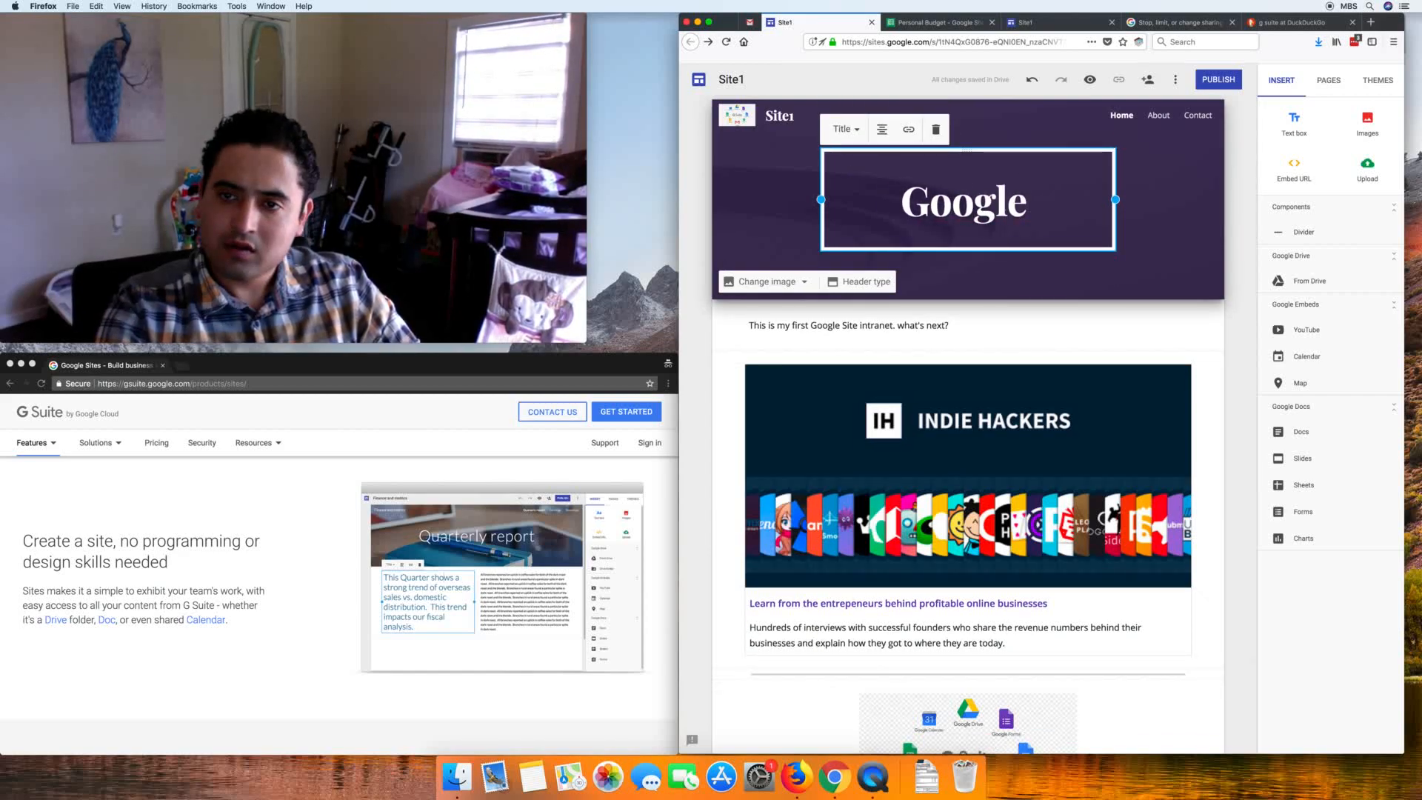
pyautogui.write(' Sites')
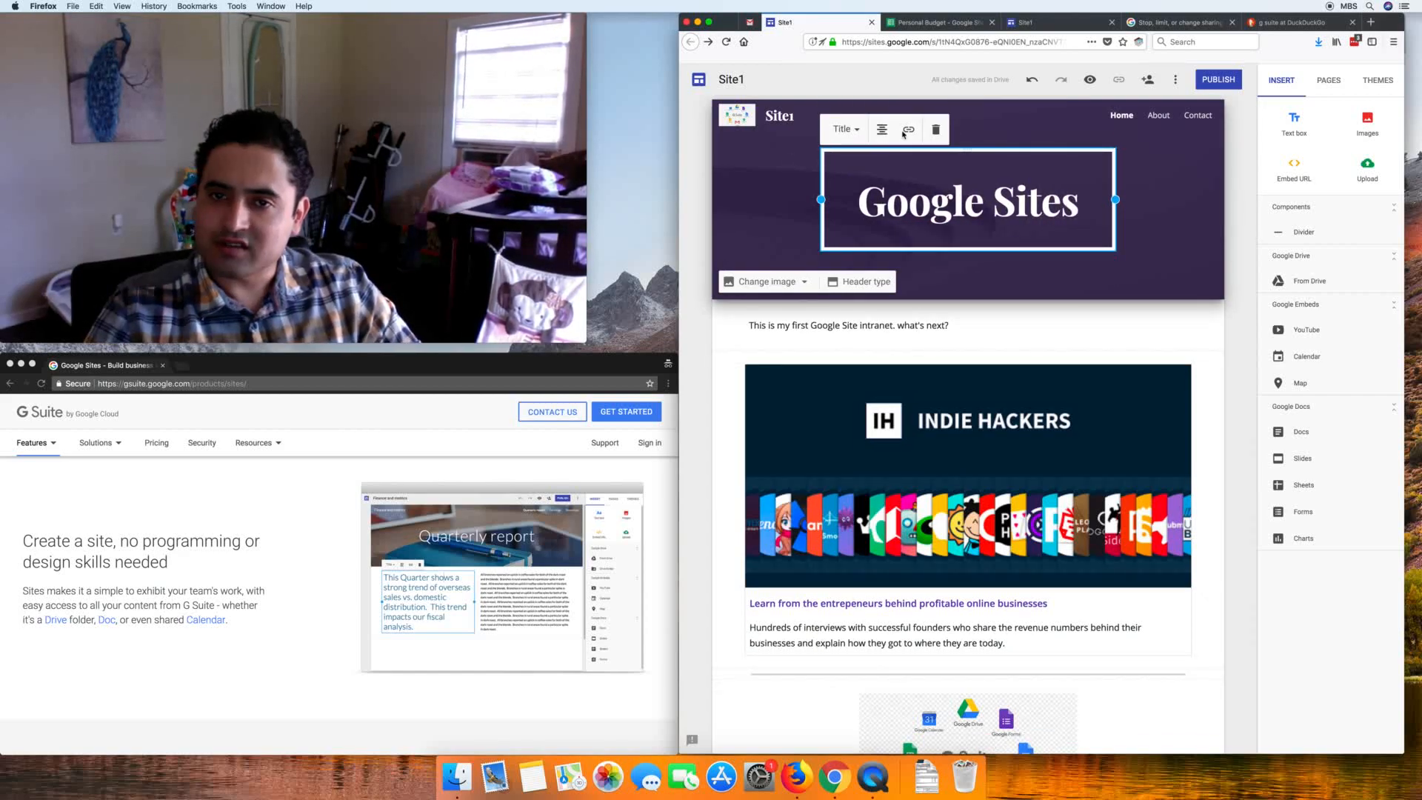
# Step: Add a link with the text "sf" pointing to google.com at the end of the page title
pyautogui.click(910, 130)
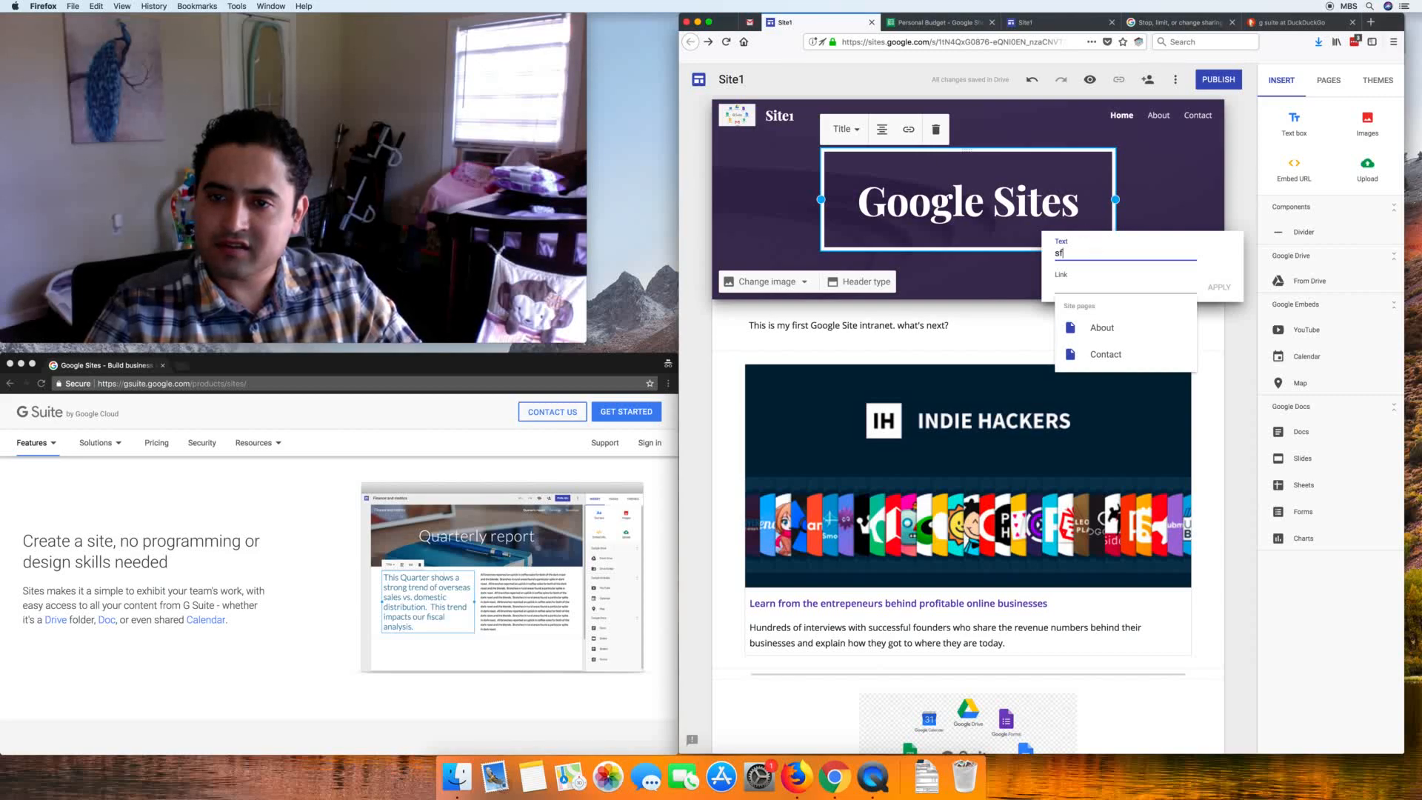
pyautogui.write('goole,c=')
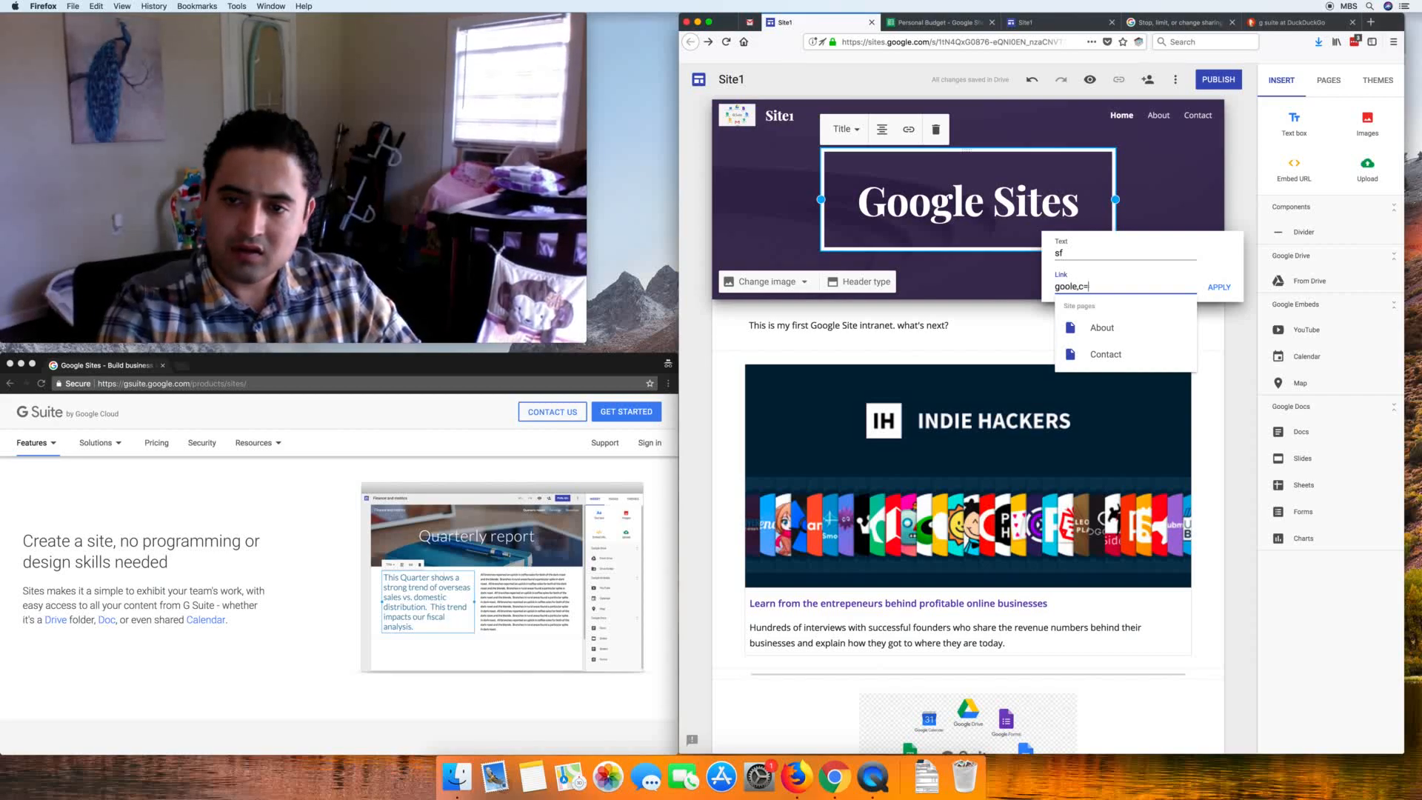
pyautogui.press('BackSpace')
pyautogui.press('BackSpace')
pyautogui.press('BackSpace')
pyautogui.press('BackSpace')
pyautogui.press('BackSpace')
pyautogui.write('gle.com')
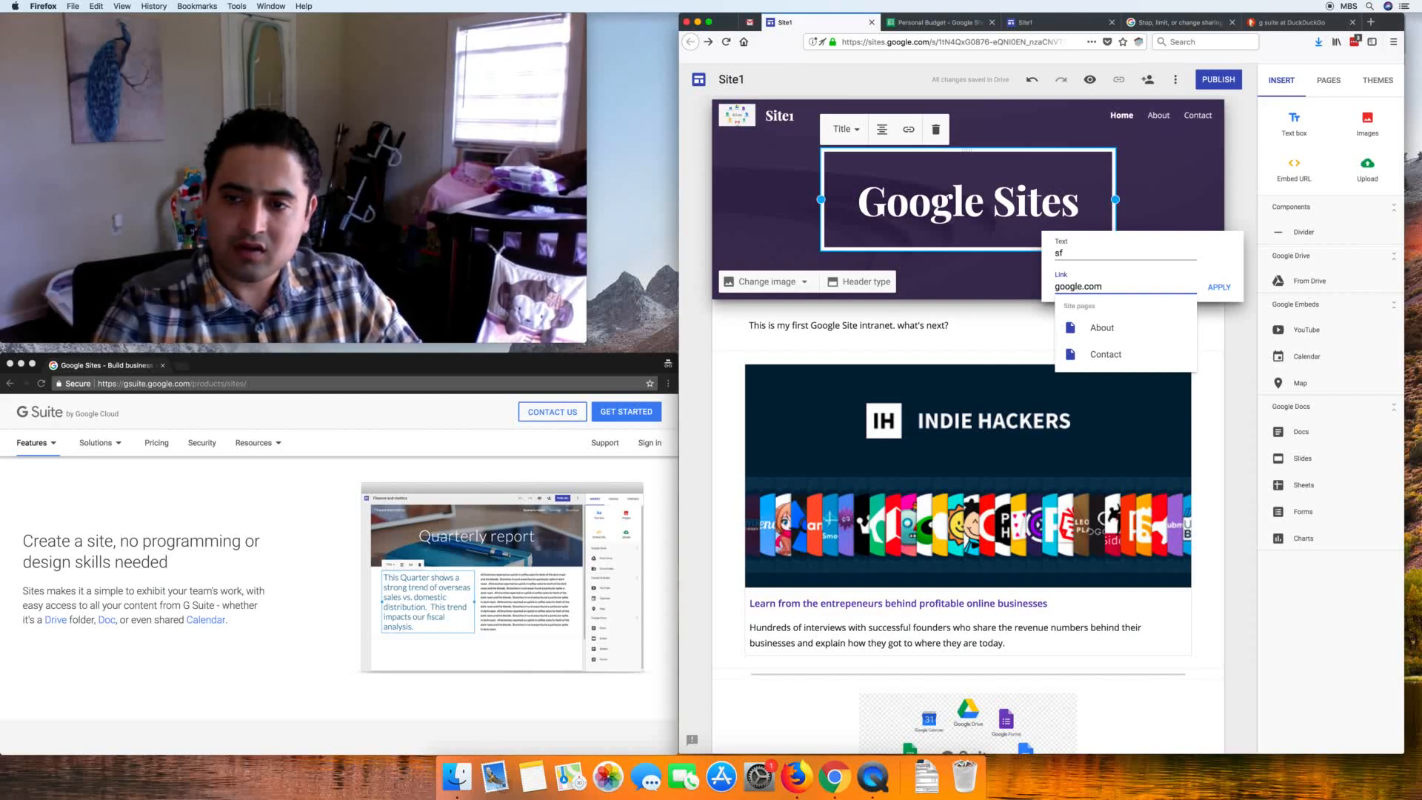
pyautogui.click(1217, 288)
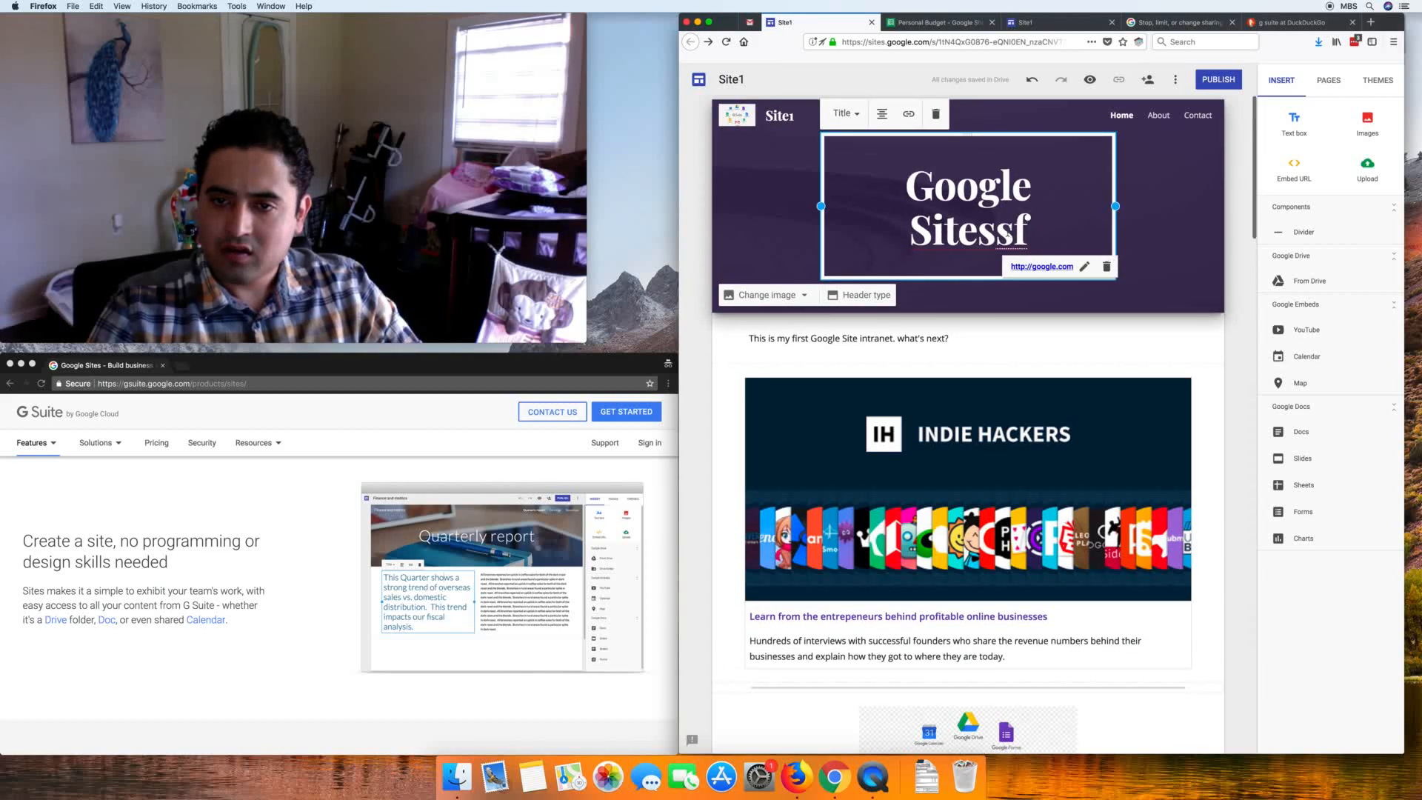
pyautogui.click(999, 230)
pyautogui.click(1035, 230)
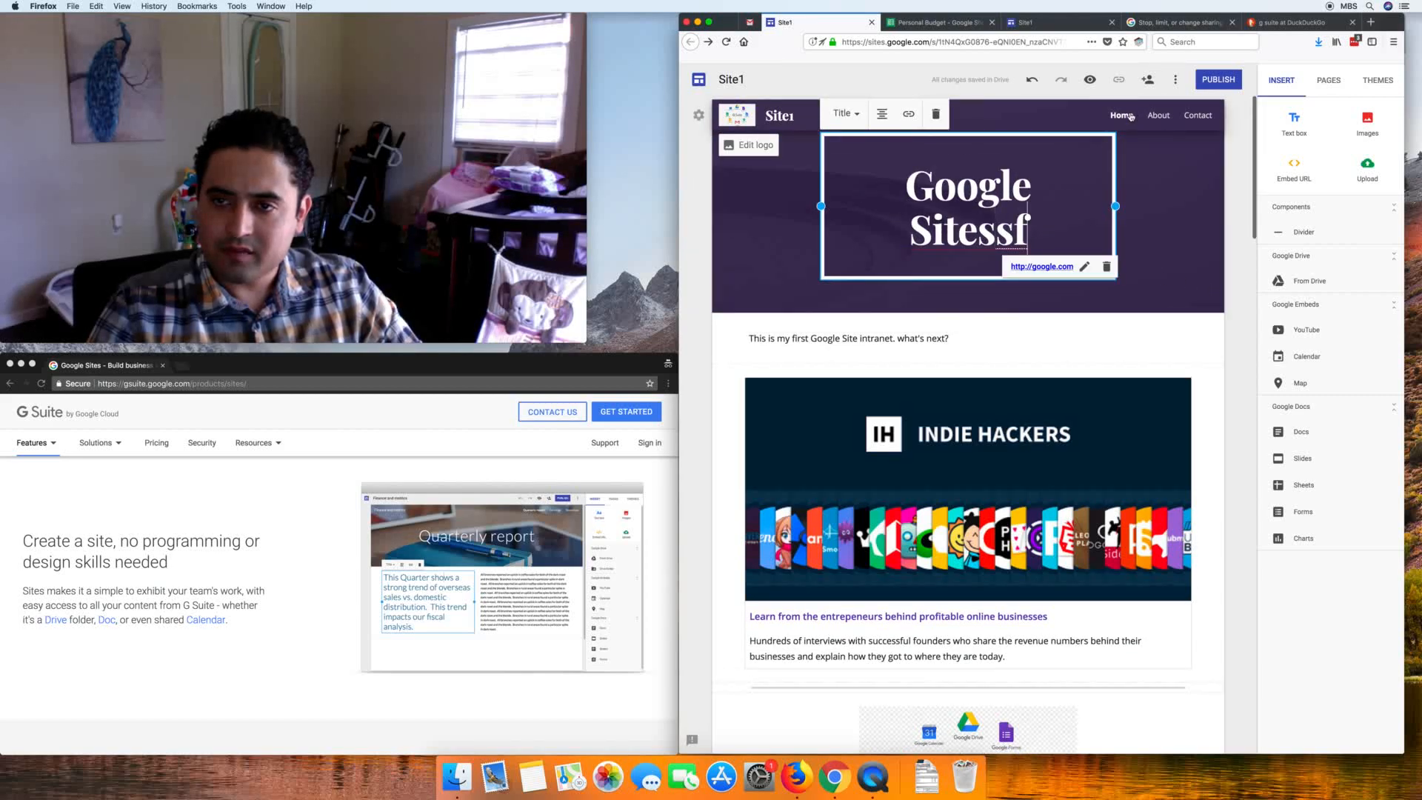
# Step: Publish the site at the web address "site1" for anyone in the organization's domain, copying the full site address before publishing
pyautogui.click(1216, 79)
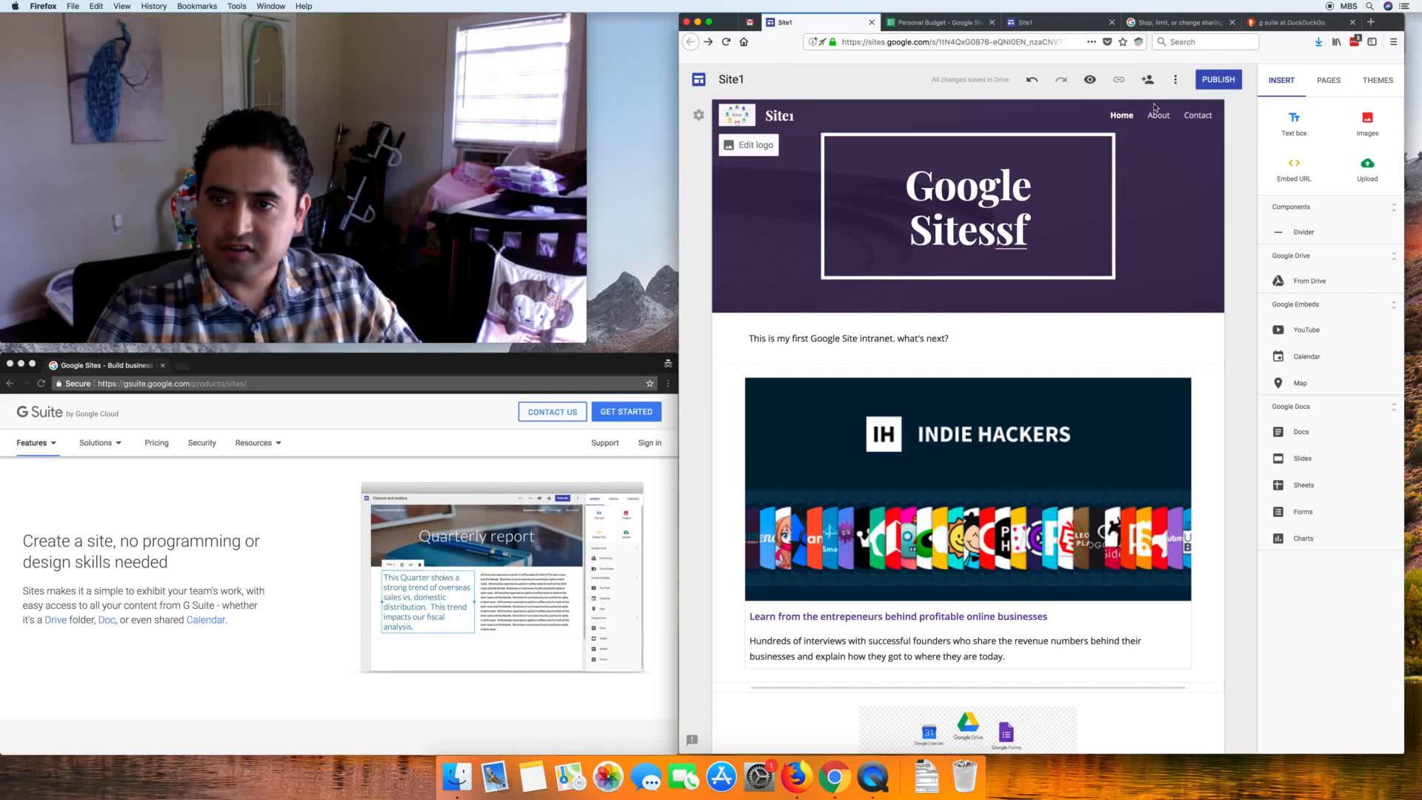
pyautogui.tripleClick(964, 418)
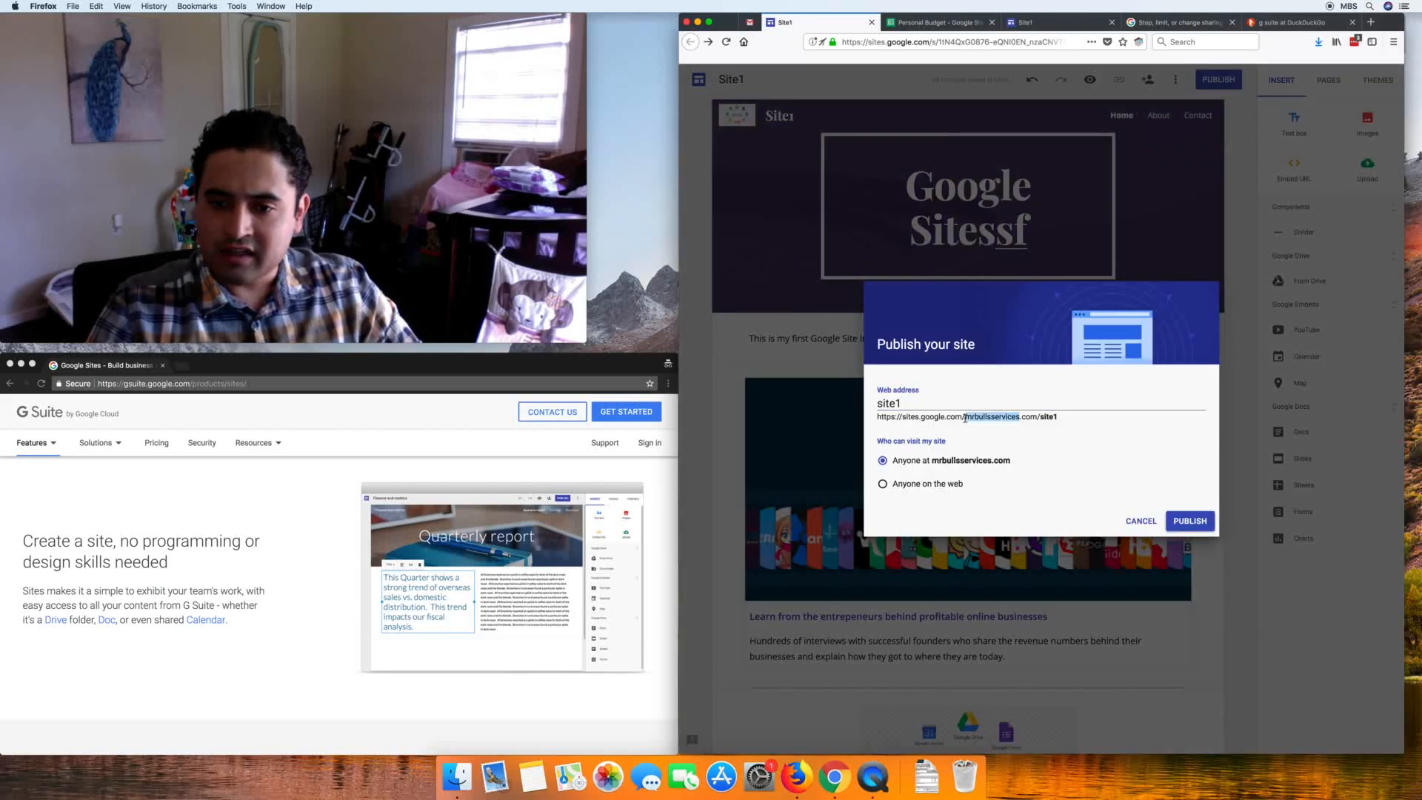
pyautogui.tripleClick(993, 417)
pyautogui.moveTo(1059, 418); pyautogui.dragTo(870, 415)
pyautogui.doubleClick(1057, 416)
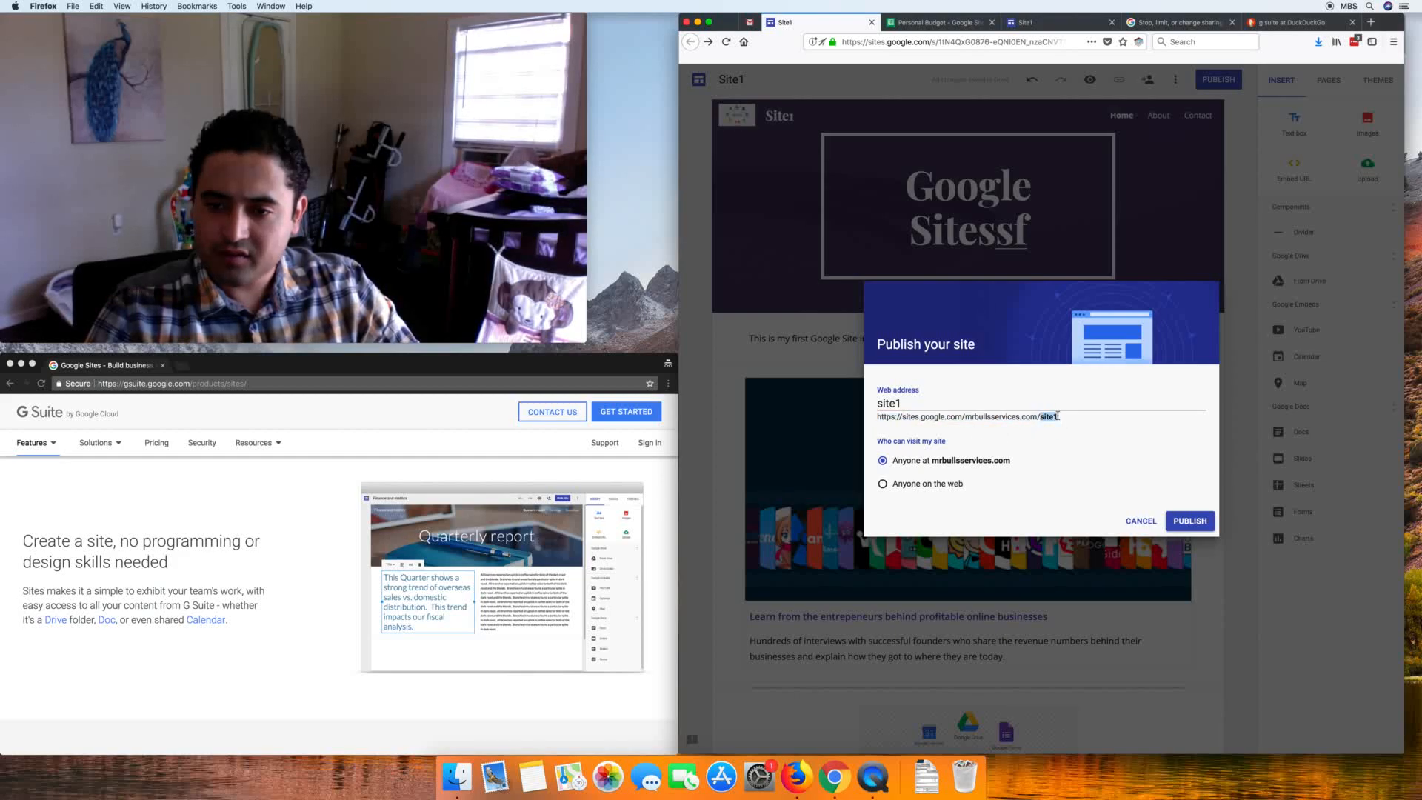
pyautogui.moveTo(1016, 418); pyautogui.dragTo(879, 414)
pyautogui.press('super+c')
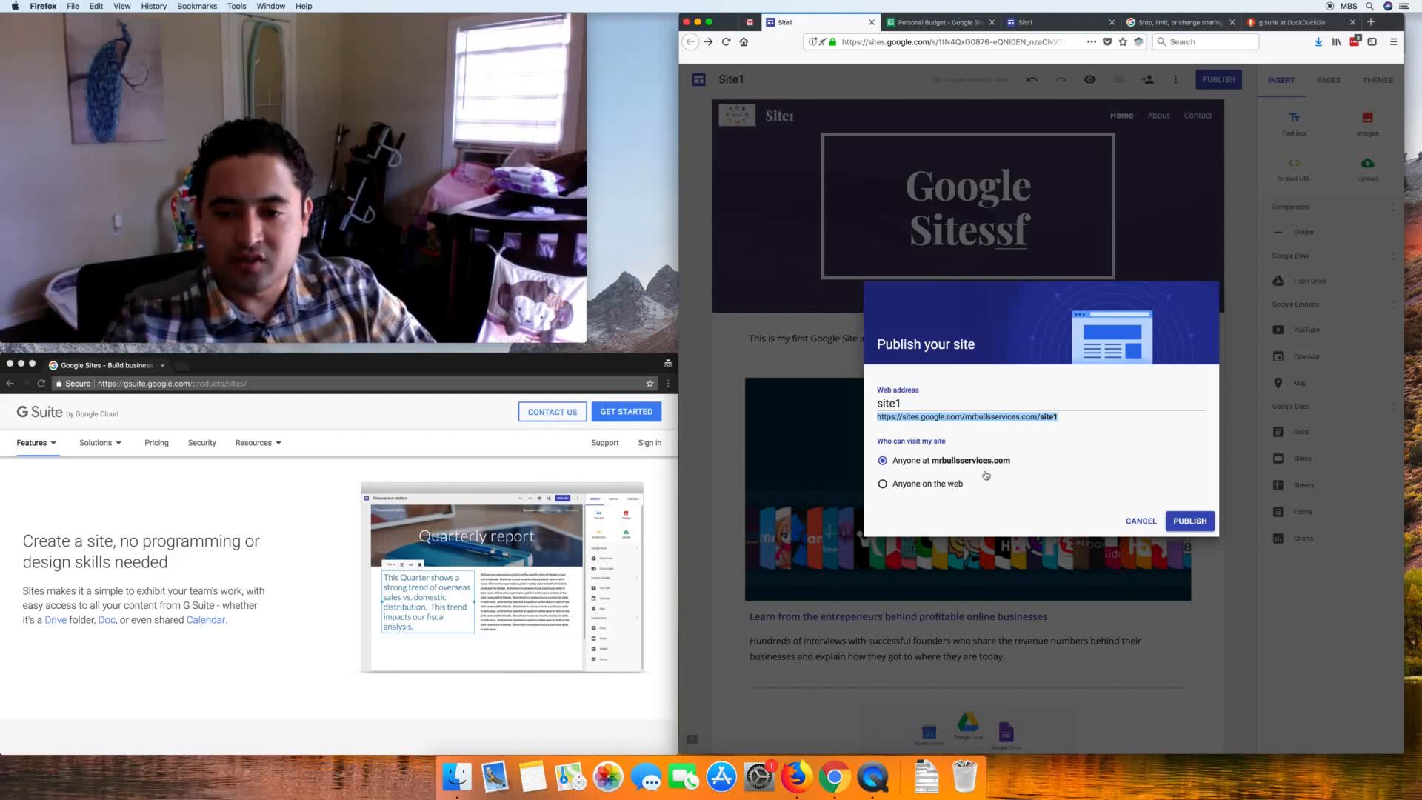
pyautogui.click(1200, 522)
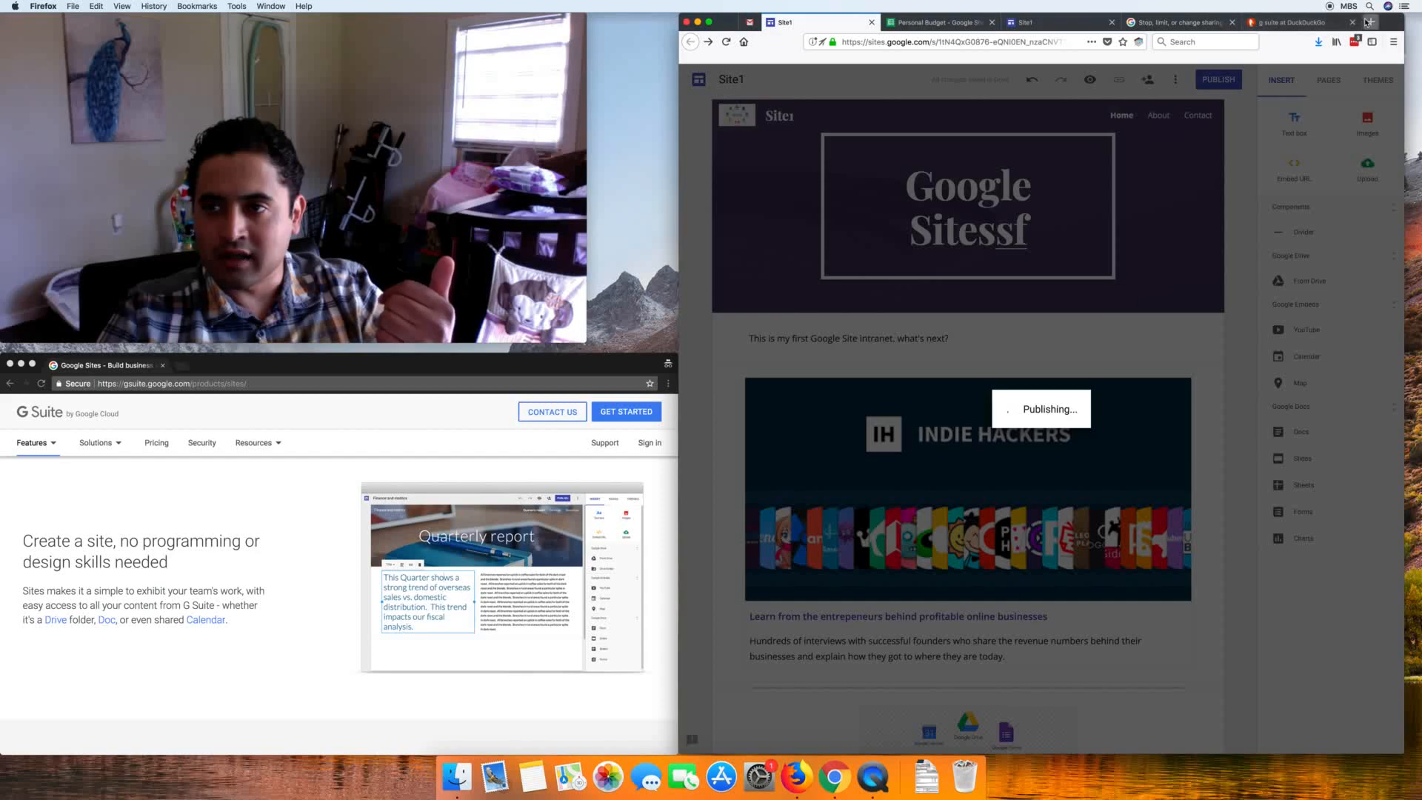
# Step: Open the copied site address in a new browser tab to check the published site
pyautogui.press('super+t')
pyautogui.press('super+v')
pyautogui.press('Return')
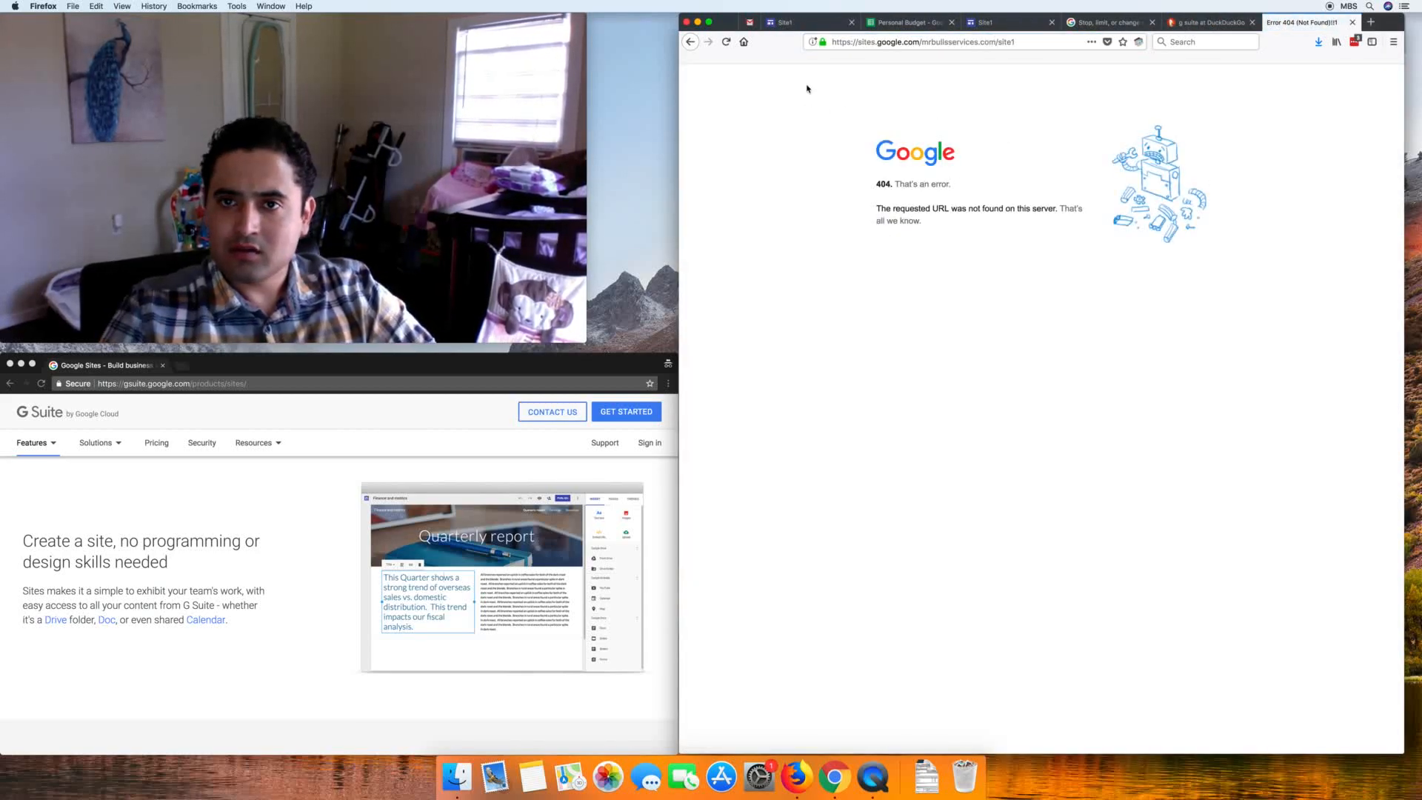
# Step: Publish the site again from the Site1 editor and open the published version to test the "sf" link in the title
pyautogui.click(790, 22)
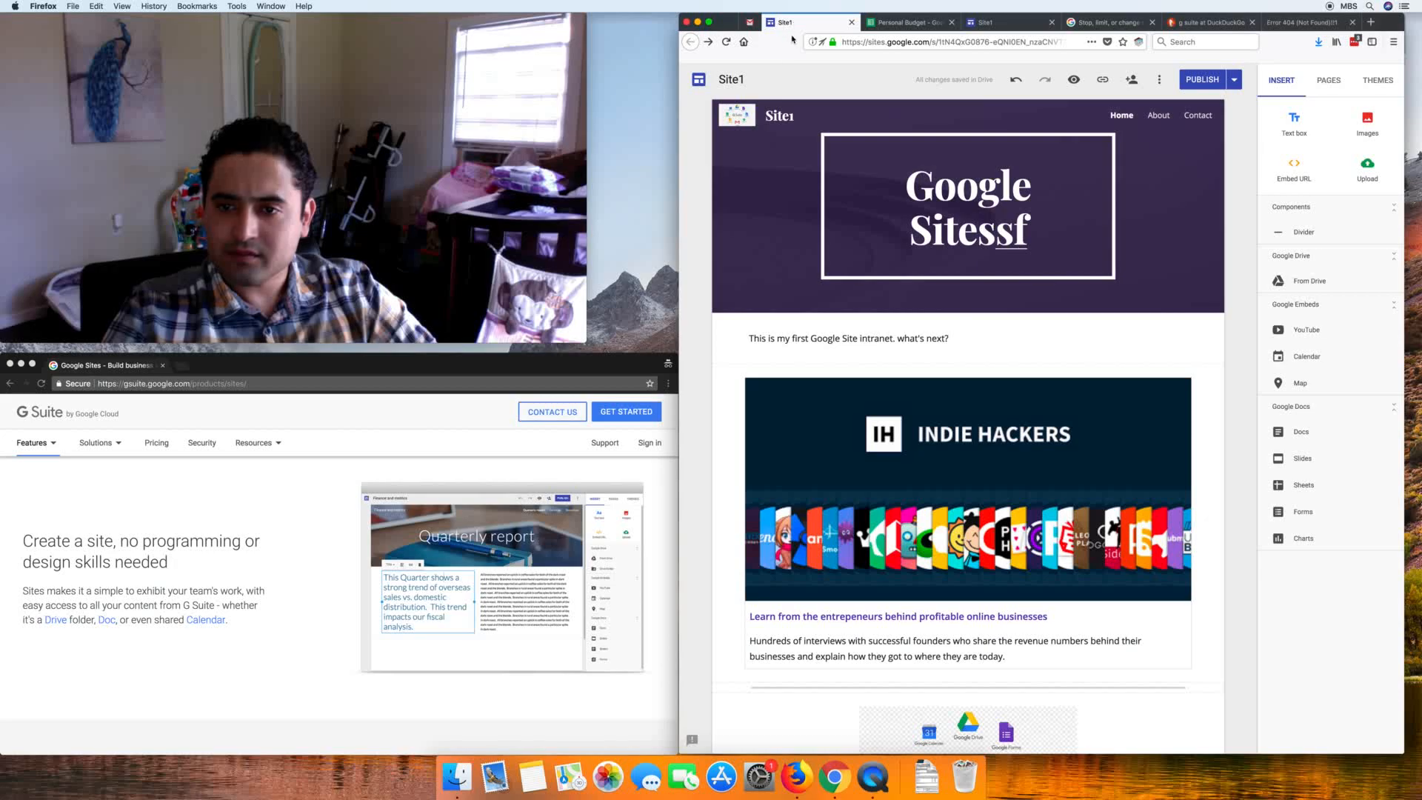
pyautogui.click(1201, 79)
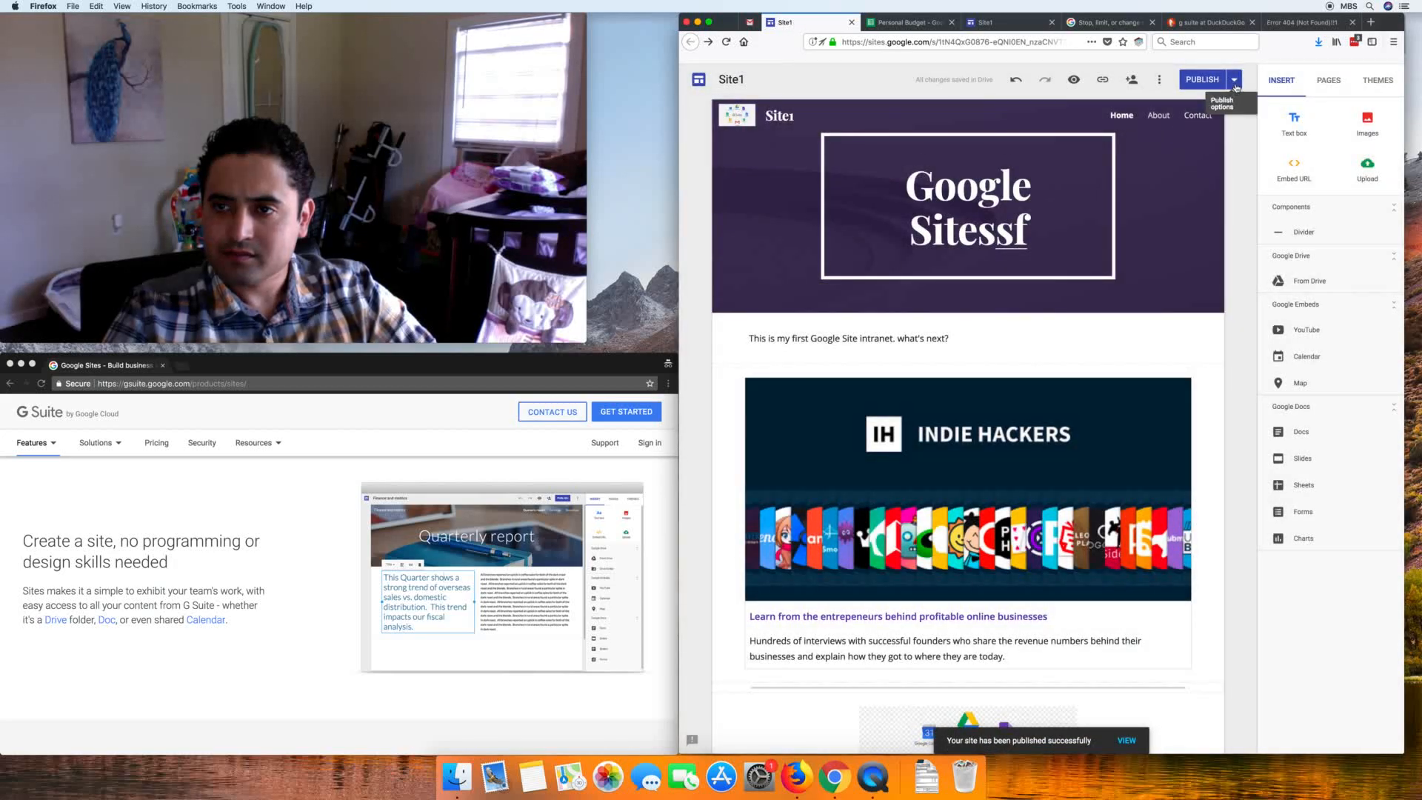
pyautogui.click(1233, 80)
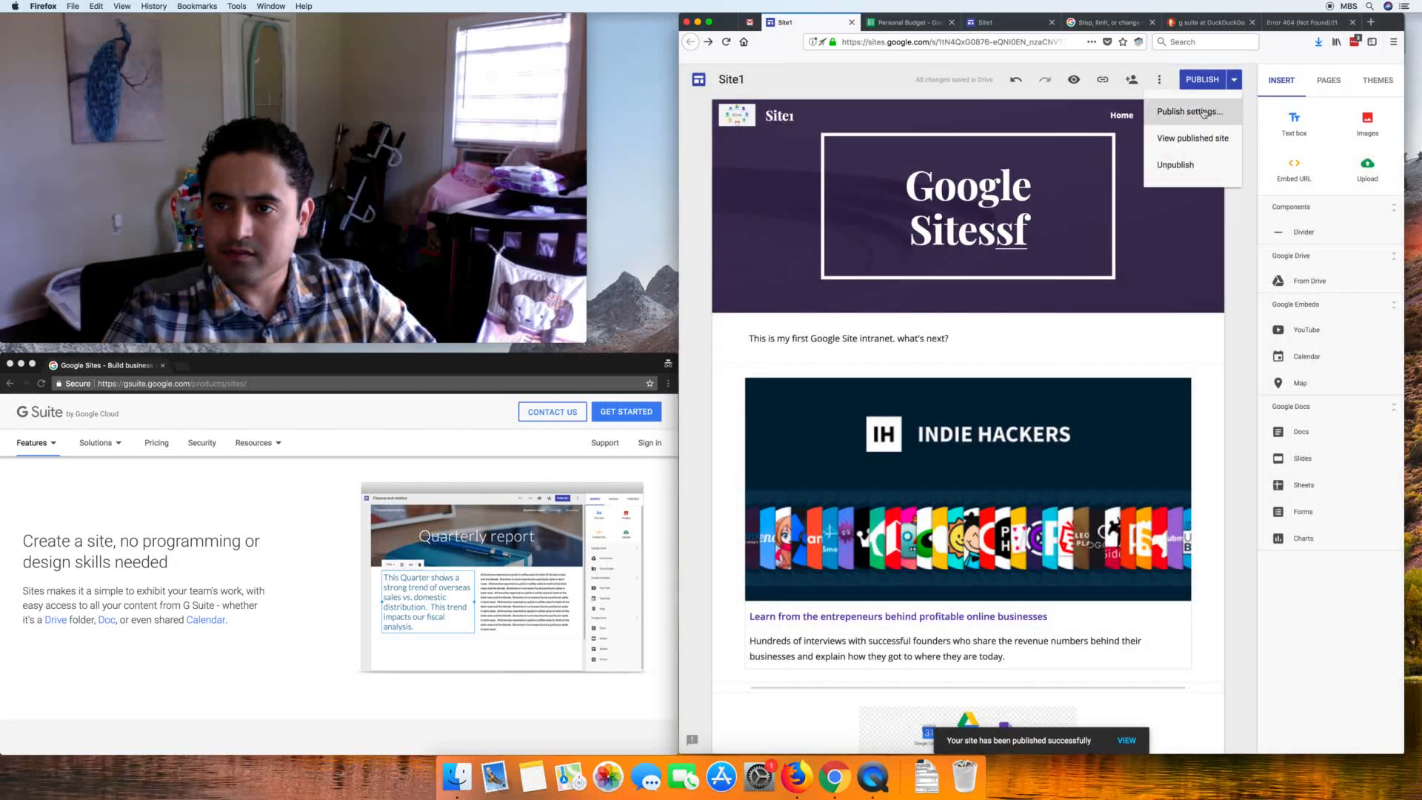
pyautogui.click(1197, 137)
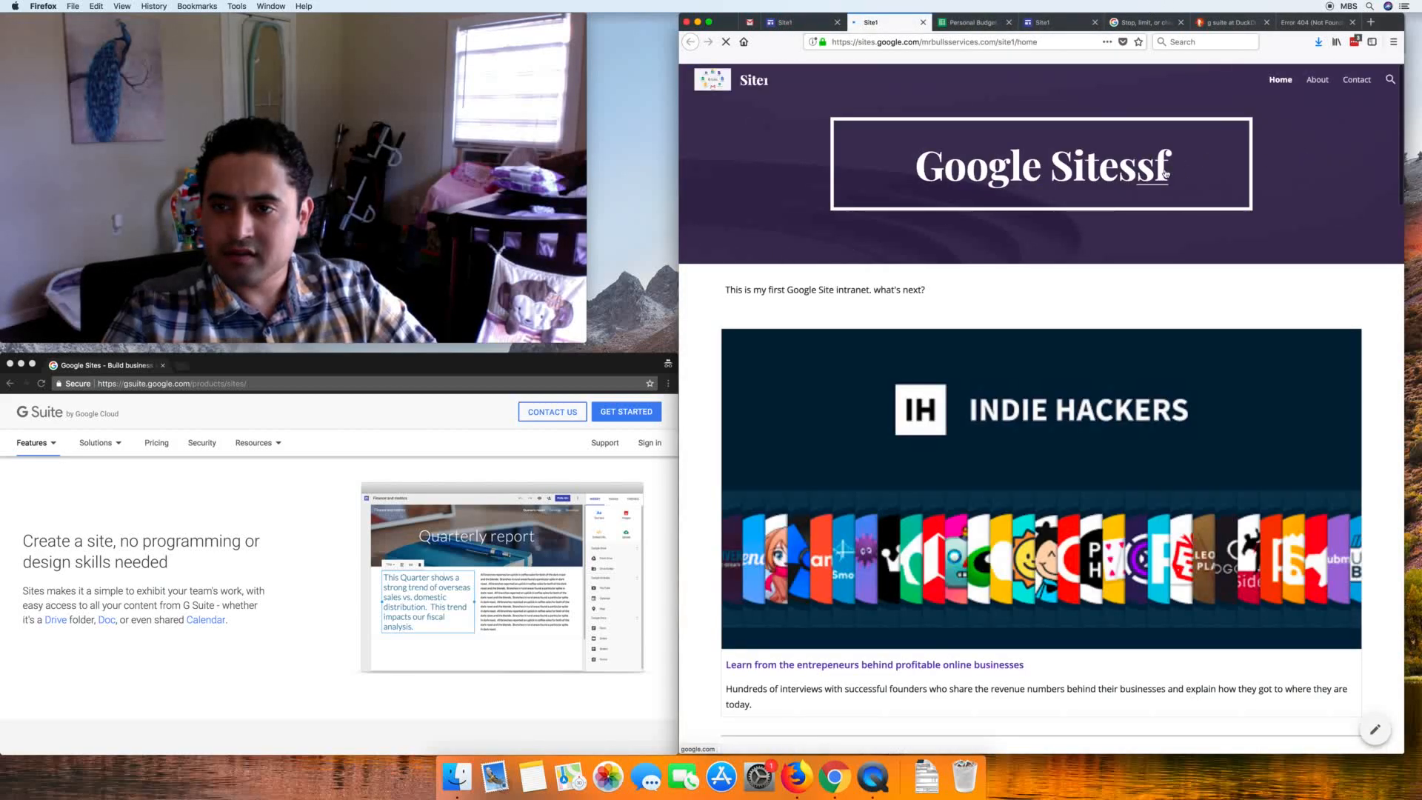
pyautogui.click(1157, 173)
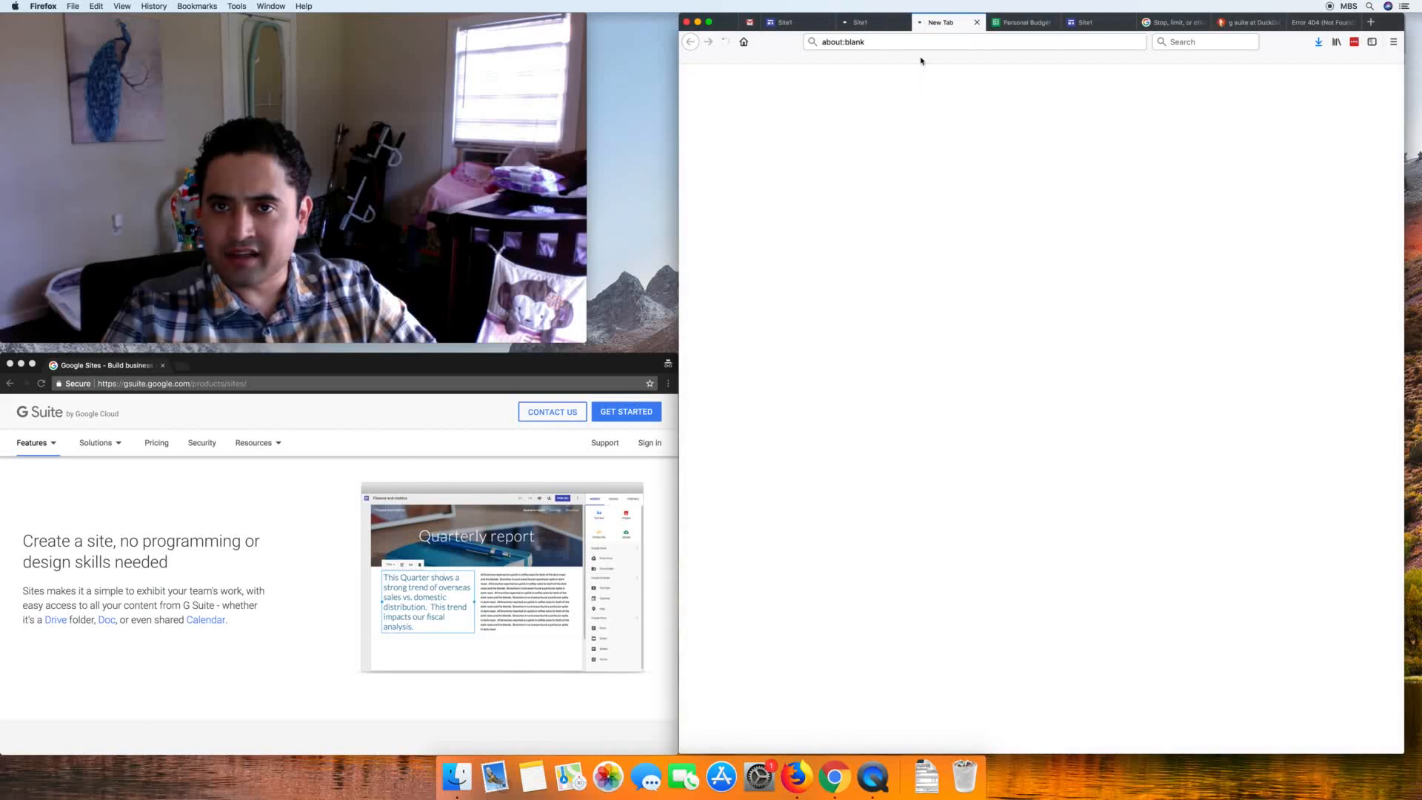
# Step: Return to the published Site1 home page and review its content down to the embedded calendar and map
pyautogui.click(870, 24)
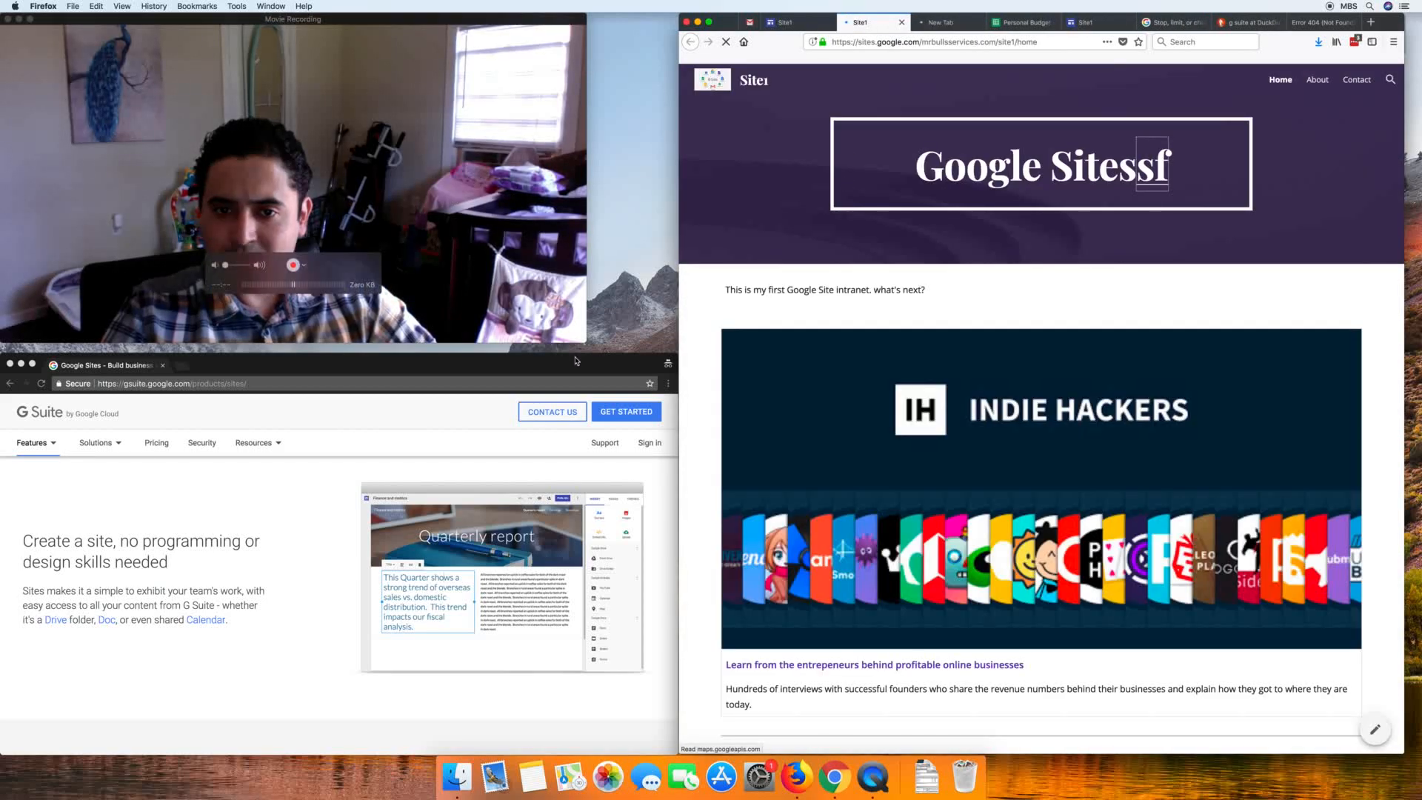
pyautogui.scroll(-10, 844, 444)
pyautogui.scroll(-10, 823, 433)
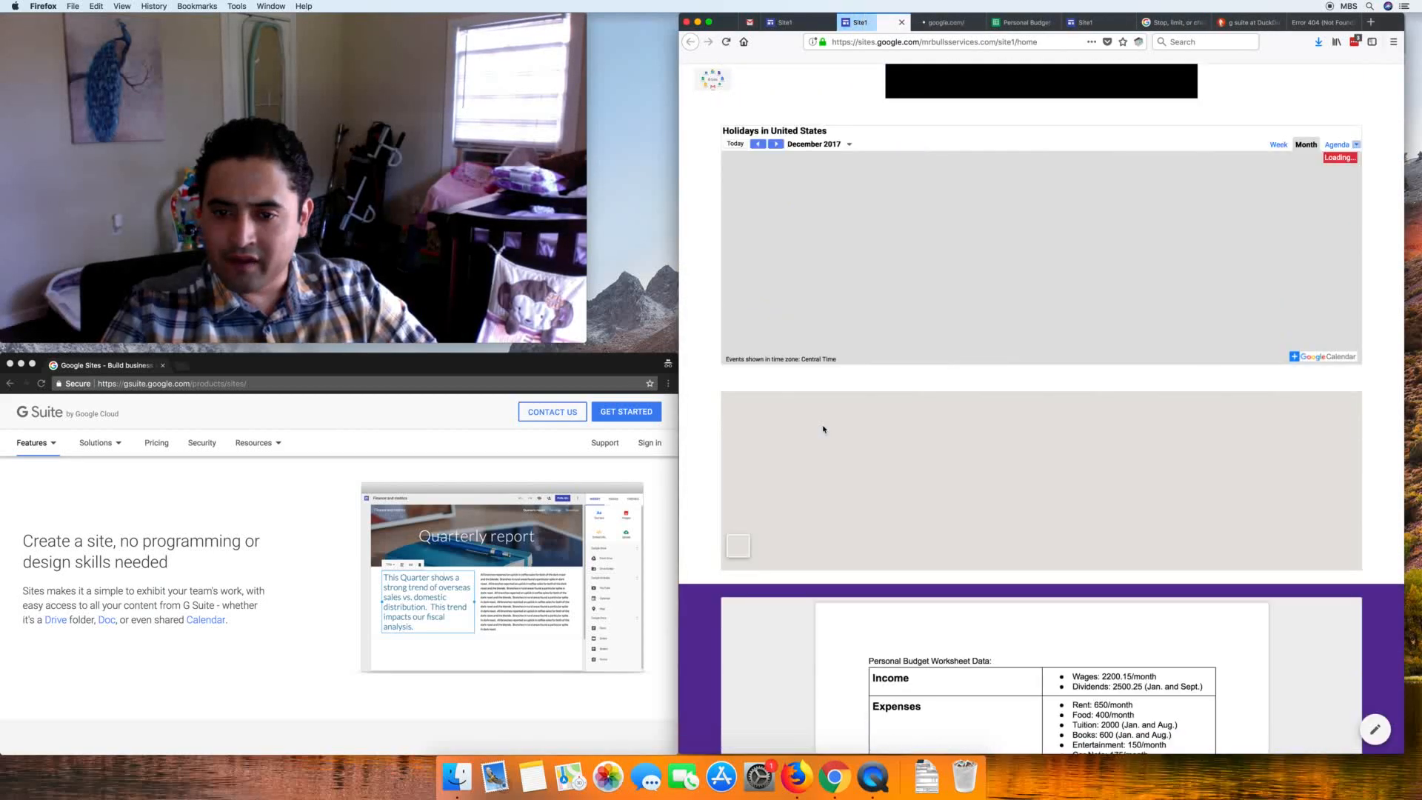
pyautogui.scroll(5, 818, 429)
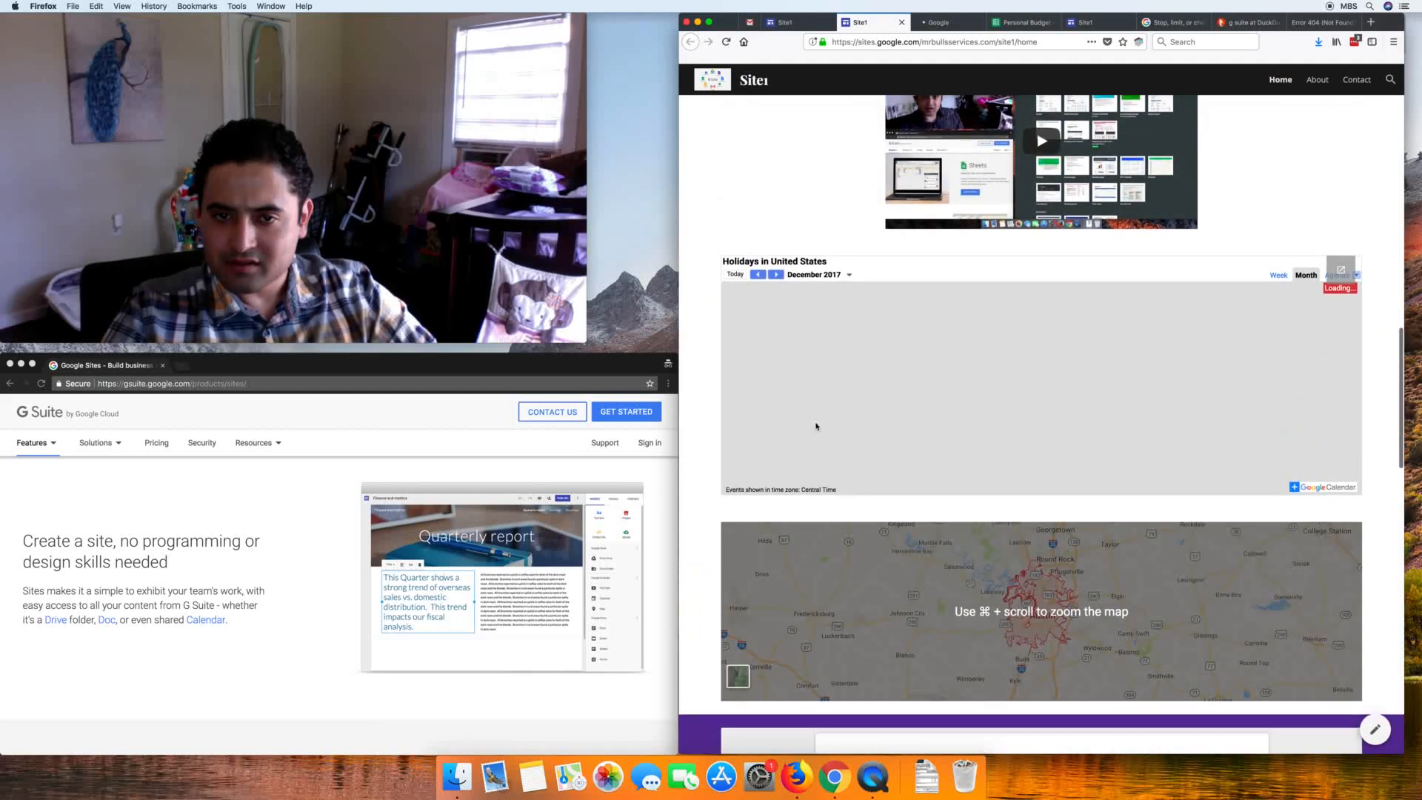
# Step: Copy the published home page's full address, open it in a new Chrome incognito tab to test signed-out access, and return to Firefox's Site1 editor
pyautogui.doubleClick(921, 38)
pyautogui.tripleClick(921, 38)
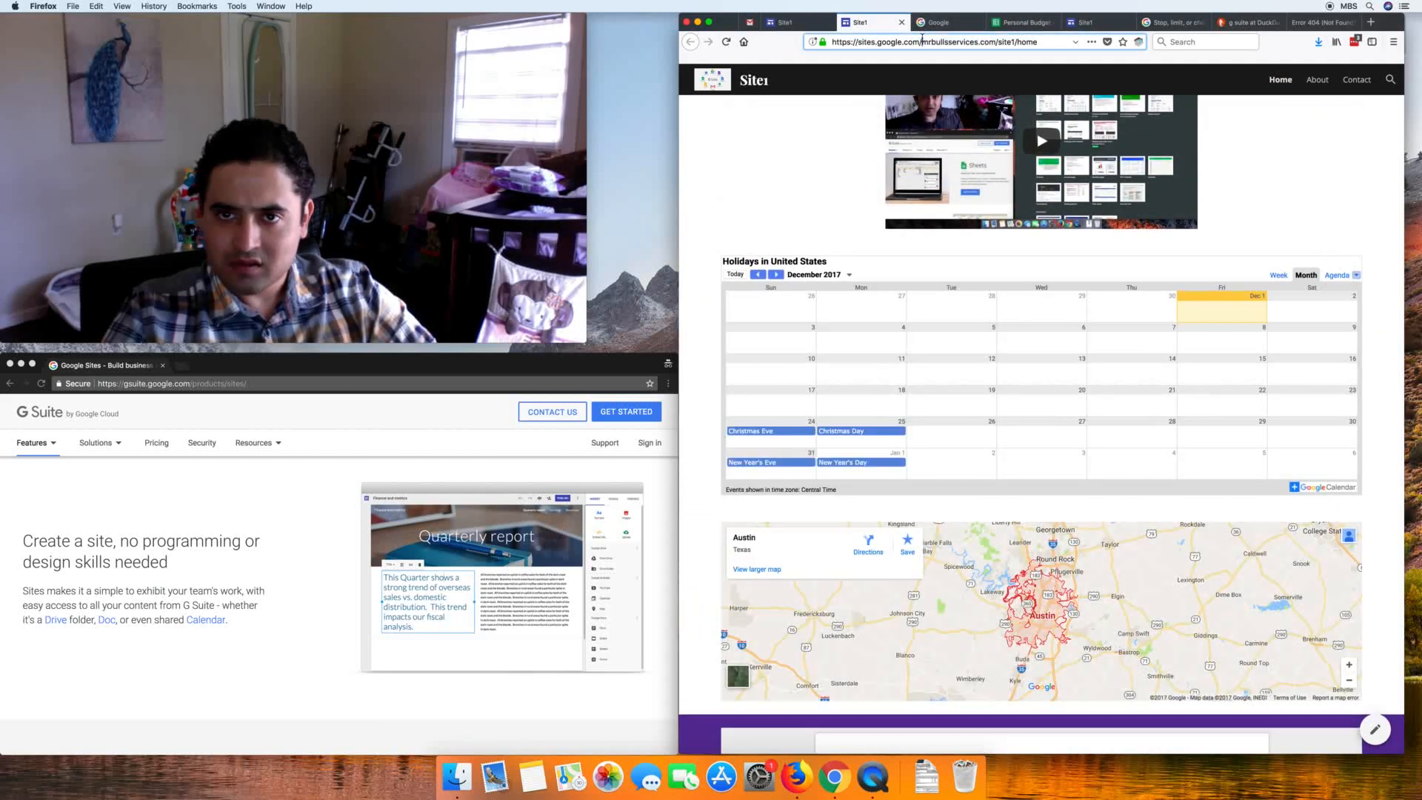
pyautogui.press('super+c')
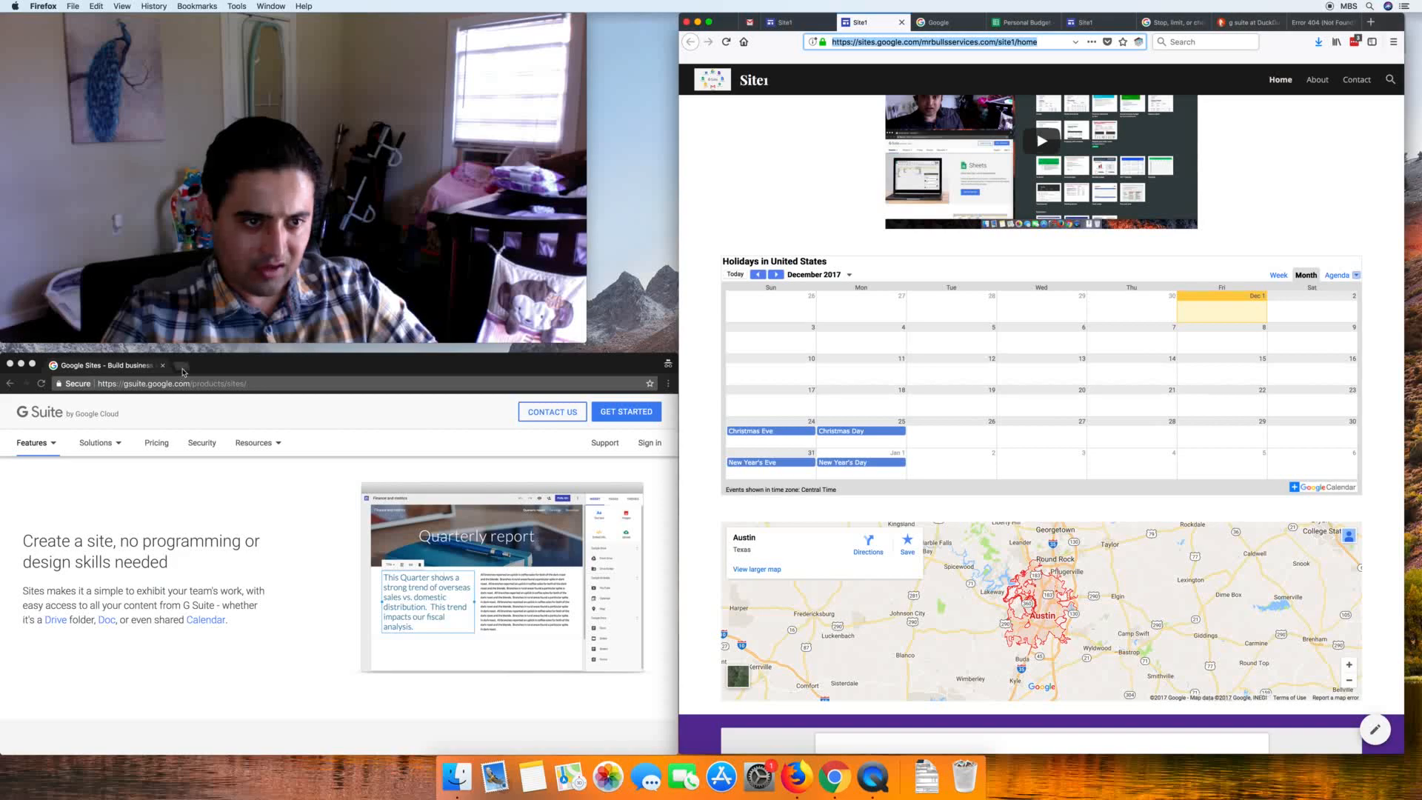
pyautogui.click(331, 398)
pyautogui.press('super+t')
pyautogui.press('super+v')
pyautogui.write('\\')
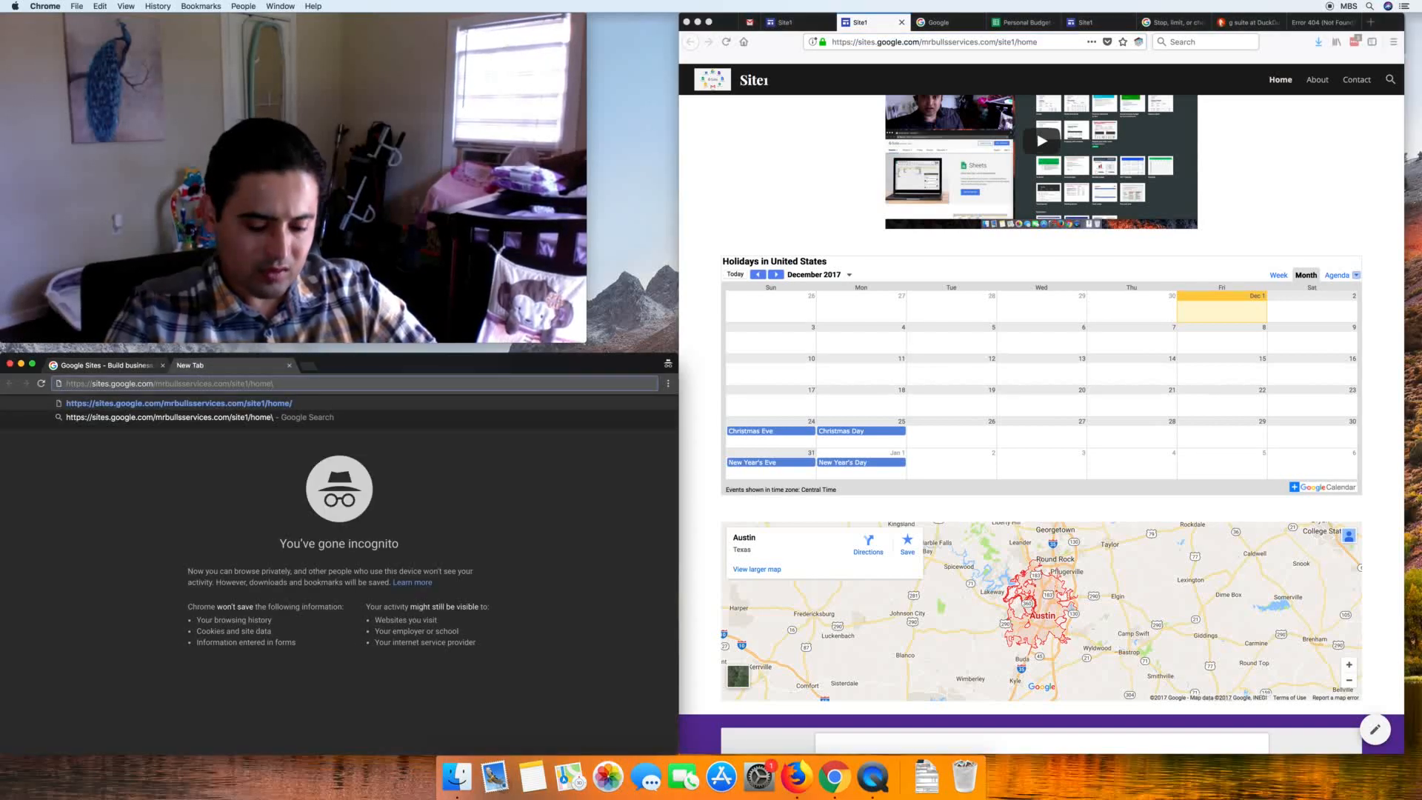
pyautogui.press('Return')
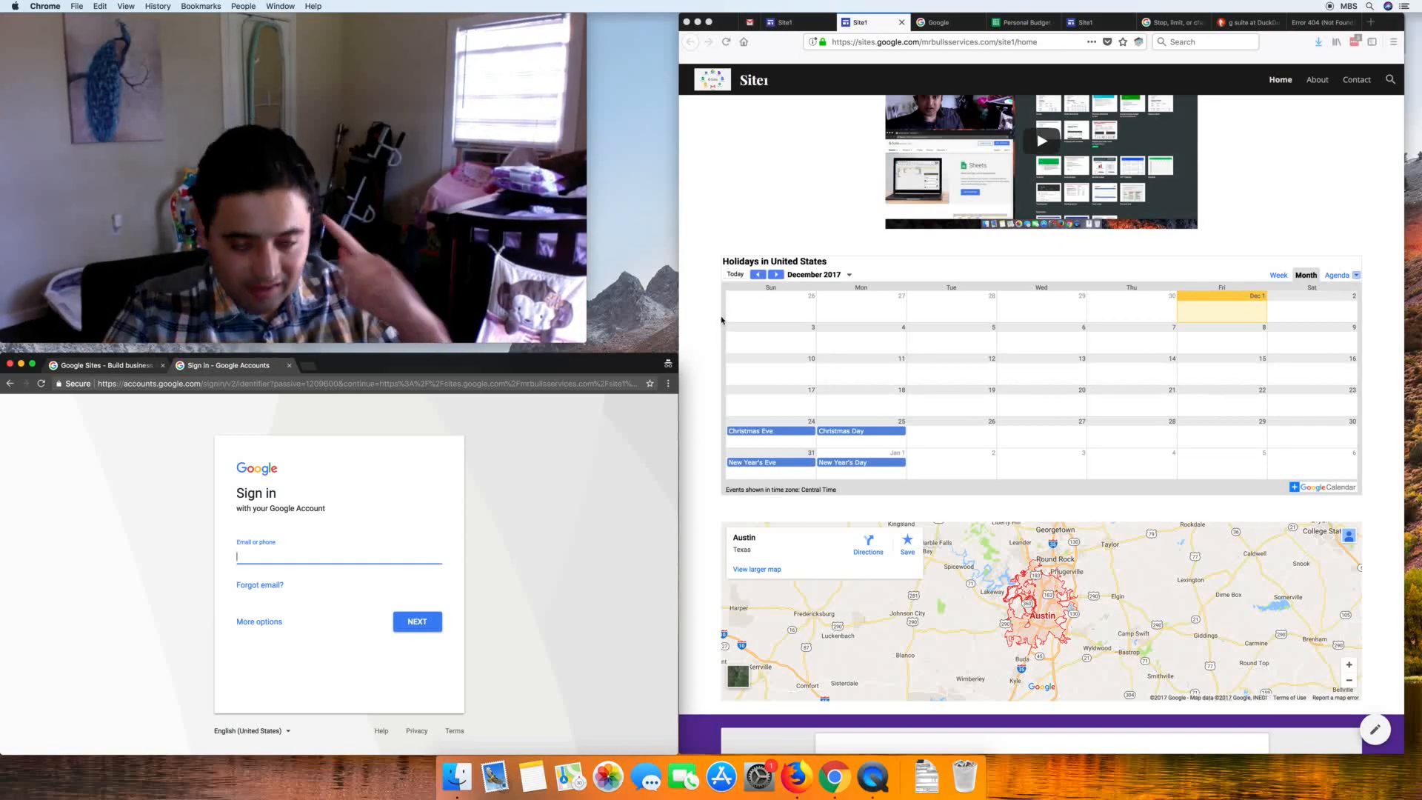
pyautogui.click(815, 22)
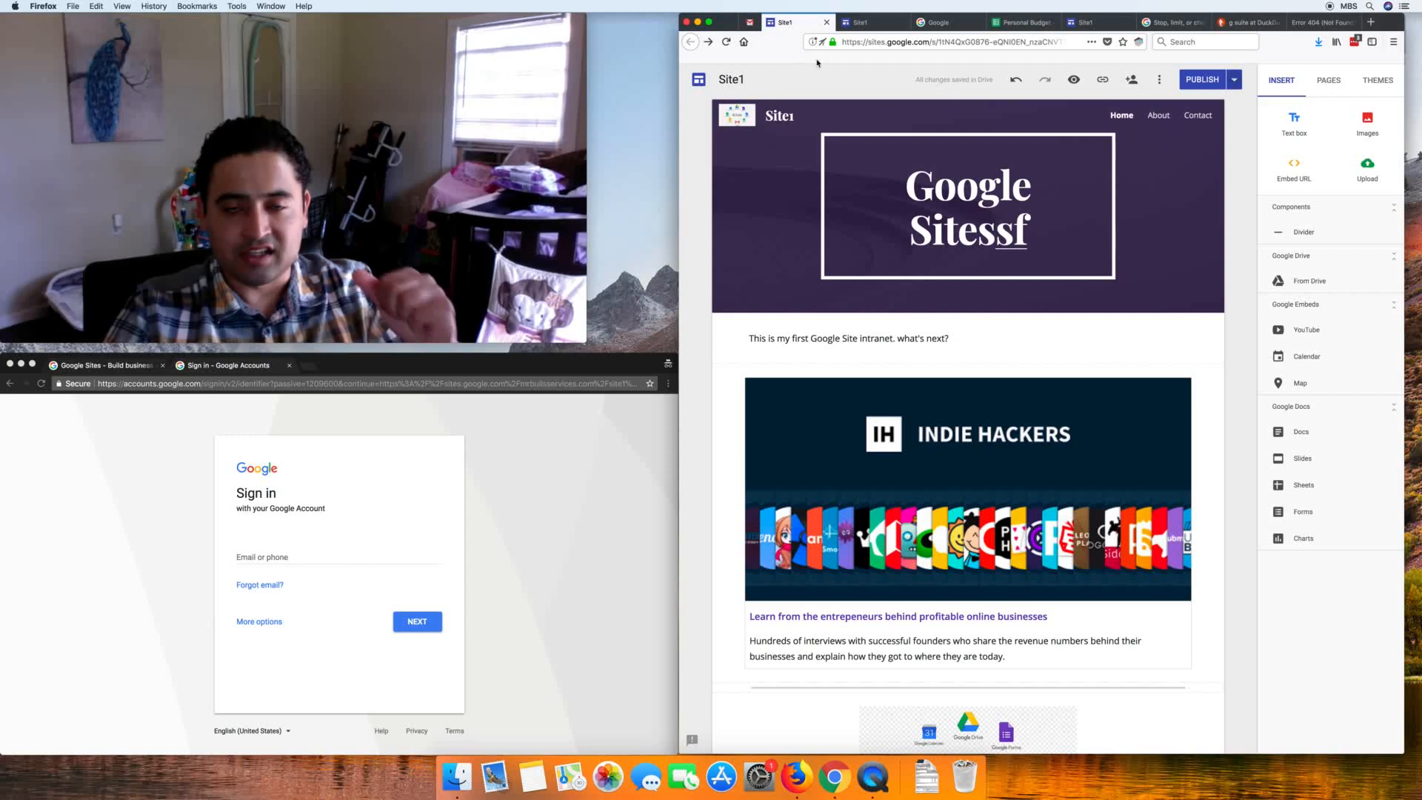
pyautogui.moveTo(810, 157)
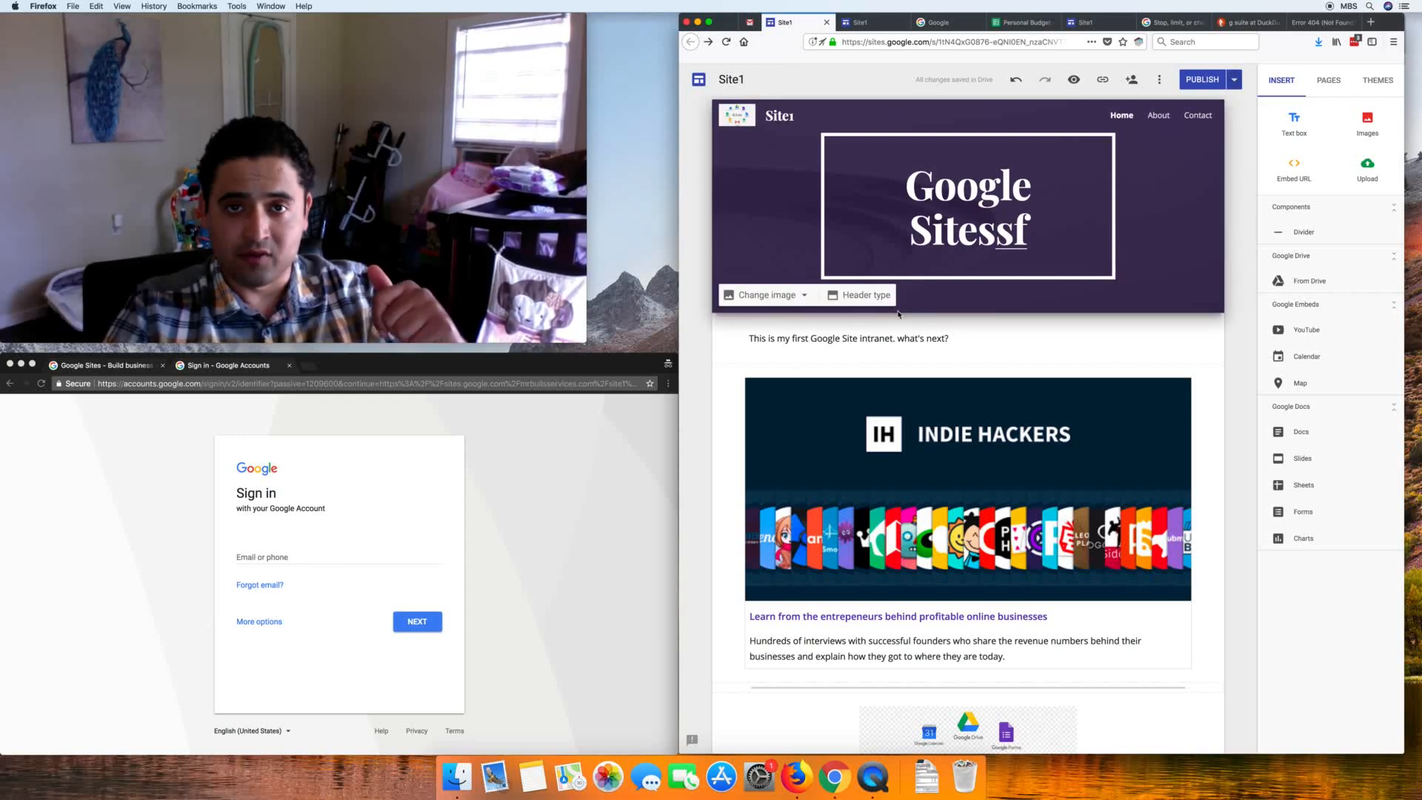